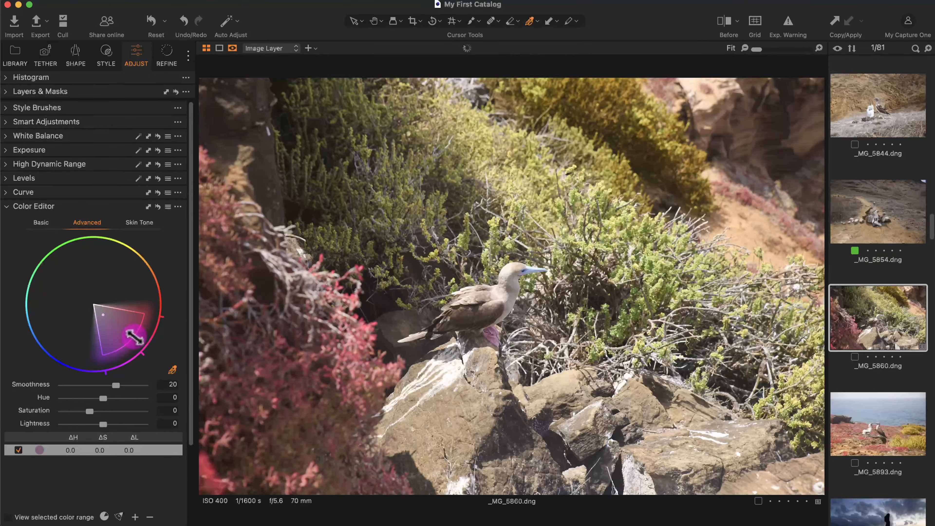
scroll(131, 353, "down", 3)
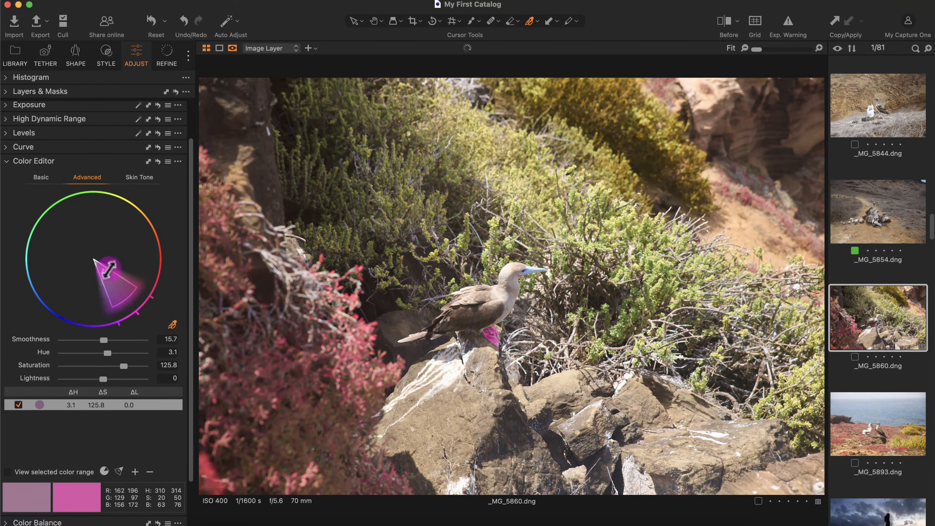
scroll(94, 331, "down", 2)
left_click(7, 414)
left_click(8, 414)
left_click(540, 262)
left_click(151, 352)
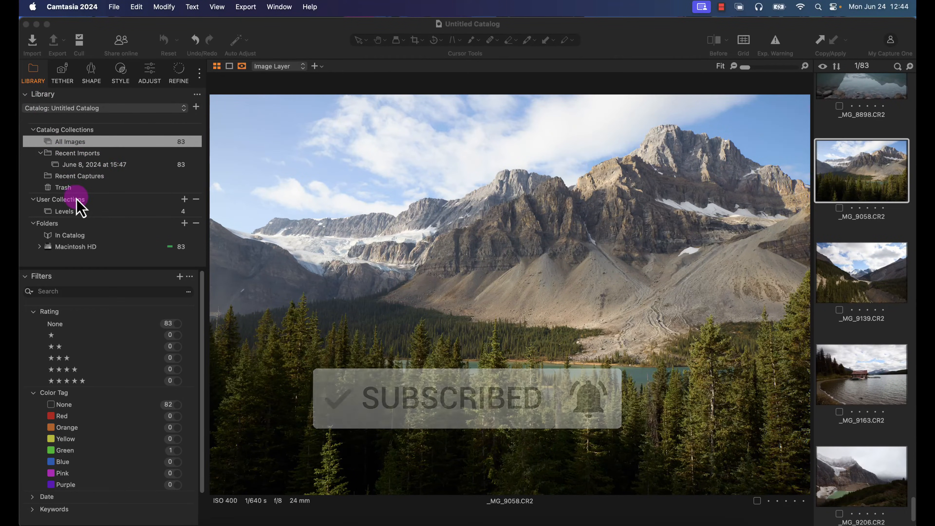
Show the Adjust tools for the mountain photo _MG_9058.CR2
left_click(146, 77)
left_click(146, 78)
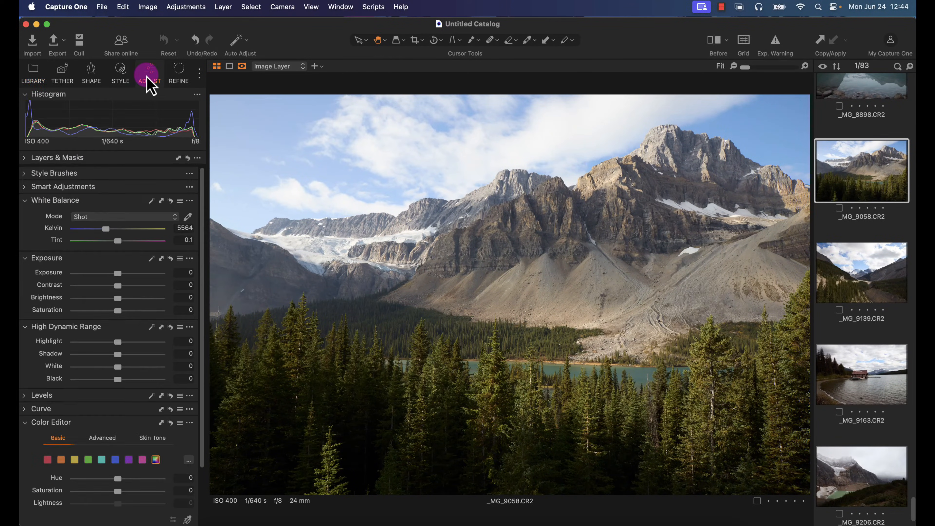
left_click(134, 279)
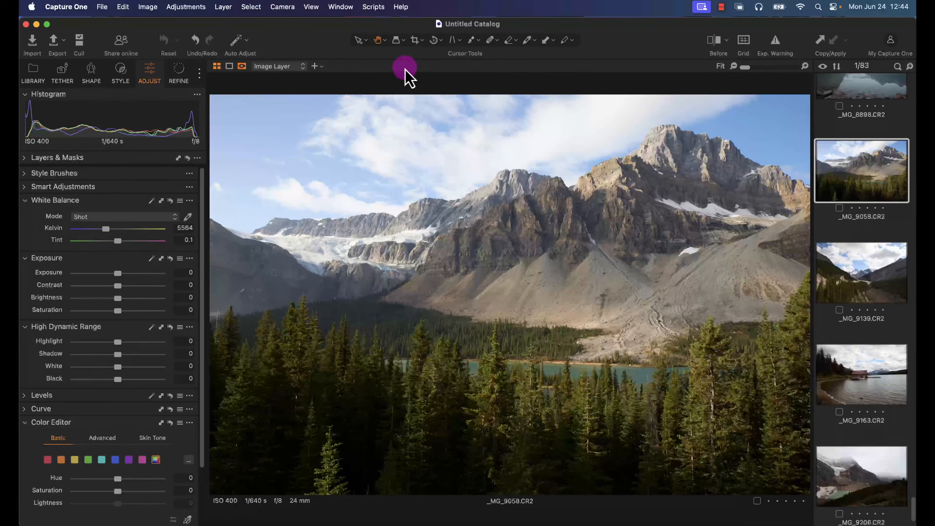
Look at the variants of the Select cursor tool, and activate the Pan cursor tool
left_click(365, 42)
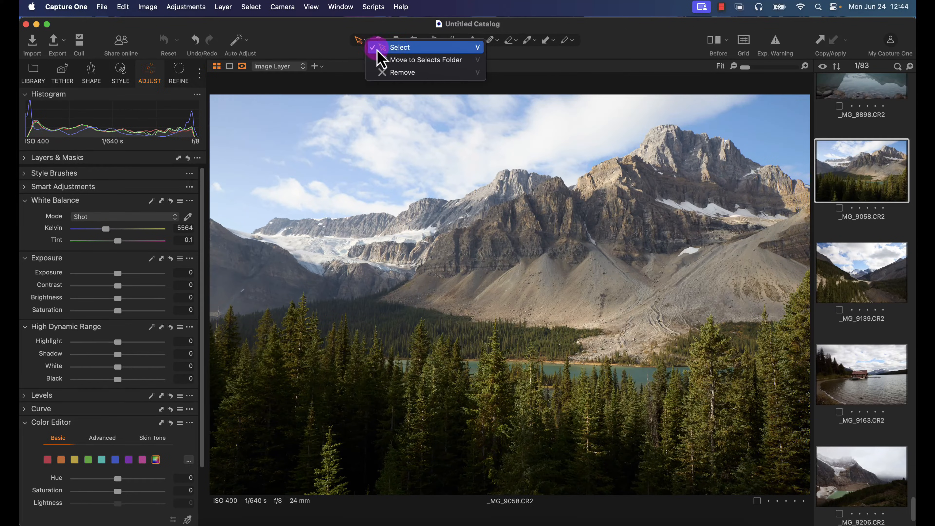
left_click(379, 41)
left_click(382, 43)
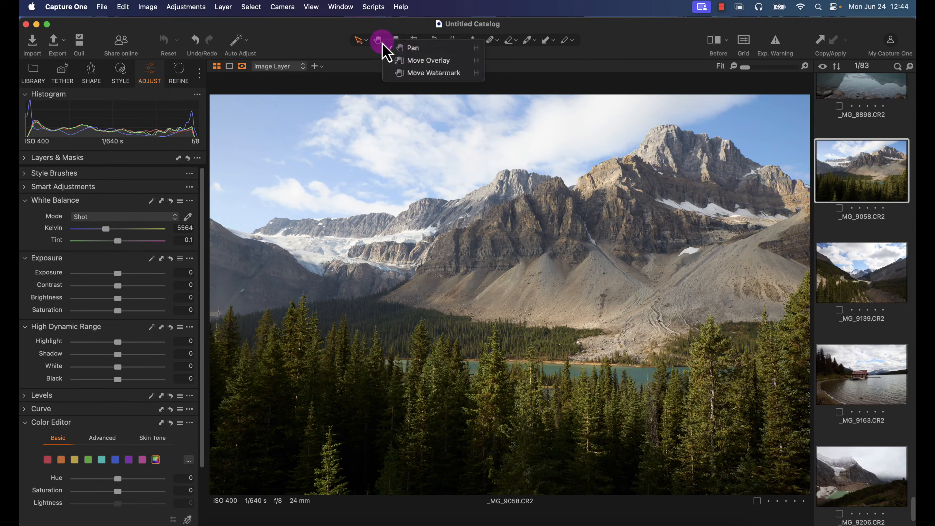
left_click(419, 47)
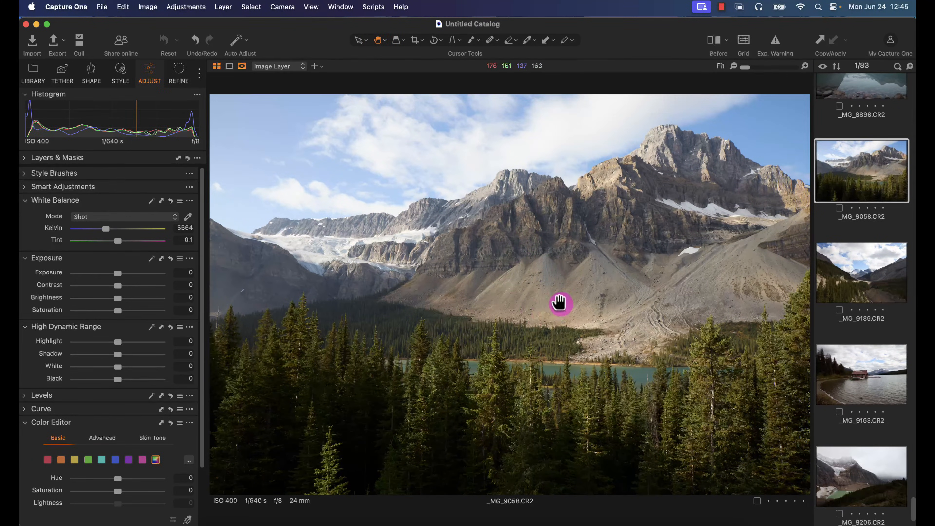
Zoom the mountain photo to 100% and back to fit, try zoom levels of 71% and 300%, and zoom back out
left_click(503, 270)
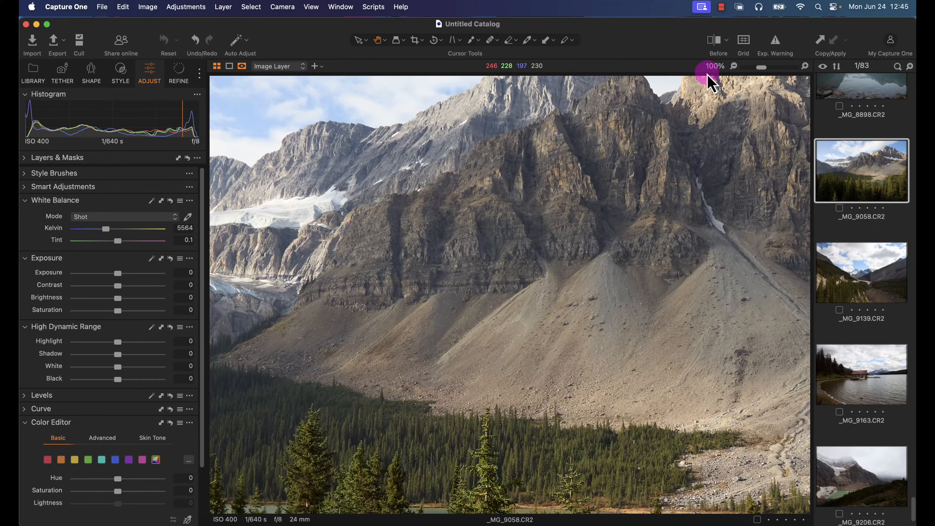
left_click(515, 250)
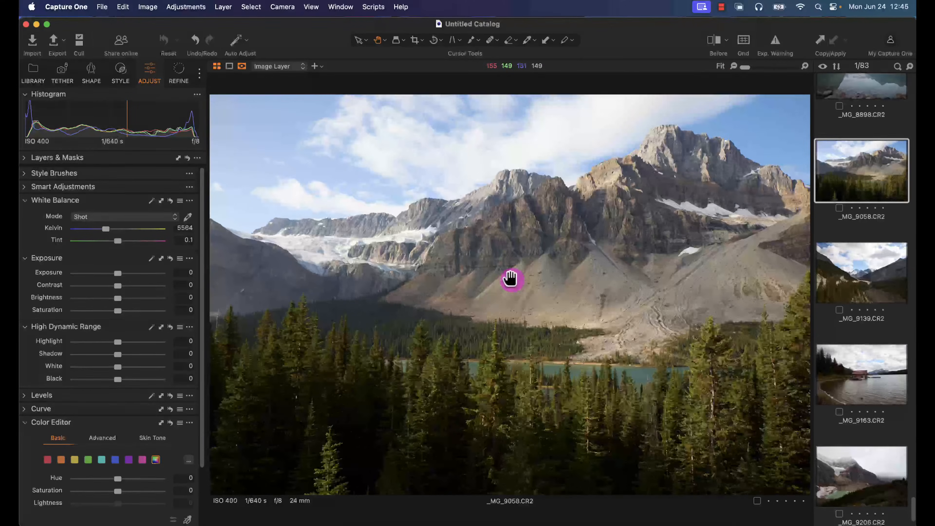
mouse_move(747, 73)
left_mouse_down()
mouse_move(780, 78)
mouse_move(758, 75)
left_mouse_up()
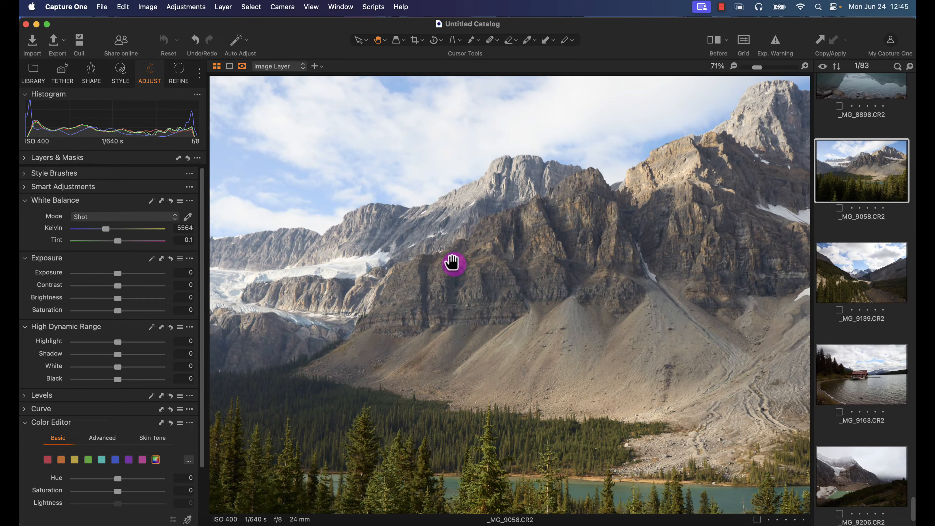
scroll(447, 265, "up", 5)
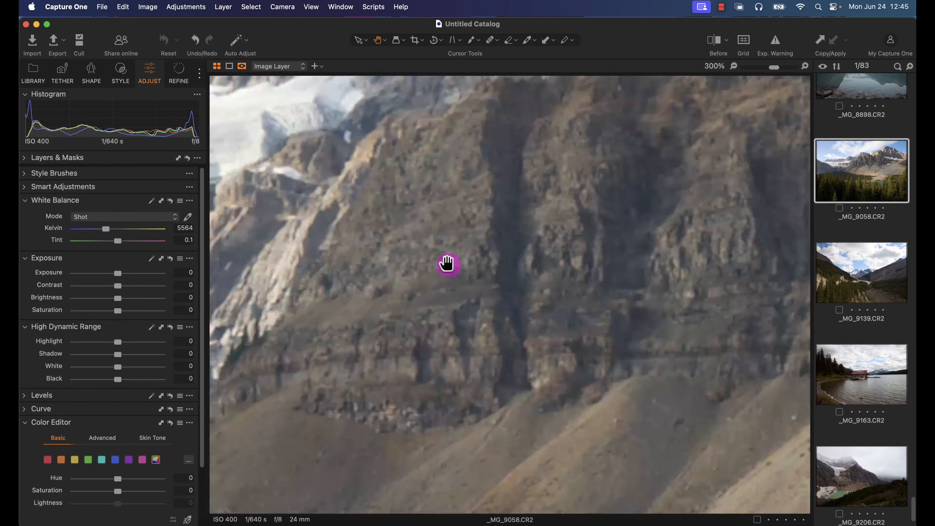
scroll(443, 252, "down", 5)
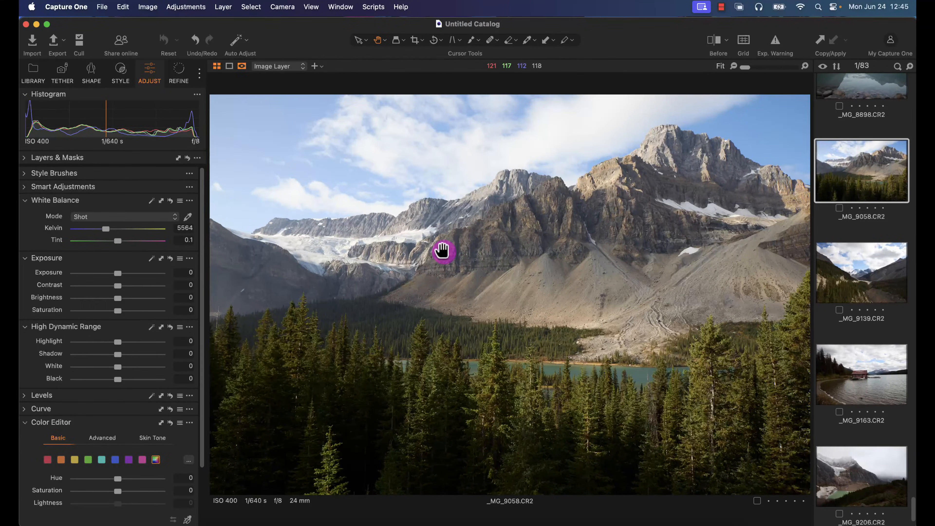
Zoom in and out of the mountain photo in increments, going up to 200%, and return to the fit view
key("super+plus")
key("super+plus")
key("super+plus")
key("super+plus")
key("super+plus")
key("super+minus")
key("super+minus")
key("super+minus")
key("super+minus")
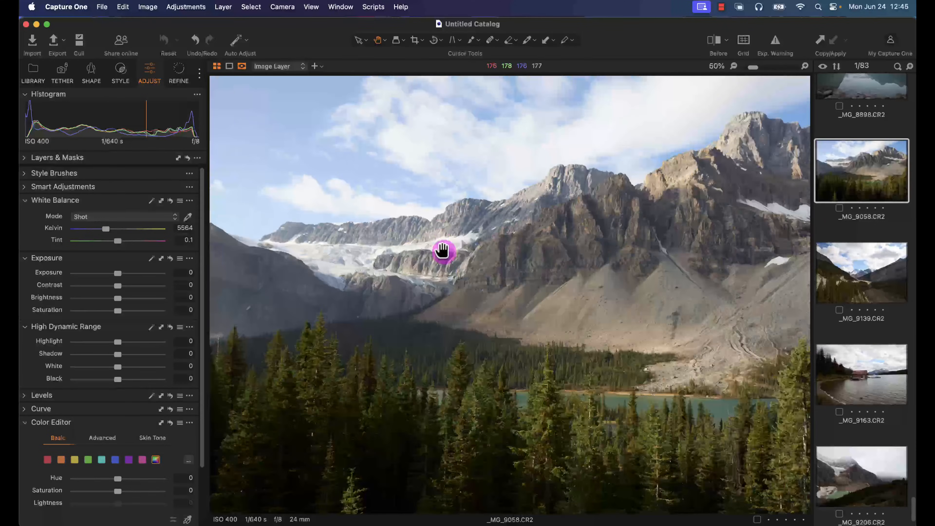
key("super+plus")
key("super+plus")
key("super+minus")
key("super+minus")
key("super+plus")
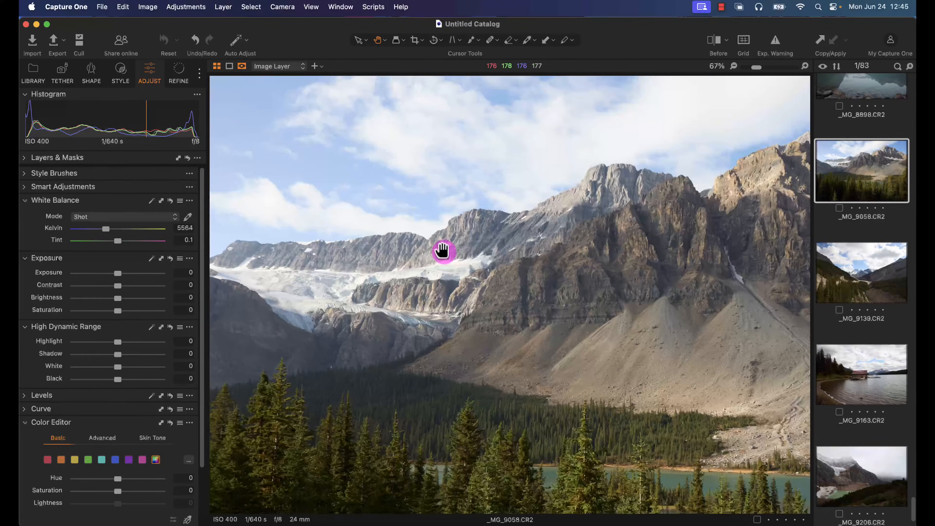
key("super+plus")
key("super+plus")
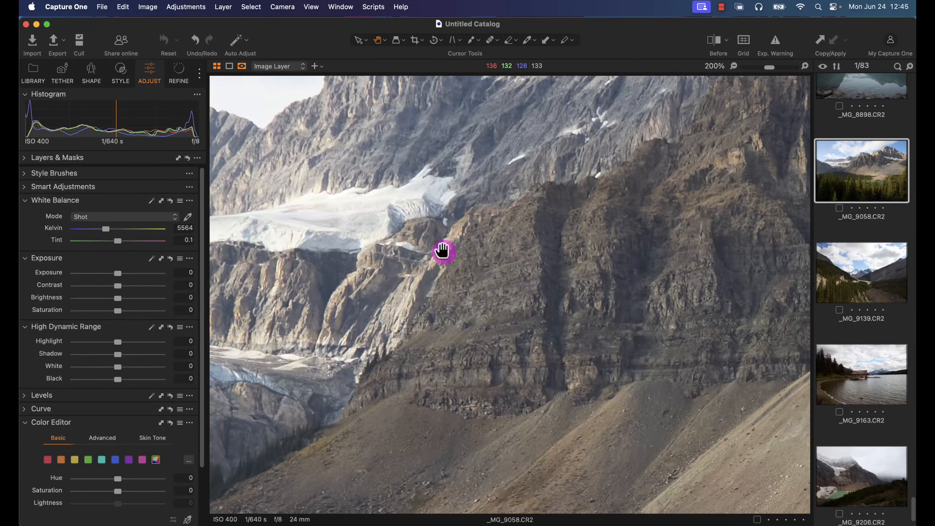
key("super+0")
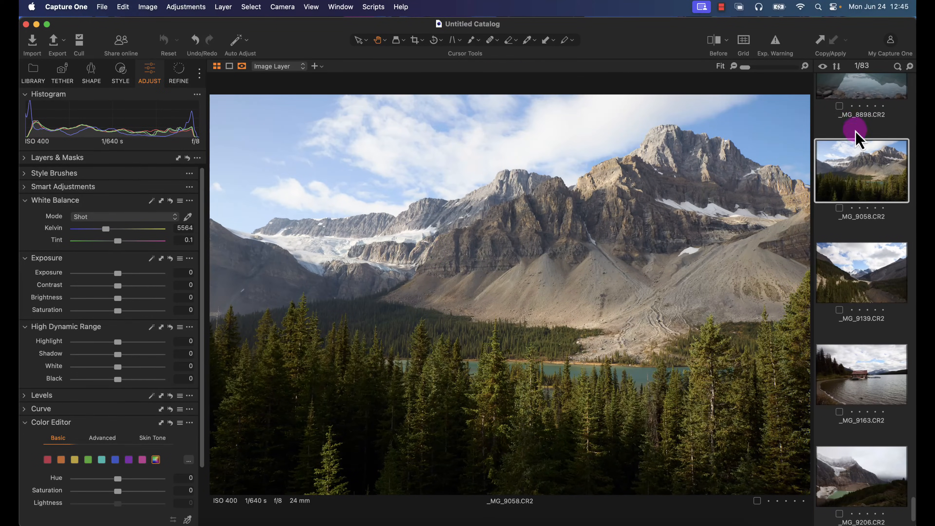
Select the boathouse photo _MG_9163.CR2 in the browser
scroll(859, 271, "down", 2)
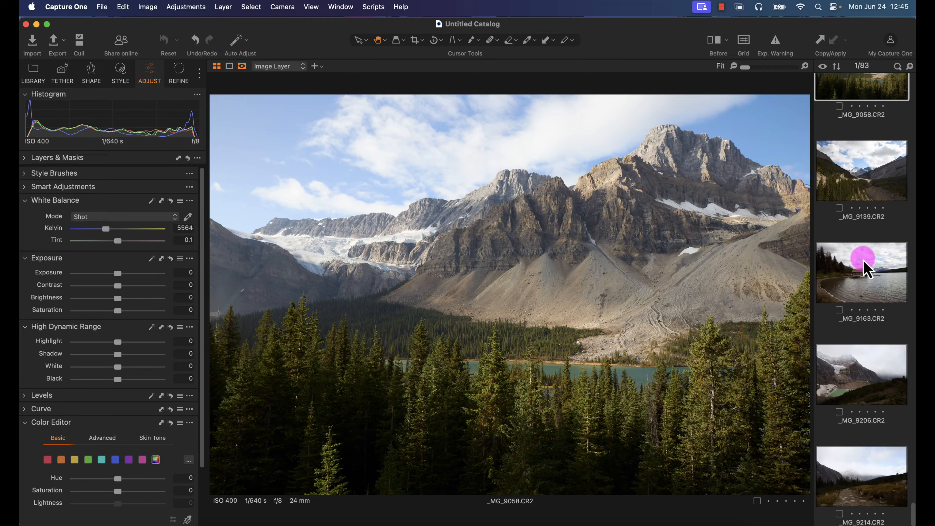
left_click(863, 267)
left_click(849, 186)
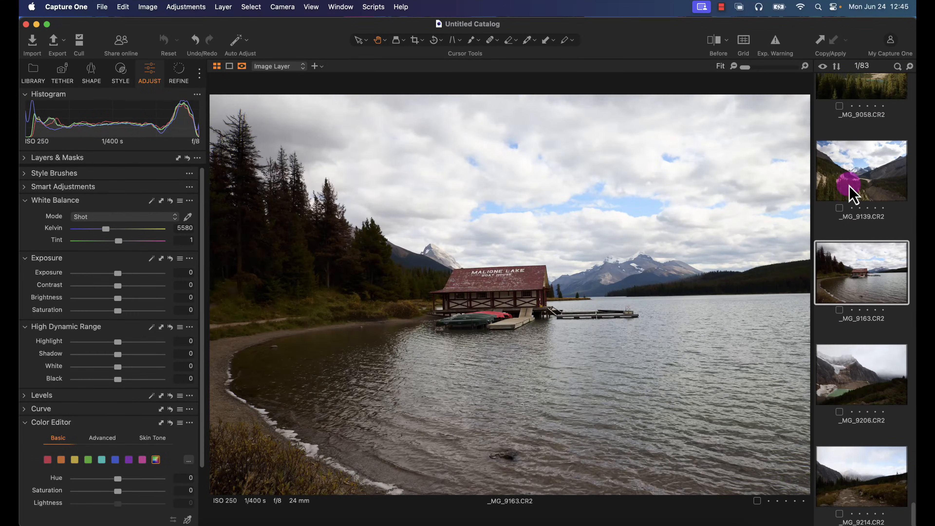
left_click(861, 258)
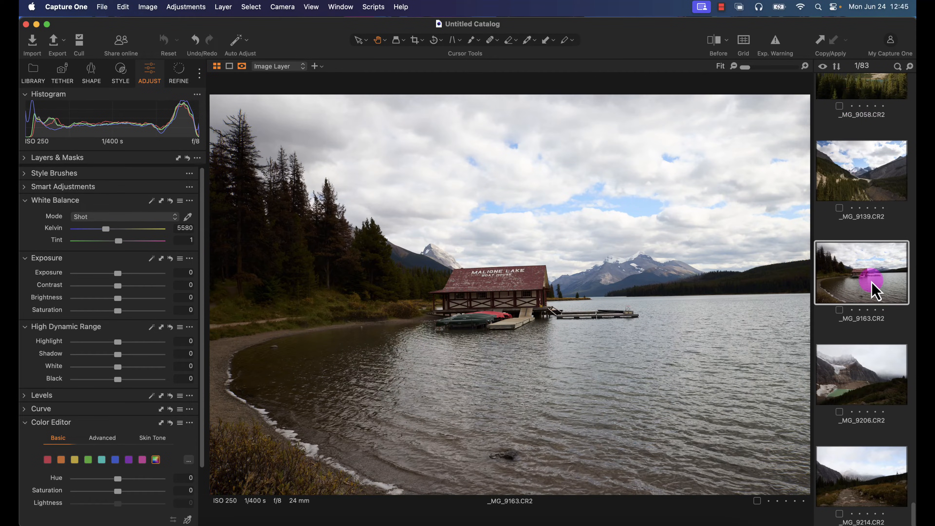
Place the thumbnail browser below the viewer
left_click(340, 8)
mouse_move(321, 13)
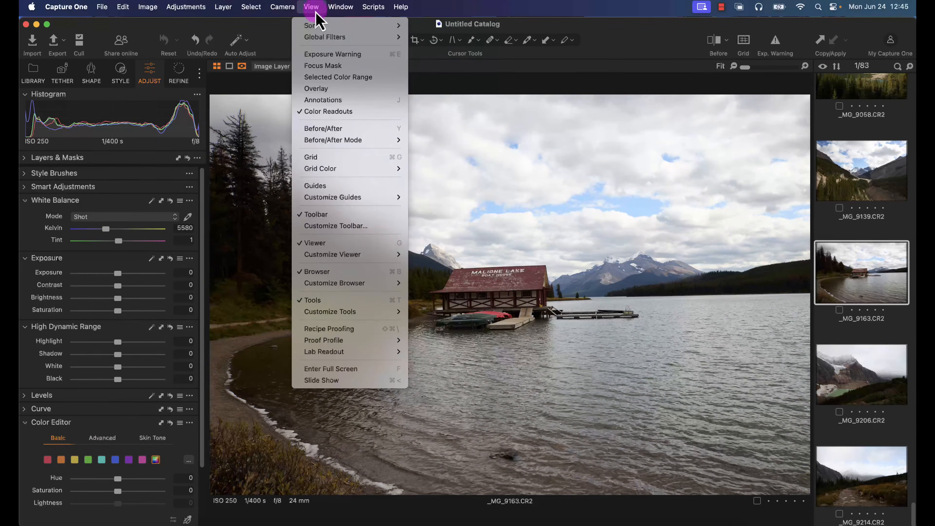
mouse_move(333, 287)
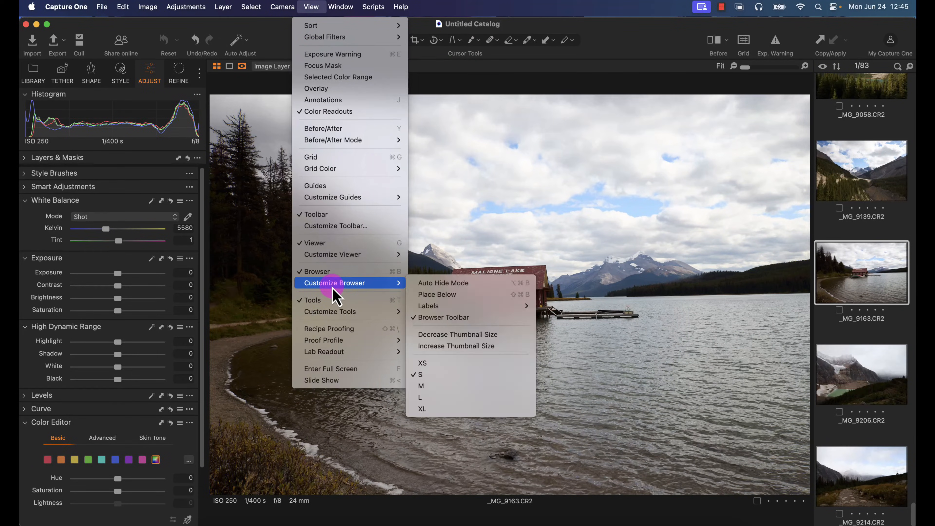
left_click(441, 294)
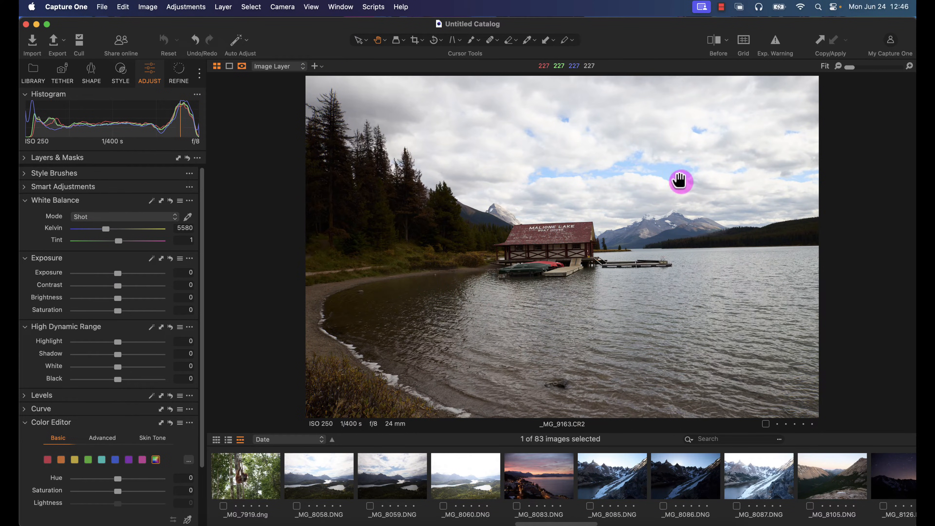
Place the tools on the right side of the viewer
left_click(311, 7)
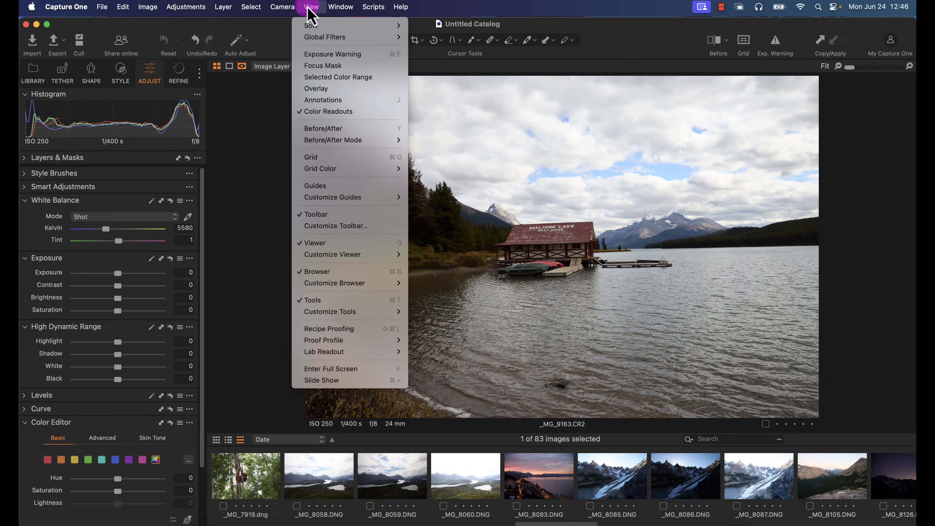
left_click(365, 313)
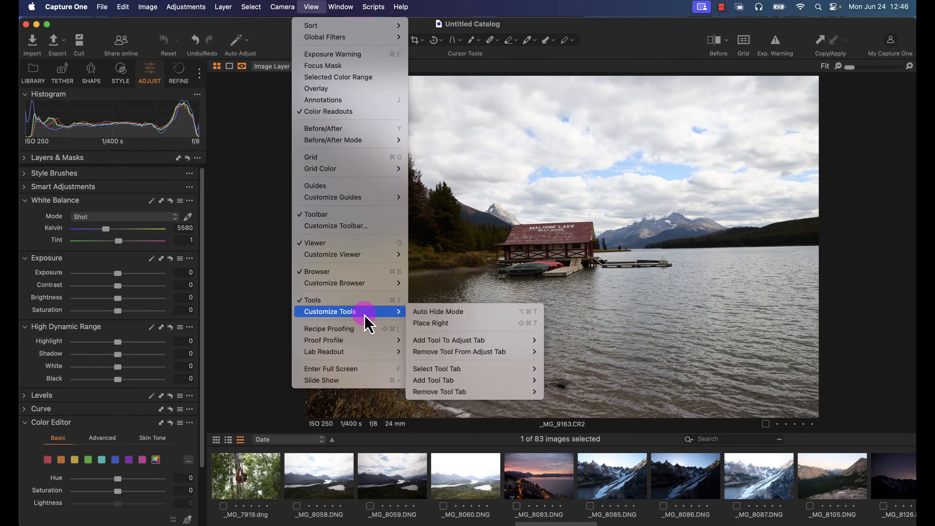
left_click(433, 323)
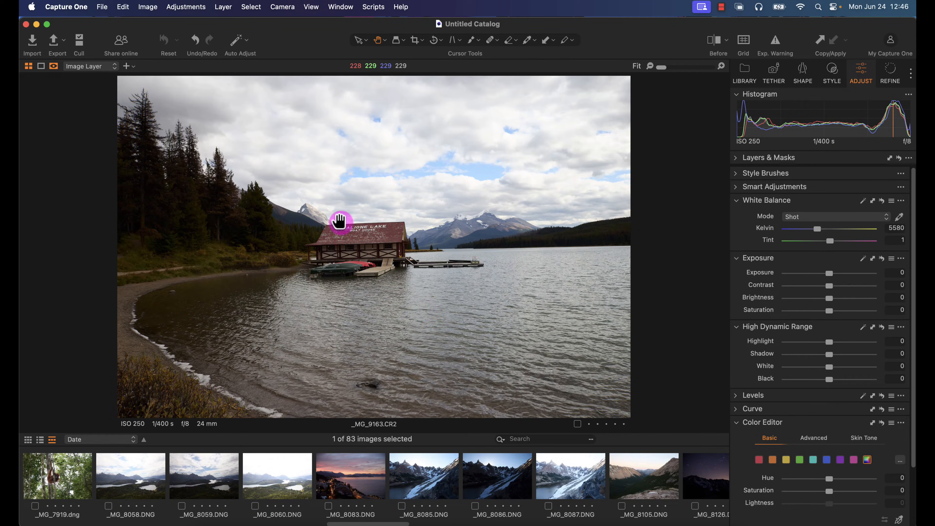
Restore the Default workspace layout
left_click(335, 7)
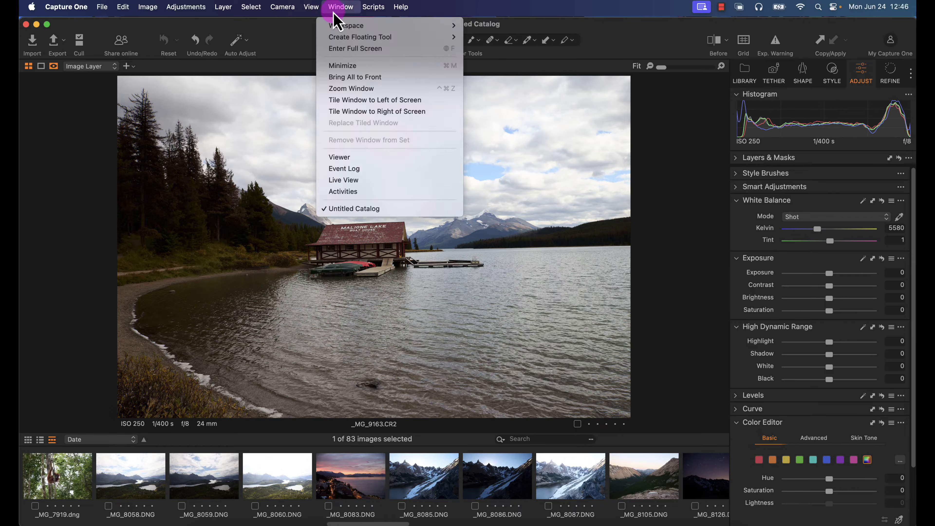
mouse_move(339, 27)
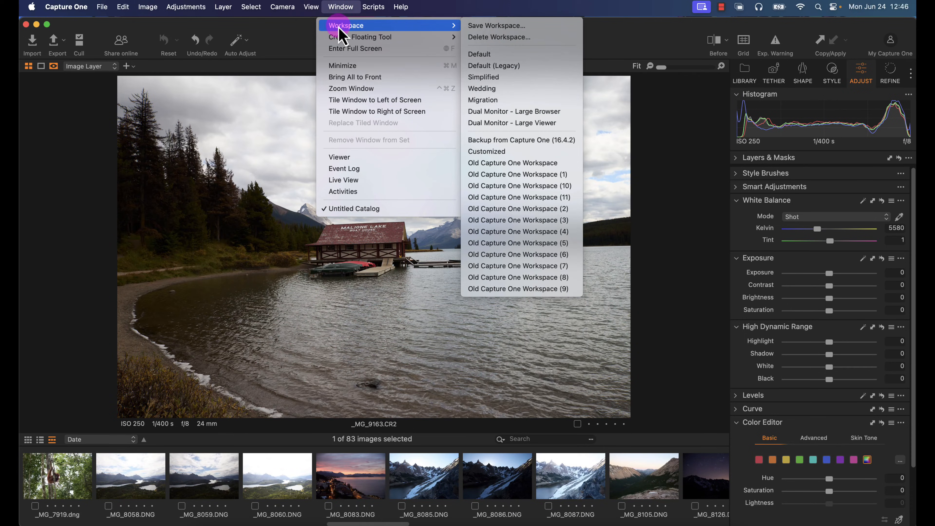
left_click(510, 56)
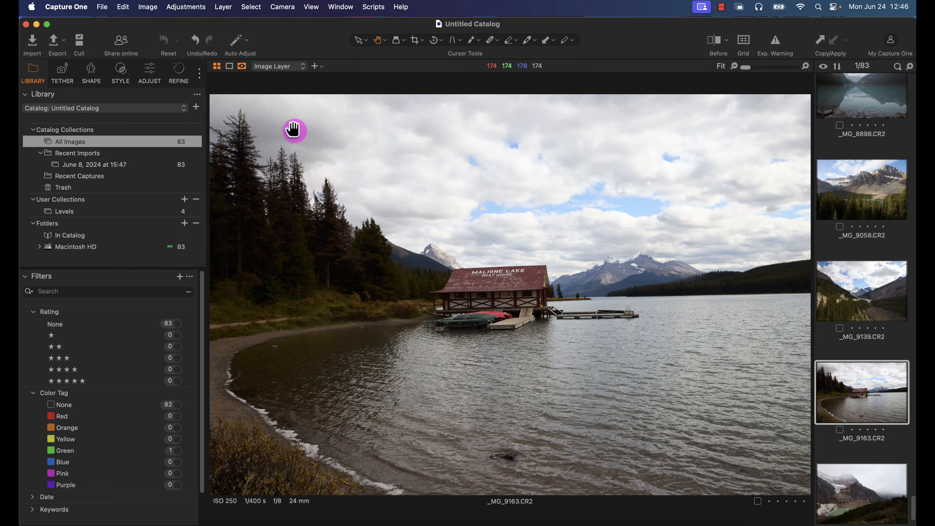
Show the Adjust tools and expand the Curve tool
left_click(150, 74)
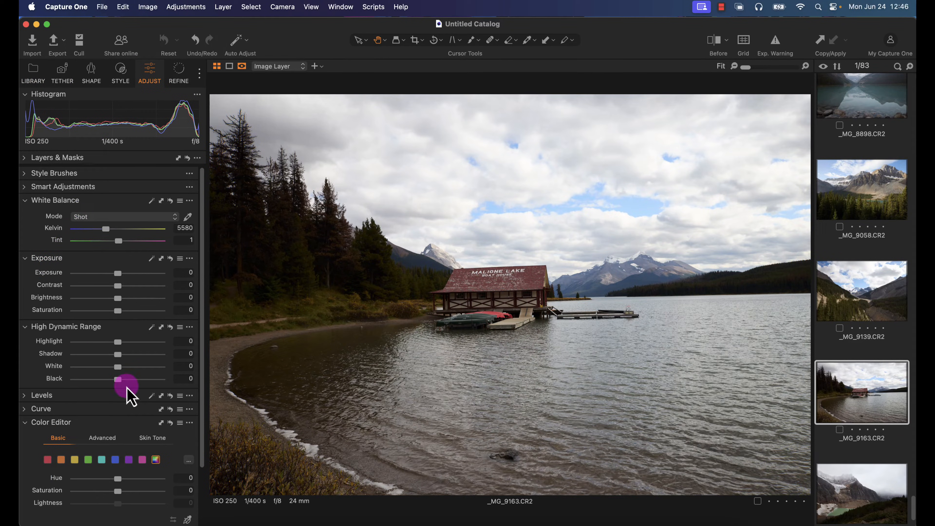
left_click(31, 411)
scroll(123, 434, "down", 5)
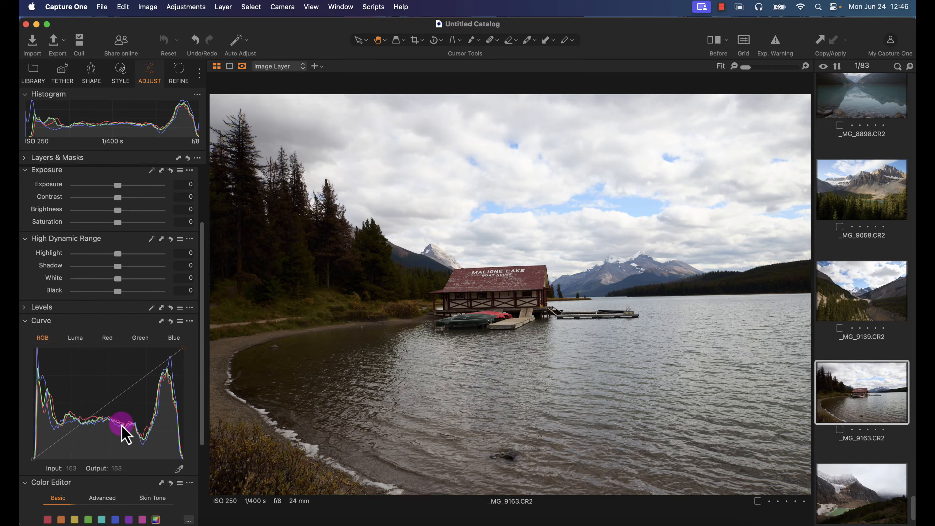
Detach the Curve tool as a floating window over the photo and enlarge it to roughly twice its width
left_click_drag(82, 321, 402, 137)
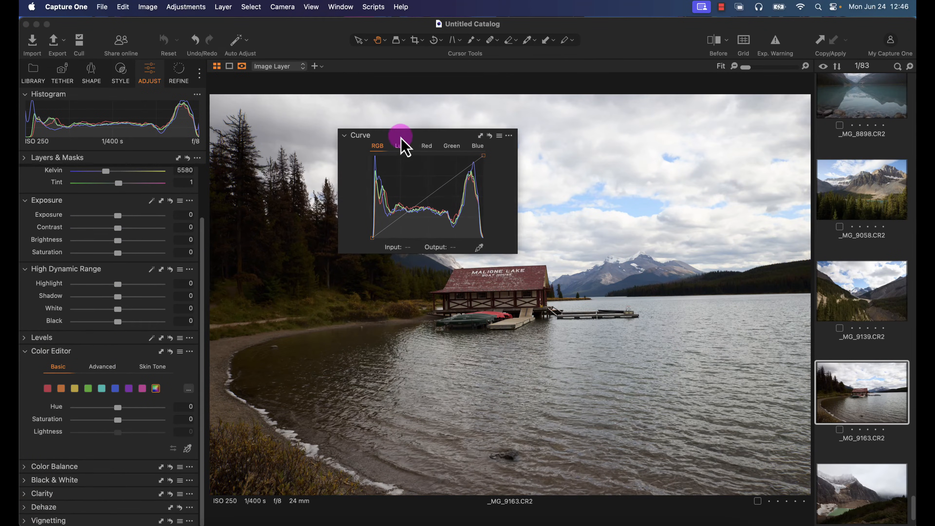
left_click_drag(517, 251, 715, 371)
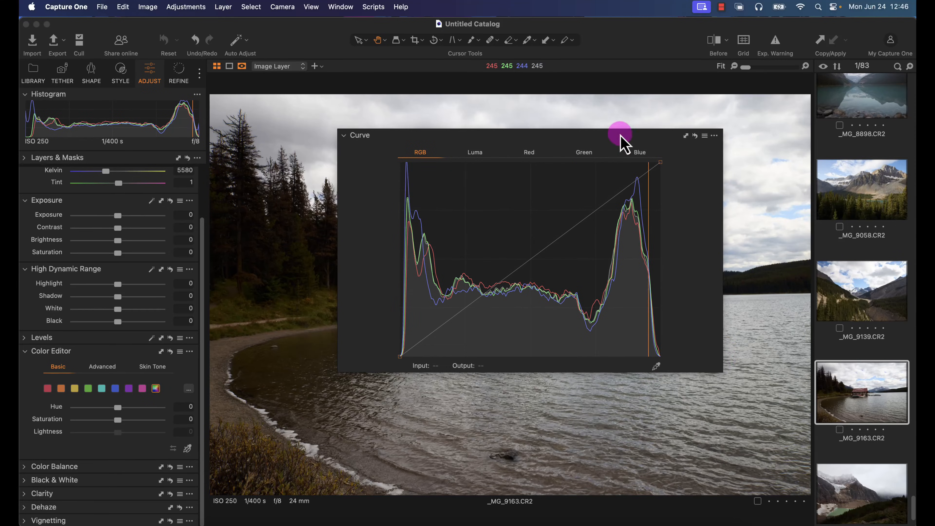
left_click_drag(622, 140, 527, 134)
Pull the middle of the RGB curve down to darken the boathouse photo, and dock the Curve tool between Exposure and High Dynamic Range
left_click_drag(455, 245, 476, 259)
left_click_drag(528, 126, 203, 271)
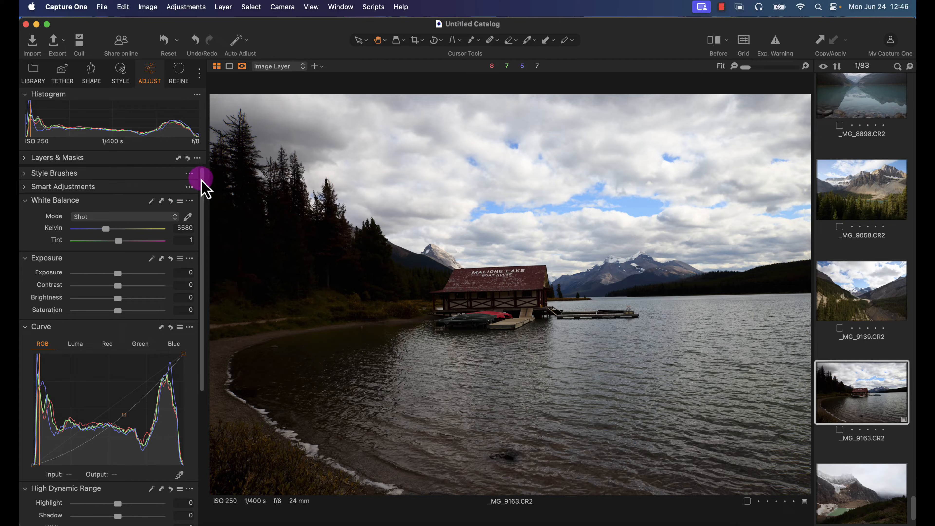
Collapse the White Balance tool, move the Exposure tool into the pinned area below Layers & Masks, and collapse it
left_click_drag(203, 183, 182, 278)
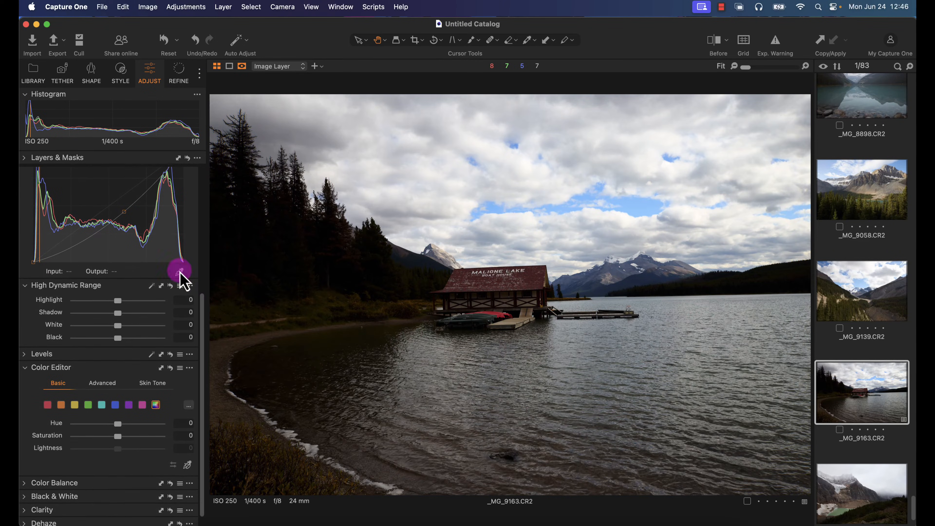
mouse_move(40, 161)
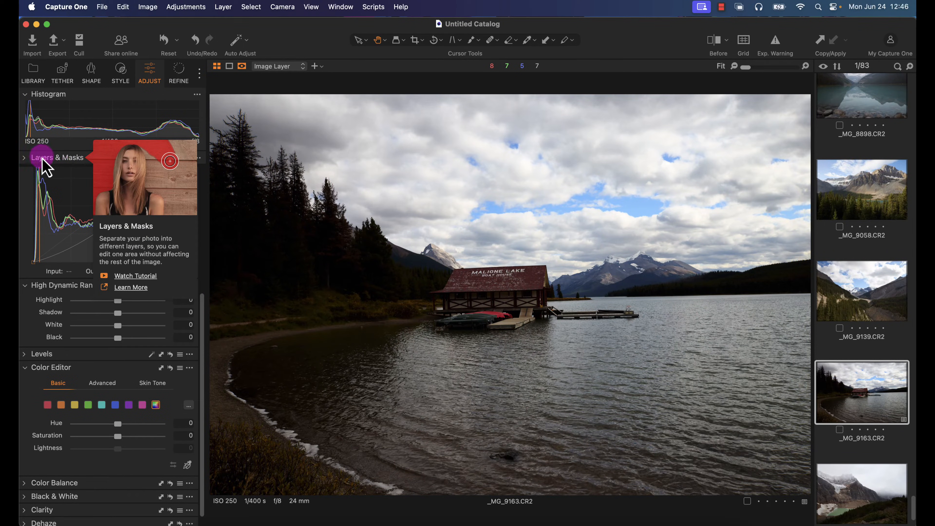
left_click_drag(202, 320, 205, 151)
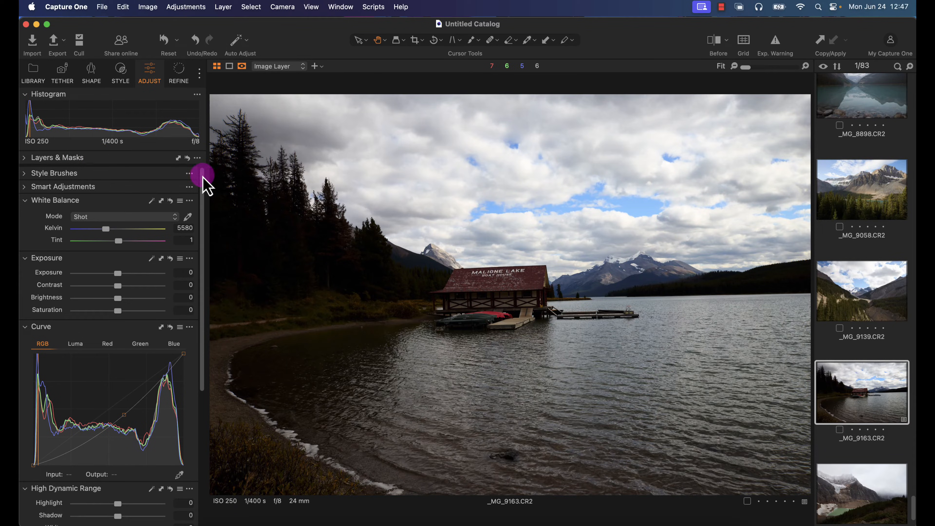
scroll(204, 184, "down", 5)
scroll(199, 173, "up", 5)
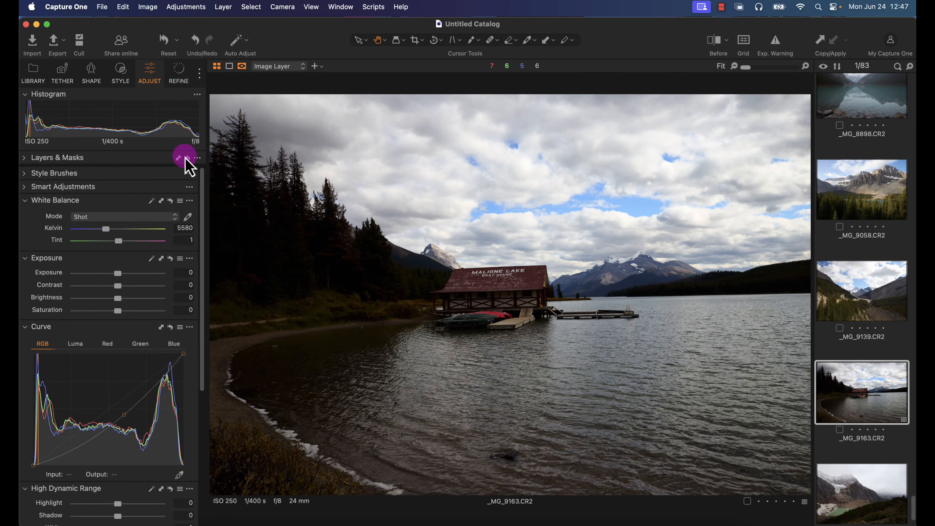
left_click(26, 201)
mouse_move(63, 215)
left_mouse_down()
mouse_move(77, 216)
mouse_move(80, 160)
mouse_move(87, 168)
left_mouse_up()
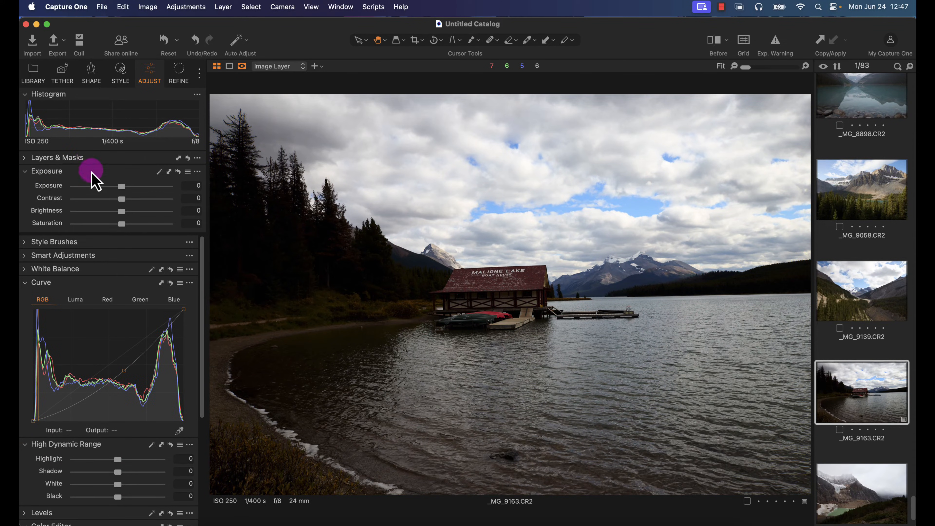
left_click(25, 172)
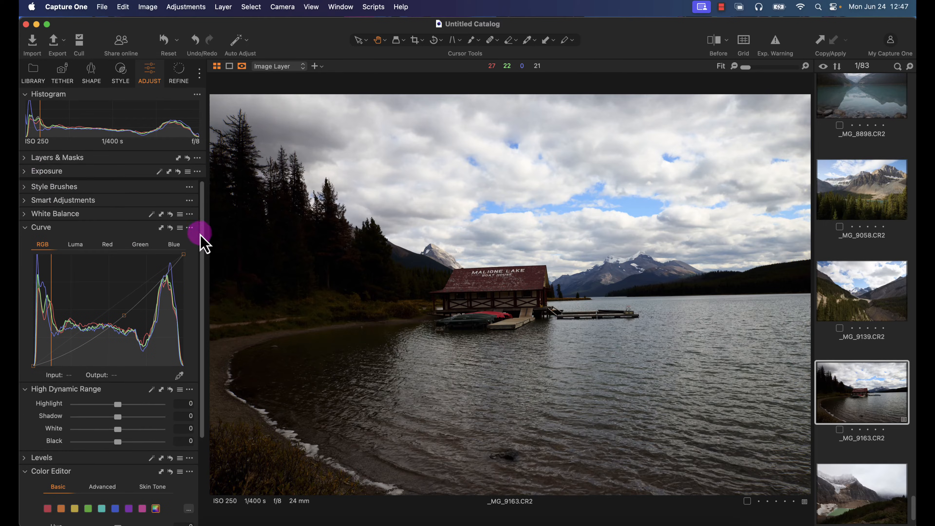
Move the Smart Adjustments tool to the pinned area using its own tool options
mouse_move(205, 243)
left_mouse_down()
mouse_move(216, 346)
mouse_move(205, 236)
left_mouse_up()
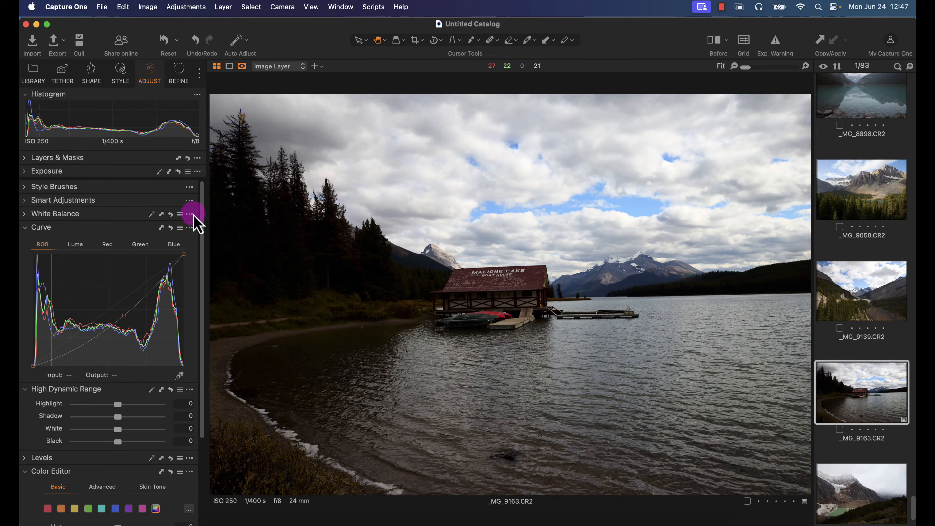
left_click(189, 201)
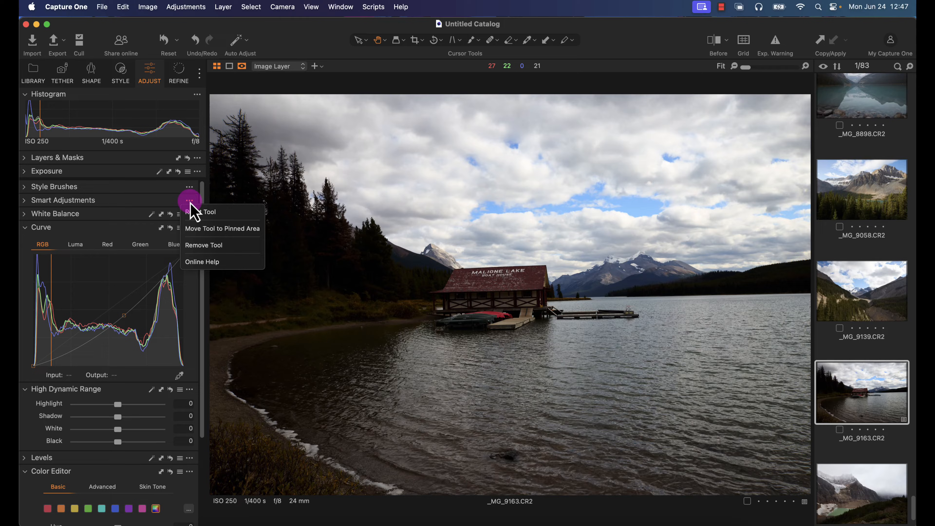
left_click_drag(192, 215, 250, 241)
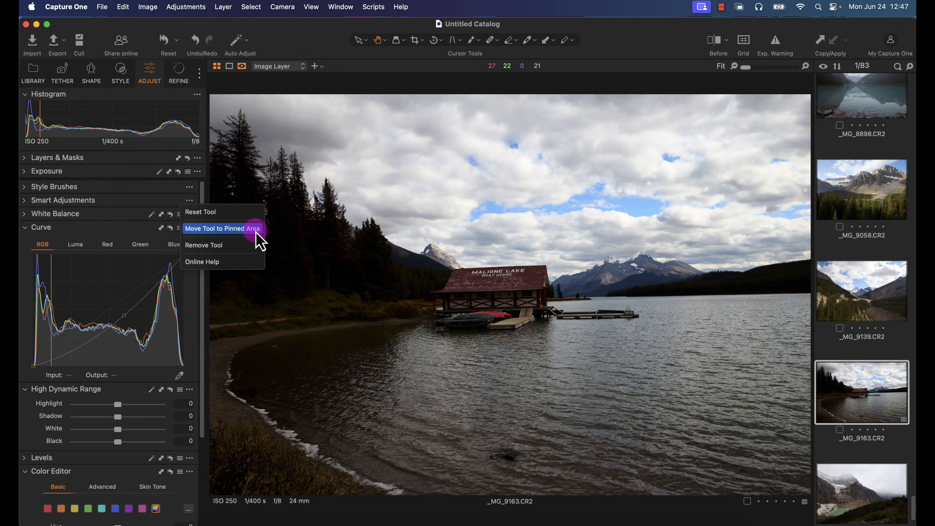
left_click(229, 230)
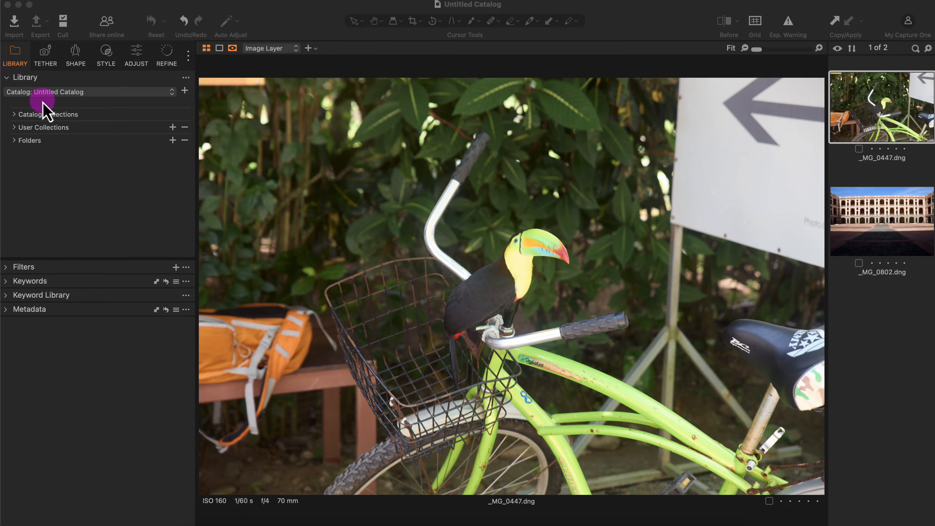
left_click(869, 202)
left_click(884, 123)
left_click(197, 205)
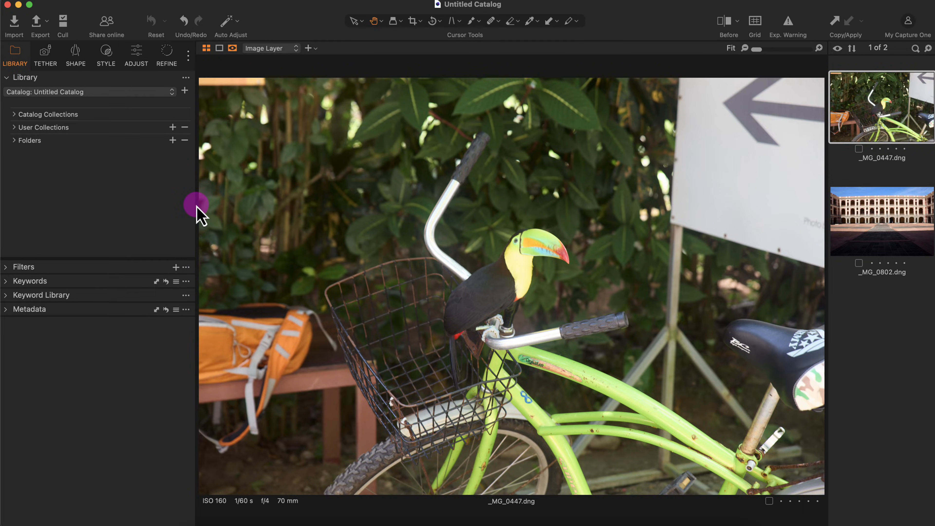
left_click_drag(196, 205, 176, 205)
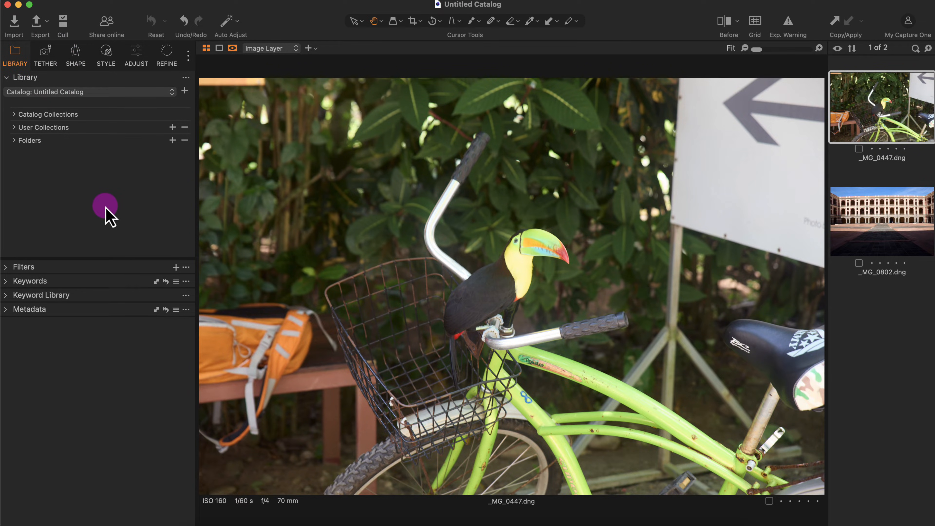
Create a catalog named My First Catalog in the Dropbox Capture One folder, using the Blank template
left_click(185, 92)
left_click(226, 110)
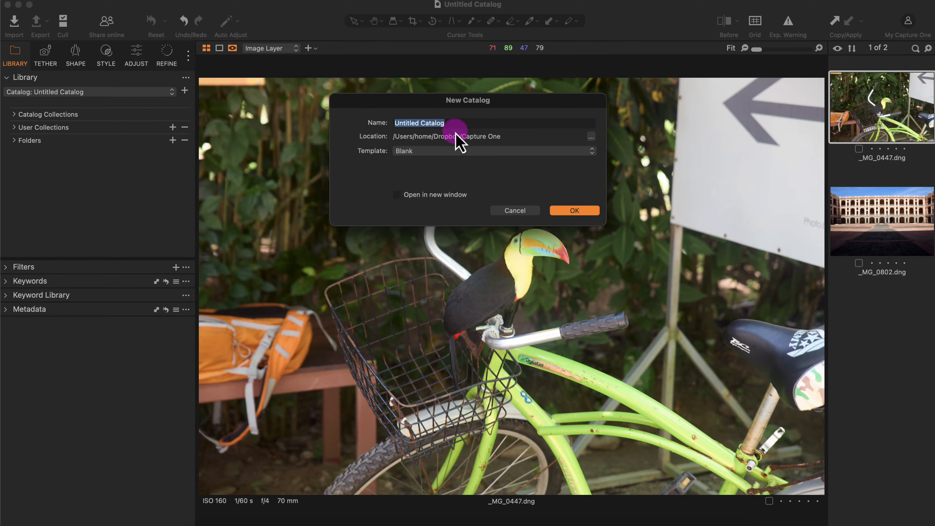
type("My Firs")
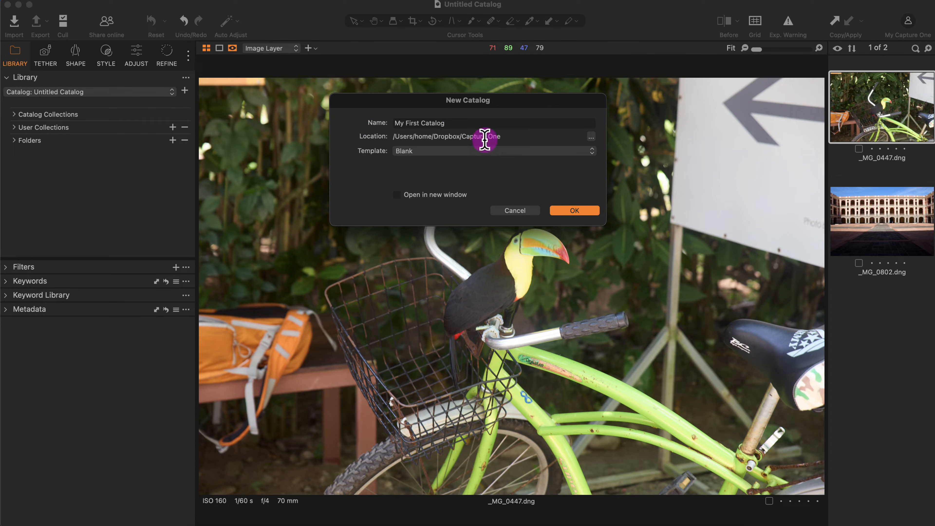
left_click(591, 138)
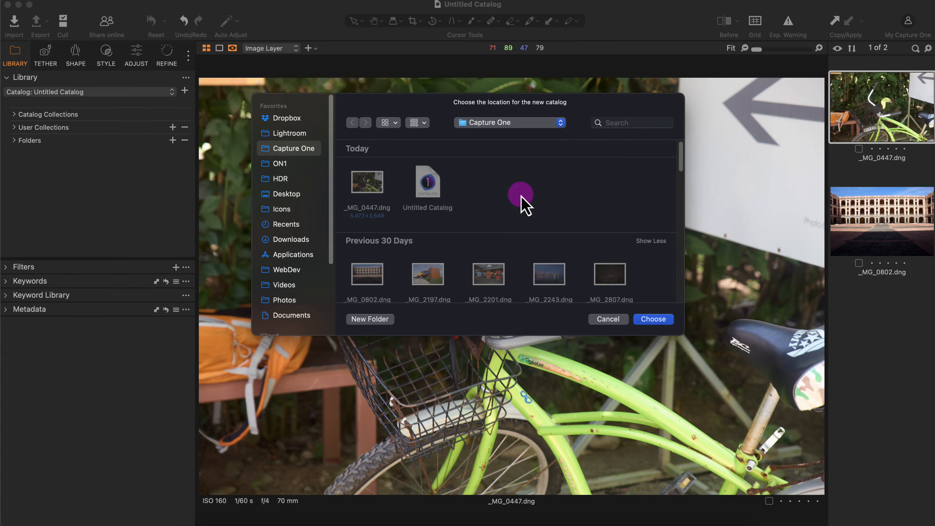
left_click(621, 329)
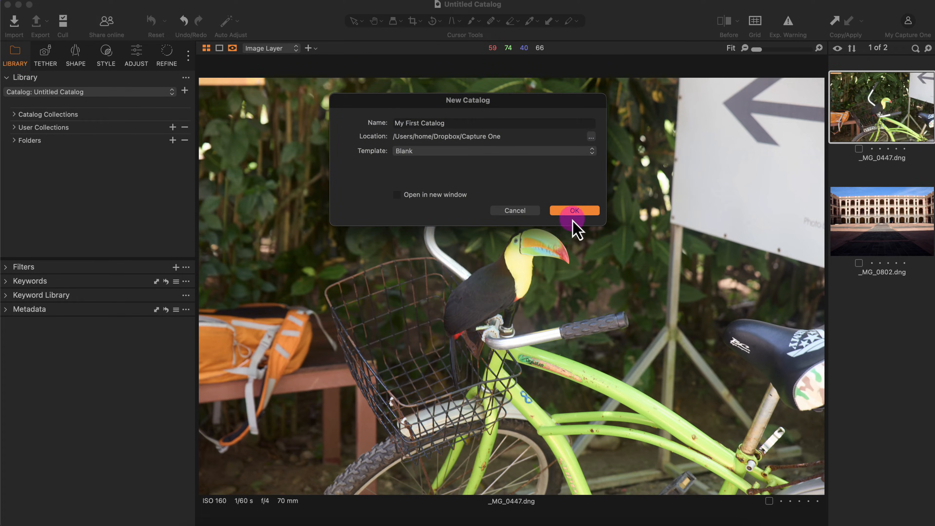
left_click(573, 211)
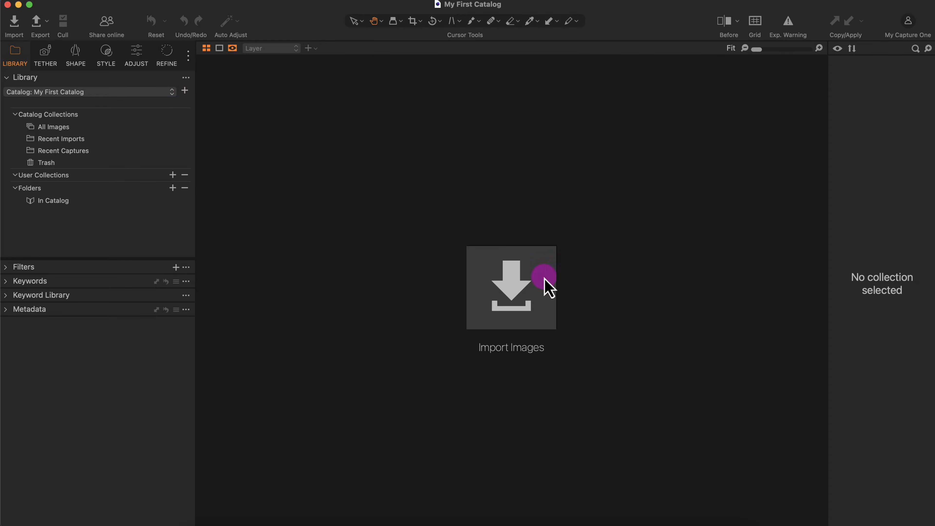
Keep My First Catalog as the active catalog and open the image importer for it
left_click(138, 93)
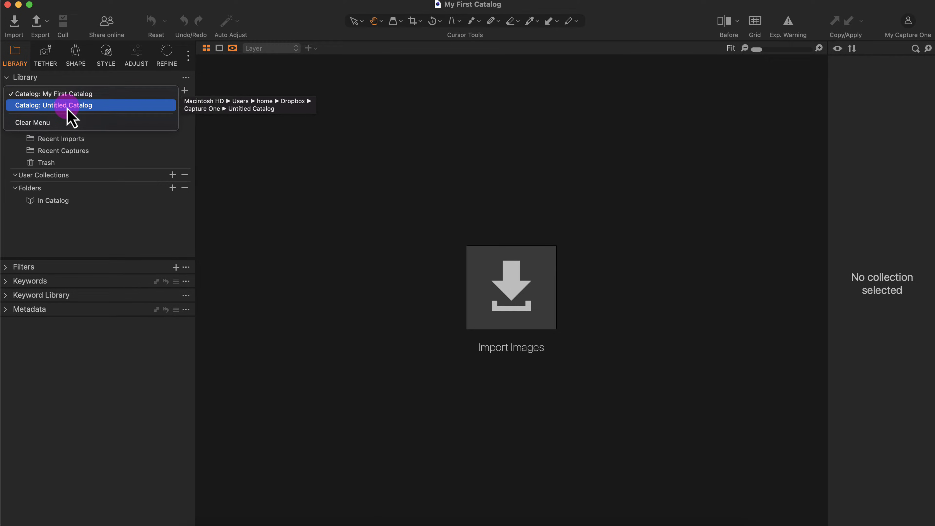
left_click(97, 96)
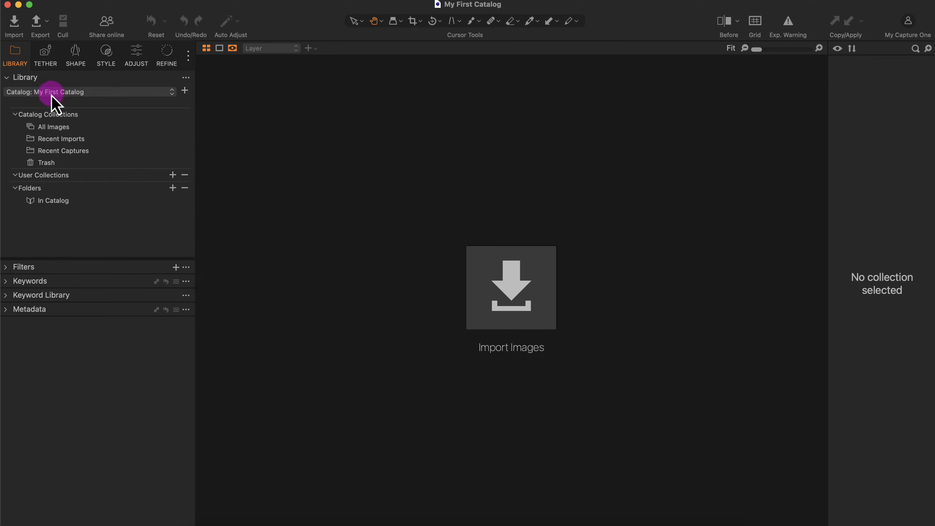
left_click(517, 298)
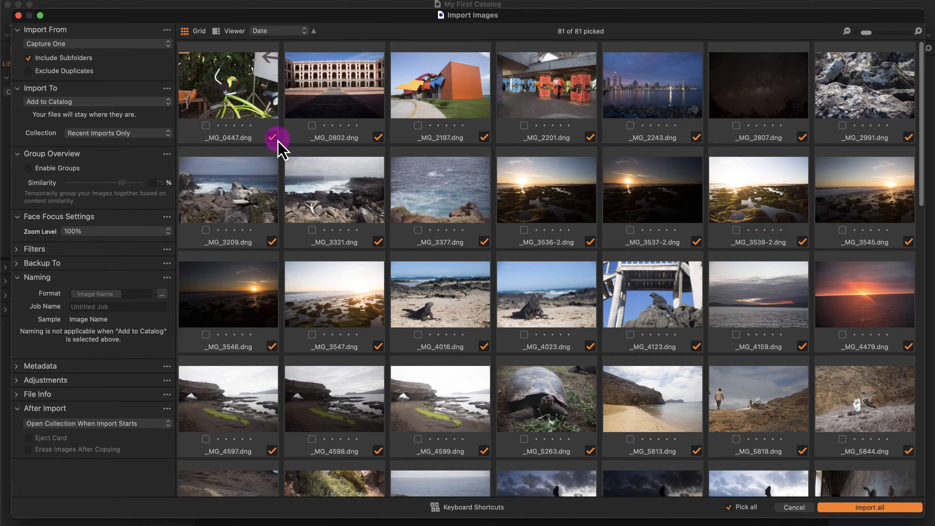
Try excluding _MG_3321.dng, _MG_3377.dng and _MG_3536-2.dng from the import, and pick all images again
left_click(590, 241)
left_click(484, 242)
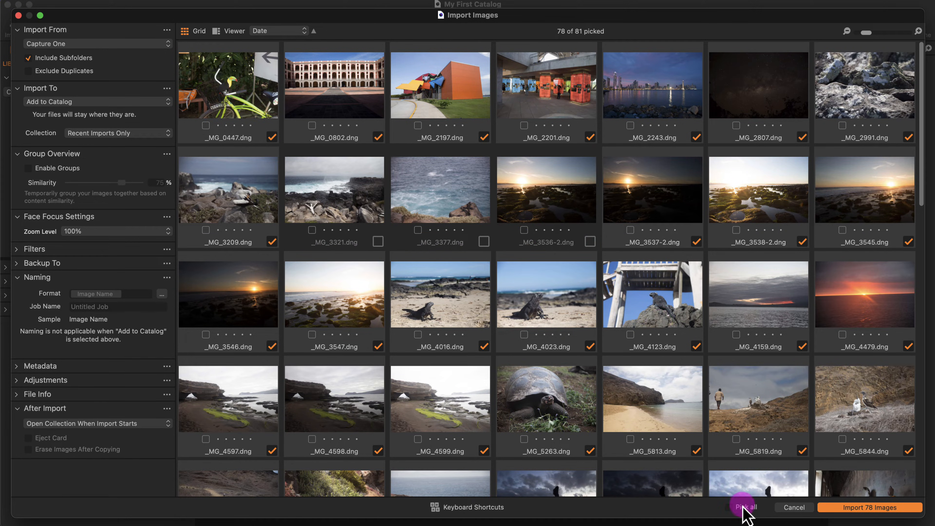
left_click(742, 507)
left_click(737, 508)
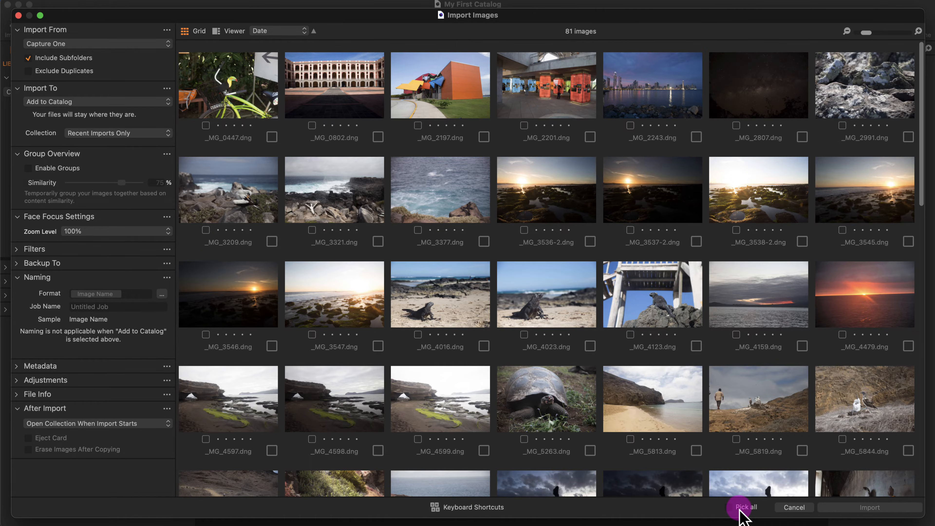
left_click(737, 508)
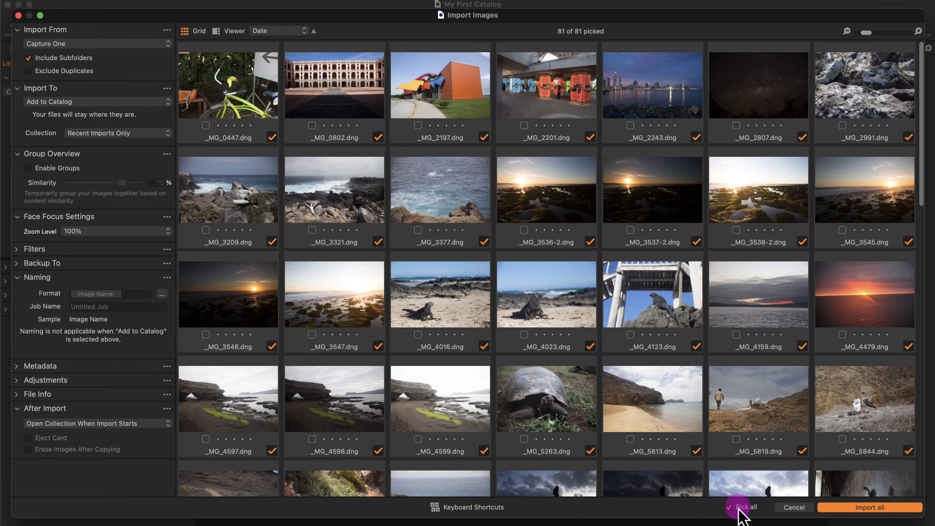
Set the import to include subfolders and exclude duplicates, keeping Add to Catalog as the destination
left_click(28, 59)
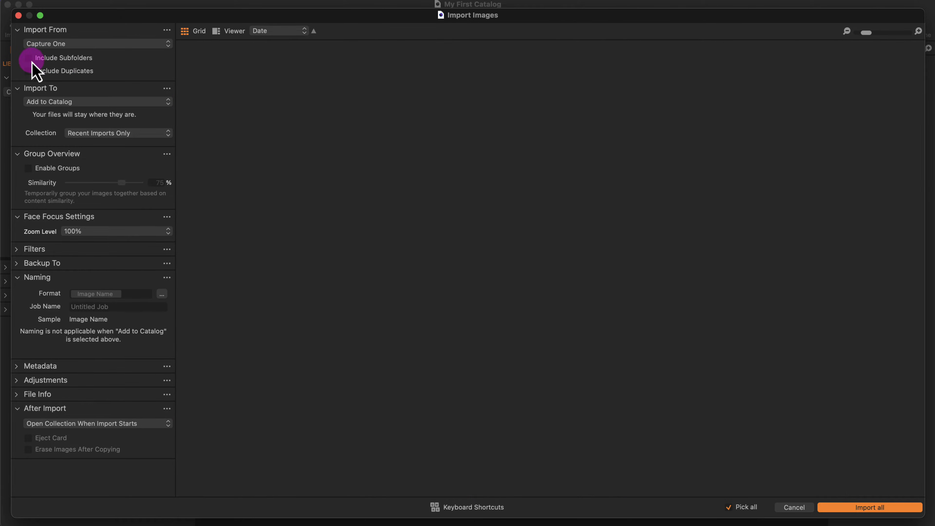
left_click(31, 59)
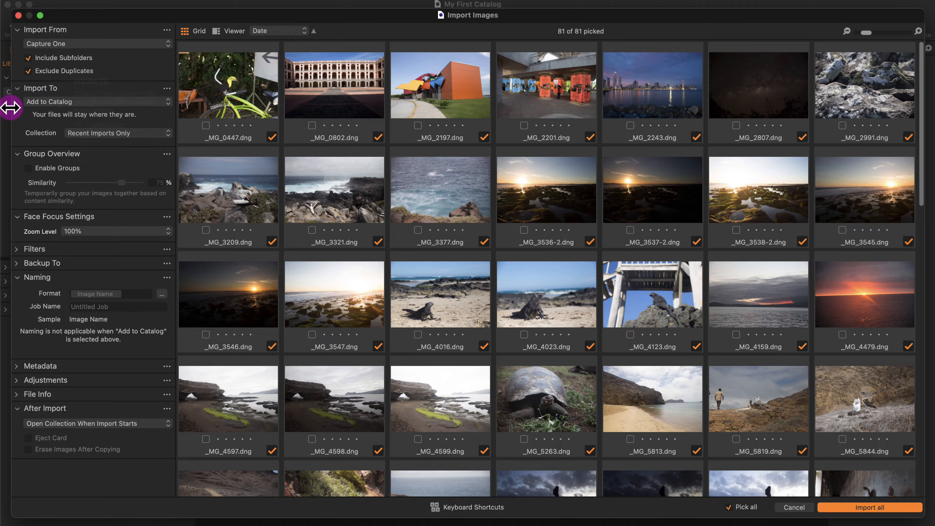
left_click(94, 103)
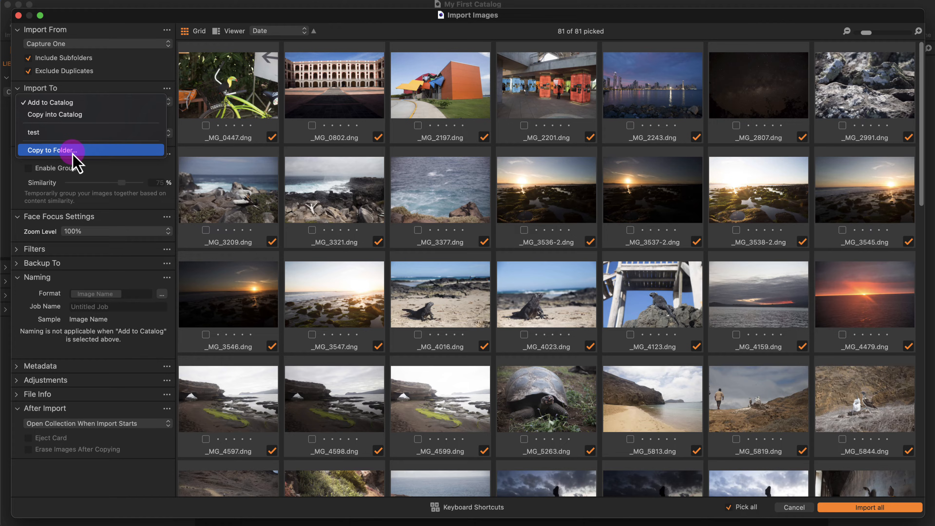
left_click(98, 177)
Try choosing _MG_0447.dng, _MG_0802.dng, _MG_2197.dng and _MG_2201.dng on the SD 64GB card as the import source
left_click(149, 43)
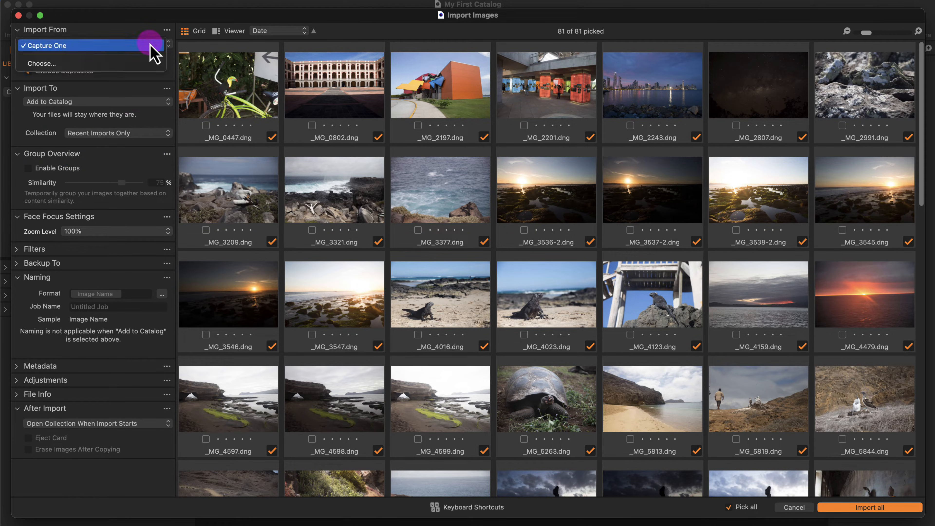
left_click(44, 63)
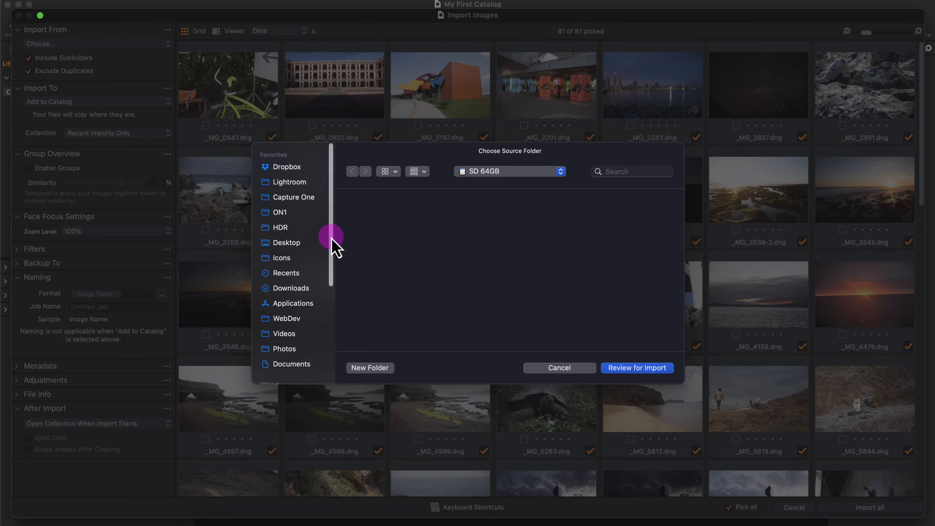
left_click_drag(332, 245, 334, 321)
left_click(297, 295)
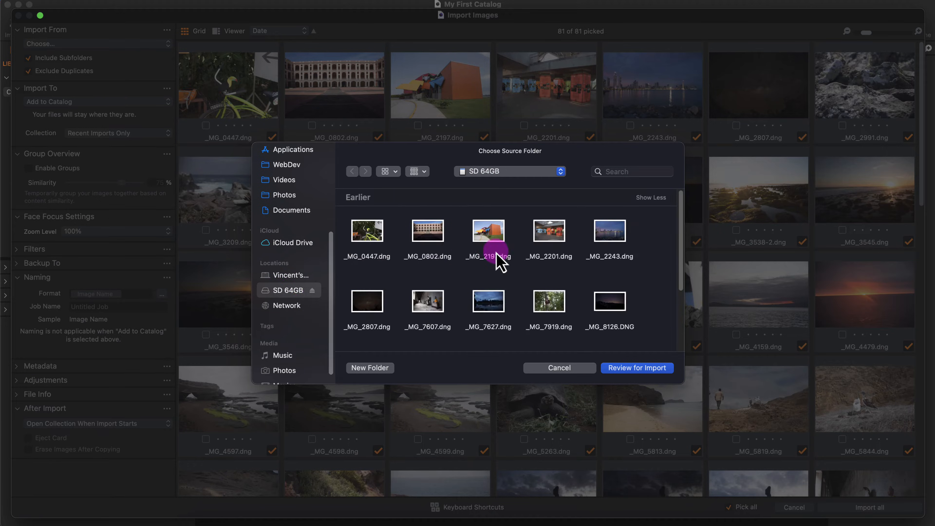
left_click(378, 236)
left_click(427, 235, "super")
left_click(492, 236, "super")
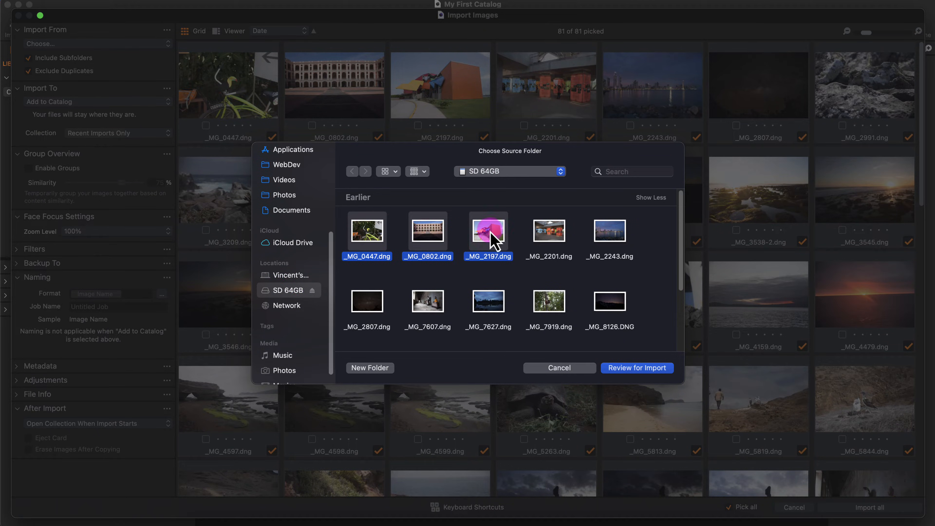
left_click(563, 239, "super")
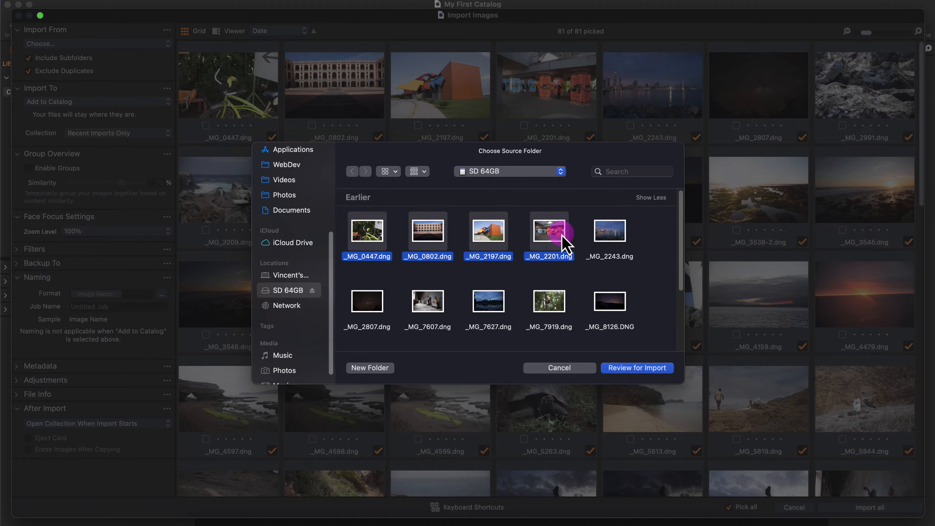
left_click(560, 368)
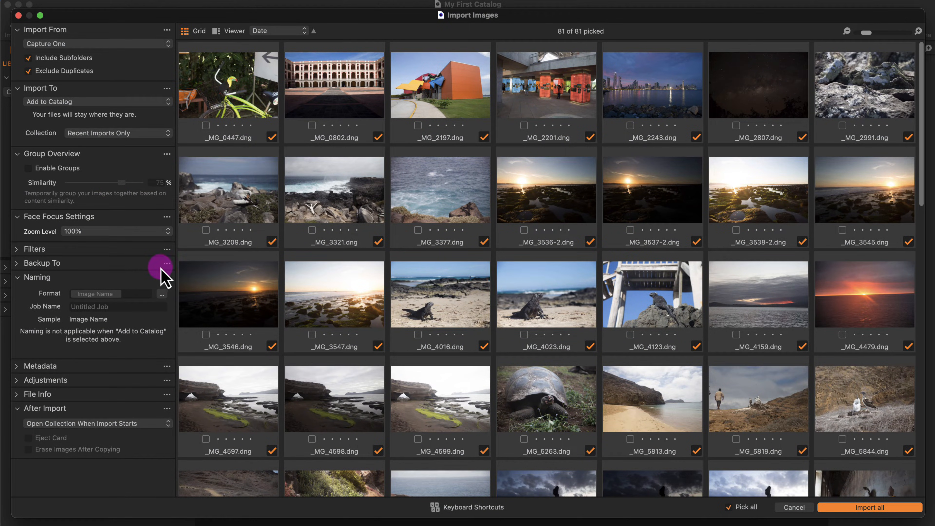
Expand the import metadata settings, leave the copyright empty, and import all picked images into the catalog
left_click(16, 368)
left_click(94, 382)
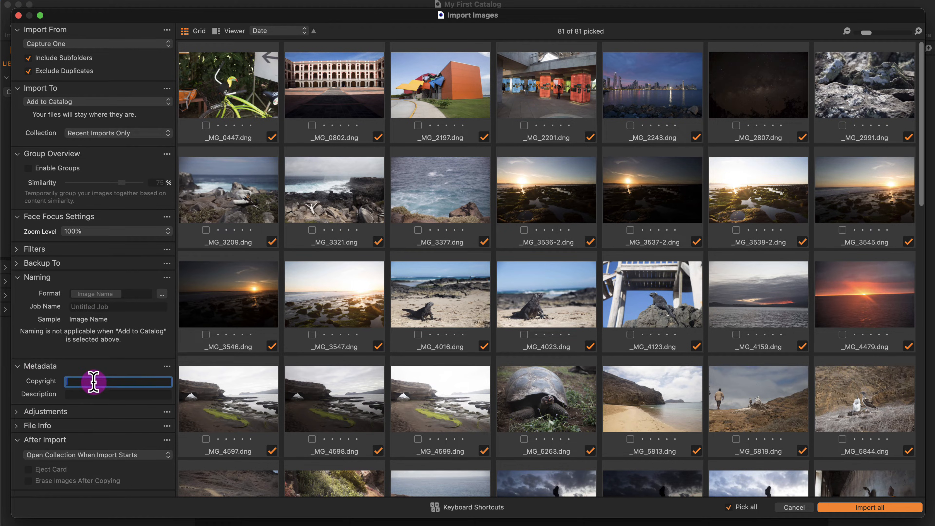
left_click(539, 348)
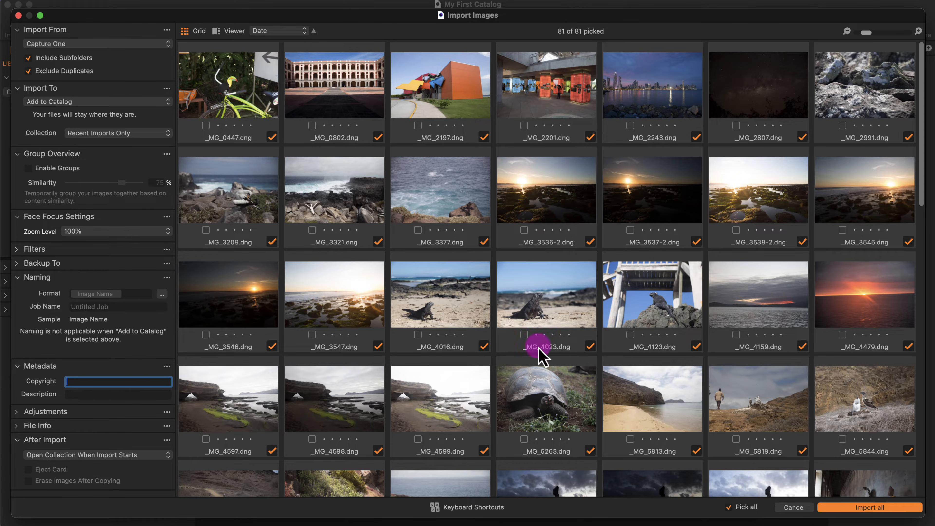
left_click(862, 507)
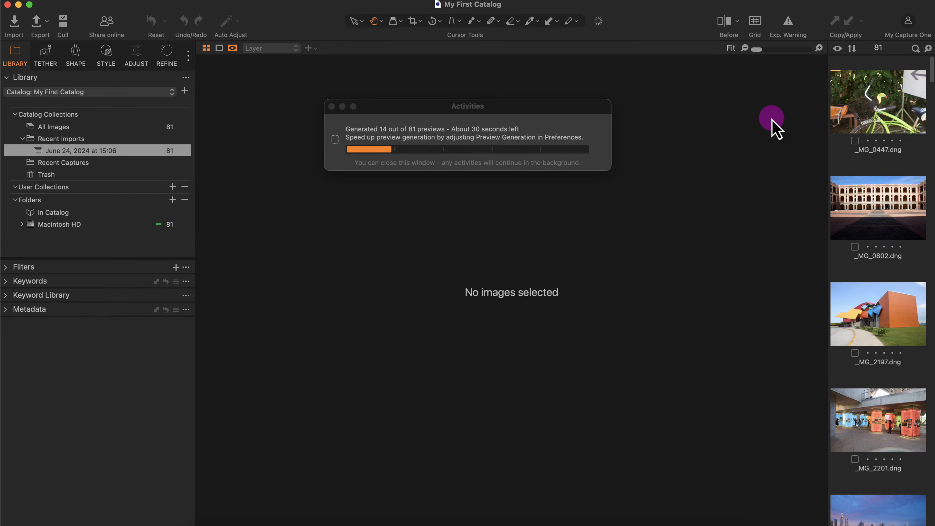
View _MG_0447.dng, _MG_0802.dng and _MG_2197.dng from the recent import, ending on _MG_0447.dng
left_click(878, 104)
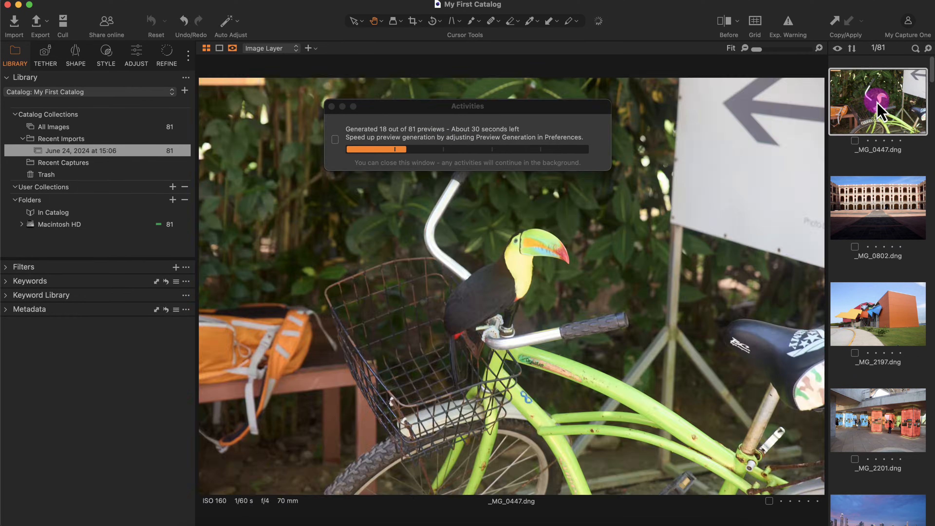
left_click(854, 228)
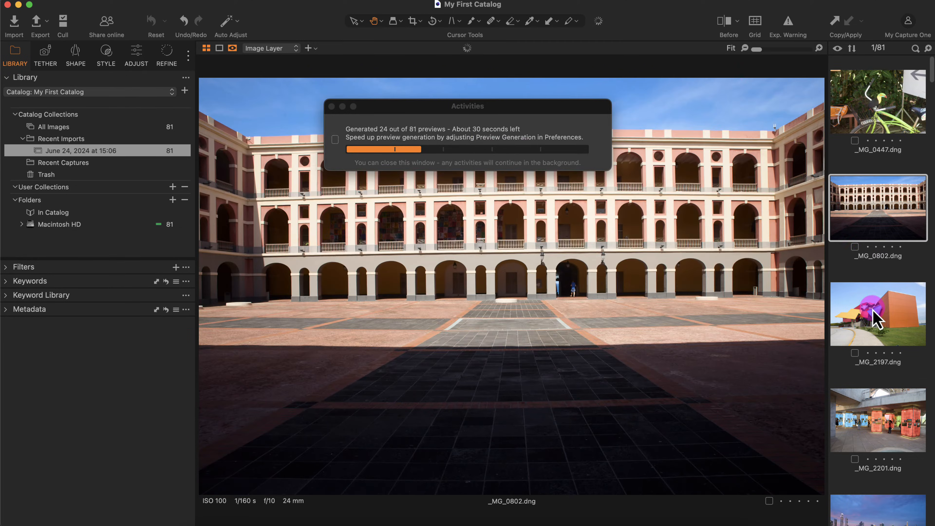
left_click(876, 321)
left_click(859, 208)
left_click(881, 119)
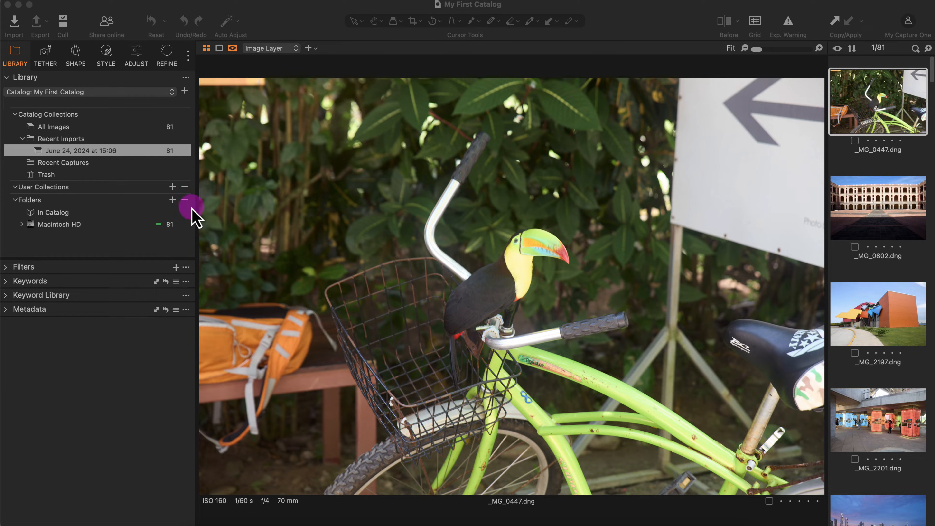
Create a new session named Session1 using the Blank template
left_click(187, 92)
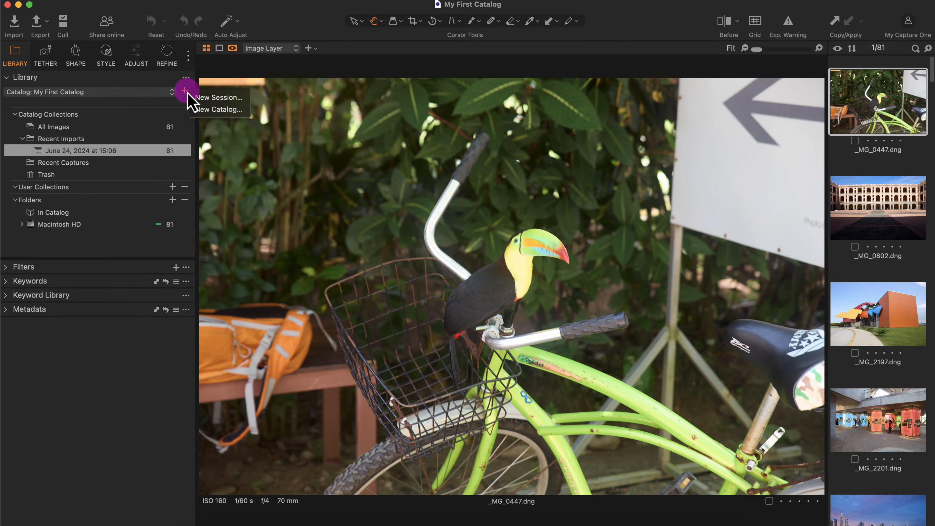
left_click(213, 98)
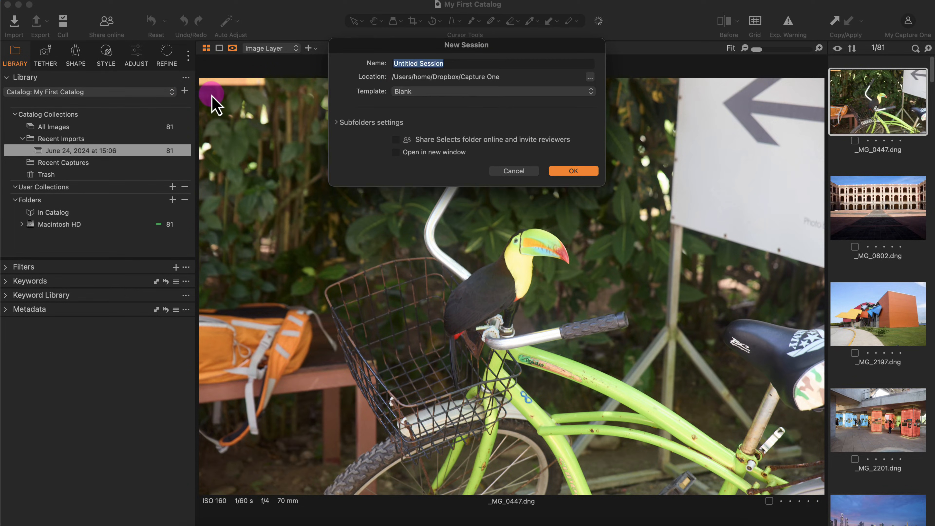
triple_click(479, 63)
type("Session1")
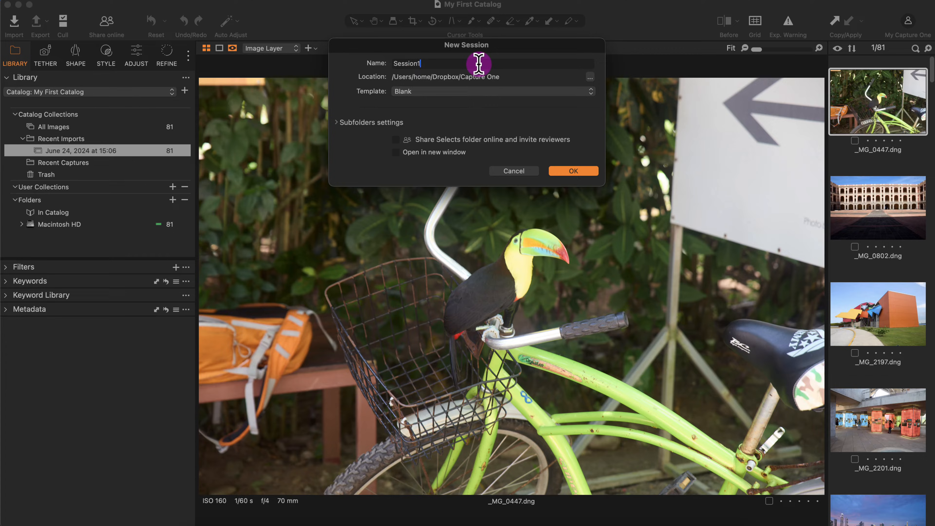
left_click(576, 172)
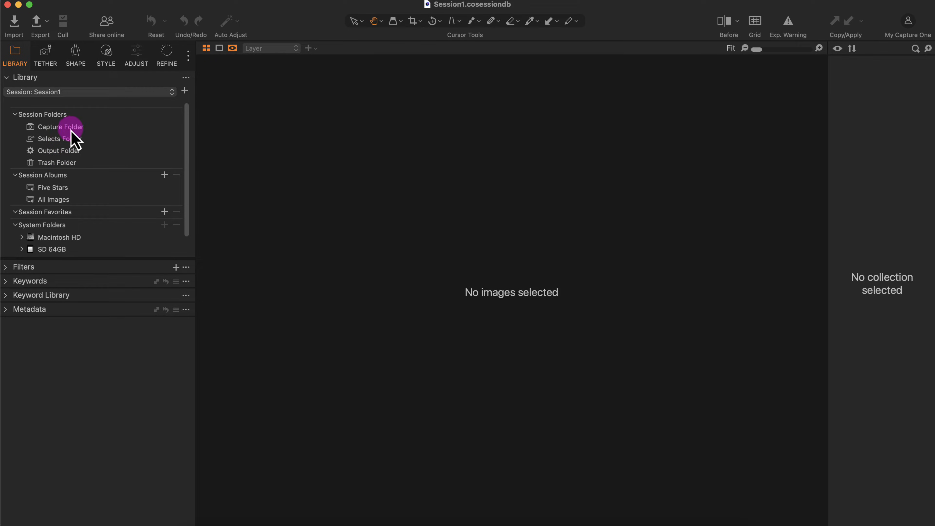
Look through the Capture, Output and Selects folders of Session1, ending on the Capture Folder
left_click(71, 129)
left_click(73, 151)
left_click(75, 137)
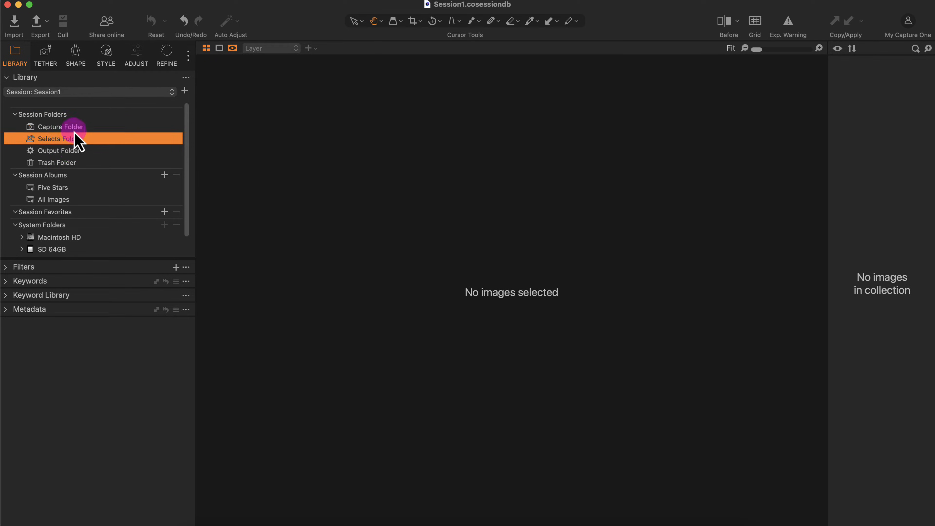
left_click(73, 129)
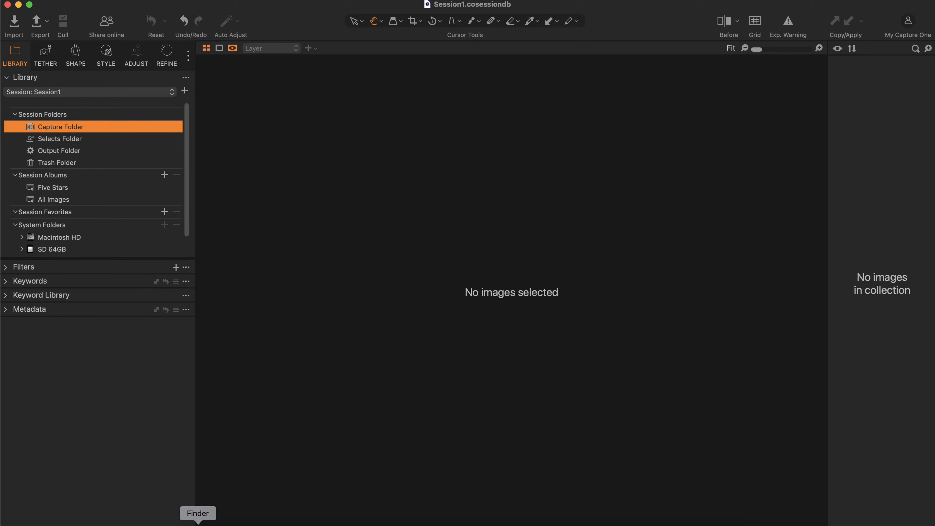
Switch to Finder, put the six images _MG_0447.dng through _MG_2807.dng into Session1's Capture folder, and show that folder in Capture One
left_click(198, 521)
left_click_drag(599, 283, 288, 243)
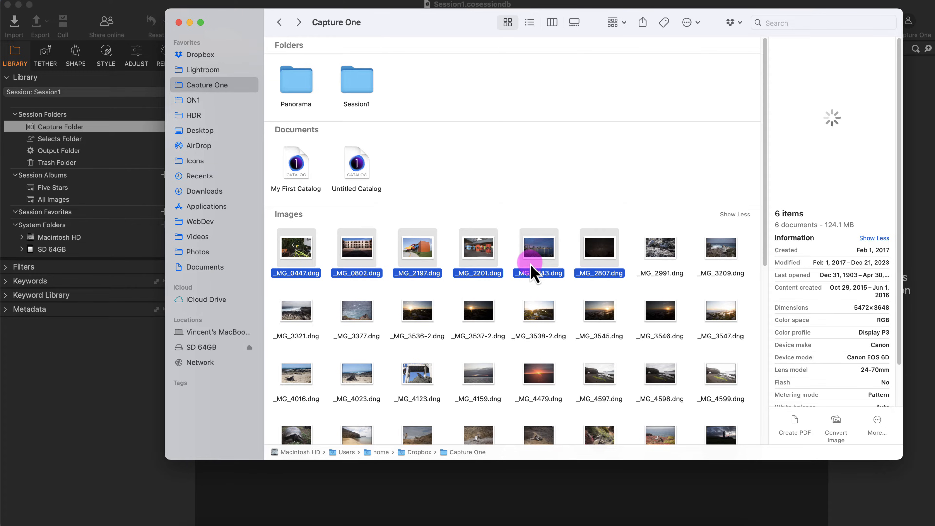
left_click_drag(533, 271, 340, 144)
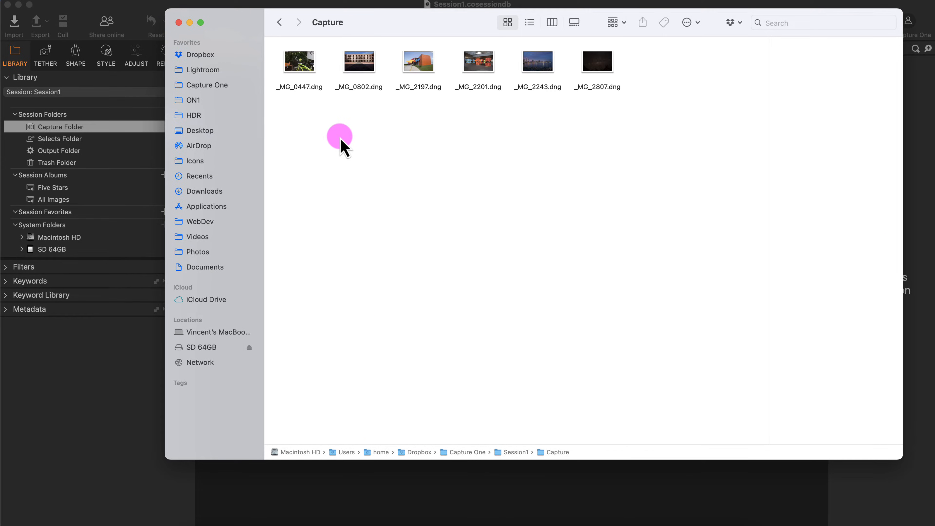
left_click(106, 127)
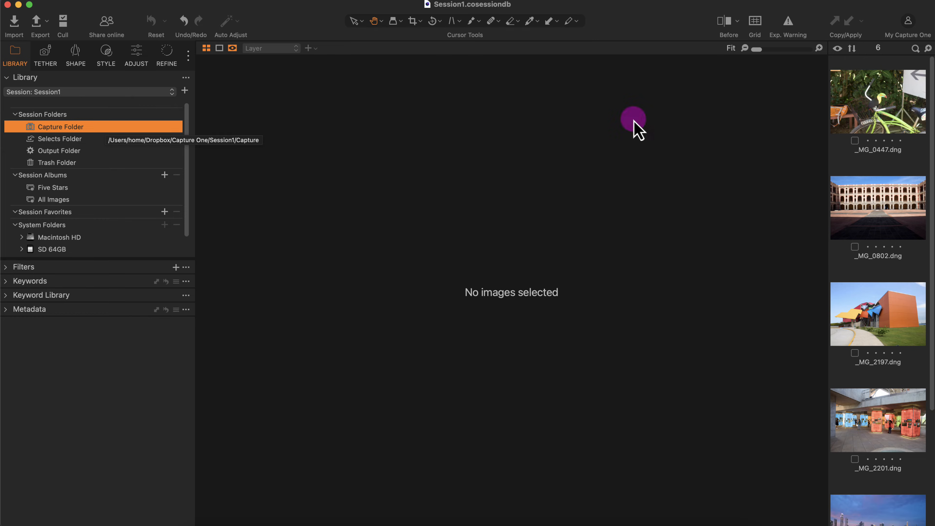
Review the captured images, move _MG_2197.dng to the Selects Folder, and open that folder
left_click(861, 122)
left_click(898, 215)
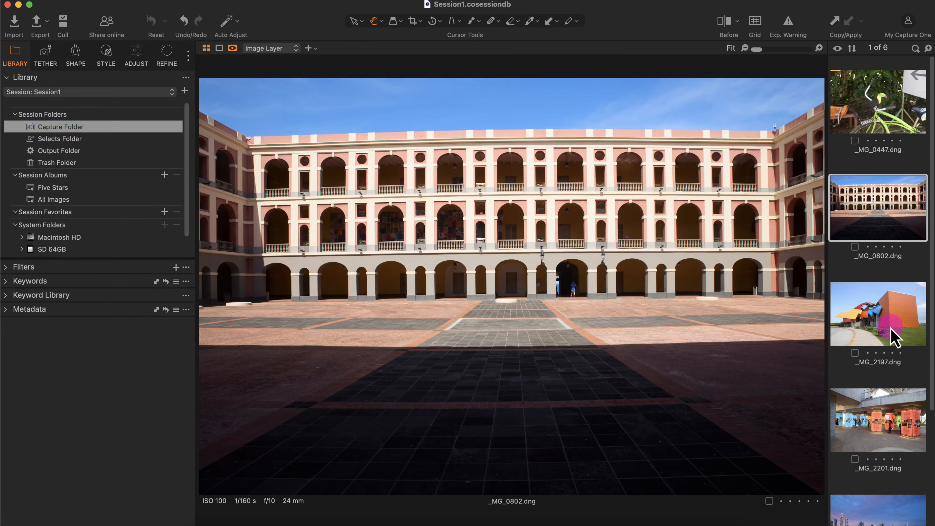
left_click(890, 317)
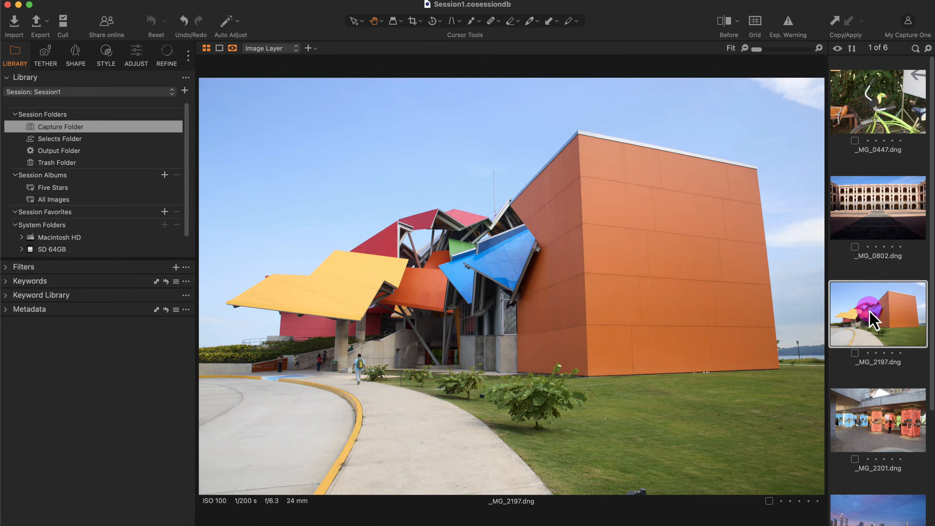
left_click_drag(869, 310, 98, 142)
left_click(98, 142)
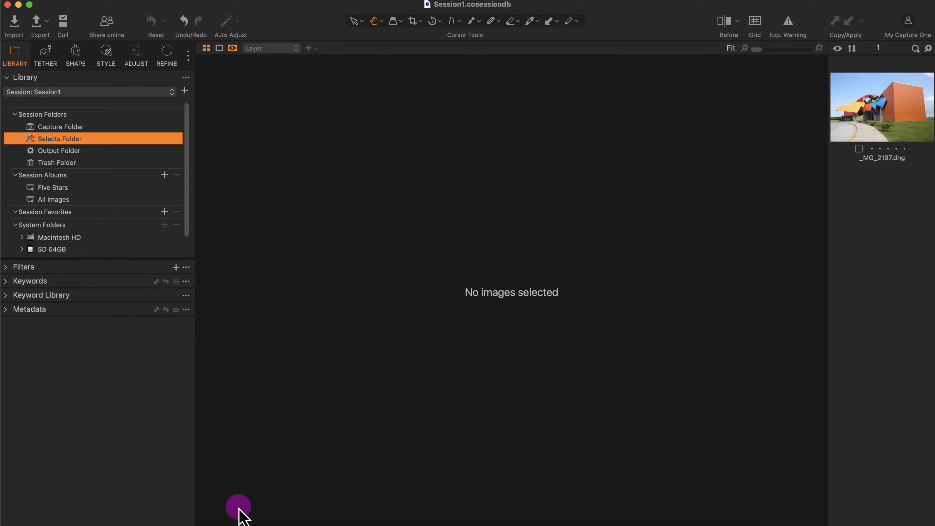
Switch to Finder and examine the contents of Session1's Capture and Selects folders on disk
left_click(197, 523)
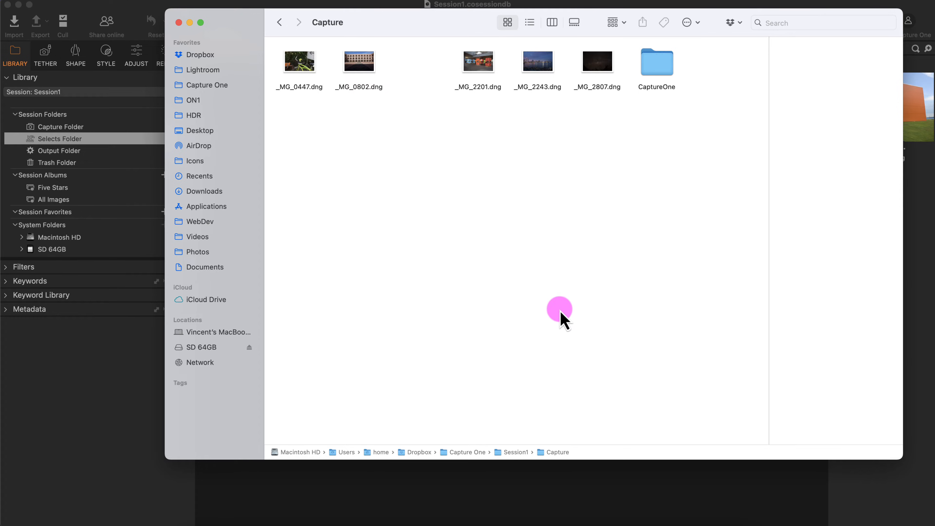
double_click(517, 453)
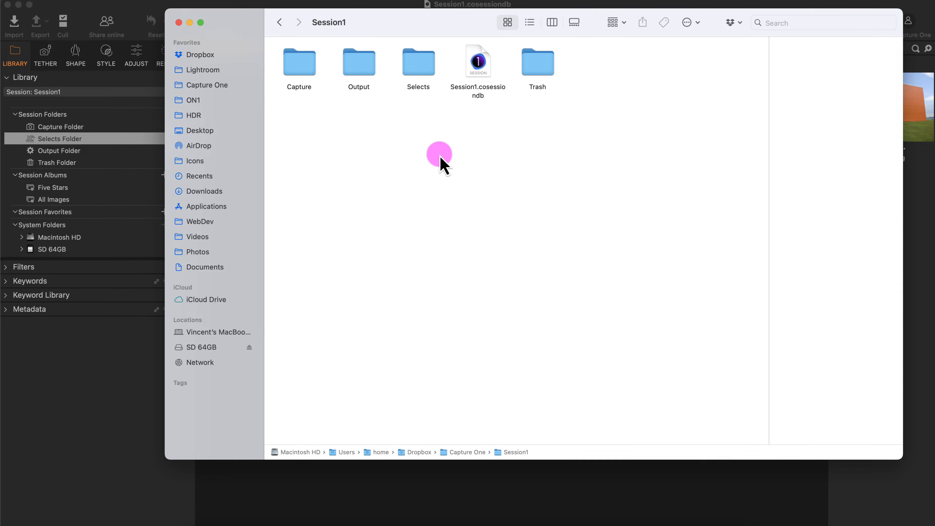
double_click(416, 58)
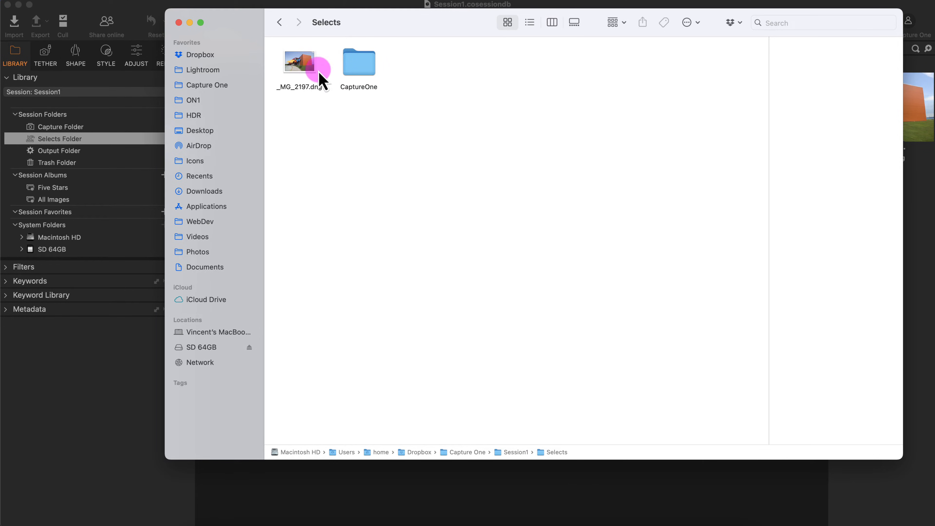
left_click(299, 72)
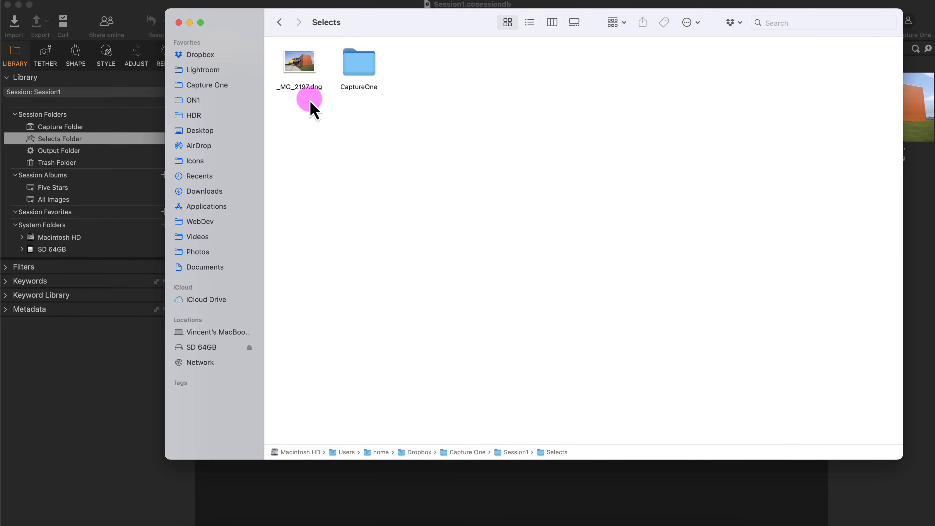
left_click(280, 23)
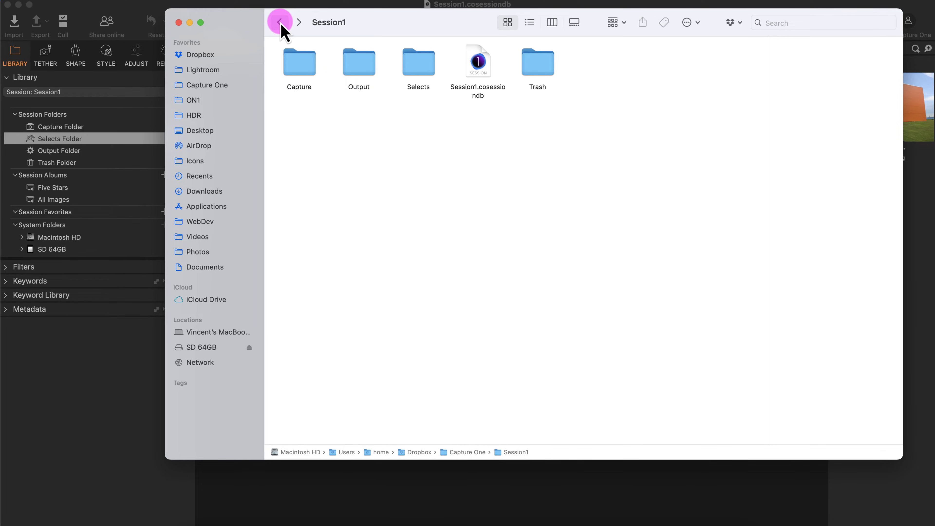
Switch back to Capture One, move _MG_2243.dng from the Capture Folder to the Trash Folder, and open the Trash Folder
left_click(62, 140)
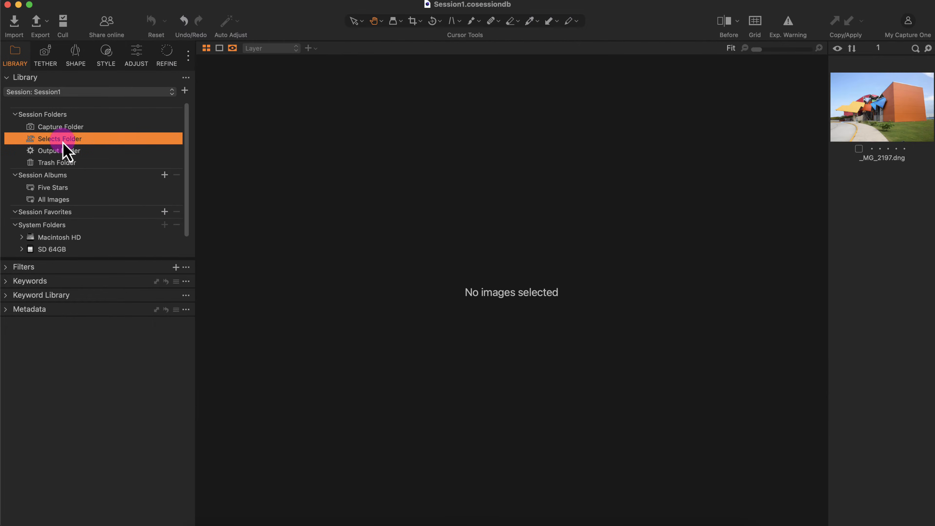
left_click(63, 129)
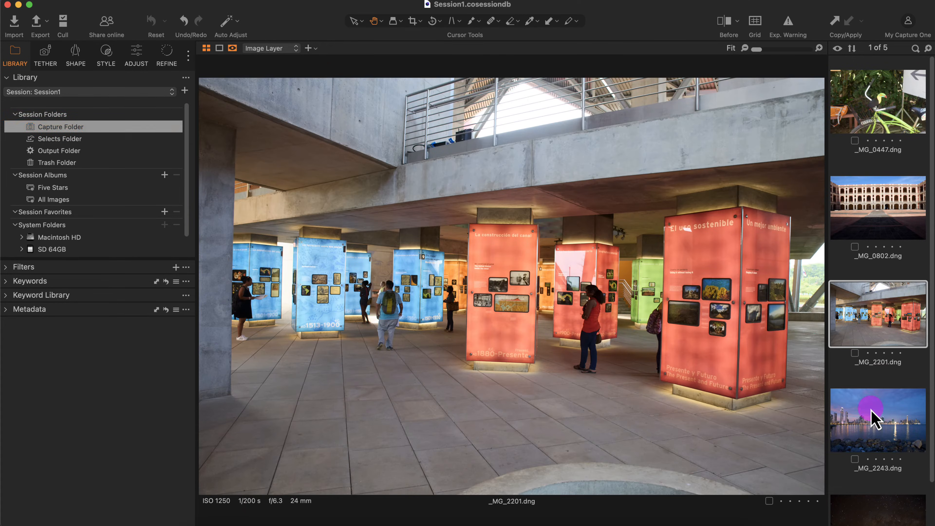
left_click(878, 420)
left_click_drag(887, 423, 71, 170)
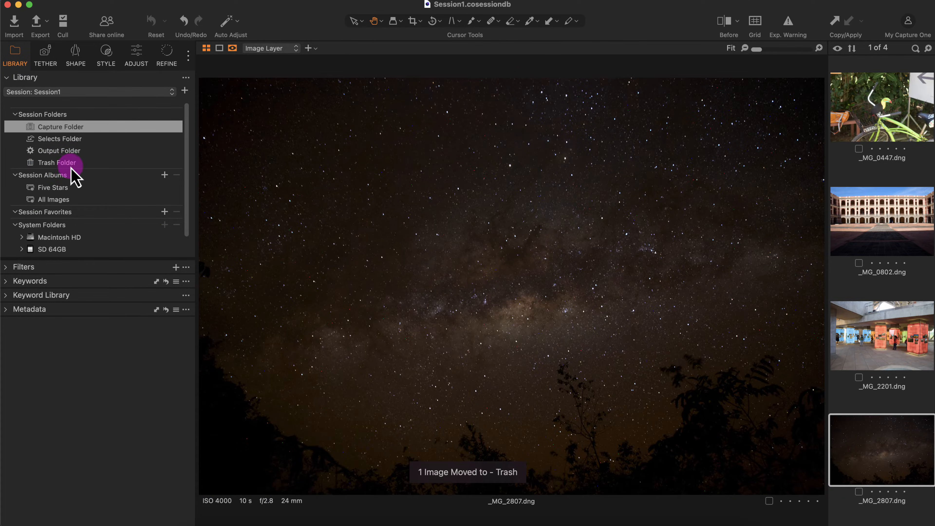
left_click(70, 167)
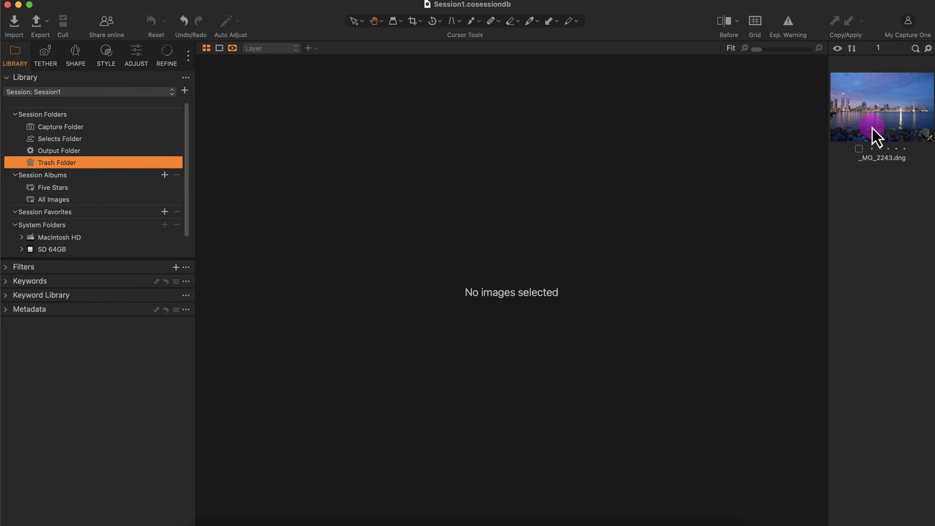
Move _MG_2201.dng from the Capture Folder to the Selects Folder and open the Selects Folder
left_click(64, 127)
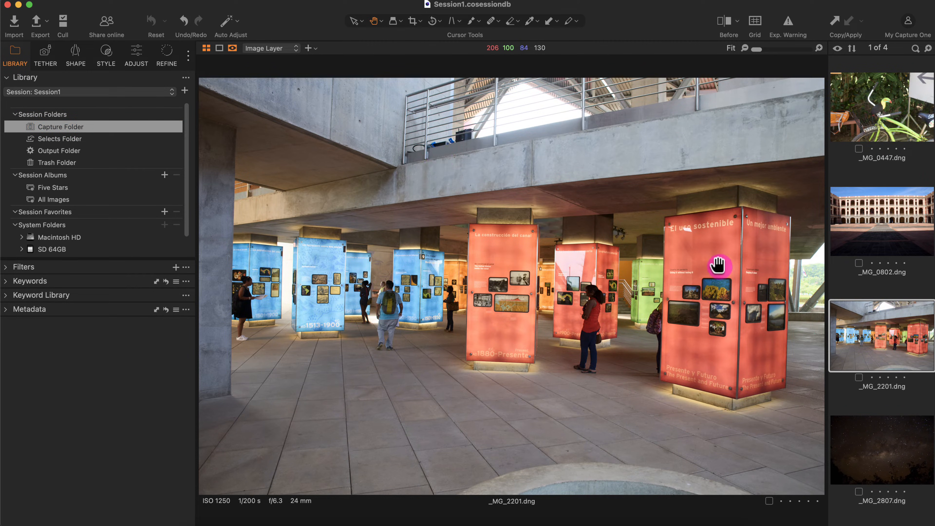
left_click_drag(911, 342, 97, 145)
left_click(107, 145)
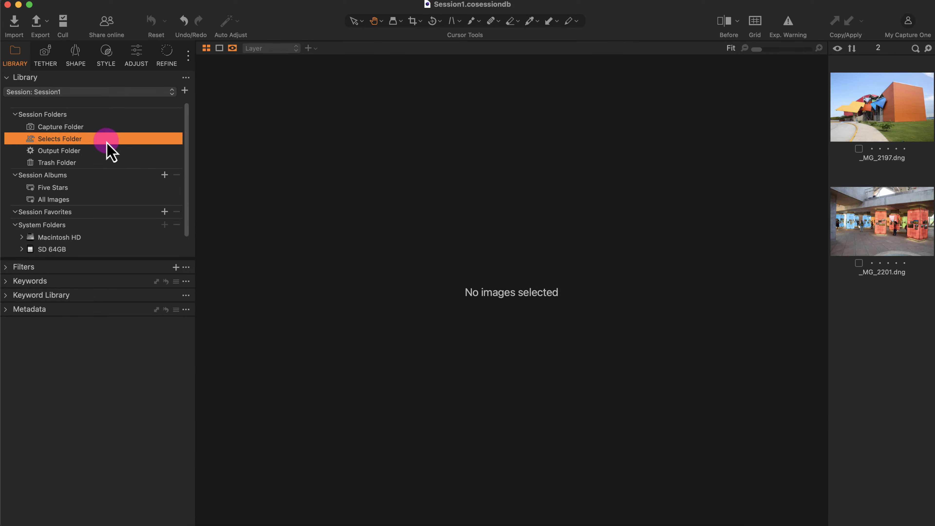
Move _MG_2201.dng from the Selects Folder to the Output Folder and open the Output Folder
left_click(878, 232)
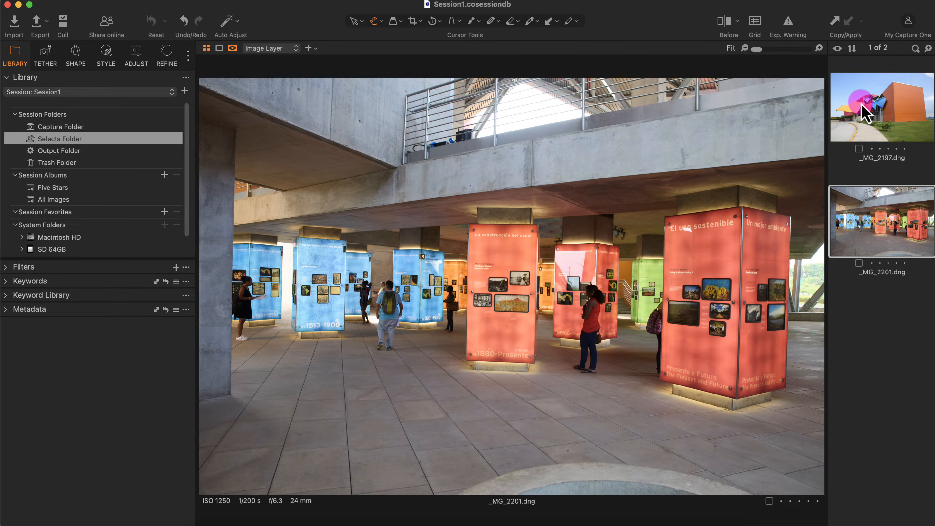
left_click(881, 232)
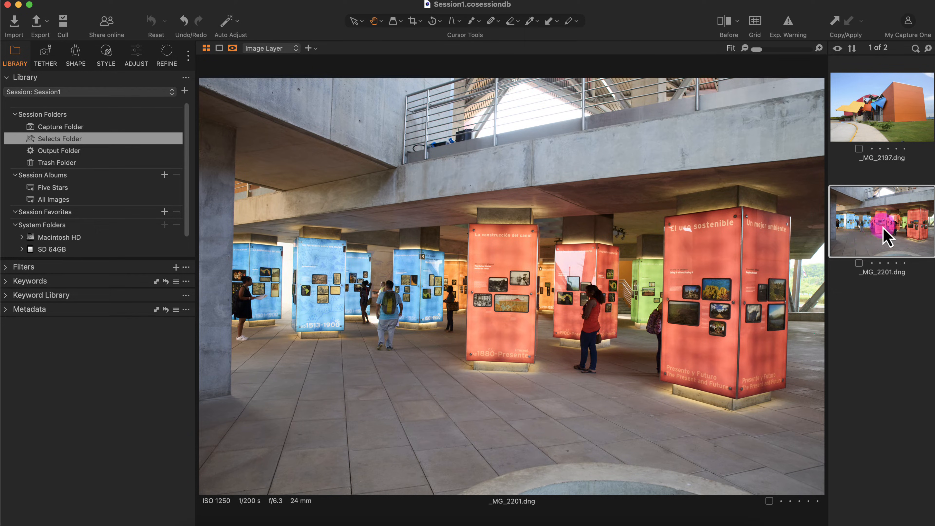
left_click_drag(891, 236, 61, 154)
left_click(61, 152)
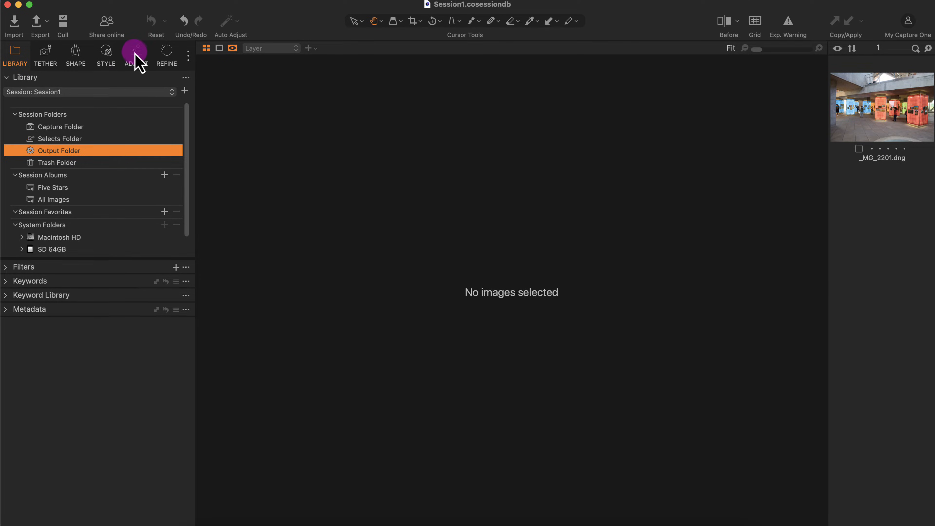
Set the contrast of _MG_2201.dng to 27 in the Exposure adjustments
left_click(891, 108)
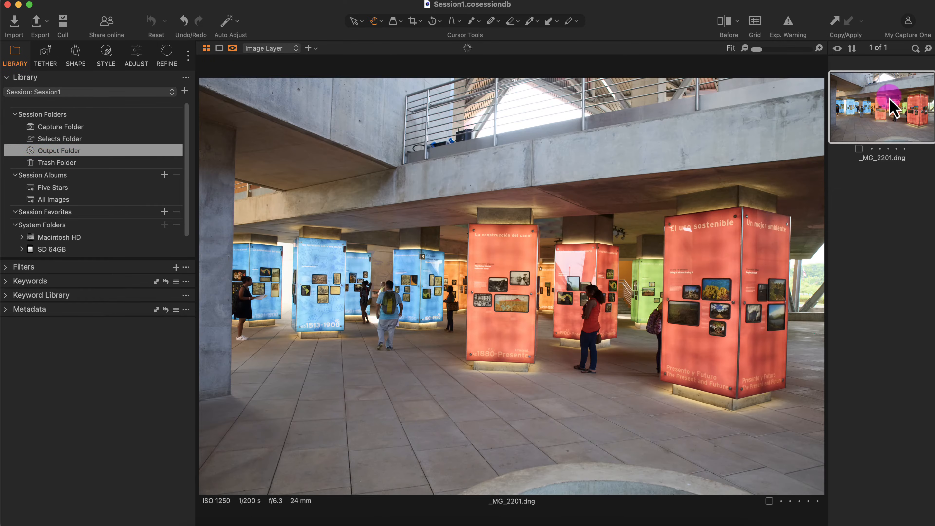
left_click(150, 52)
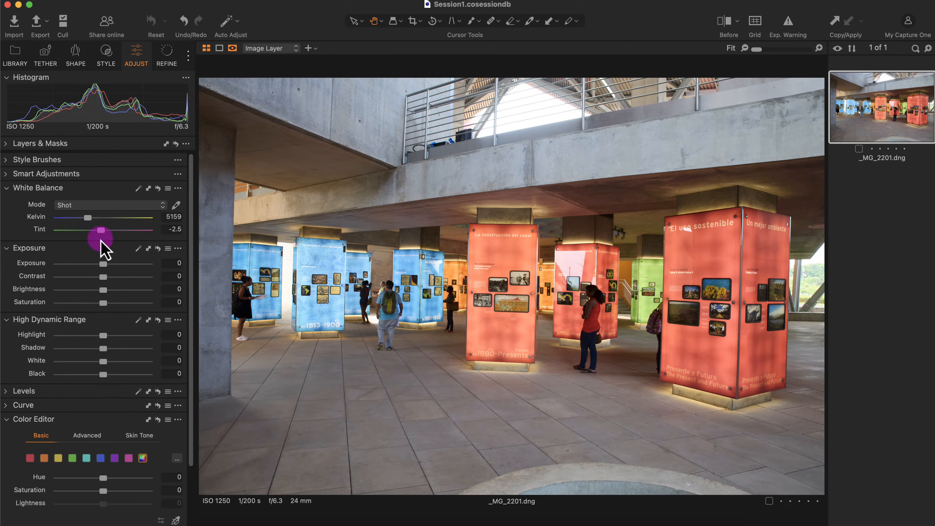
left_click_drag(105, 278, 128, 277)
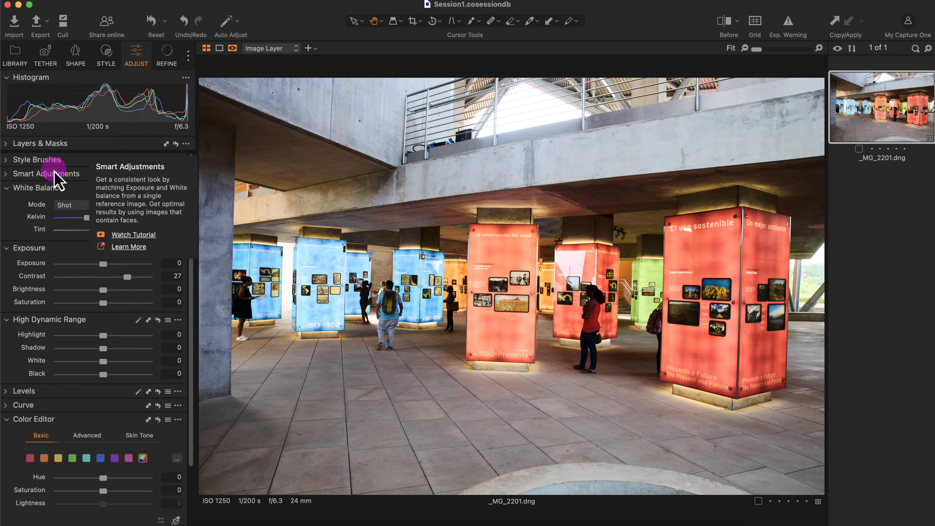
Switch the library from Session1 to the catalog My First Catalog
left_click(16, 59)
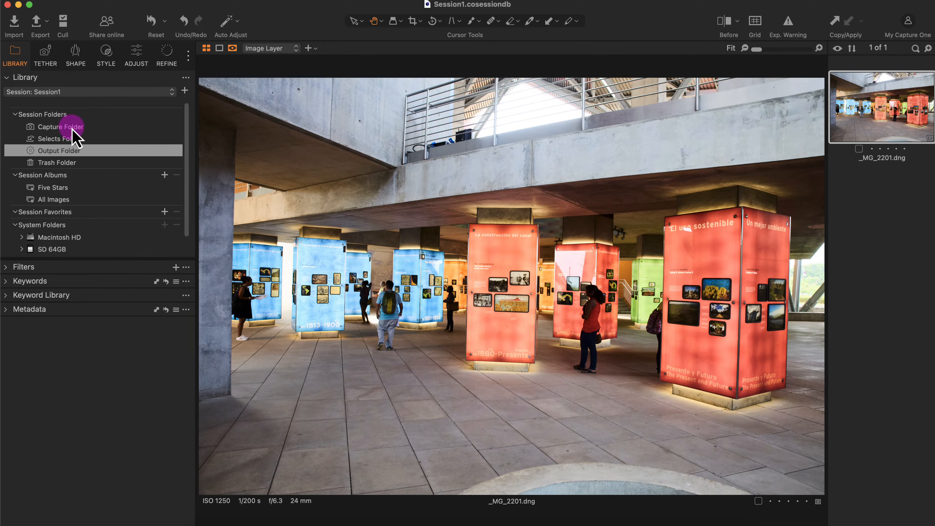
mouse_move(73, 137)
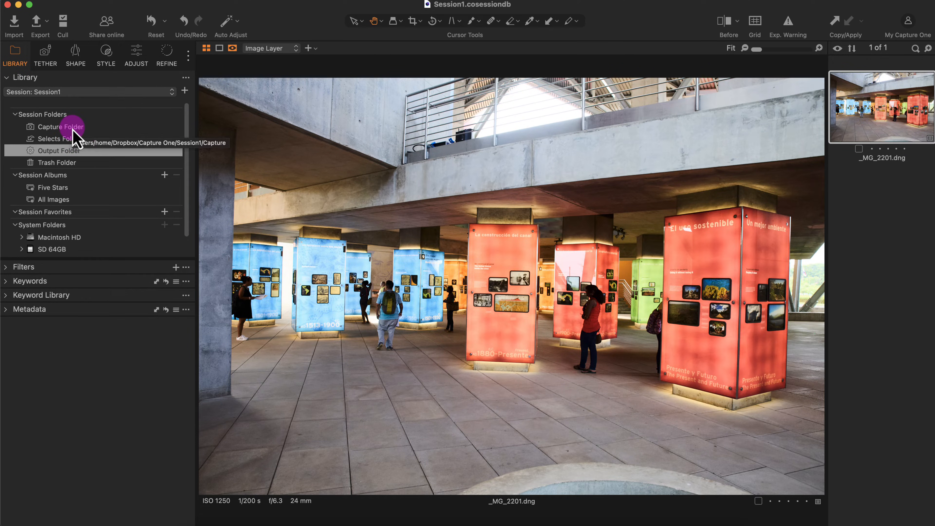
left_click(125, 93)
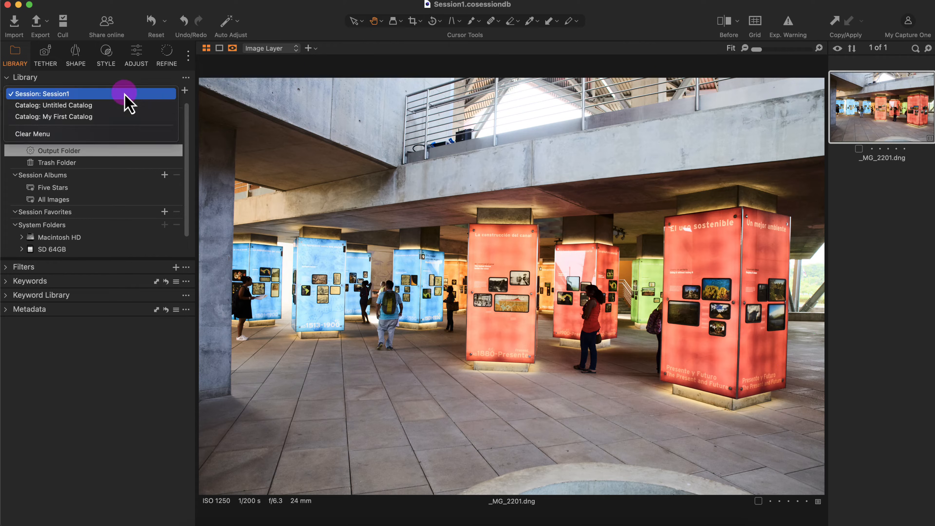
mouse_move(111, 129)
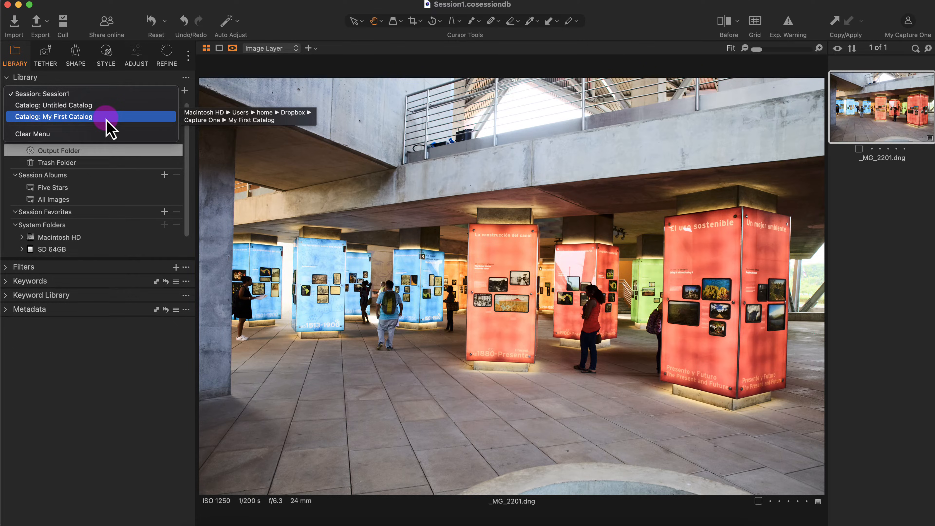
left_click(106, 118)
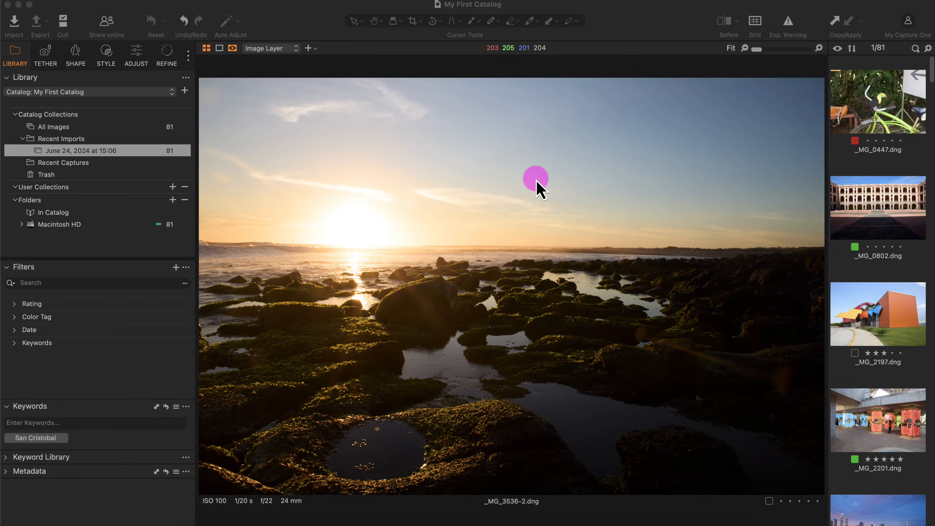
View _MG_0447.dng, _MG_0802.dng and _MG_2197.dng one after another, leaving _MG_2197.dng selected
left_click(873, 106)
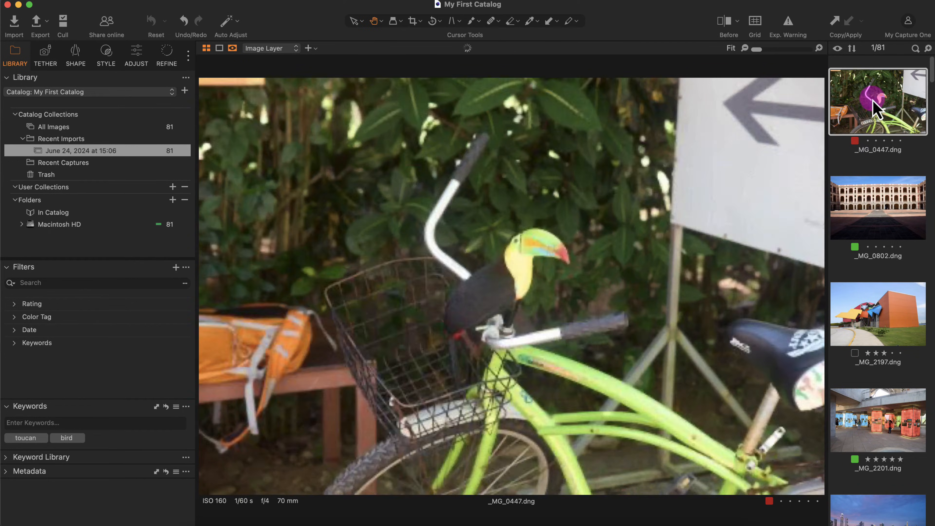
left_click(876, 200)
left_click(874, 315)
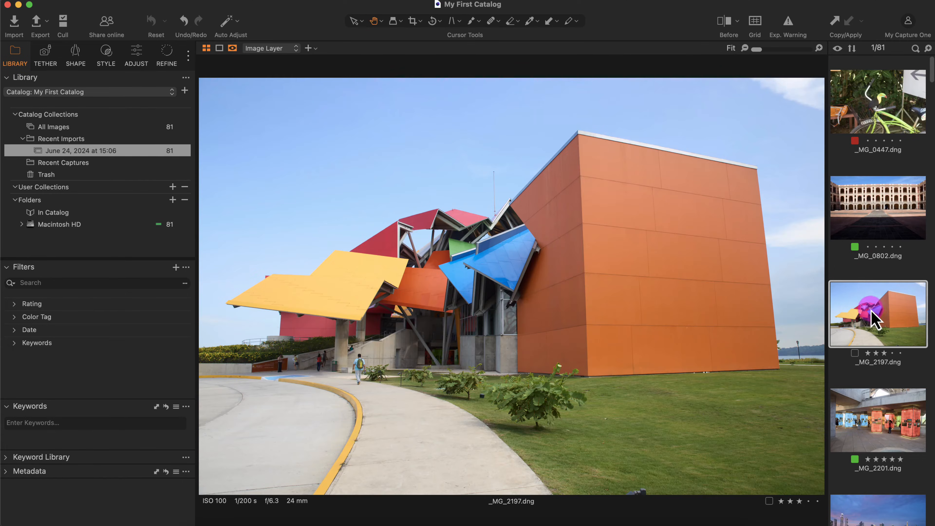
left_click(426, 260)
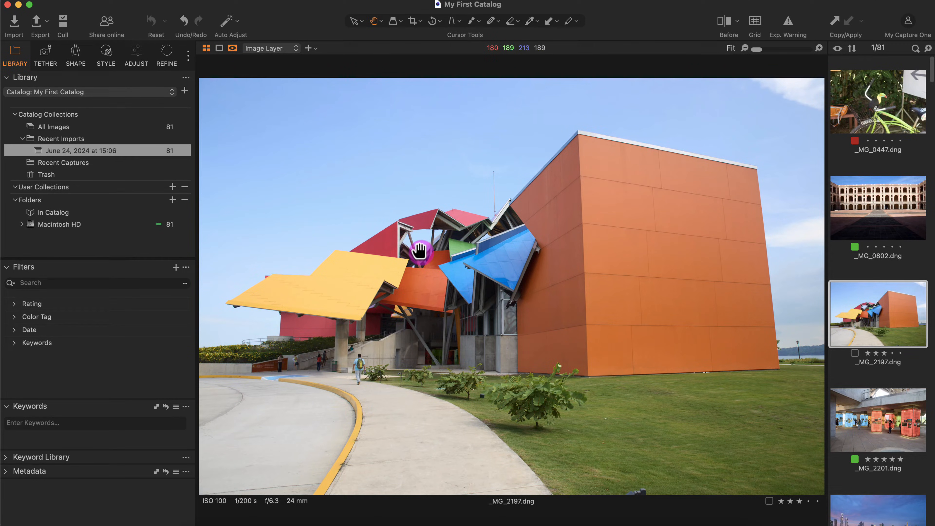
left_click(409, 220)
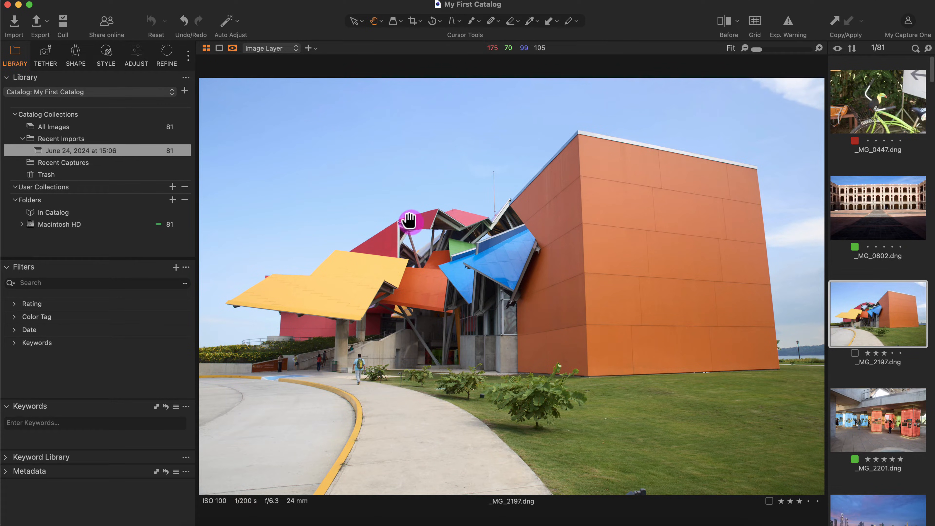
Display the catalog images as a full grid with larger thumbnails, checking the list view before returning to the grid
key("g")
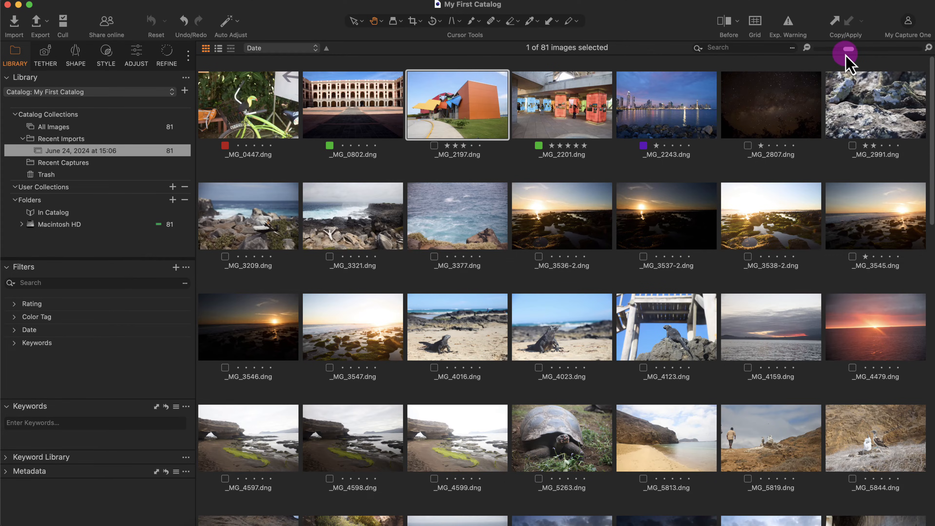
mouse_move(847, 51)
left_mouse_down()
mouse_move(902, 63)
mouse_move(825, 56)
mouse_move(870, 57)
mouse_move(856, 55)
left_mouse_up()
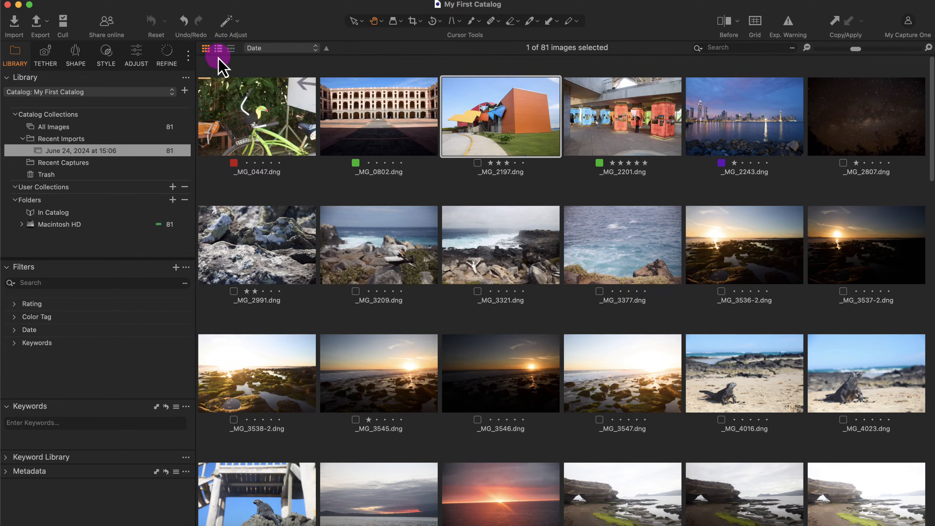
left_click(219, 48)
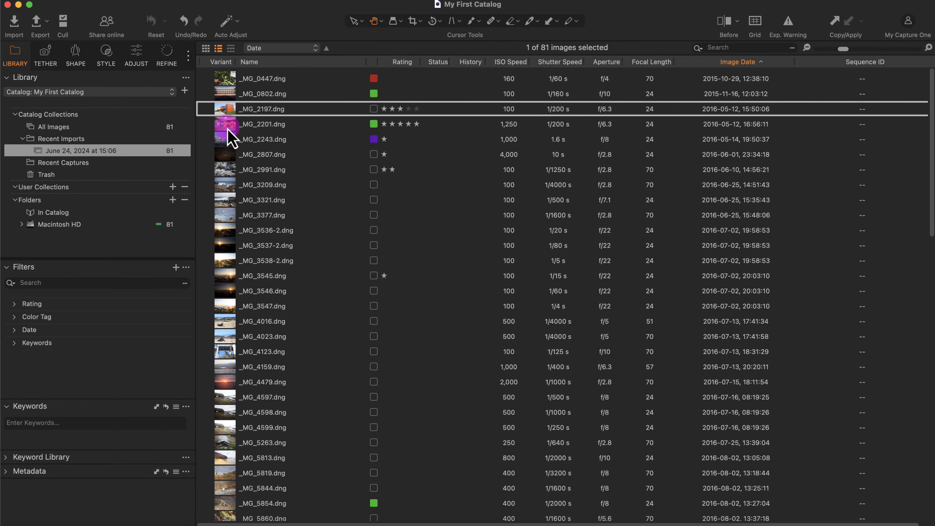
left_click(206, 49)
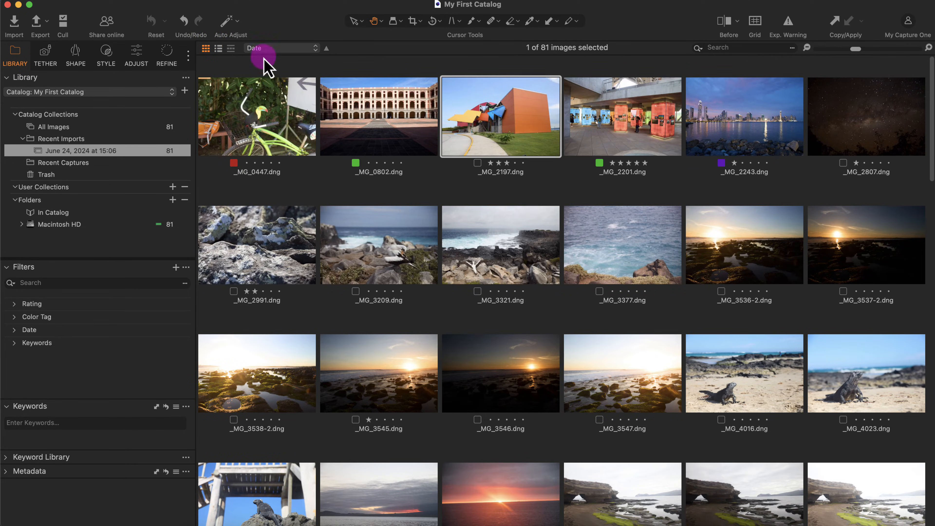
Sort the images by Name, followed by sorting them by Aperture
left_click(265, 50)
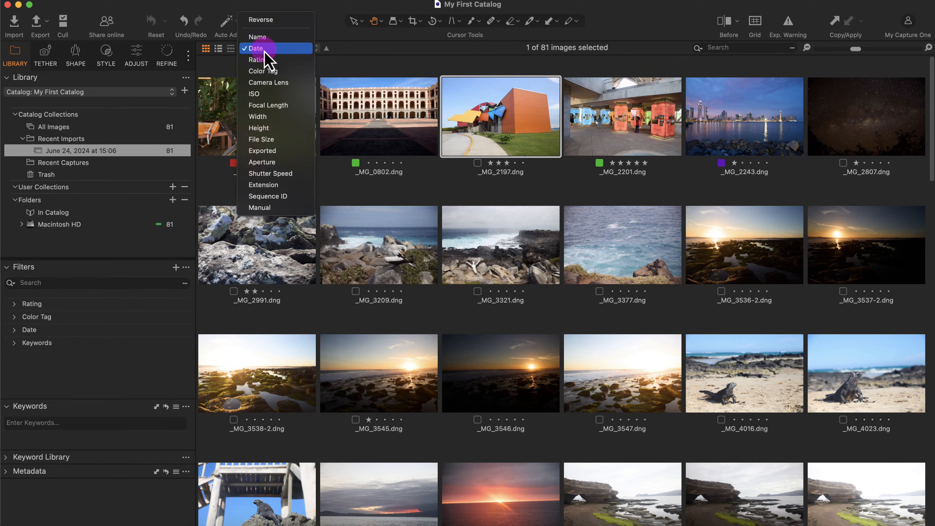
left_click(264, 37)
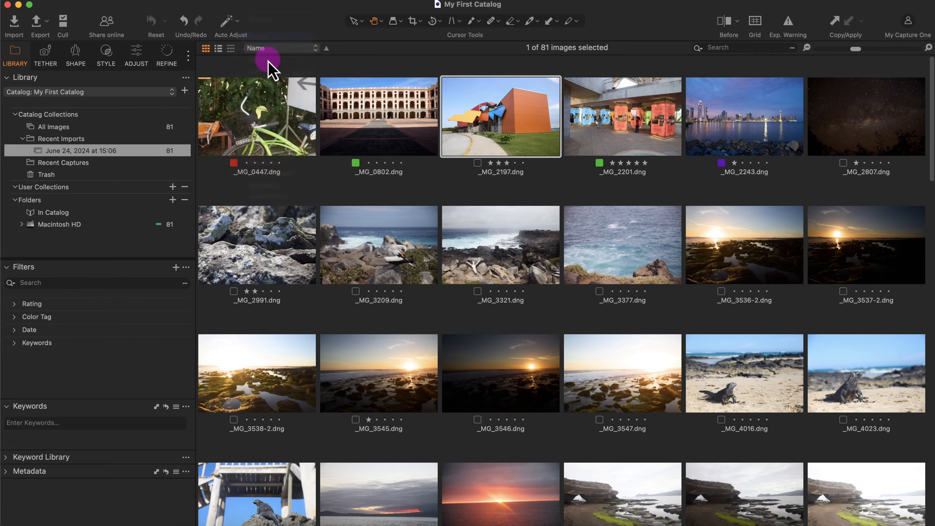
left_click(287, 55)
left_click(280, 173)
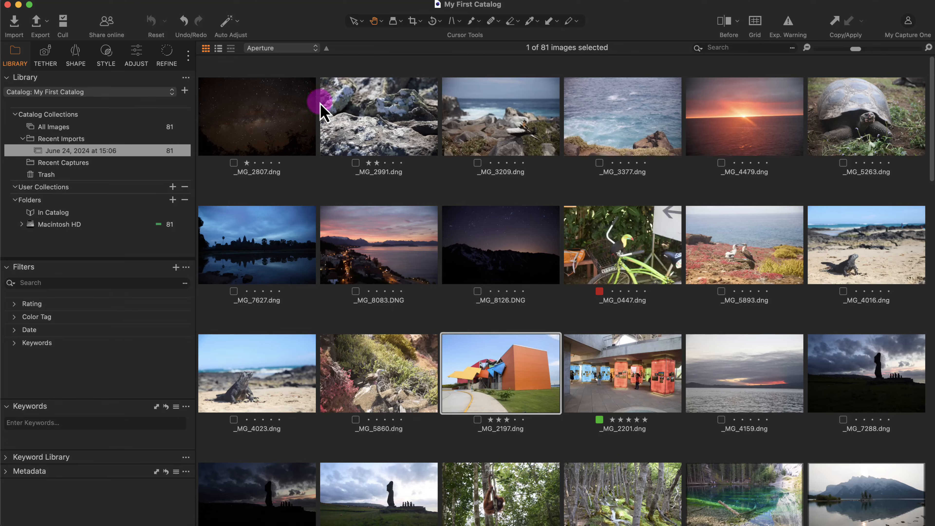
Try sorting the images by Shutter Speed in reverse order, and restore the ascending sort by Date
left_click(280, 51)
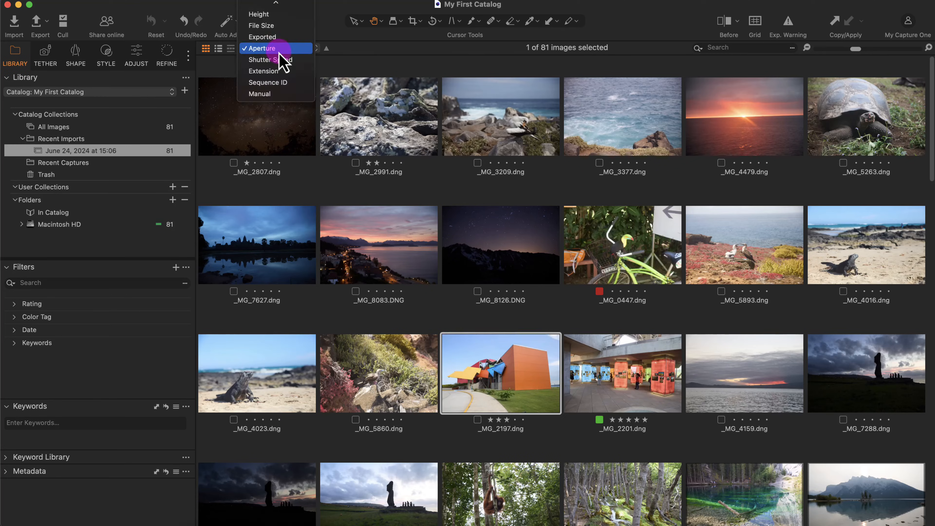
left_click(278, 60)
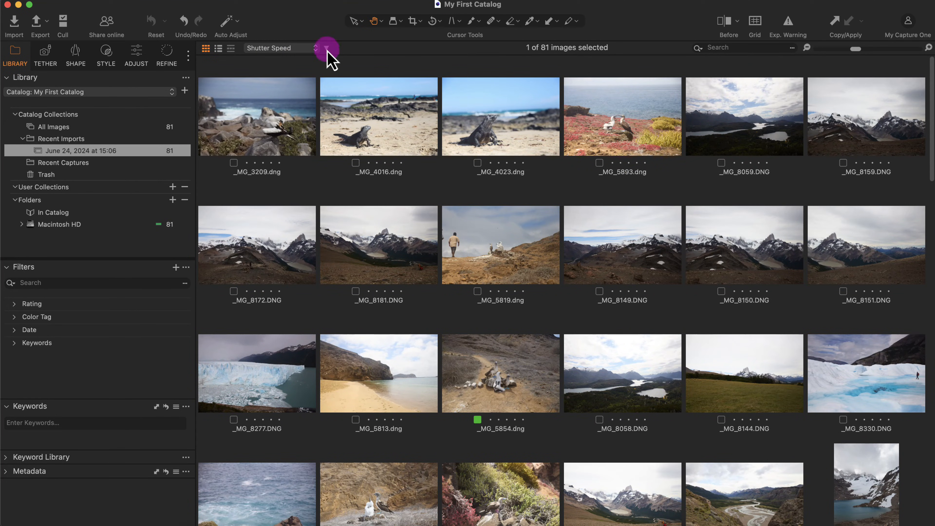
left_click(326, 52)
left_click(296, 54)
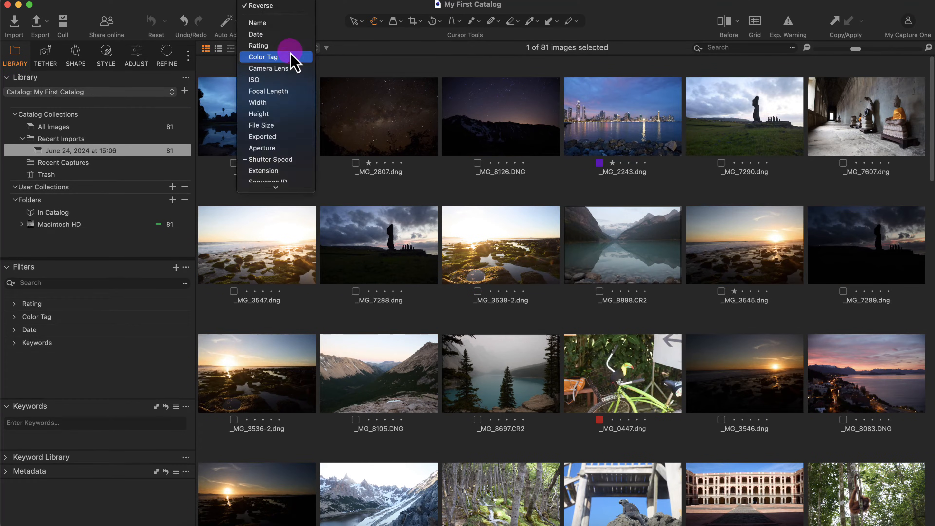
left_click(277, 34)
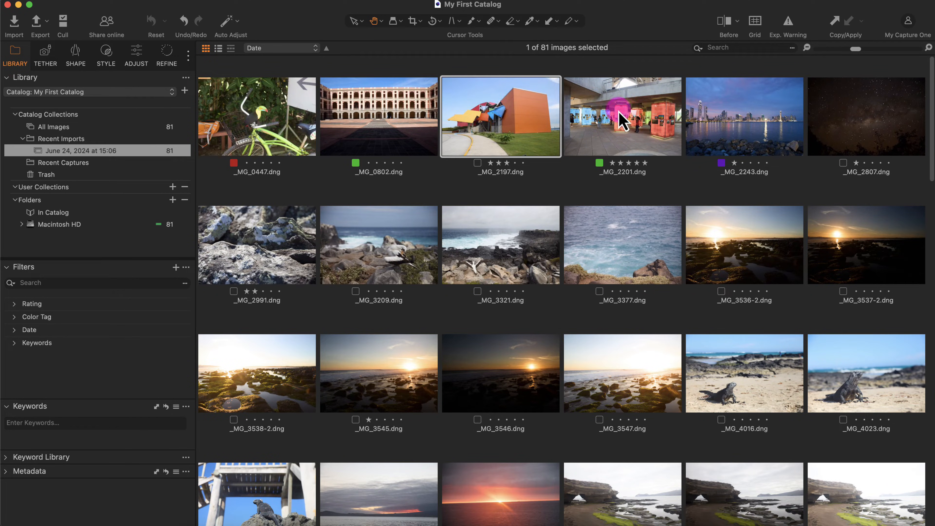
Add the keyword "panama" to _MG_2197.dng
left_click(34, 422)
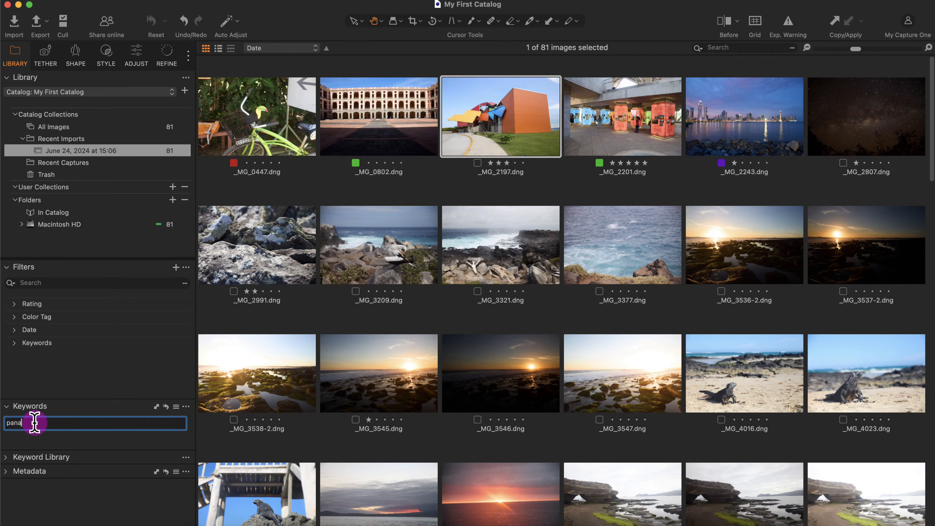
type("panama")
key("Return")
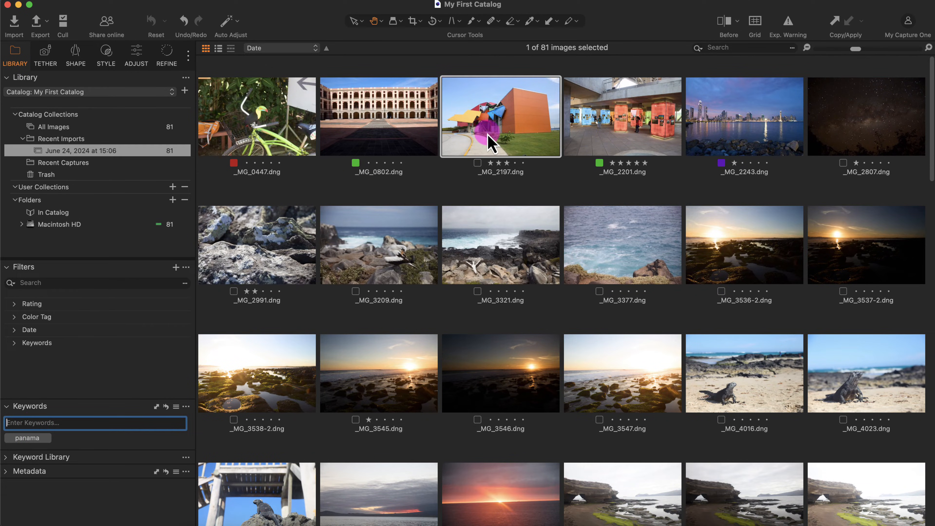
Search the catalog images for "panama" and clear the search to show all images again
left_click(733, 47)
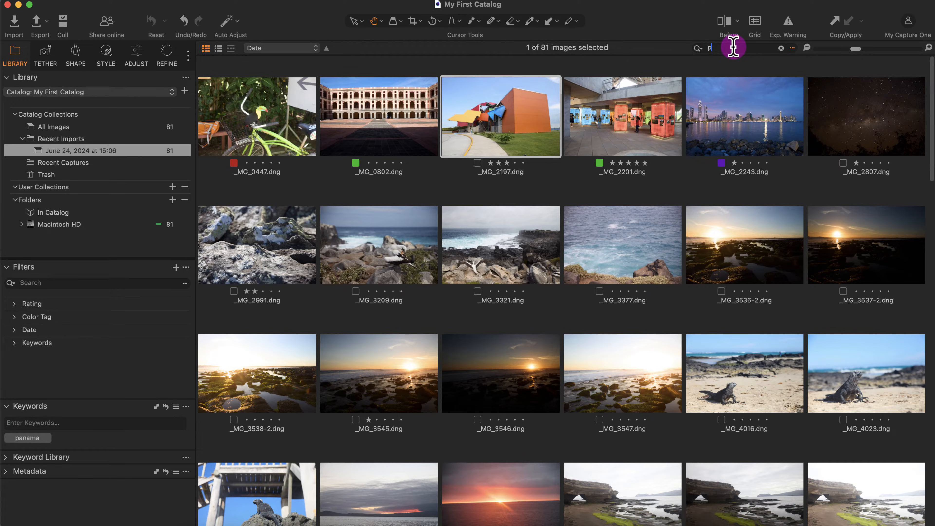
key("Return")
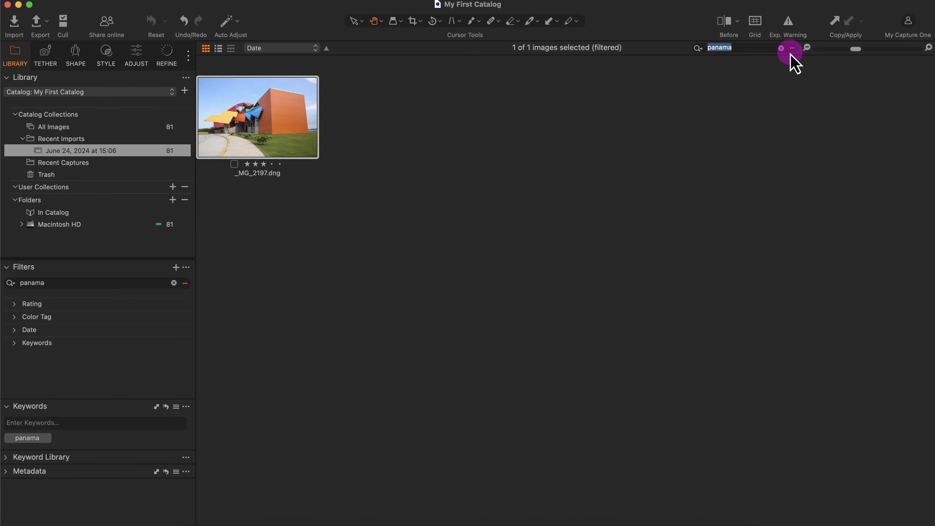
left_click(781, 48)
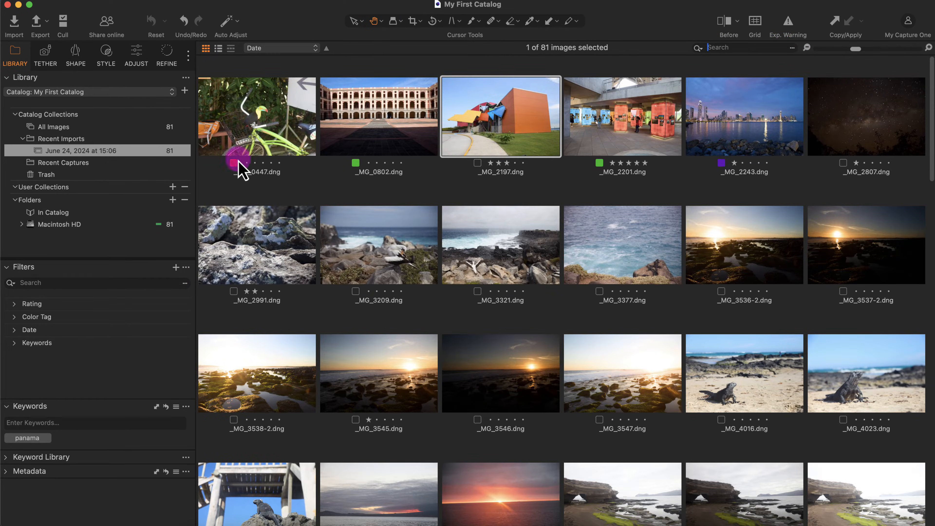
Tag _MG_2197.dng blue and _MG_2807.dng pink, and rate _MG_0447.dng one star and _MG_0802.dng five stars
left_click(478, 164)
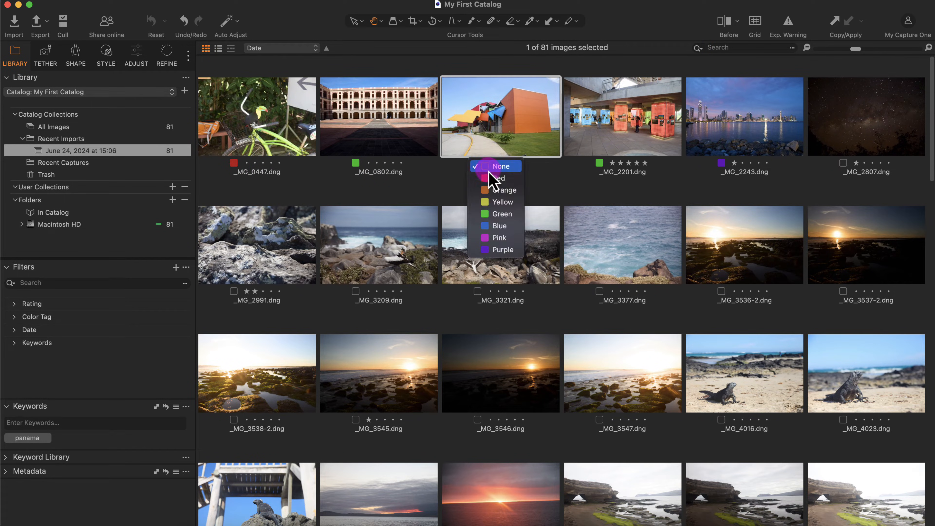
left_click(502, 226)
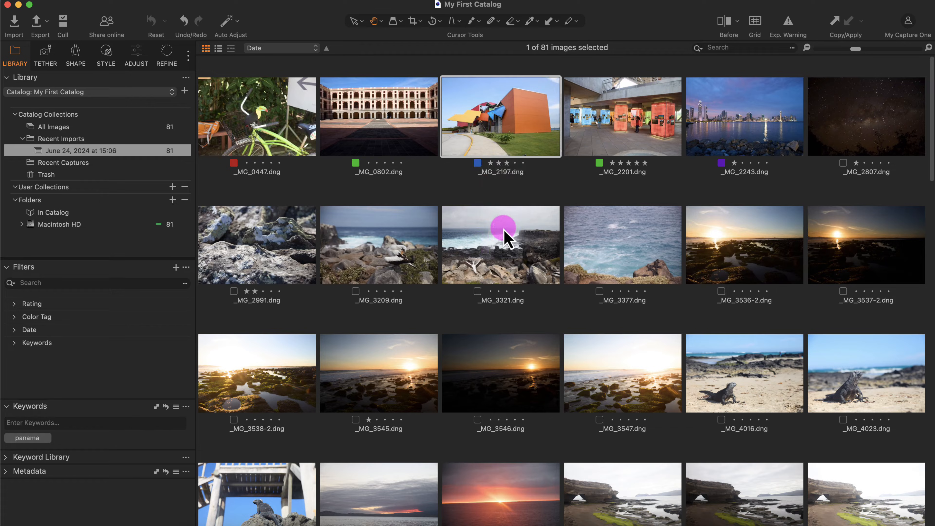
left_click(843, 163)
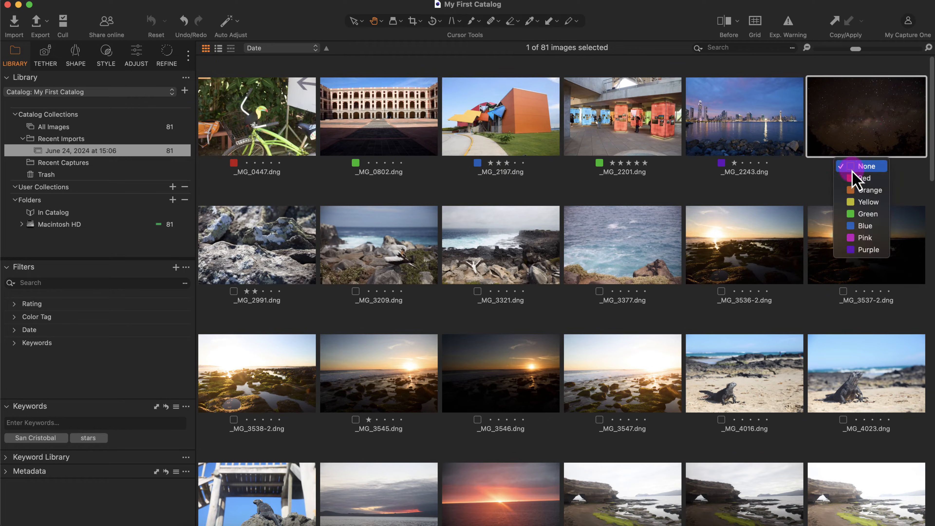
left_click(876, 241)
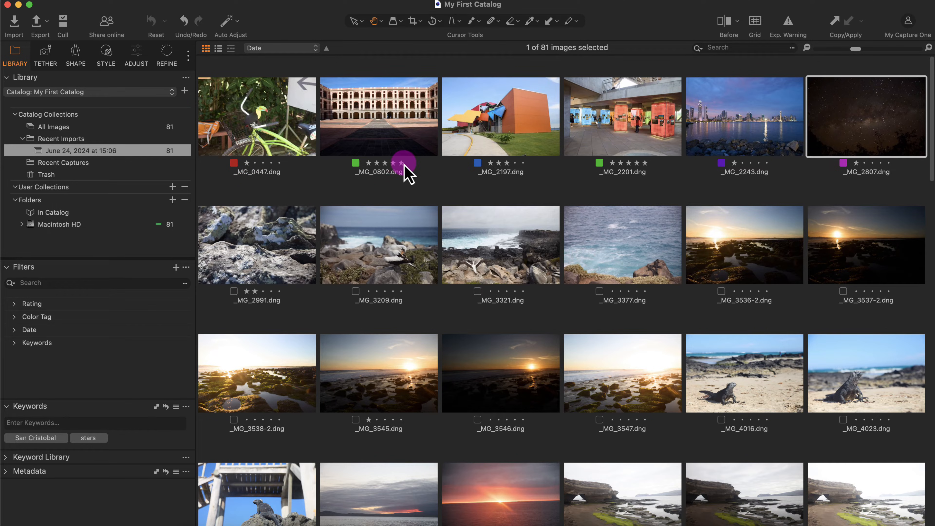
Give _MG_3209.dng a yellow color tag and a three-star rating
left_click(375, 262)
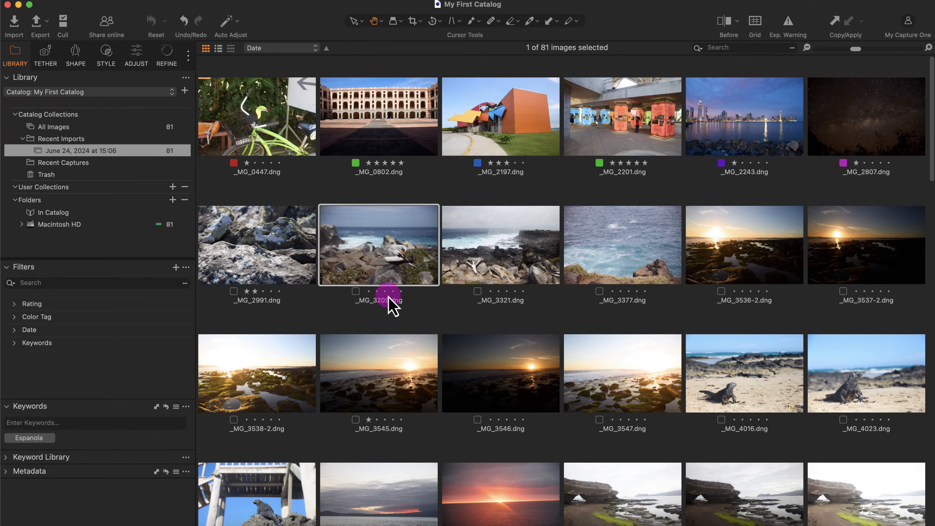
left_click(356, 293)
left_click(381, 330)
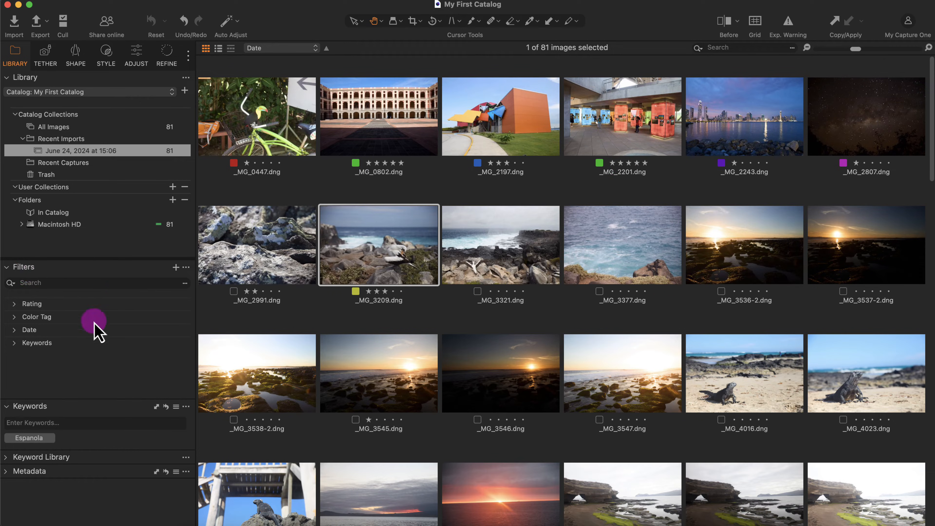
Filter the images by a one-star rating, and change the filter to show only five-star images
left_click(15, 306)
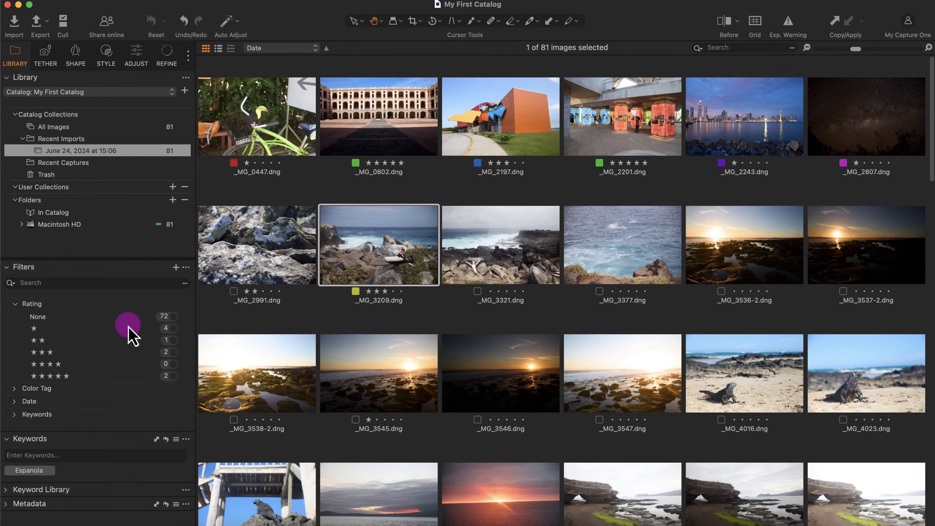
left_click(173, 328)
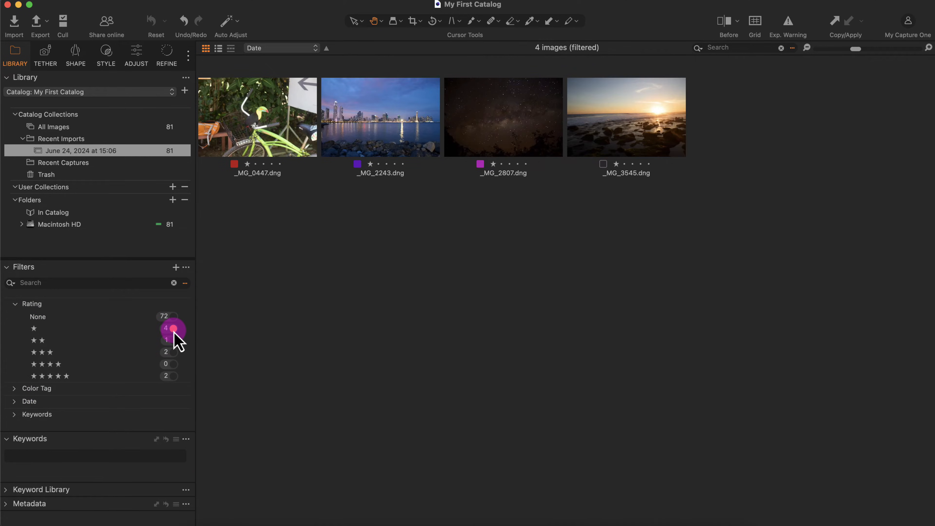
left_click(173, 375)
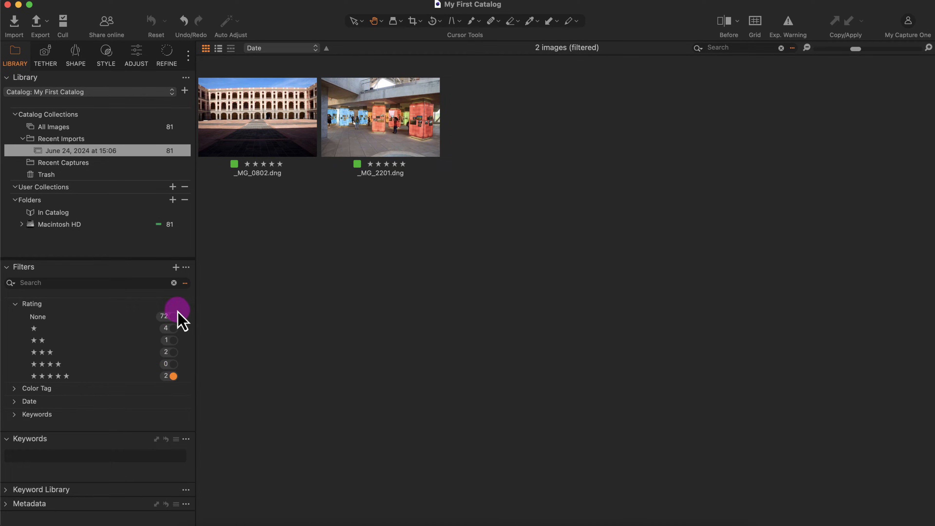
View the advanced search rules for the rating filter, and filter the images by red, yellow and green color tags in turn
left_click(185, 283)
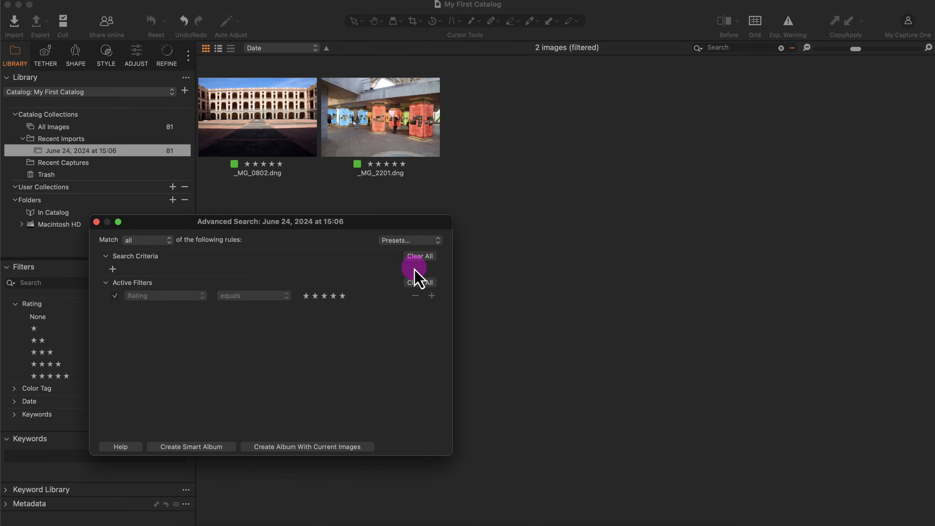
left_click(96, 221)
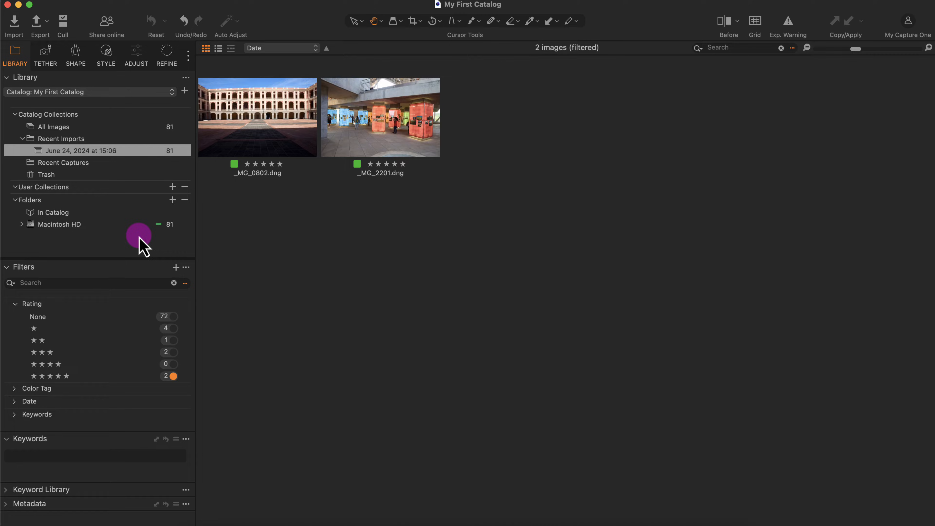
left_click(14, 388)
scroll(126, 378, "down", 3)
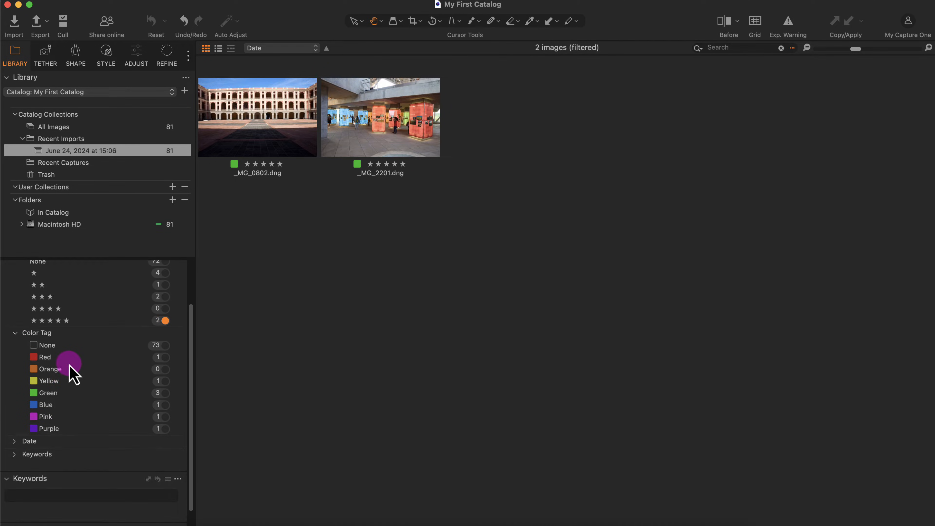
left_click(164, 359)
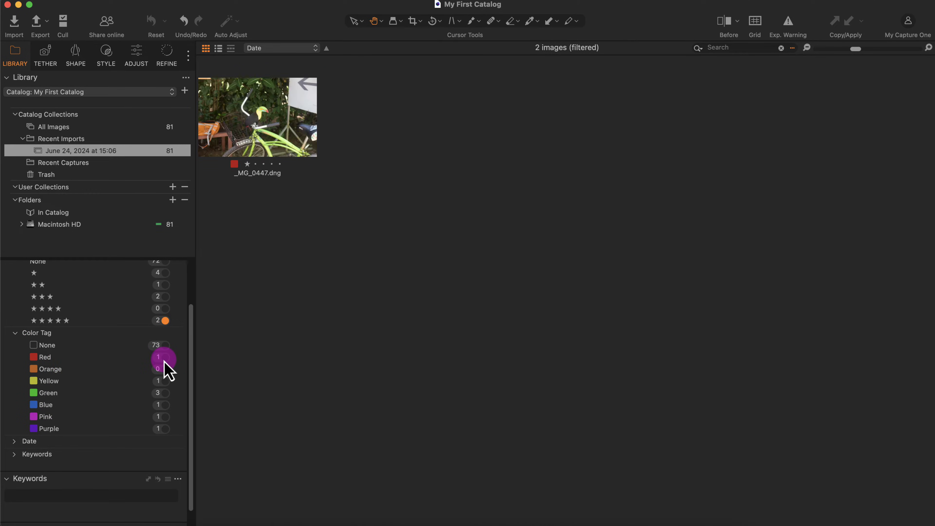
left_click(164, 381)
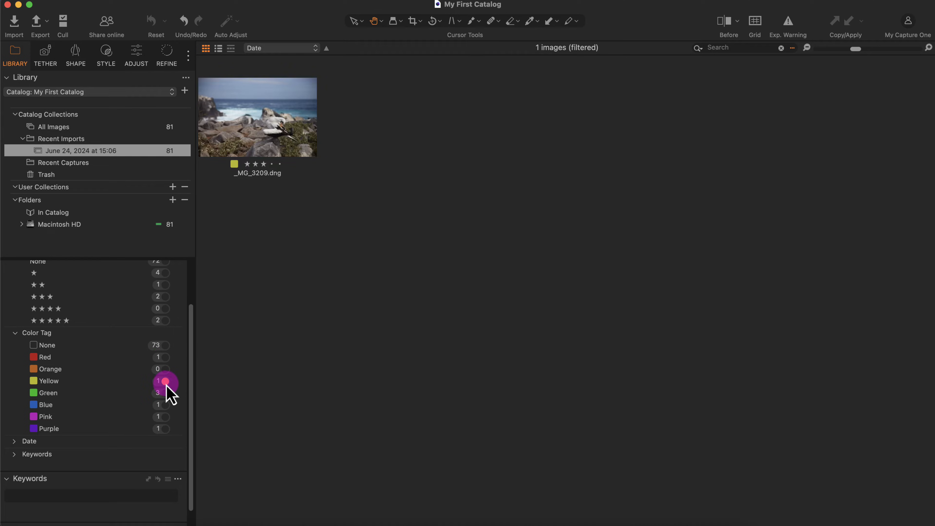
left_click(164, 393)
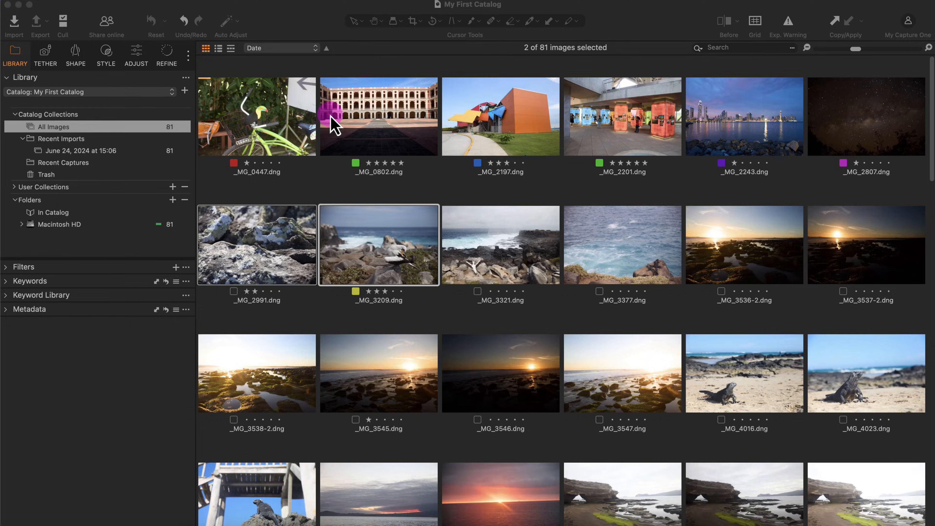
left_click(53, 93)
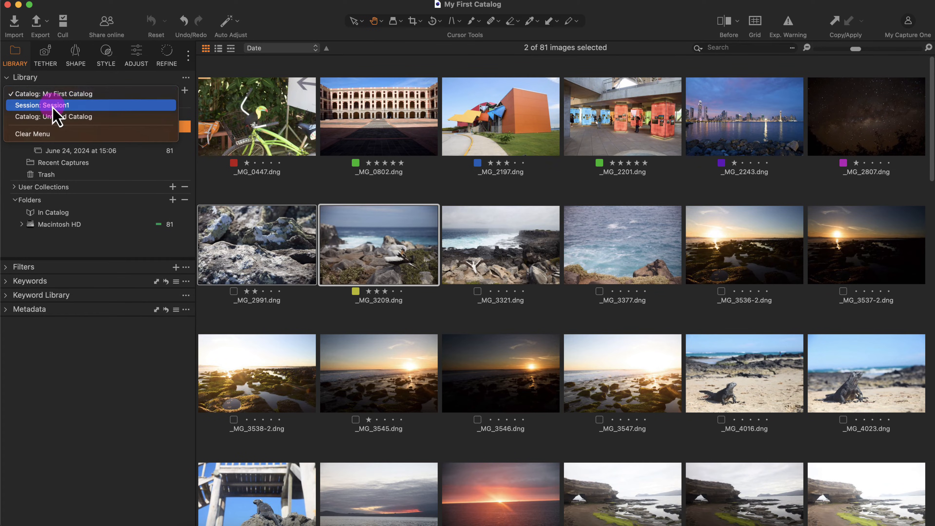
left_click(188, 179)
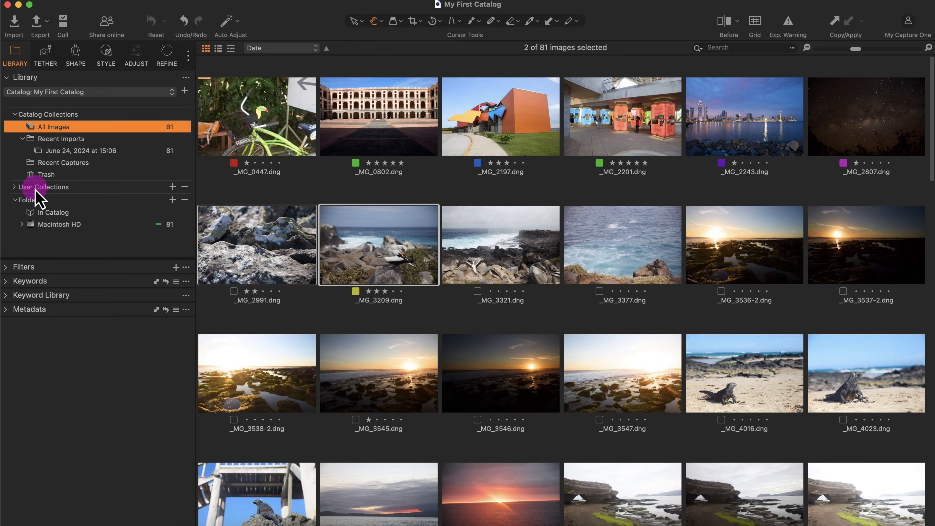
left_click(172, 187)
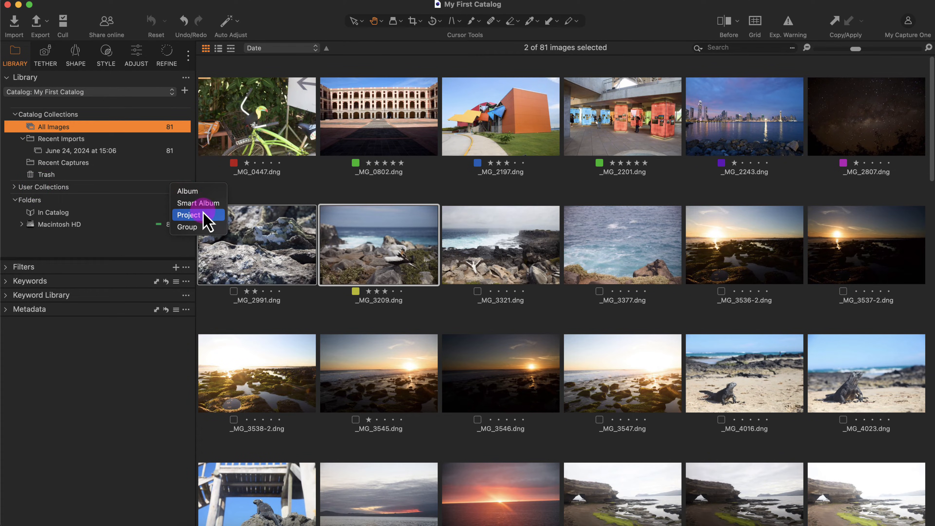
left_click(189, 179)
left_click(173, 187)
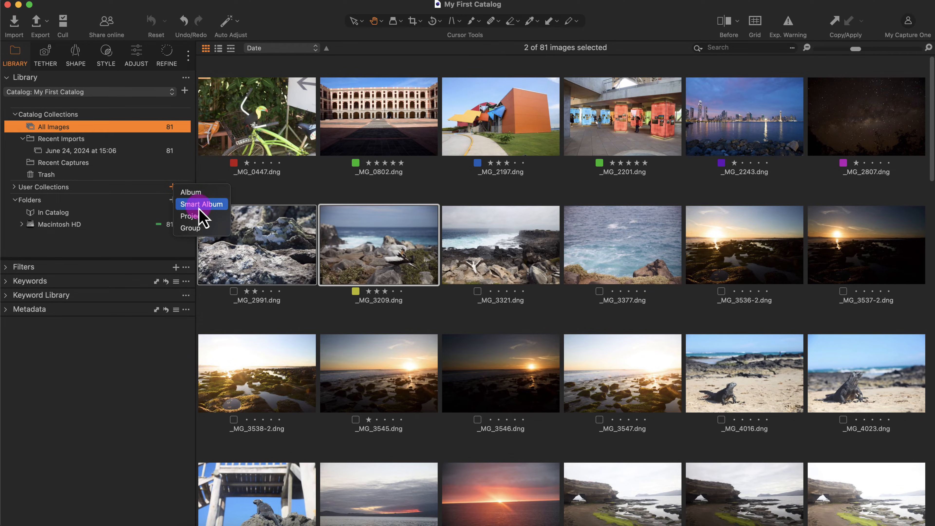
left_click(181, 184)
Create a user collection album named "My First Album" and open it
left_click(171, 187)
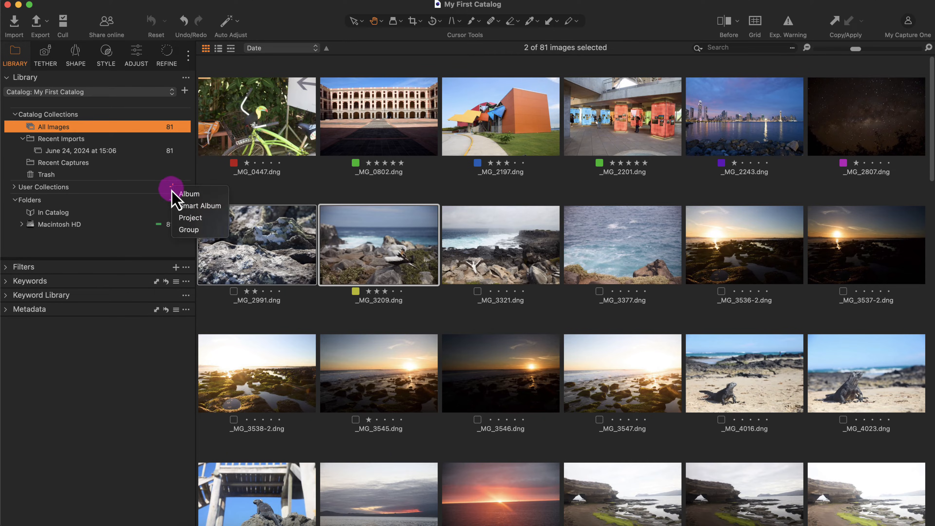
left_click(188, 194)
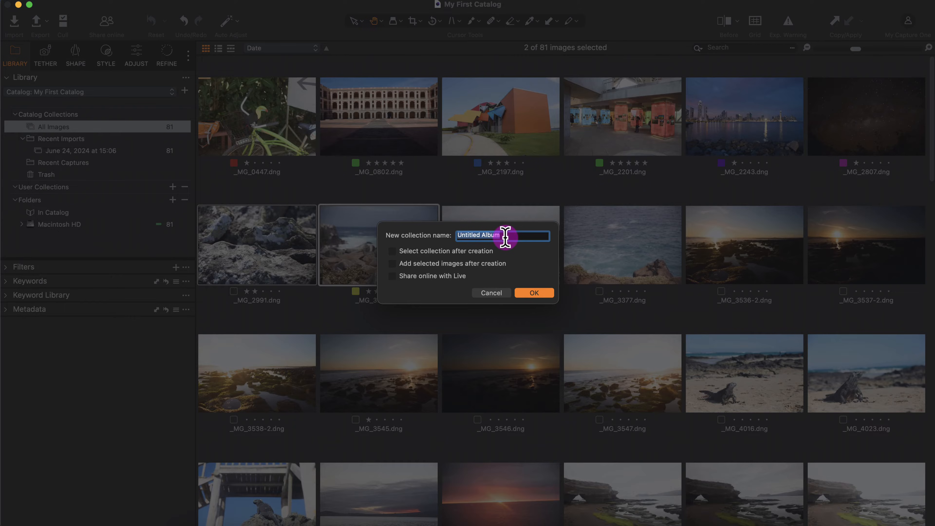
type("My First Album")
left_click(533, 293)
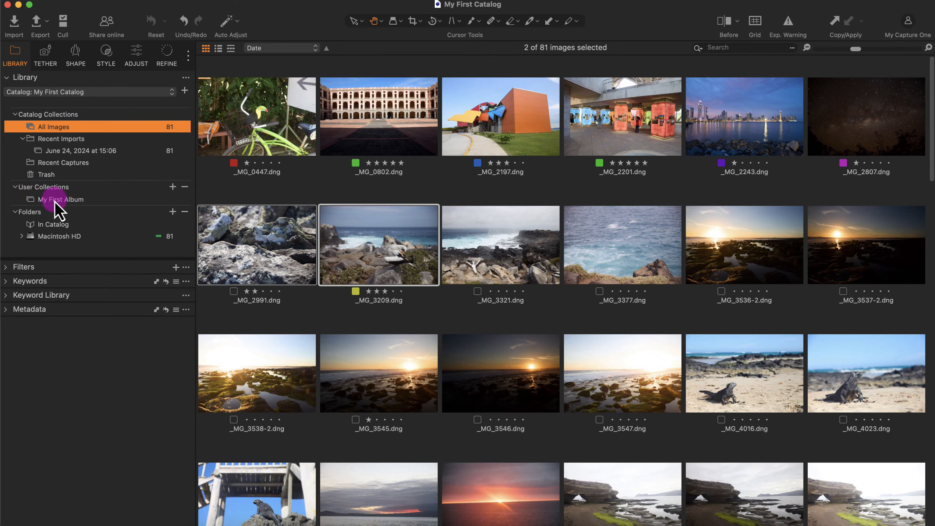
left_click(55, 202)
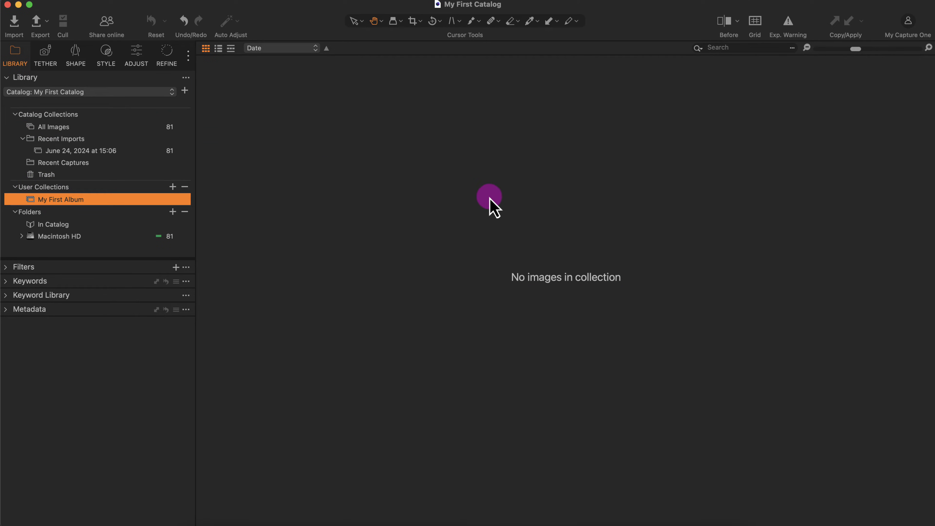
Add _MG_0447.dng, _MG_0802.dng and _MG_2197.dng from All Images to My First Album, and open the album
left_click(55, 127)
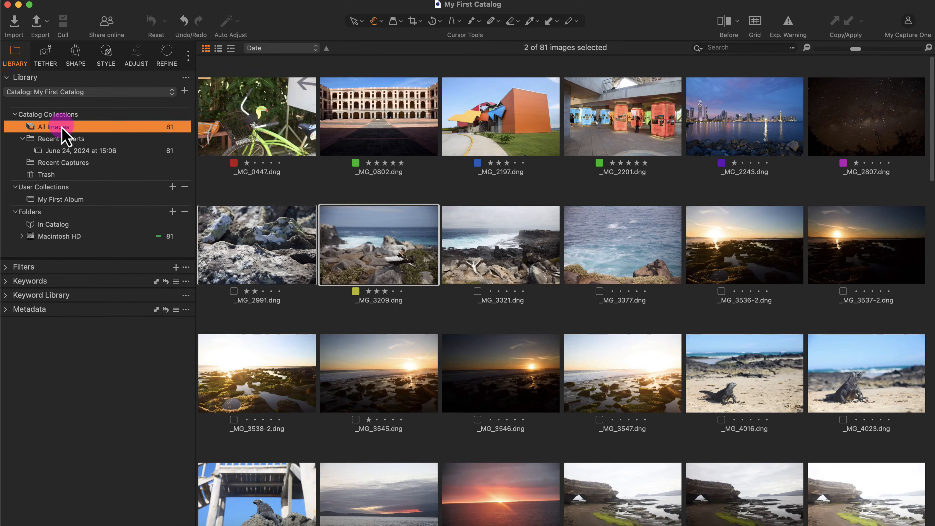
left_click(264, 122)
left_click(529, 126, "shift")
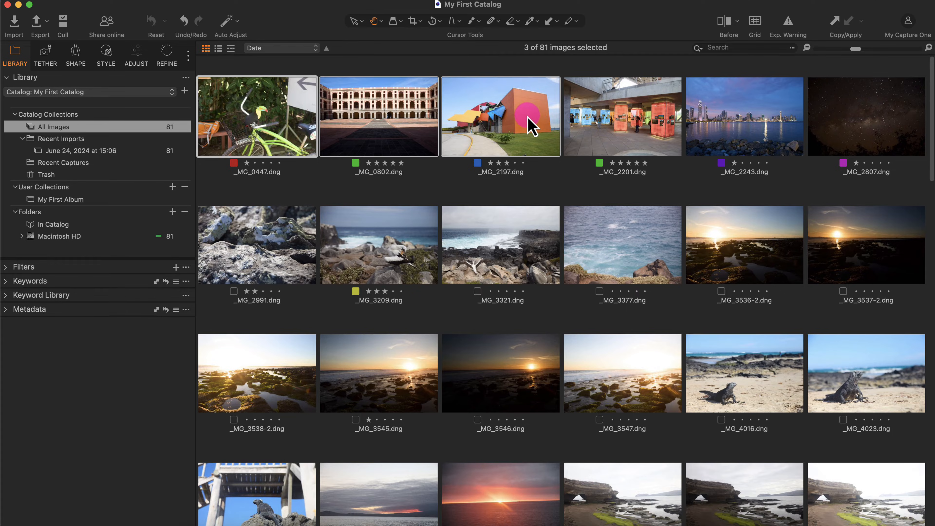
left_click_drag(529, 126, 85, 200)
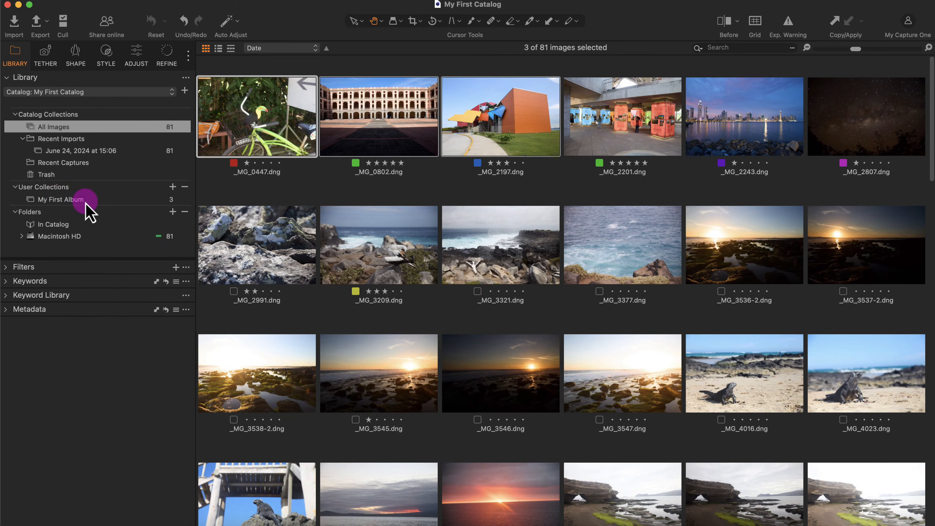
left_click(85, 200)
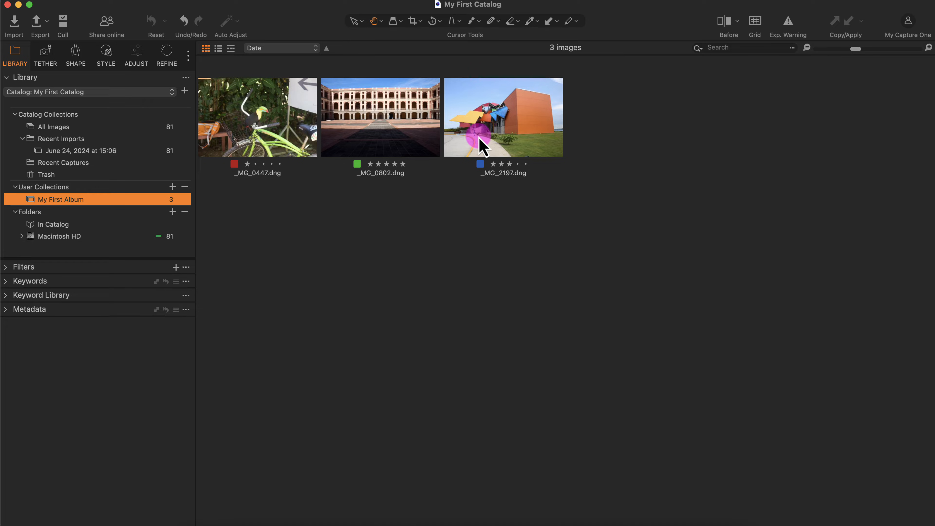
Add _MG_2991.dng and _MG_3209.dng from All Images to My First Album, and open the album
left_click(52, 127)
left_click(261, 255)
left_click(396, 243, "super")
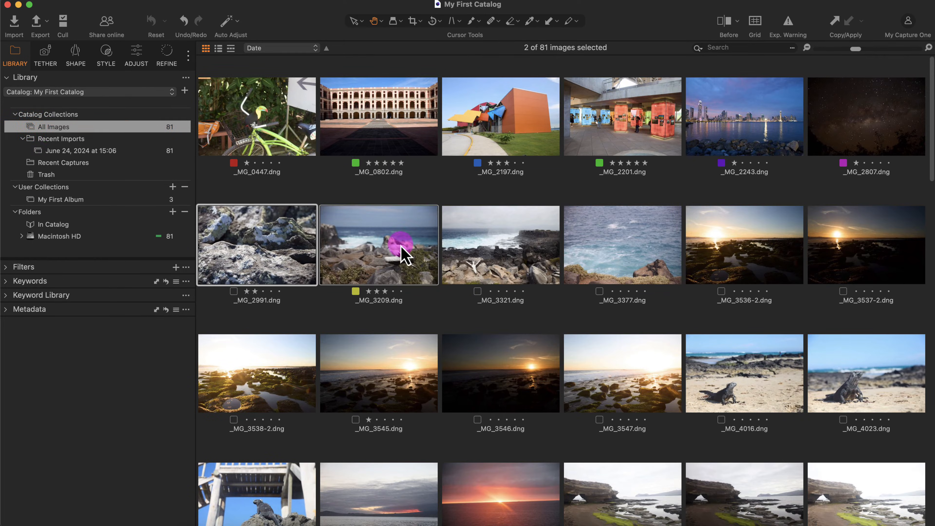
left_click_drag(402, 251, 83, 204)
left_click(73, 199)
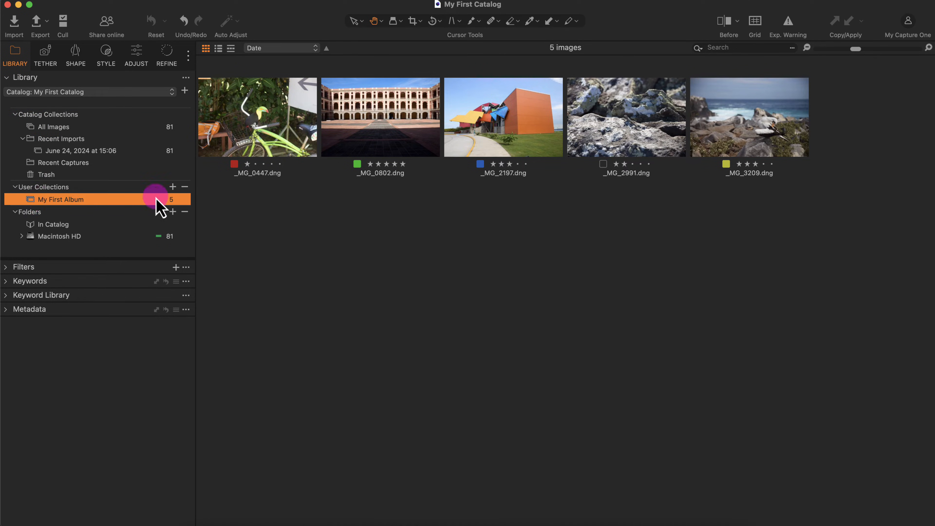
Delete My First Album from the user collections
left_click(184, 187)
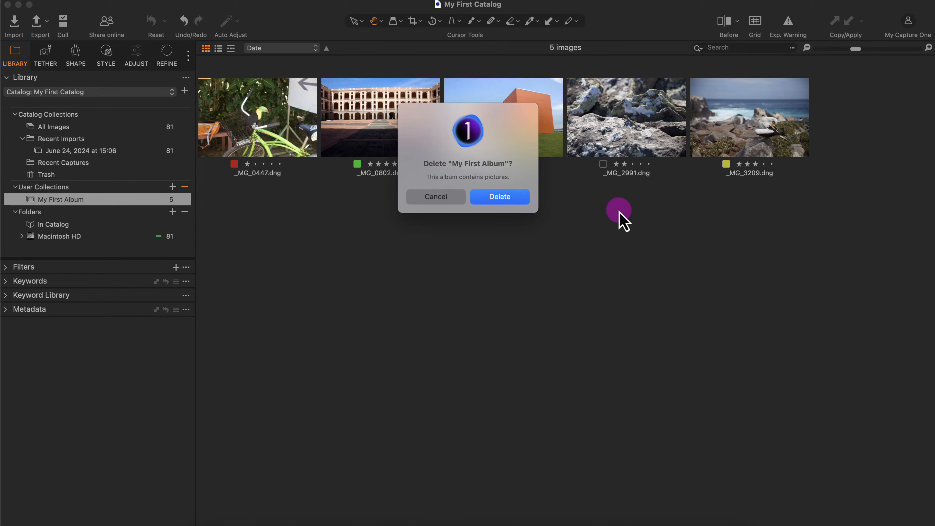
left_click(510, 199)
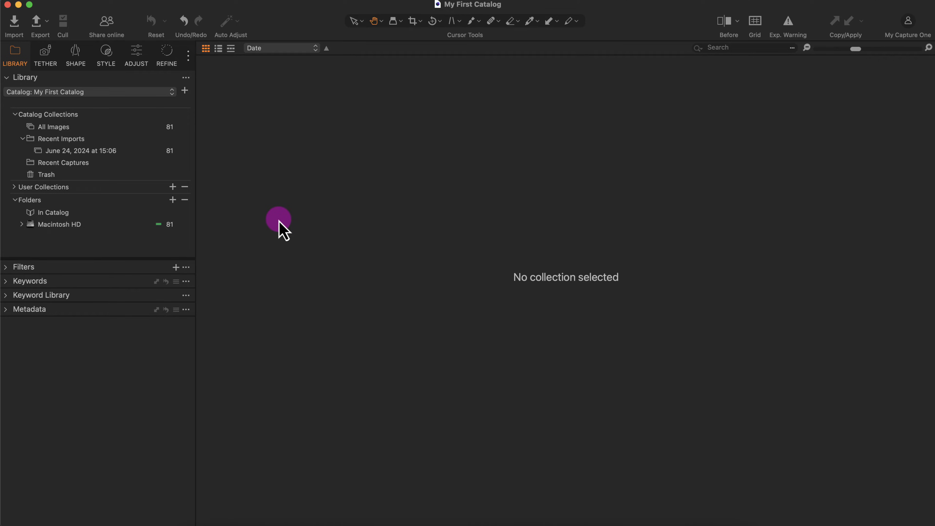
Start a new smart album in the user collections and name it "Smart Album 1"
left_click(173, 187)
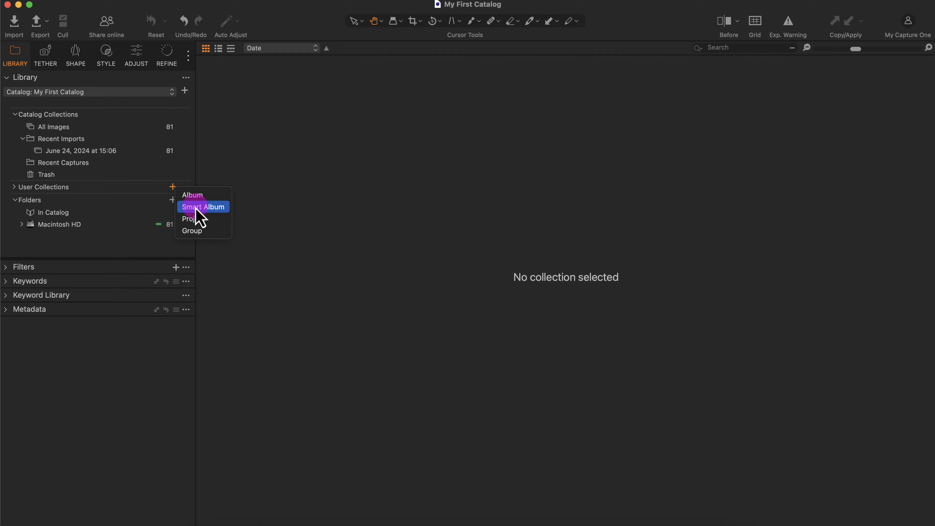
left_click(195, 208)
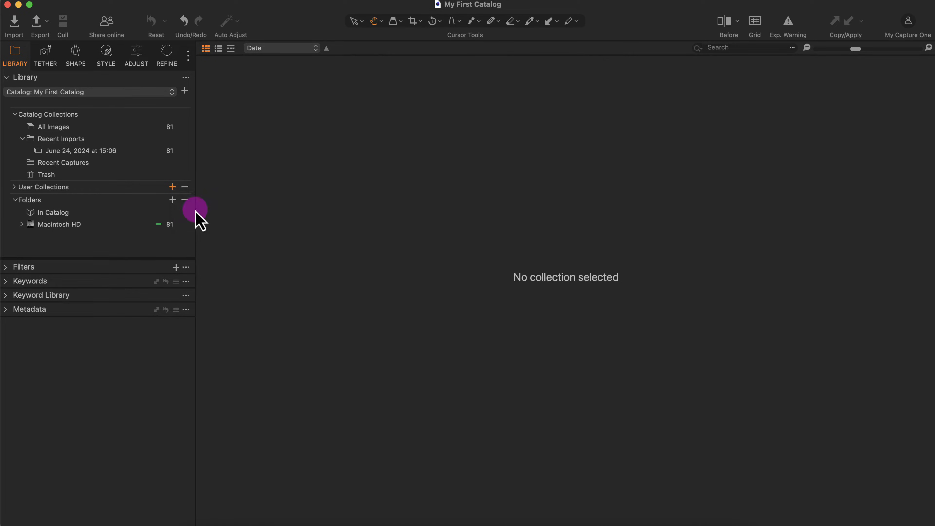
left_click(438, 164)
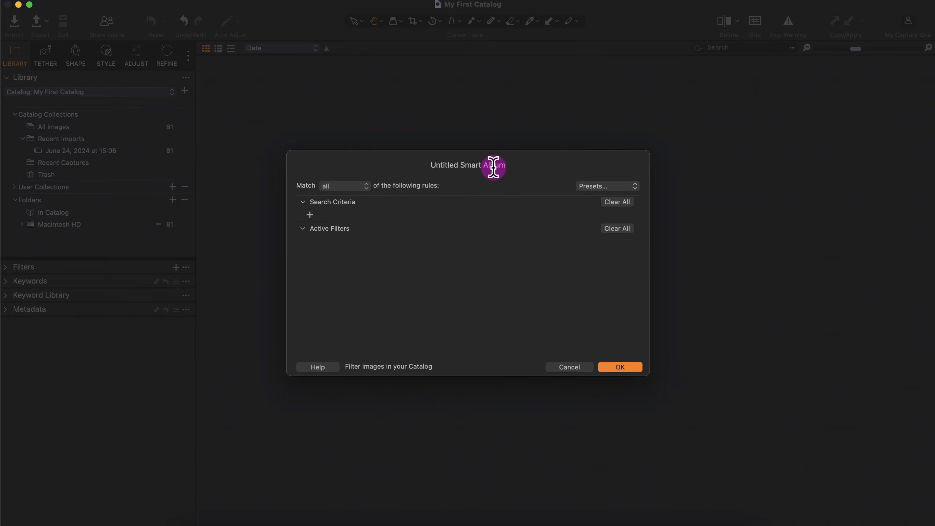
triple_click(494, 168)
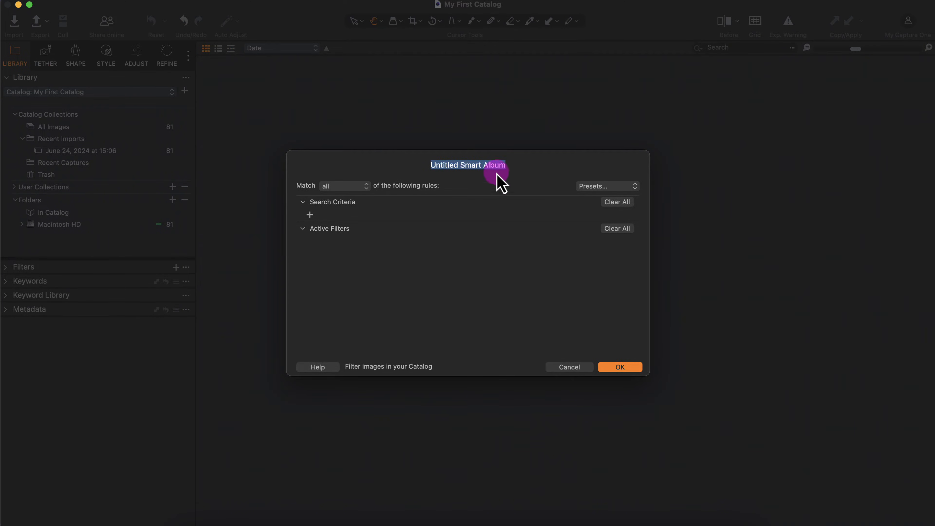
triple_click(485, 165)
type("Smar")
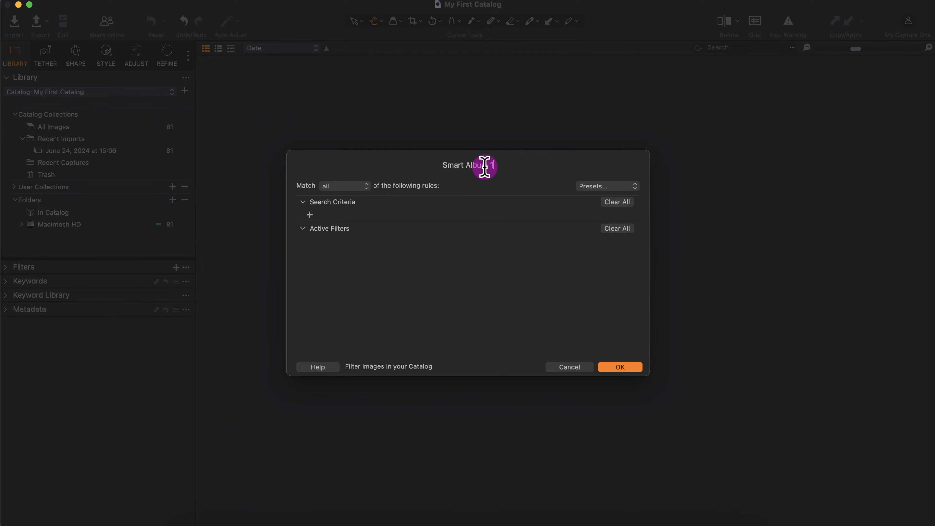
Add a smart album search rule for a rating greater than or equal to three stars
left_click(309, 214)
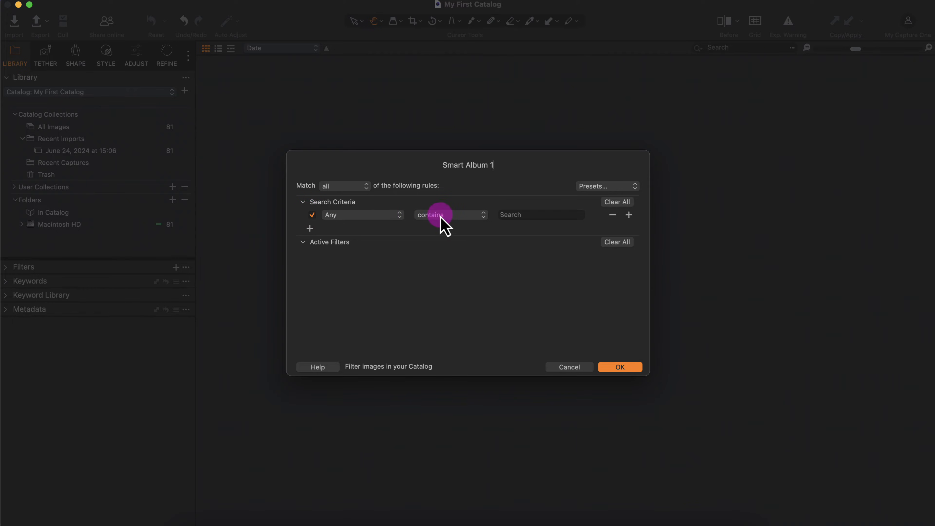
left_click(364, 216)
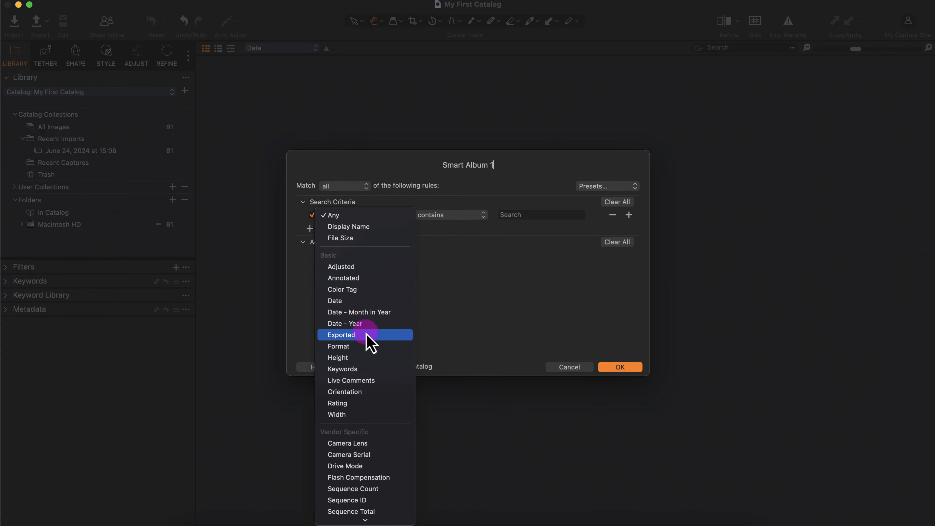
left_click(365, 404)
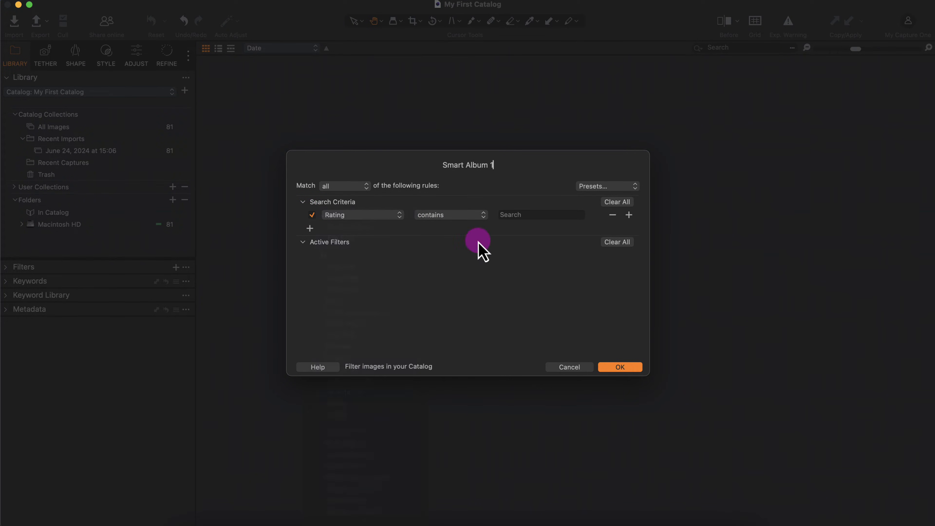
left_click(449, 215)
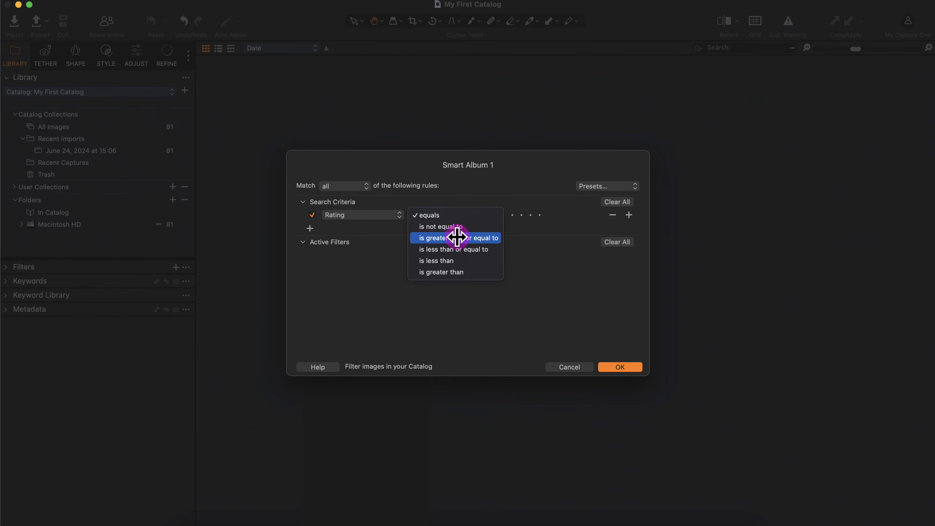
left_click(447, 239)
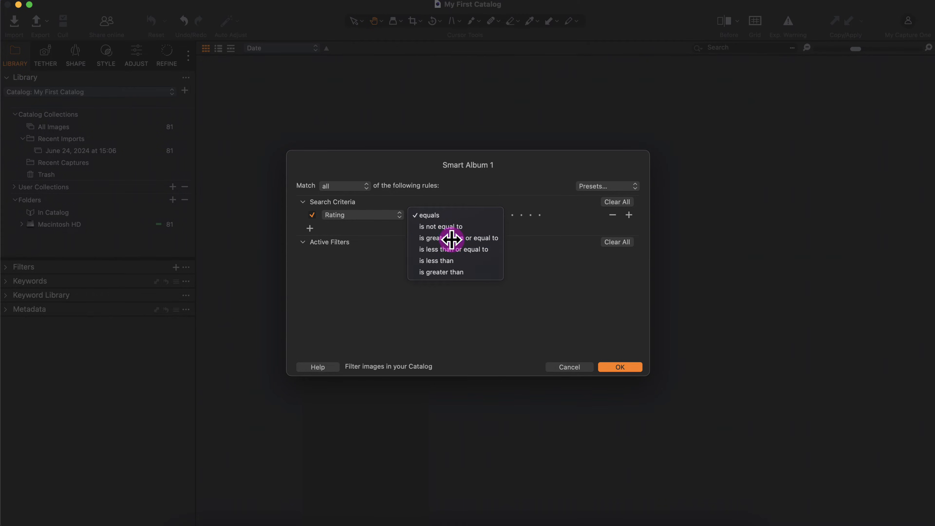
left_click(522, 217)
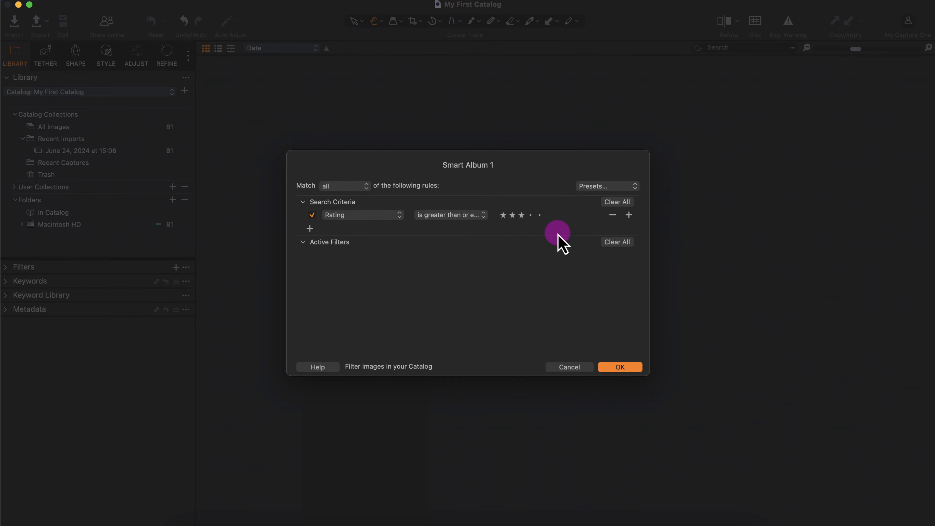
Add a rule matching the pink color tag to Smart Album 1, save the smart album and open it in the user collections
left_click(309, 229)
left_click(374, 230)
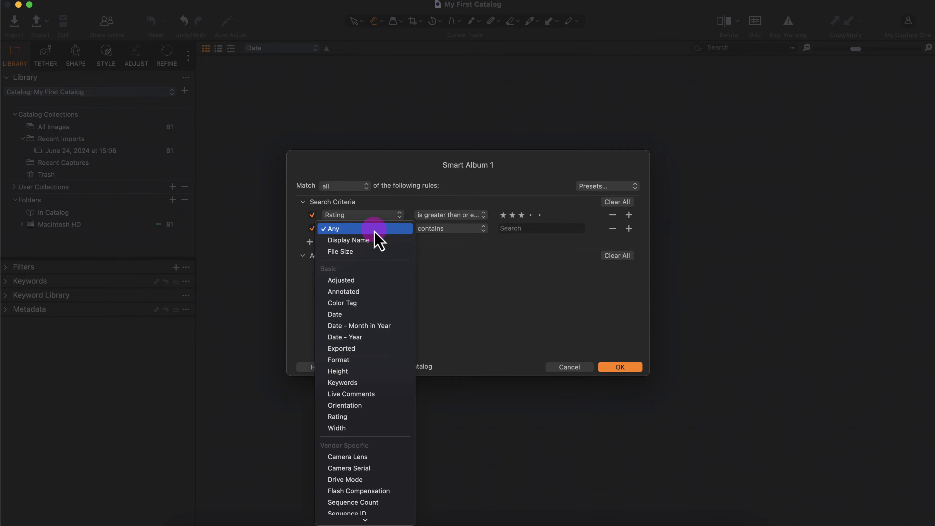
left_click(375, 303)
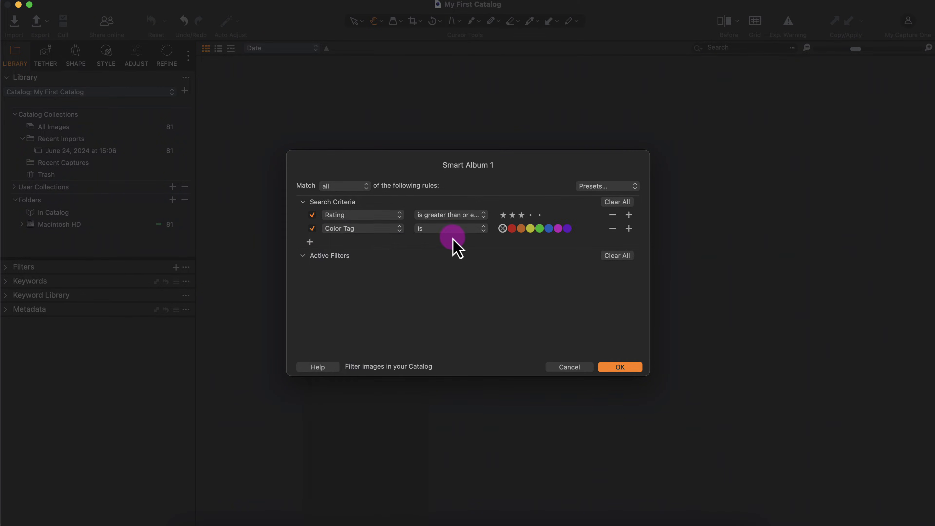
left_click(558, 228)
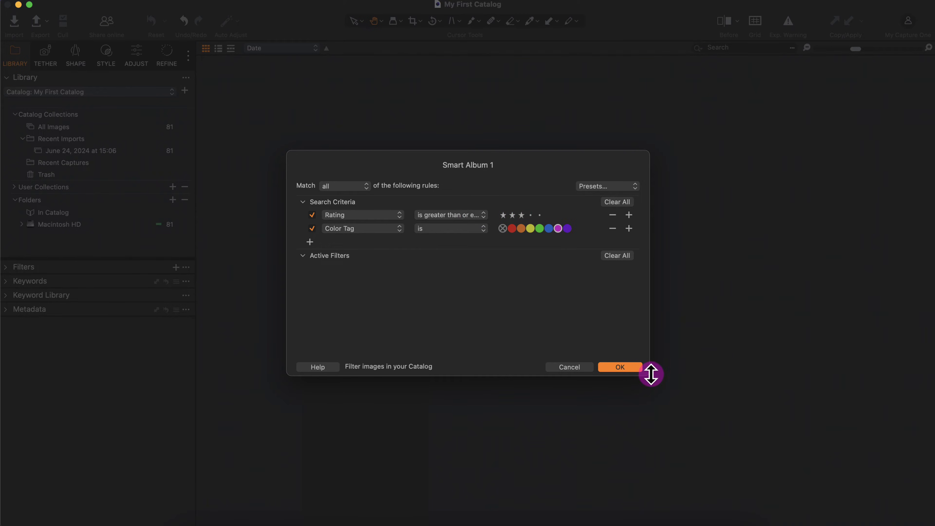
left_click(625, 368)
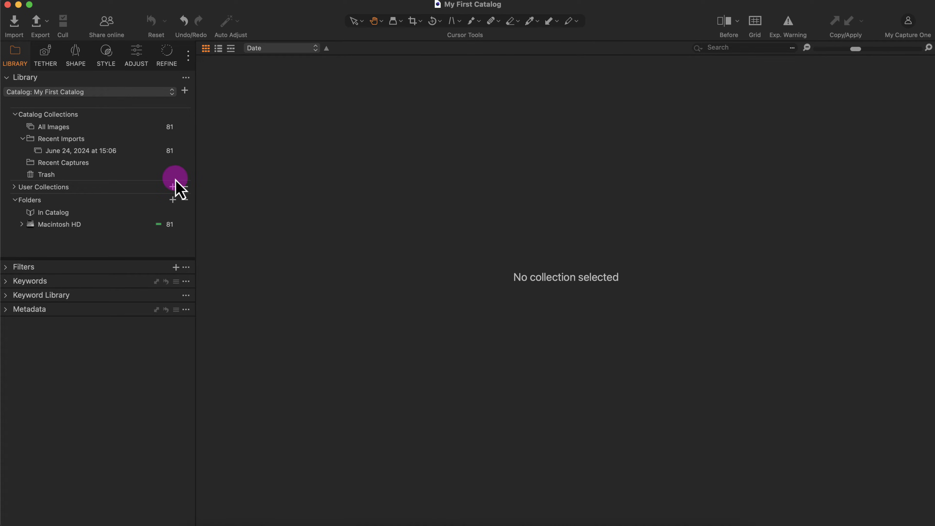
left_click(14, 187)
left_click(79, 200)
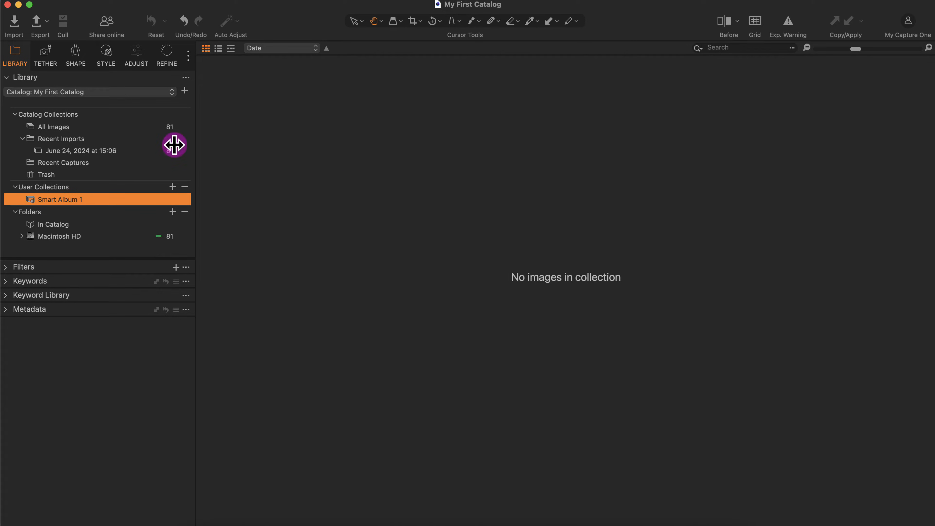
Change the color tag of _MG_2201.dng in All Images to pink and check the contents of Smart Album 1
left_click(69, 131)
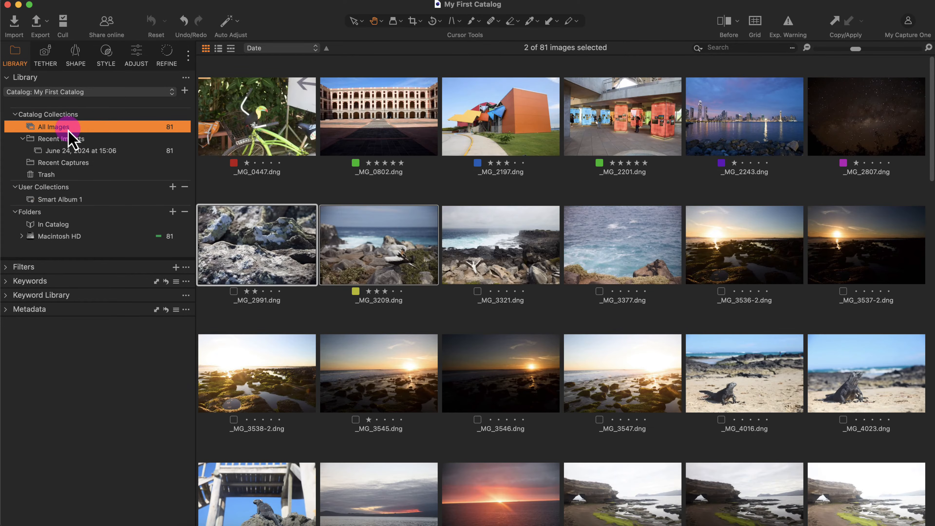
left_click(627, 120)
left_click(598, 166)
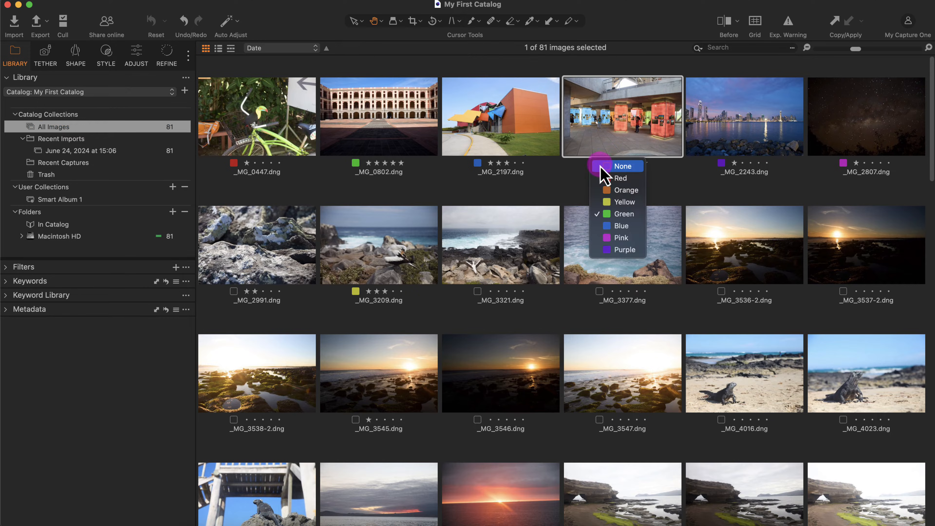
left_click(625, 241)
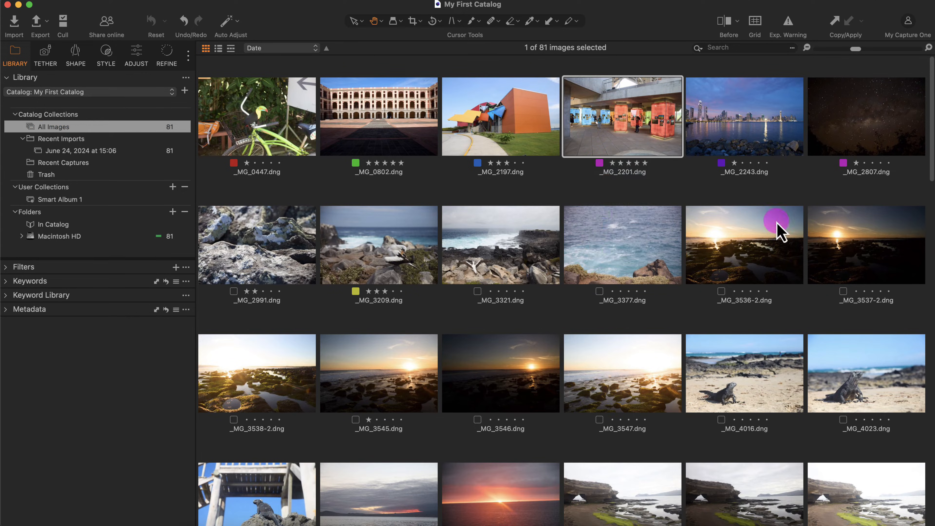
left_click(52, 200)
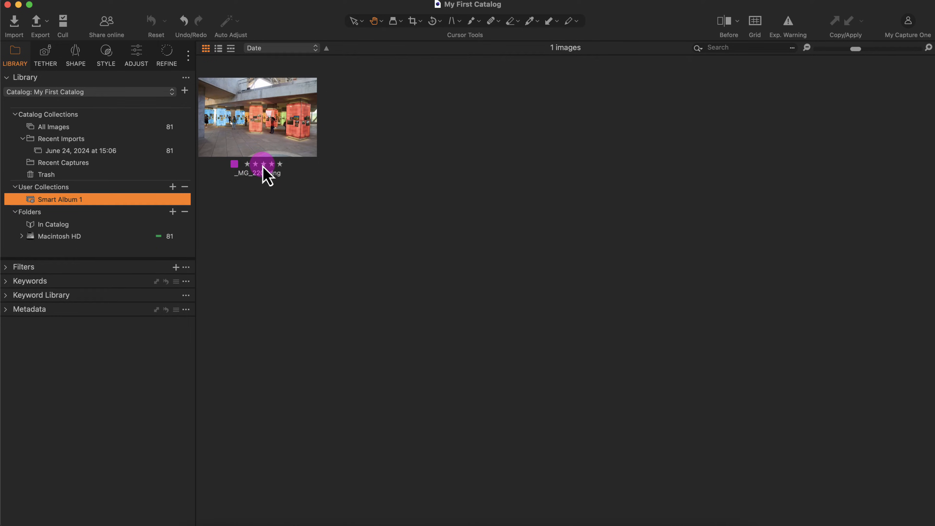
In All Images, rate _MG_4159.dng three stars, _MG_4479.dng four stars and _MG_4597.dng five stars
left_click(61, 127)
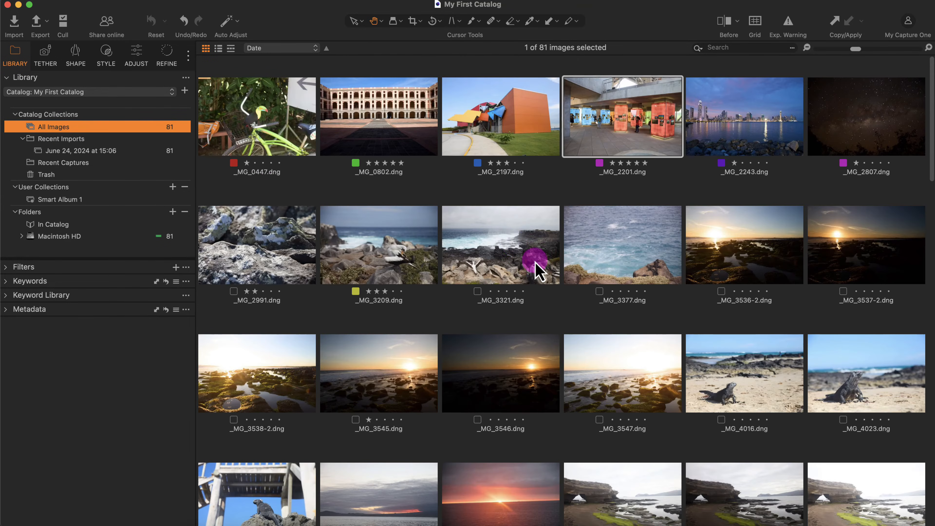
scroll(530, 265, "down", 5)
left_click(359, 130)
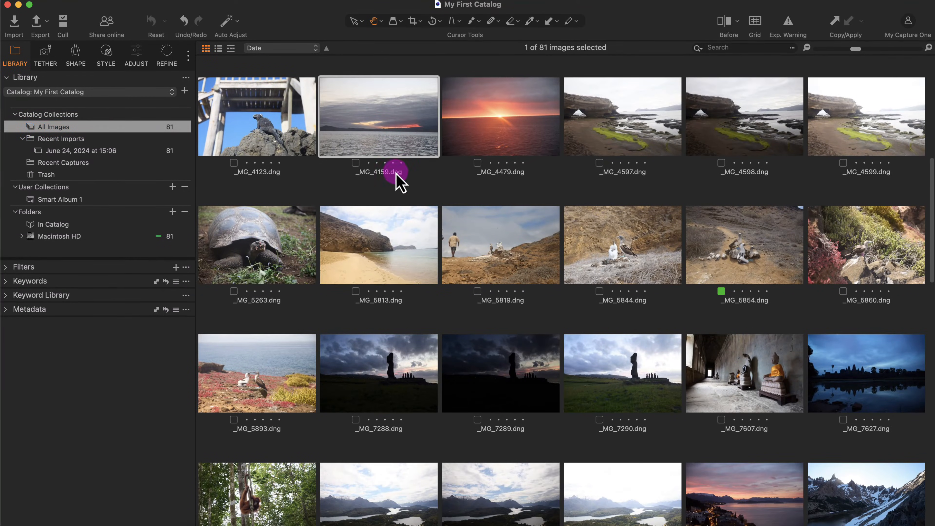
left_click(385, 162)
left_click(488, 128)
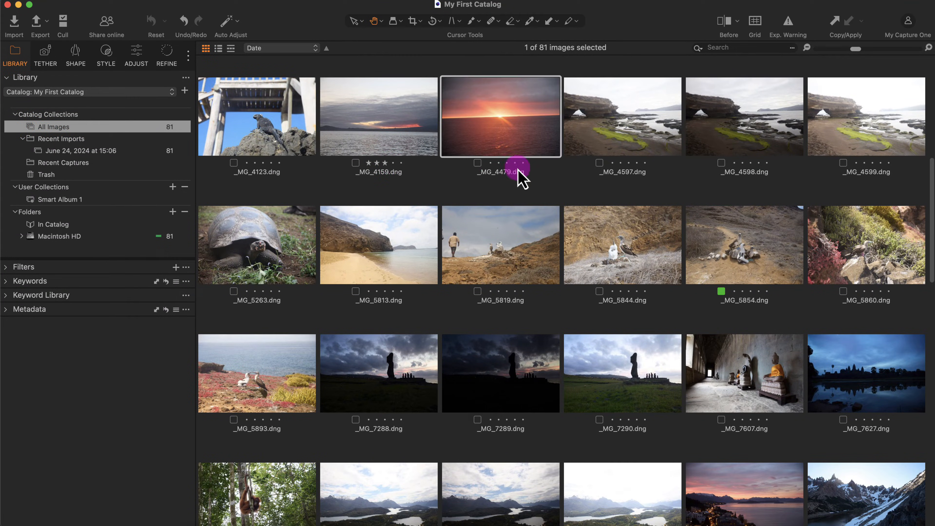
left_click(515, 163)
left_click(658, 144)
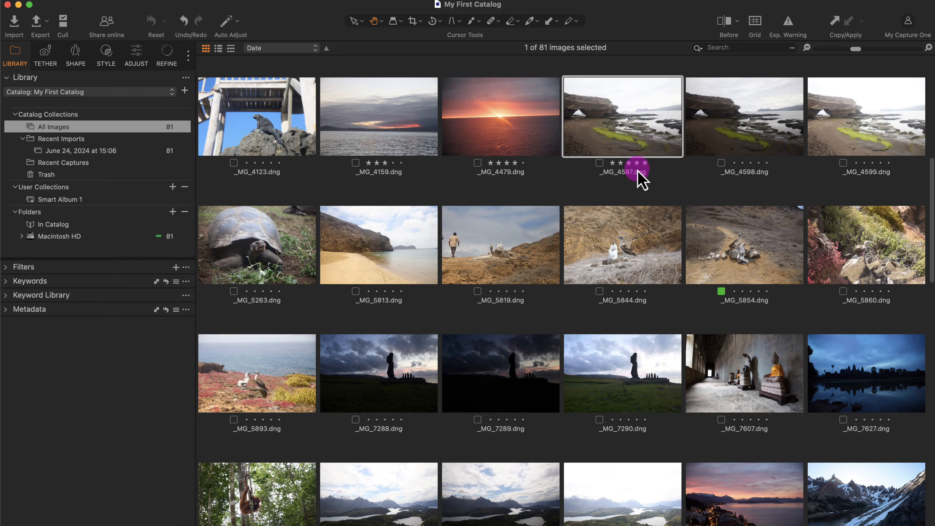
Tag _MG_4597.dng, _MG_4479.dng and _MG_4159.dng pink, and view Smart Album 1
left_click(600, 163)
left_click(622, 238)
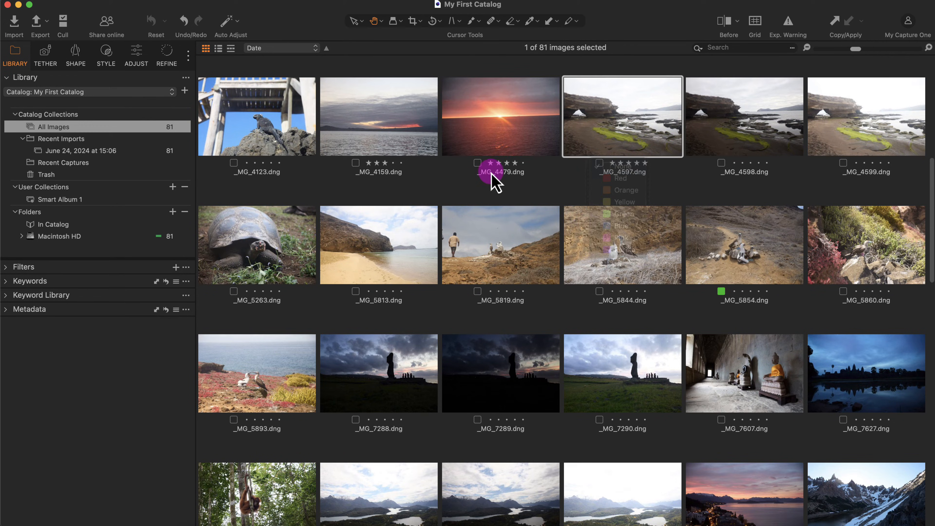
left_click(477, 162)
left_click(355, 162)
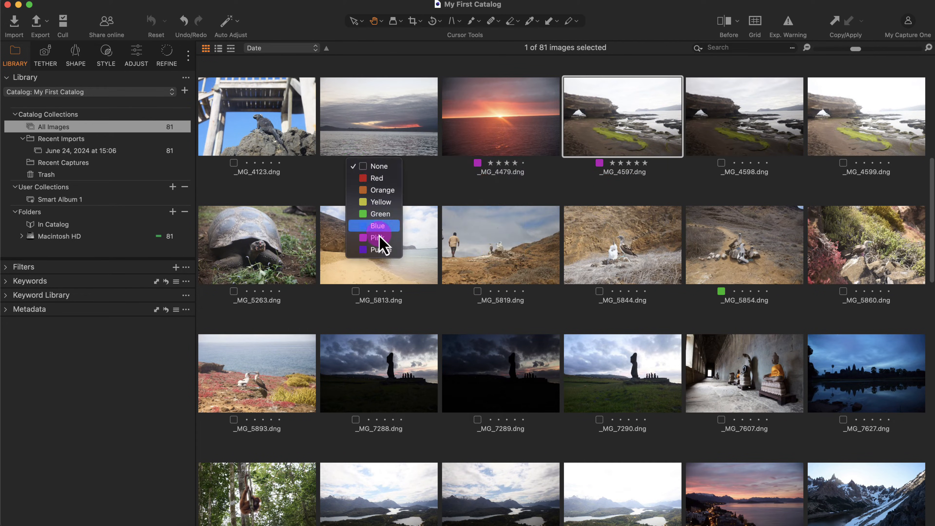
left_click(380, 238)
left_click(79, 201)
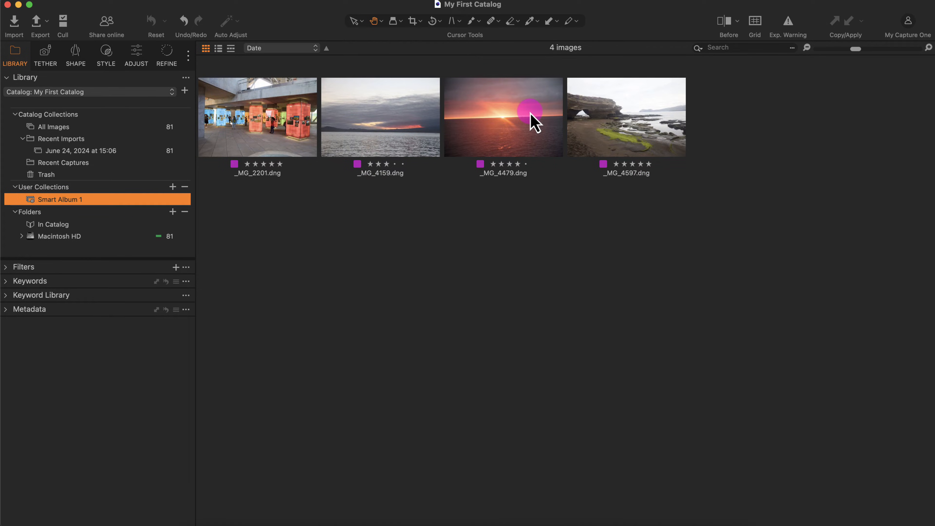
Open the search rules of Smart Album 1 for editing
right_click(79, 202)
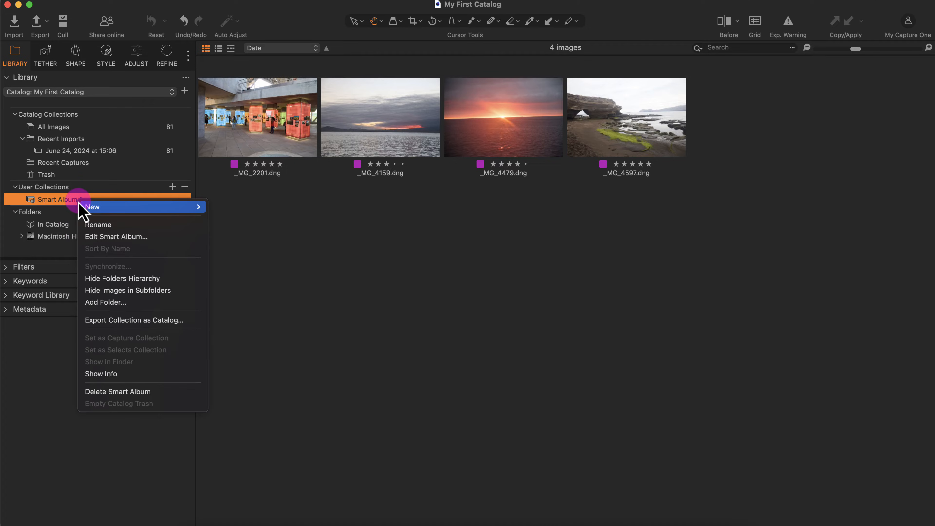
mouse_move(79, 203)
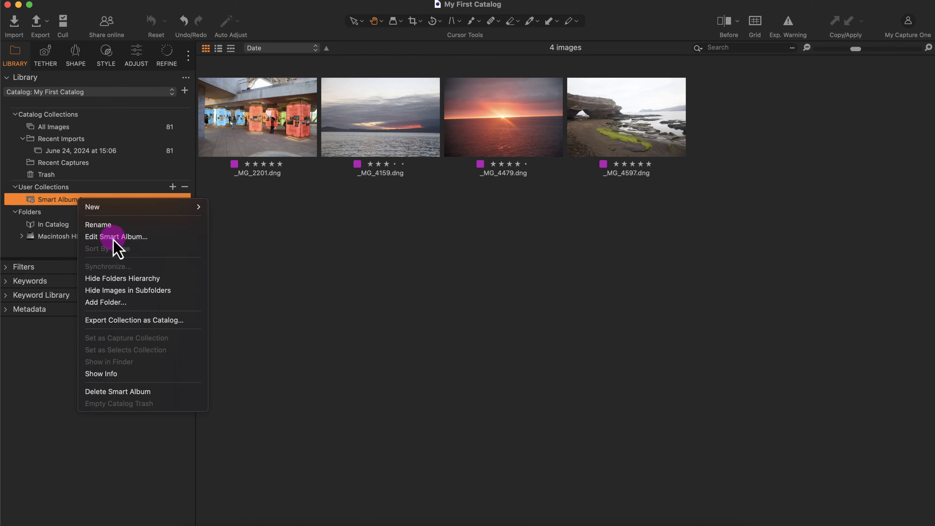
left_click(118, 238)
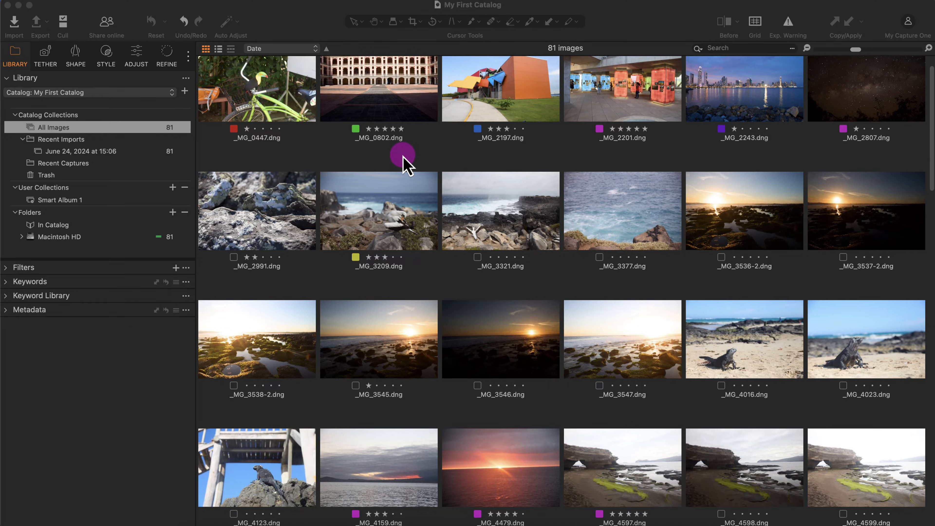
Open _MG_3209.dng in the viewer and set its lens correction profile to Tamron SP 24-70mm F/2.8 Di VC USD (Canon EF)
double_click(370, 225)
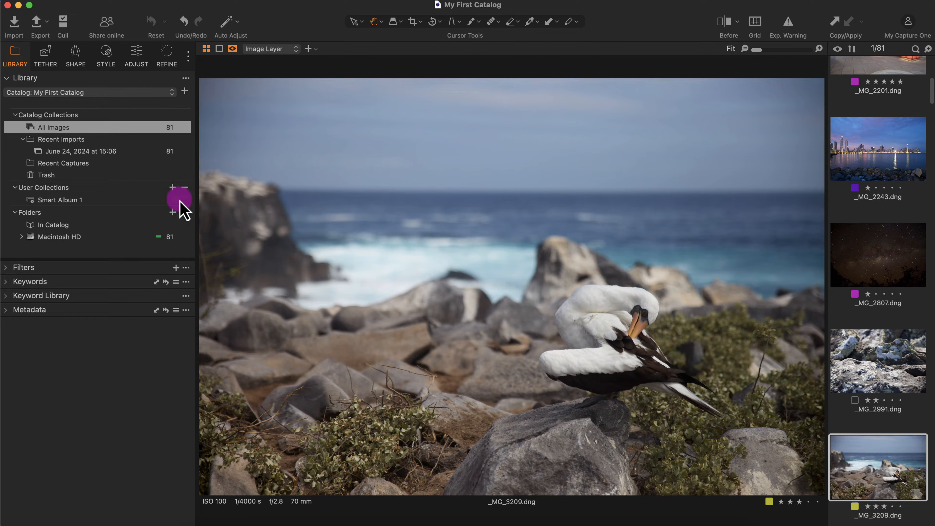
left_click(75, 57)
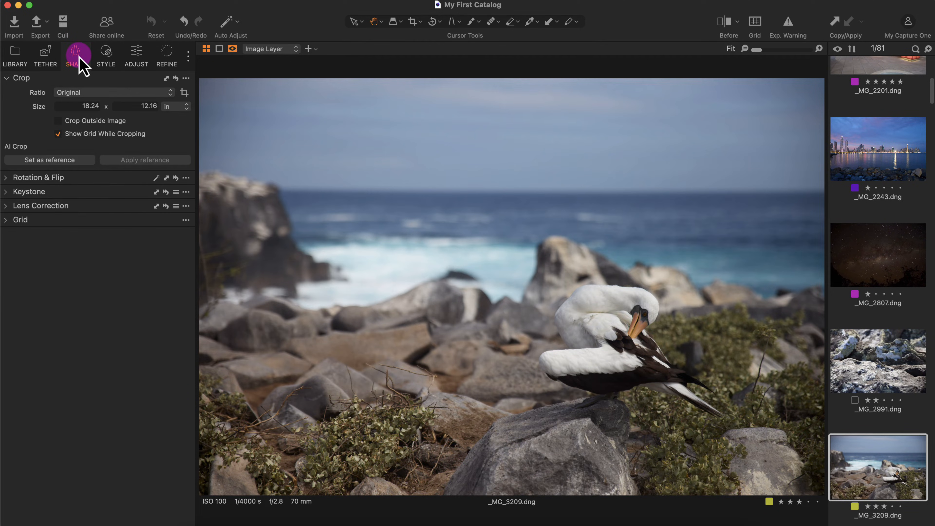
left_click(21, 207)
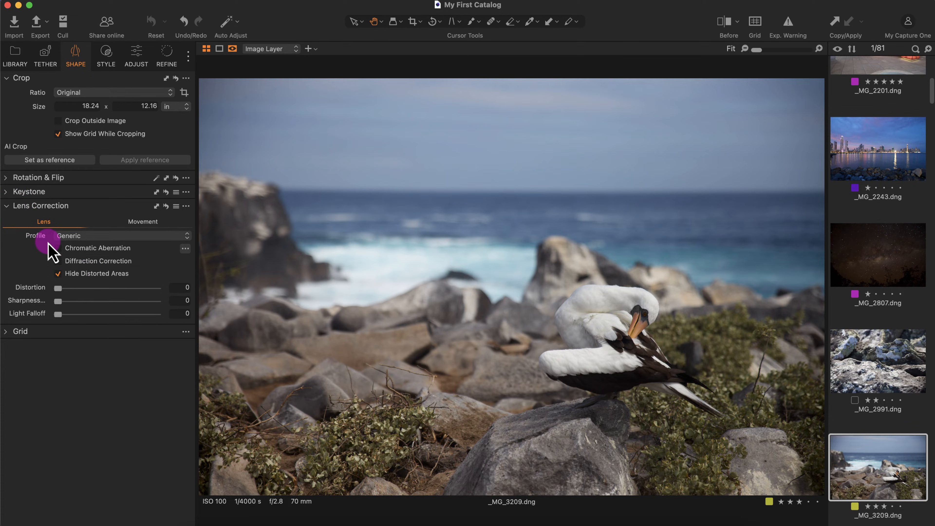
left_click(101, 236)
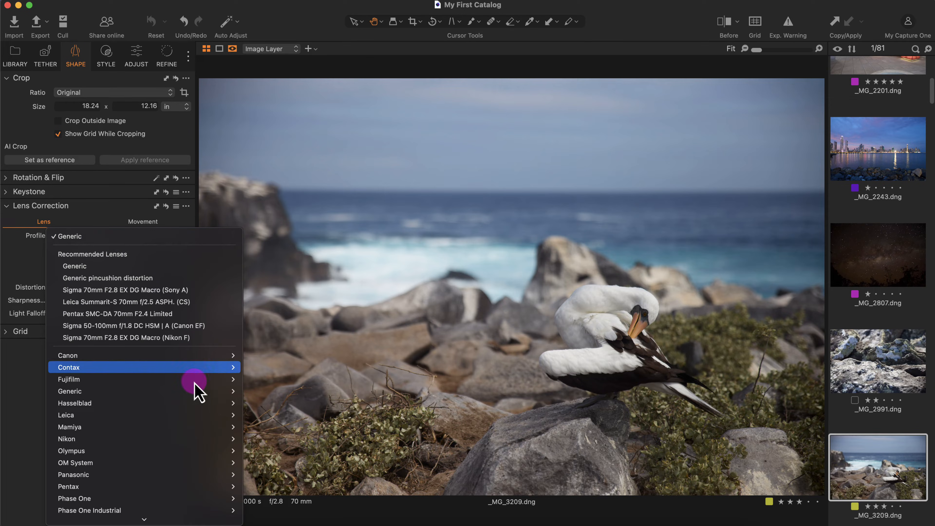
scroll(192, 435, "down", 5)
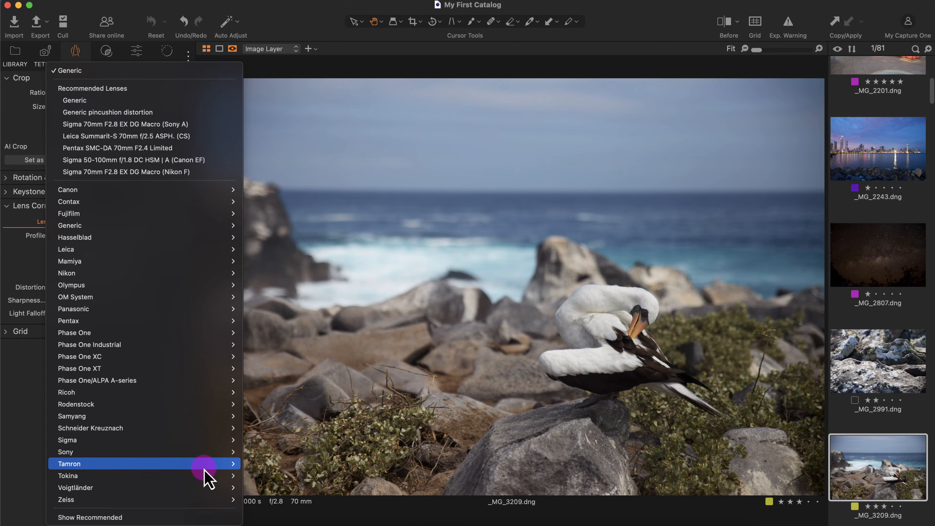
mouse_move(202, 465)
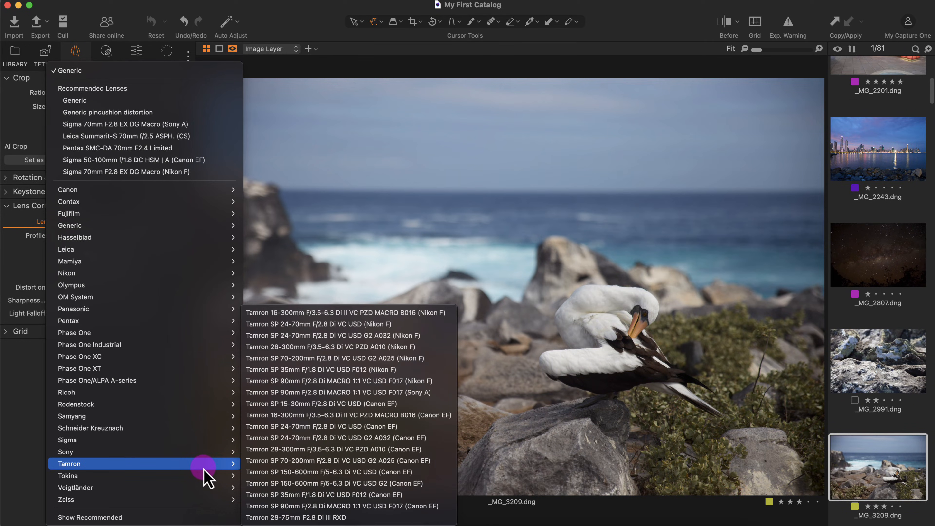
left_click(316, 427)
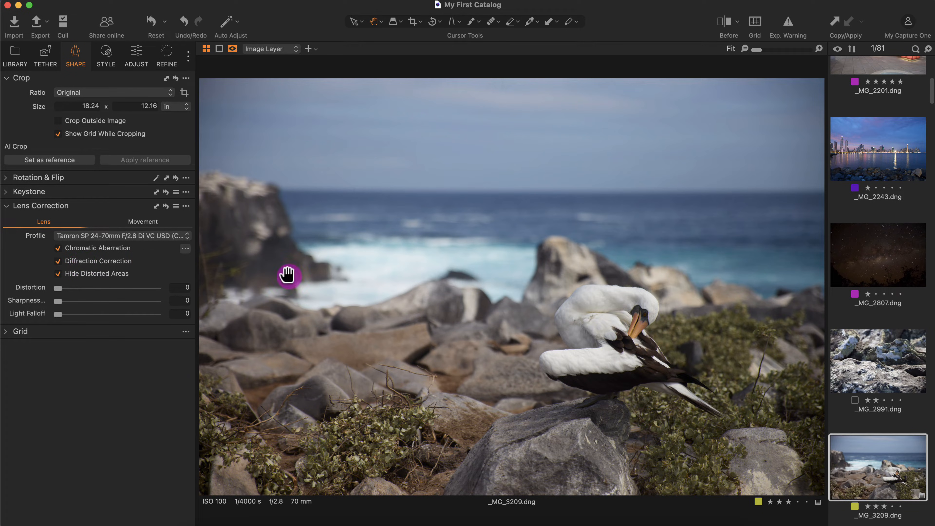
Compare _MG_3209.dng before and after applying the Tamron lens profile
left_click(729, 25)
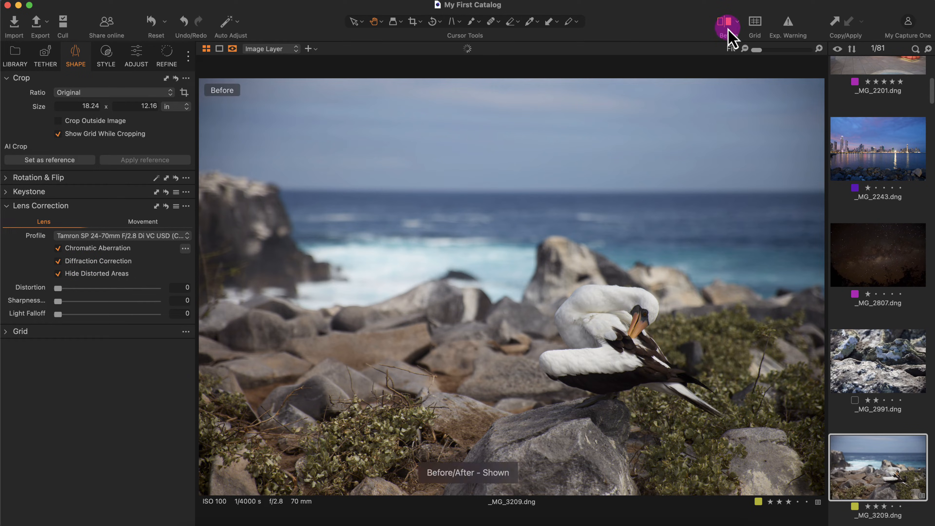
left_click(728, 26)
left_click(728, 26)
left_click(728, 25)
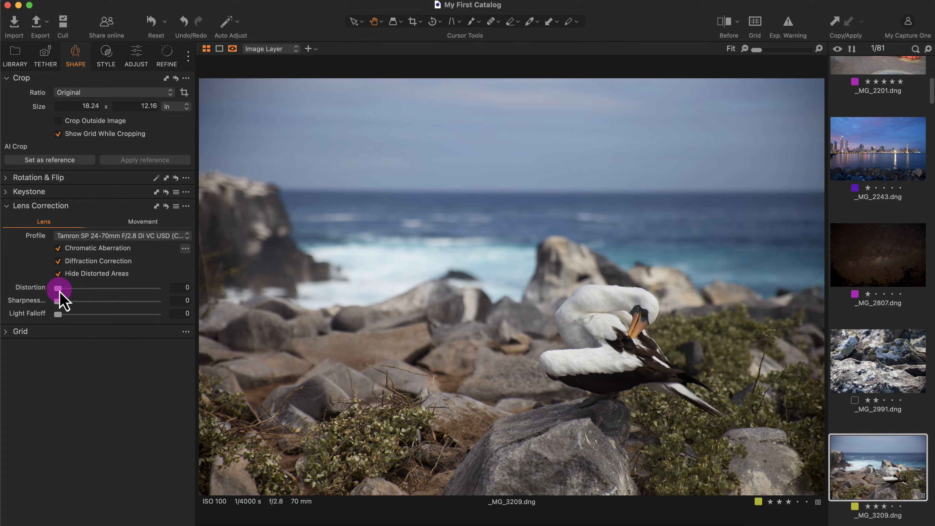
Set the lens correction's distortion to 81 and its light falloff to 120
mouse_move(58, 290)
left_mouse_down()
mouse_move(170, 290)
mouse_move(55, 291)
mouse_move(67, 293)
left_mouse_up()
left_click_drag(57, 293, 125, 295)
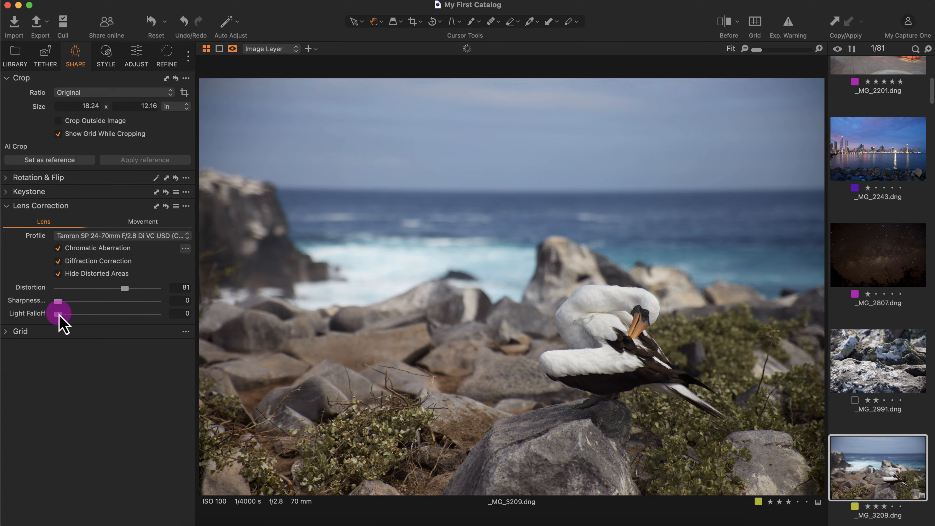
left_click_drag(59, 315, 457, 260)
Compare the photo before and after the distortion and light falloff corrections, and set the light falloff to 31
key("y")
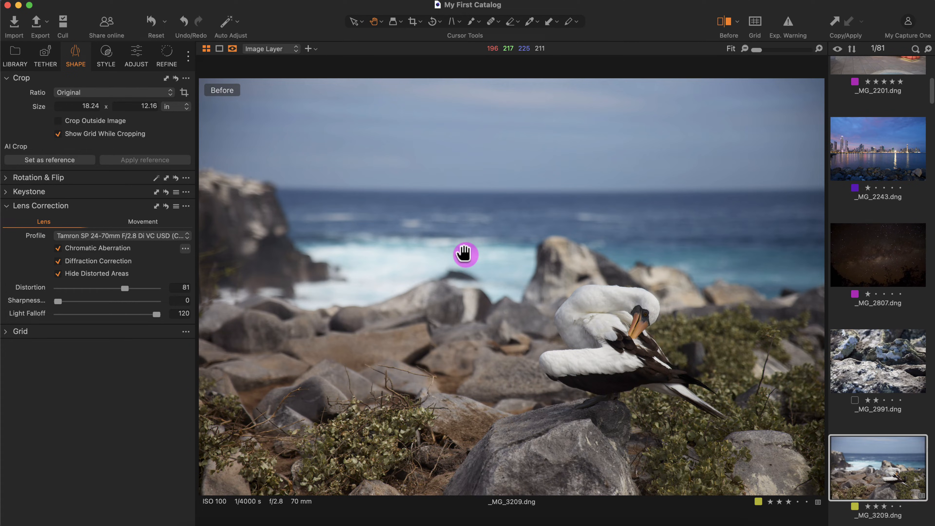
key("y")
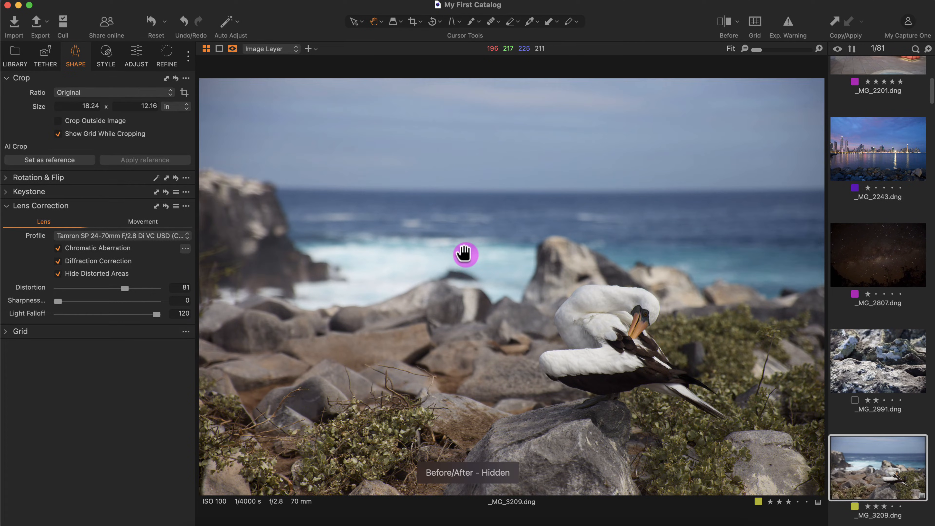
key("y")
key("y")
key("y")
key("y")
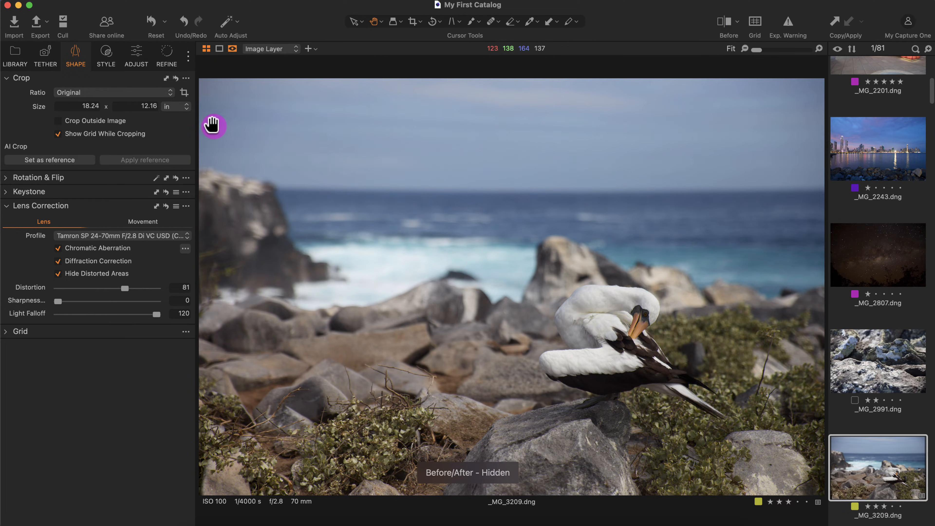
key("y")
key("y")
key("y")
key("y")
key("y")
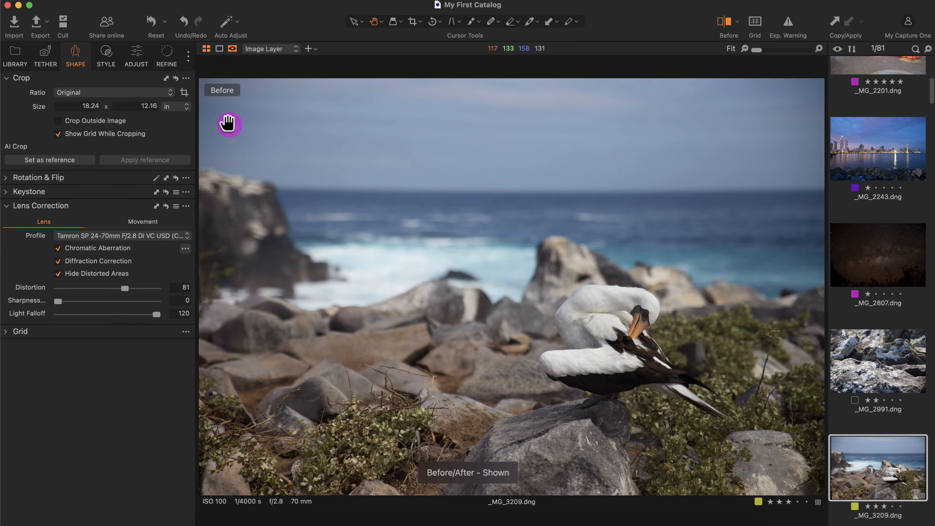
key("y")
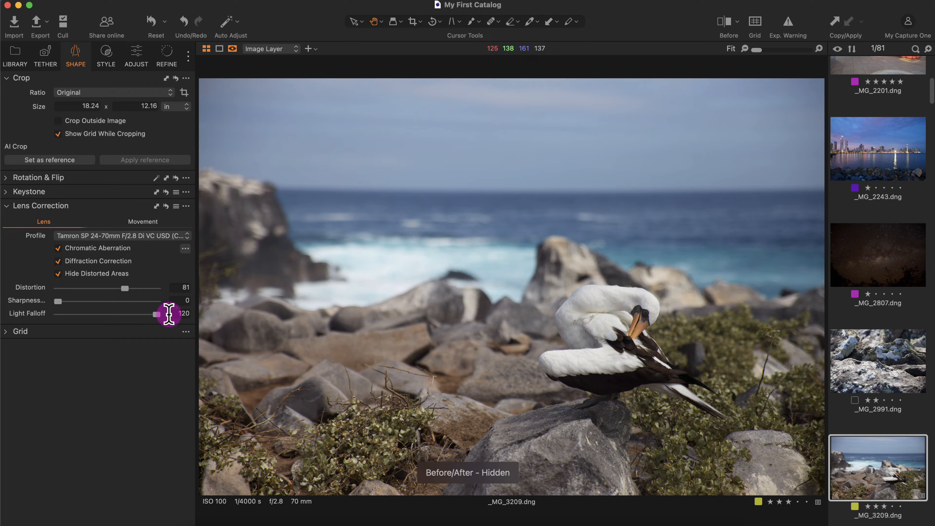
left_click_drag(158, 316, 85, 314)
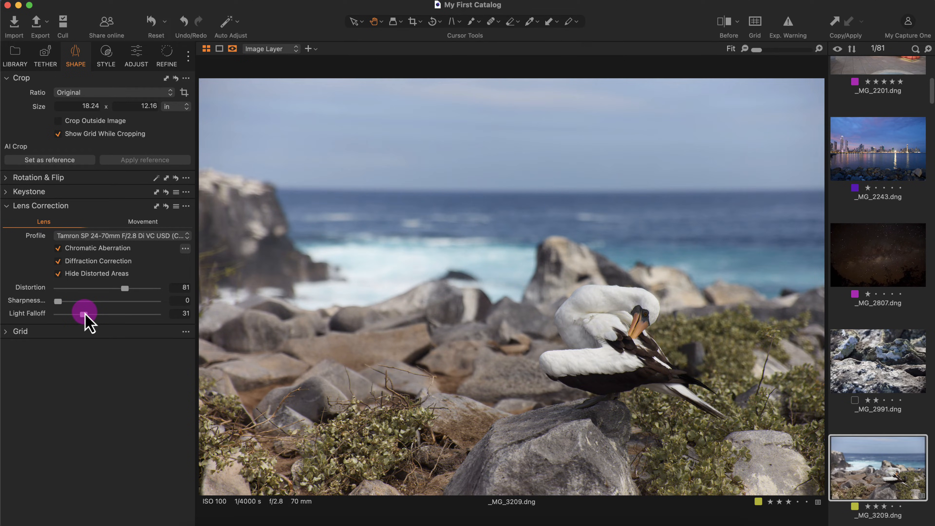
Compare the photo before and after the reduced light falloff correction, and try the sharpness falloff adjustment at its minimum
key("y")
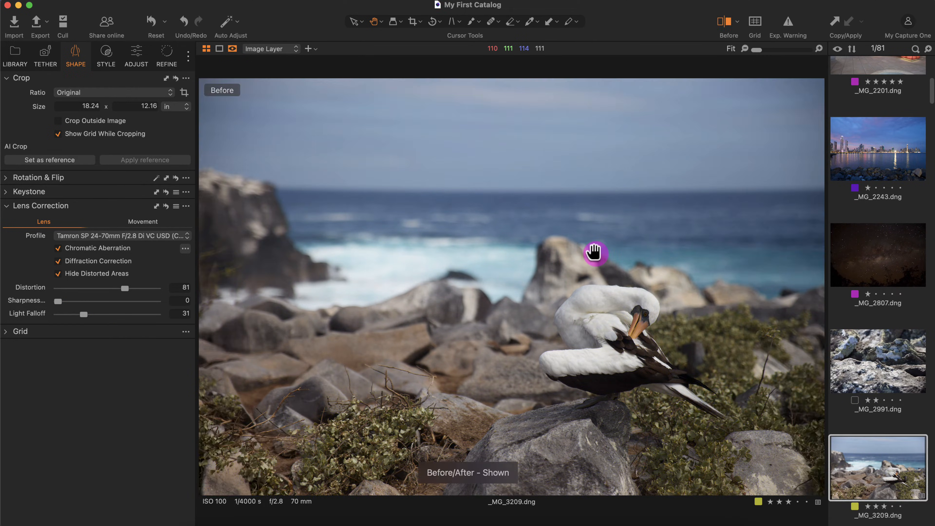
key("y")
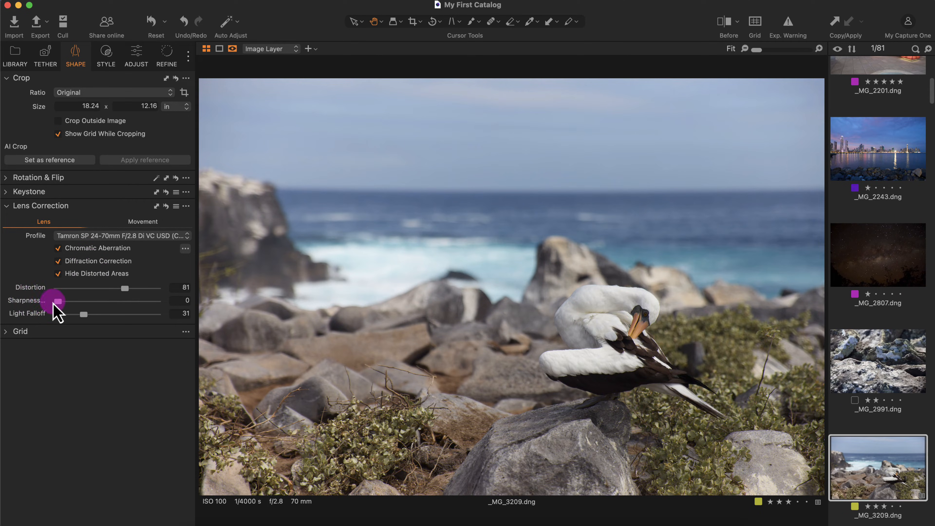
mouse_move(59, 301)
left_mouse_down()
mouse_move(139, 301)
mouse_move(42, 301)
left_mouse_up()
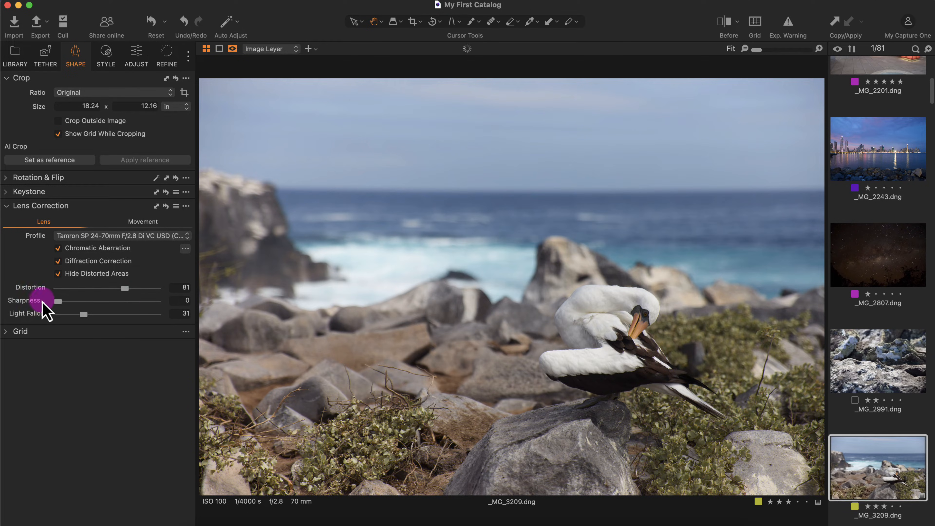
Examine the edge of the white bird at 1600% for color fringing with the chromatic aberration correction off
scroll(604, 301, "up", 10)
left_click_drag(605, 305, 513, 238)
scroll(530, 291, "up", 8)
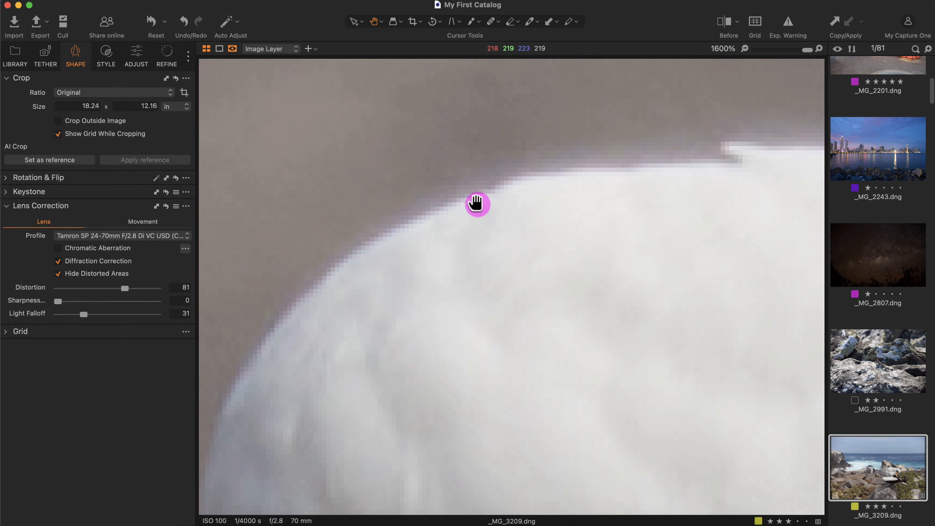
left_click_drag(584, 184, 413, 267)
left_click_drag(643, 278, 753, 164)
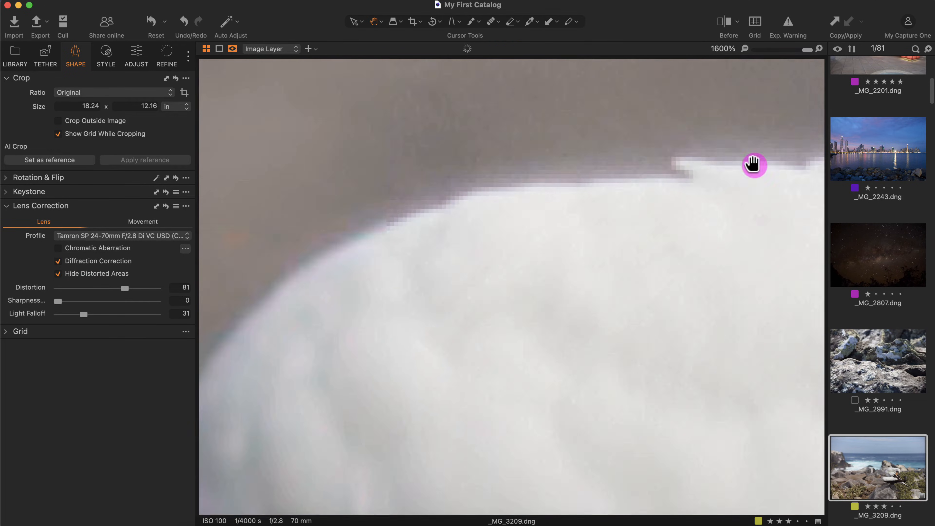
left_click_drag(497, 211, 553, 170)
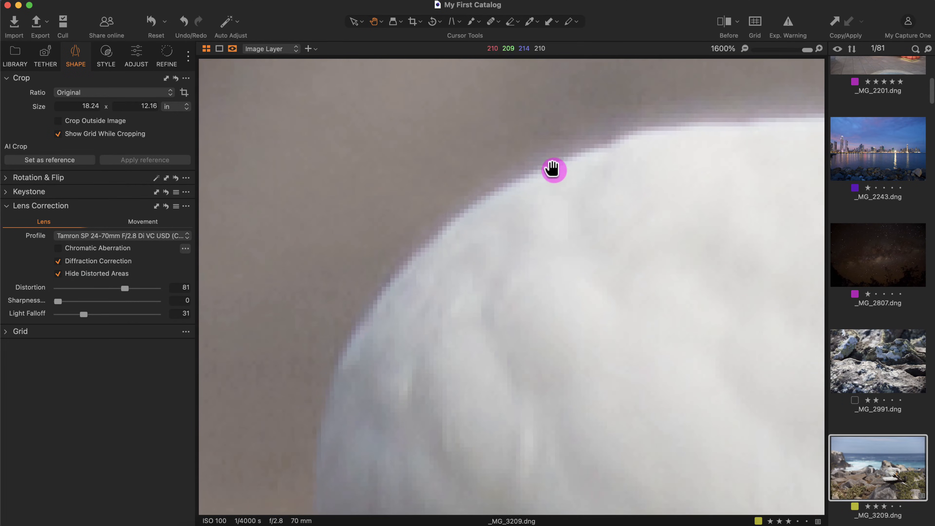
left_click_drag(781, 119, 586, 209)
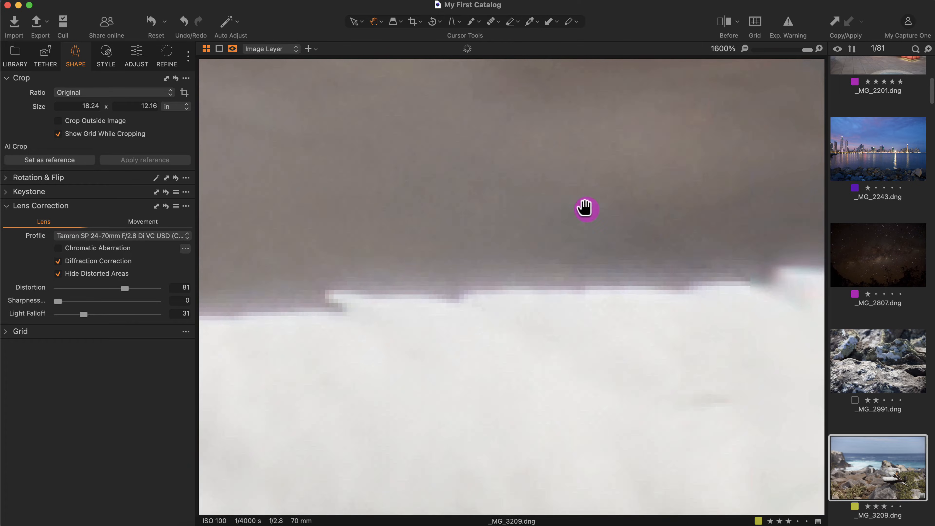
double_click(602, 193)
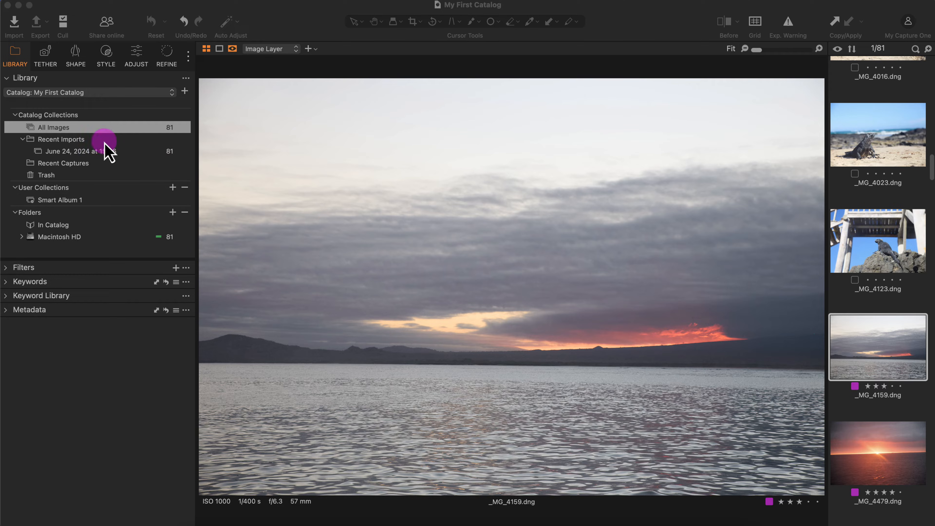
Review the available crop aspect ratios and the options for adding custom ones for _MG_4159.dng
left_click(76, 54)
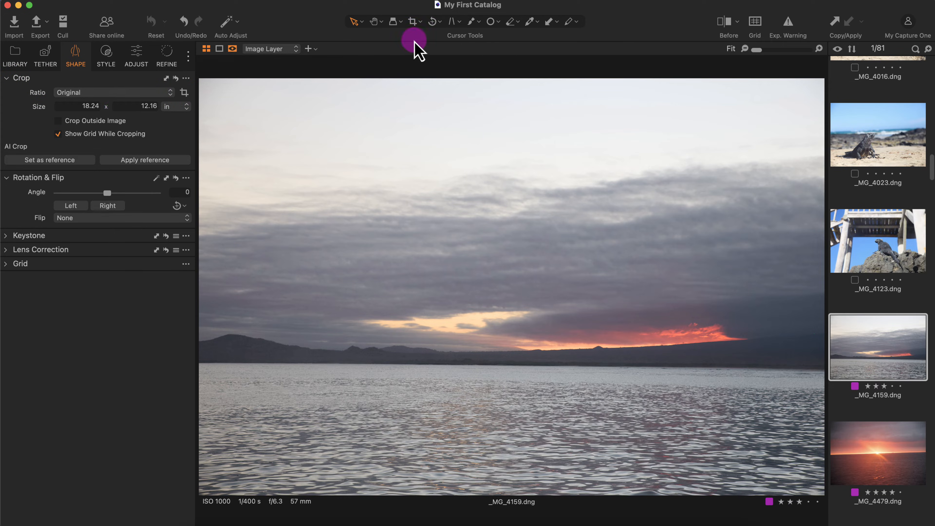
left_click(418, 23)
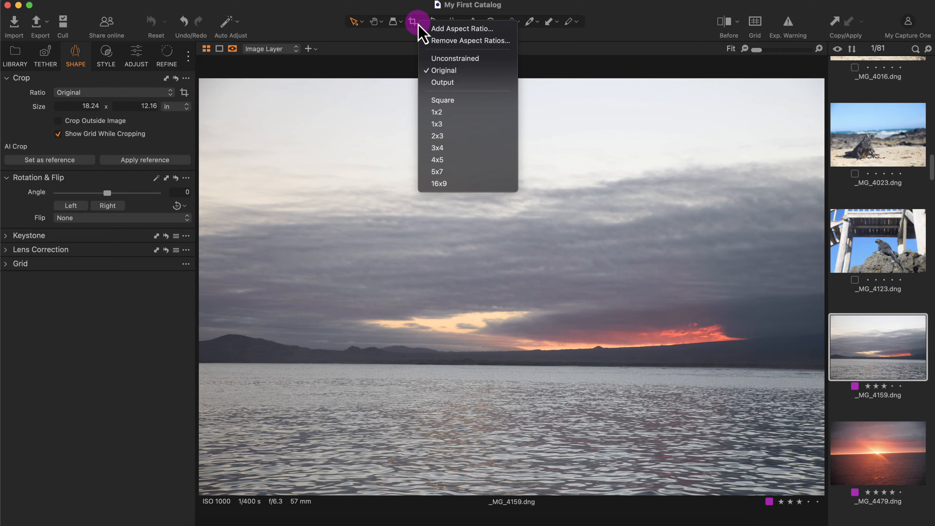
left_click(439, 31)
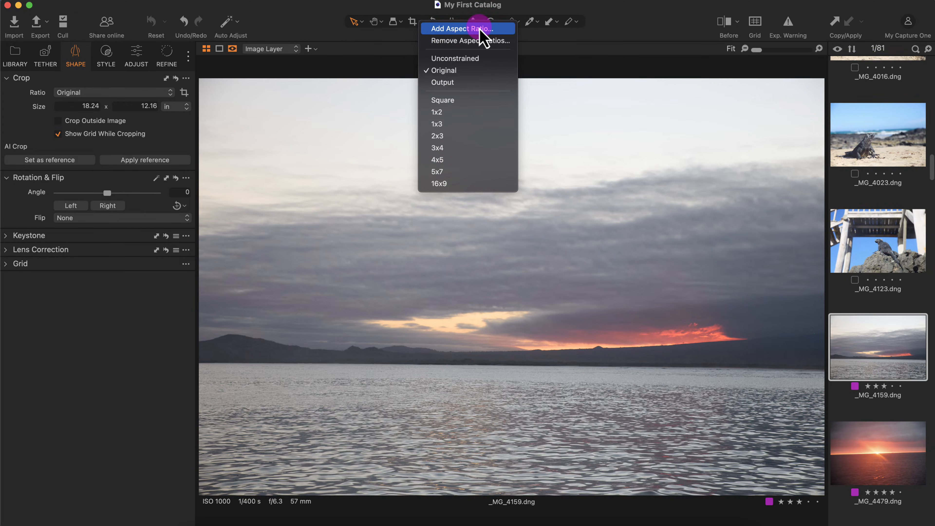
left_click(378, 59)
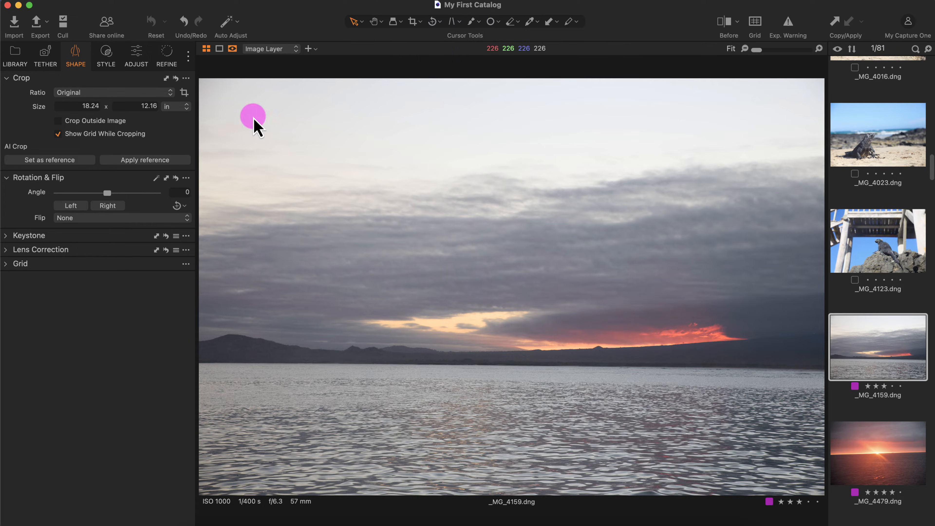
left_click(170, 95)
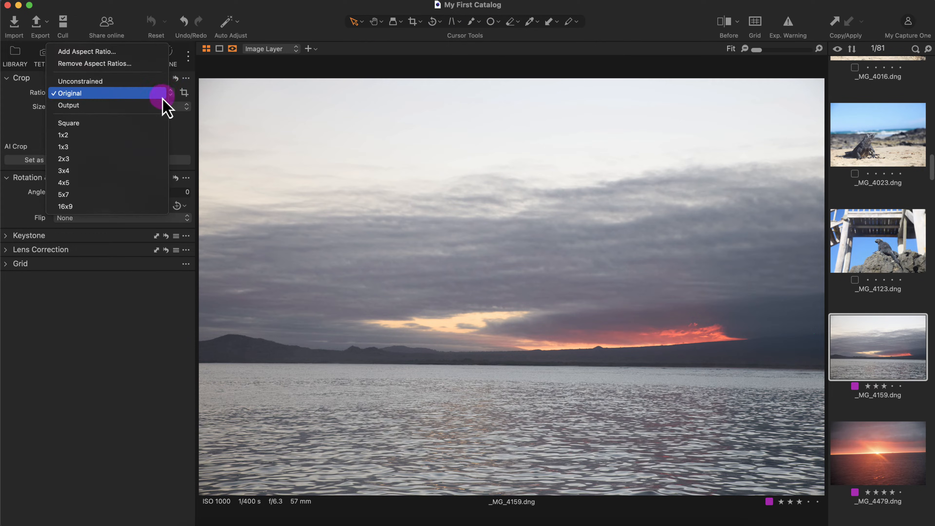
left_click(181, 150)
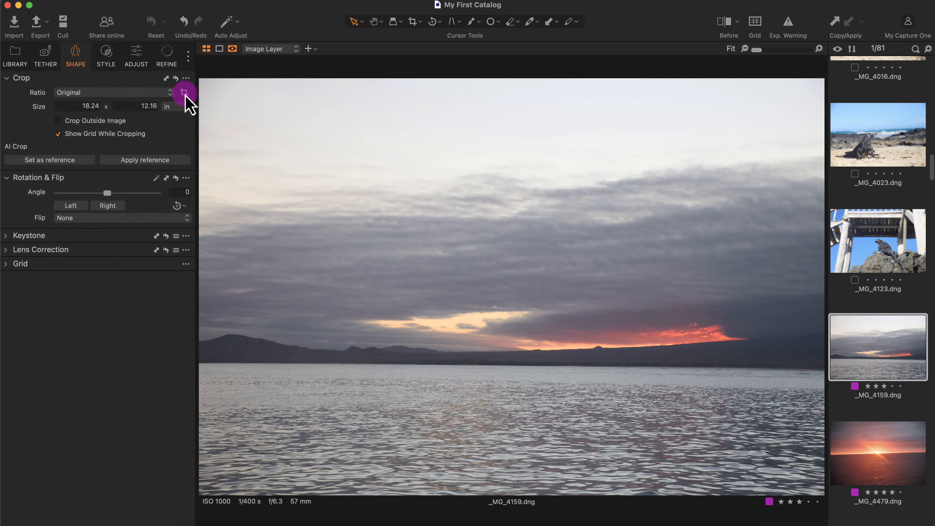
Crop _MG_4159.dng to about 13.51 x 9.00 in at its original ratio, framing the sunset and horizon
left_click(185, 93)
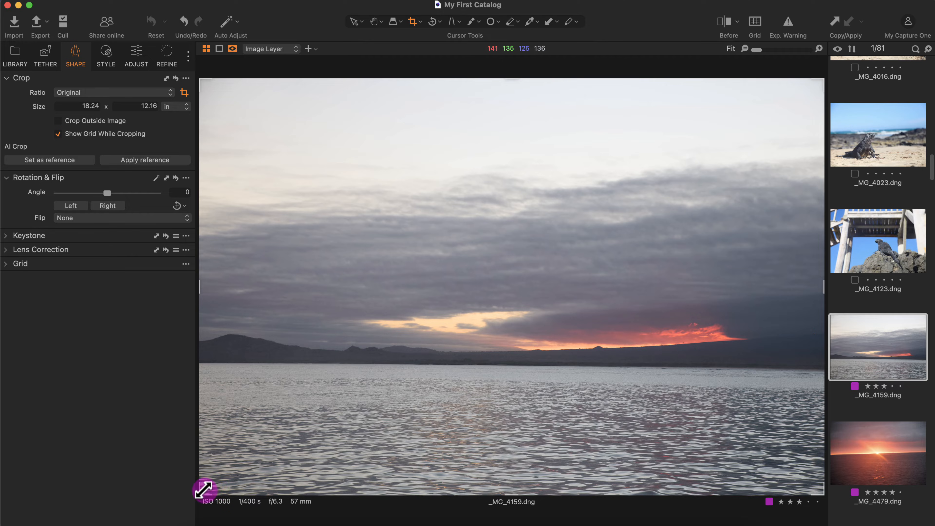
left_click_drag(821, 494, 633, 383)
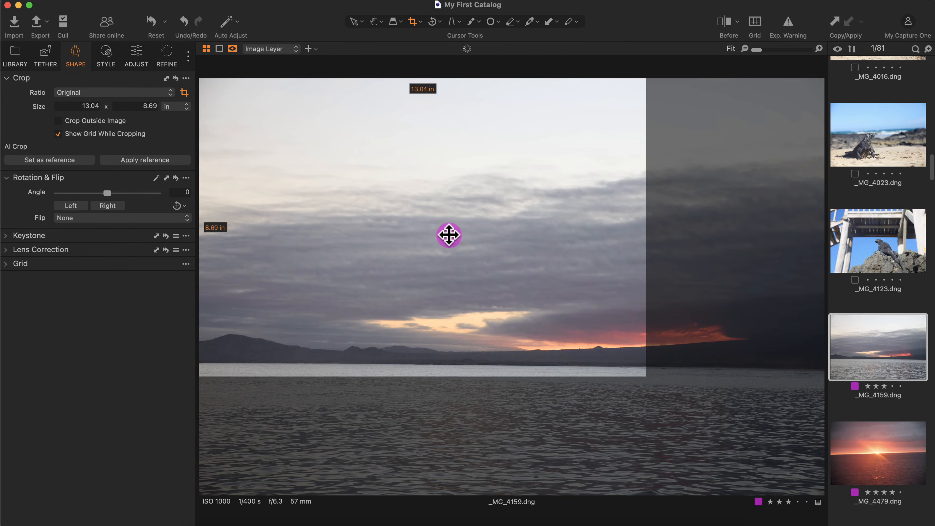
left_click_drag(448, 234, 492, 240)
left_click_drag(723, 407, 740, 416)
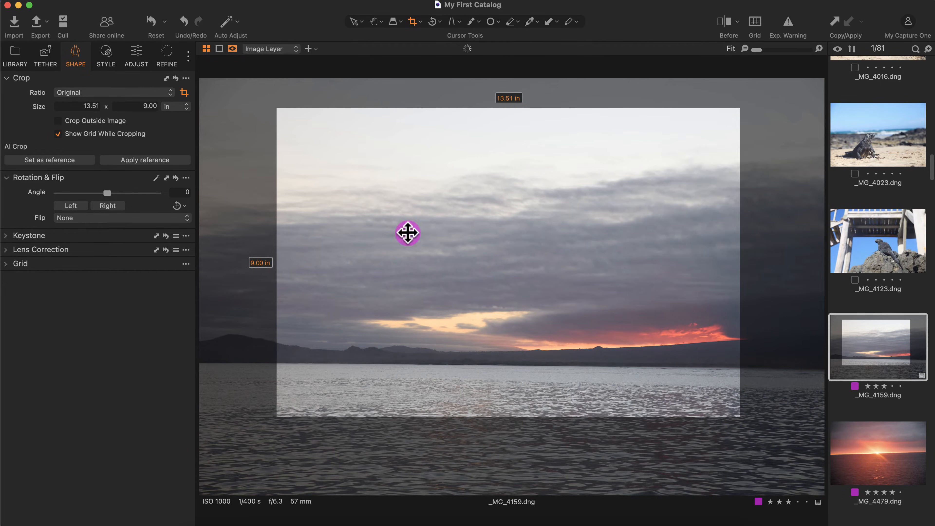
Set the crop ratio to 16x9 and resize the crop frame to about 14.38 x 8.09 in
left_click(149, 94)
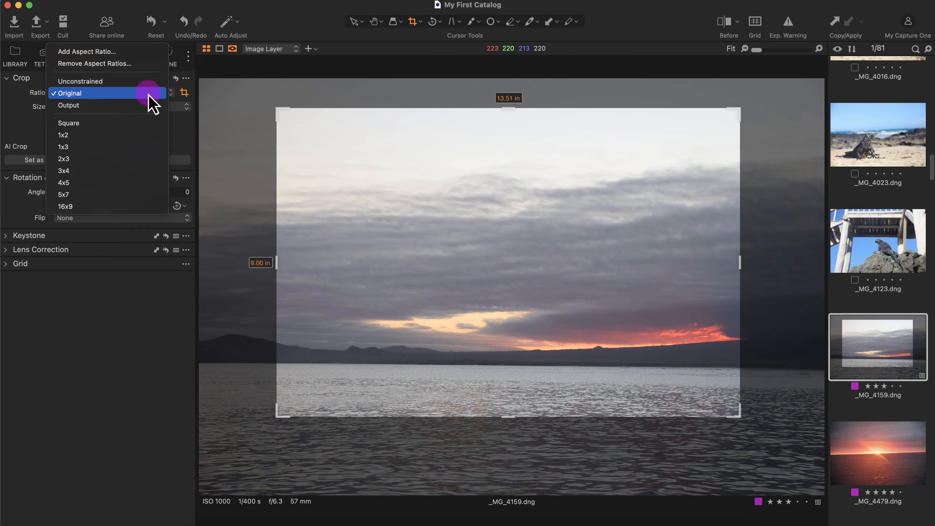
left_click(128, 206)
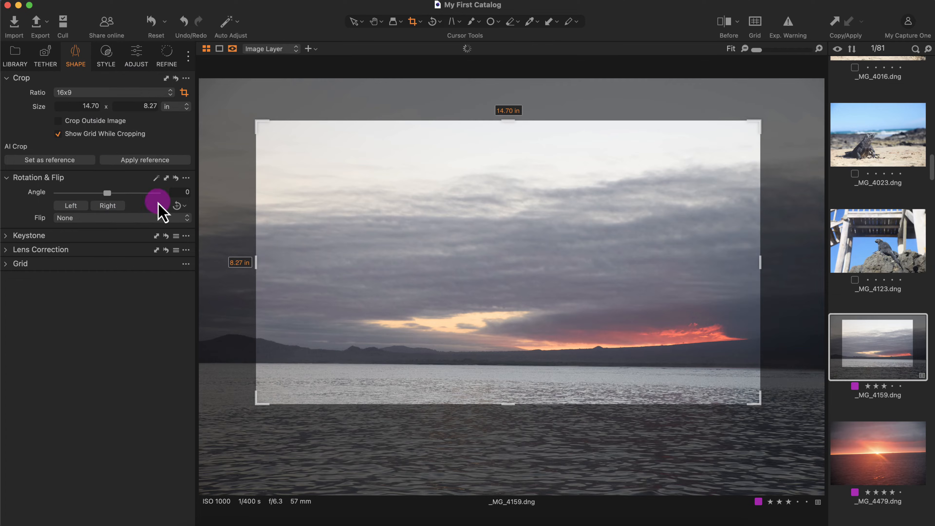
mouse_move(760, 401)
left_mouse_down()
mouse_move(461, 227)
mouse_move(592, 308)
mouse_move(587, 324)
mouse_move(749, 399)
left_mouse_up()
Set the crop ratio to Unconstrained and resize the crop frame freely to about 15.30 x 8.49 in
left_click(129, 93)
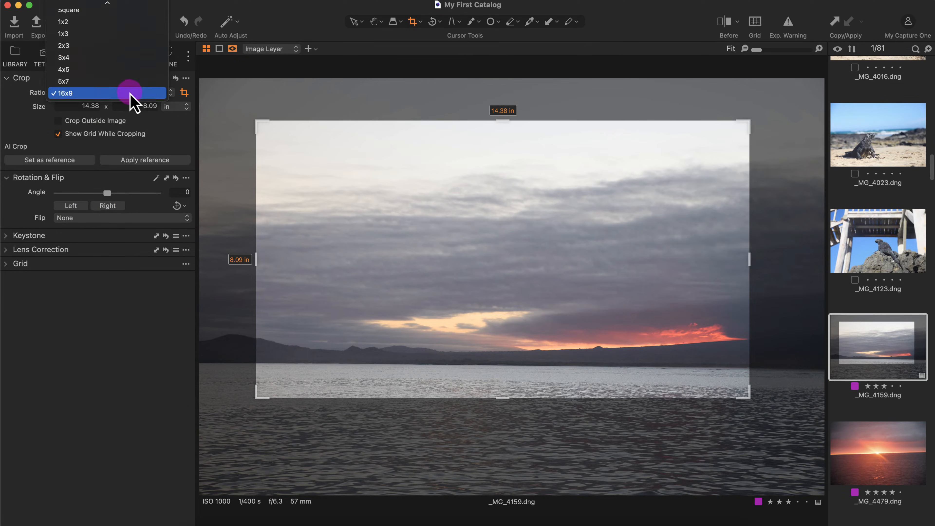
left_click(100, 46)
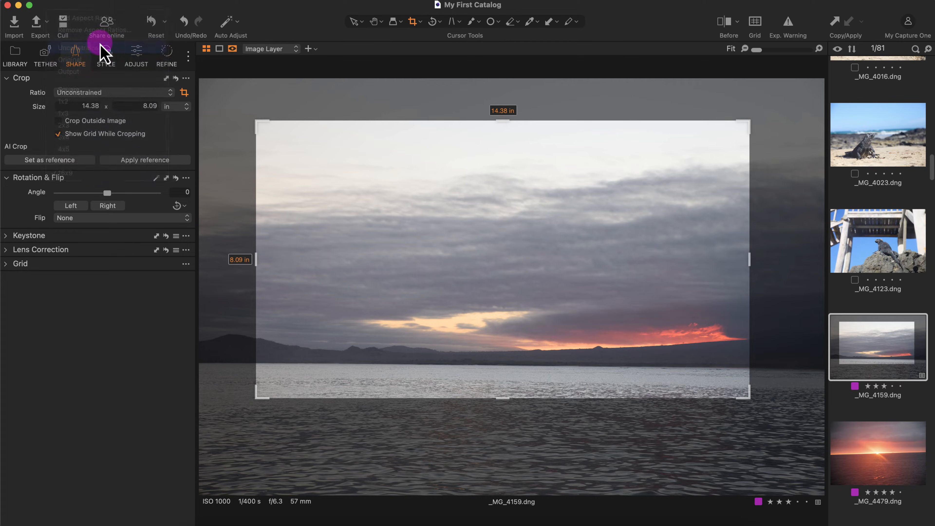
mouse_move(256, 397)
left_mouse_down()
mouse_move(549, 317)
mouse_move(260, 340)
mouse_move(569, 273)
mouse_move(593, 446)
mouse_move(497, 266)
mouse_move(377, 304)
mouse_move(267, 416)
mouse_move(261, 392)
left_mouse_up()
Set the crop ratio back to Original and reset the crop of _MG_4159.dng to the full 18.24 x 12.16 in frame
left_click(123, 92)
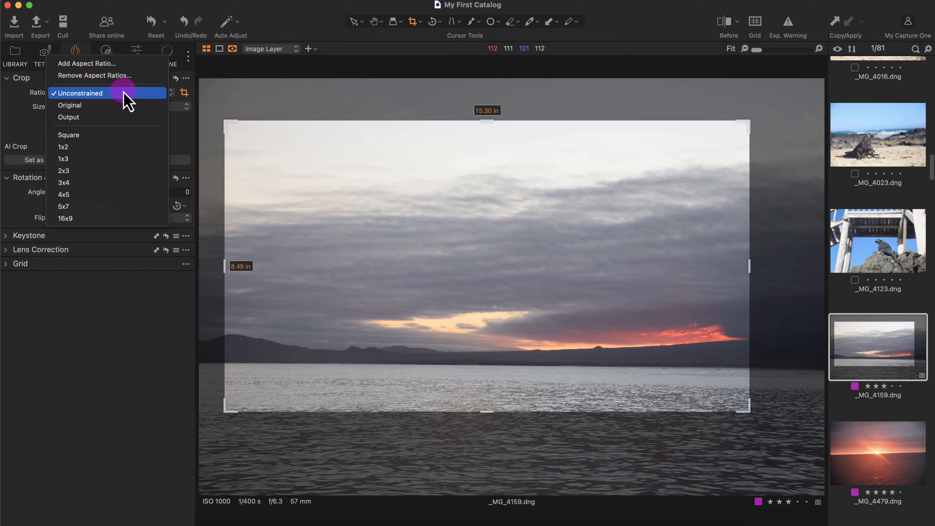
left_click(105, 107)
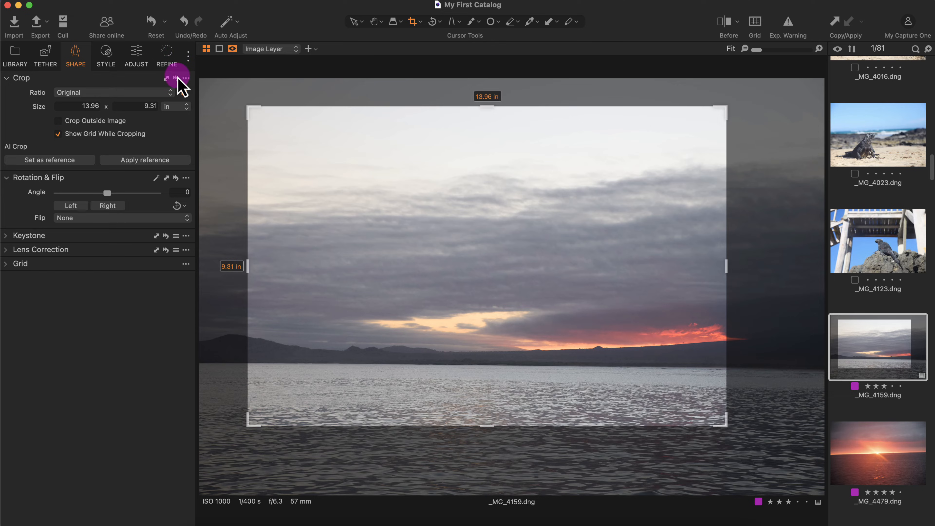
left_click(183, 92)
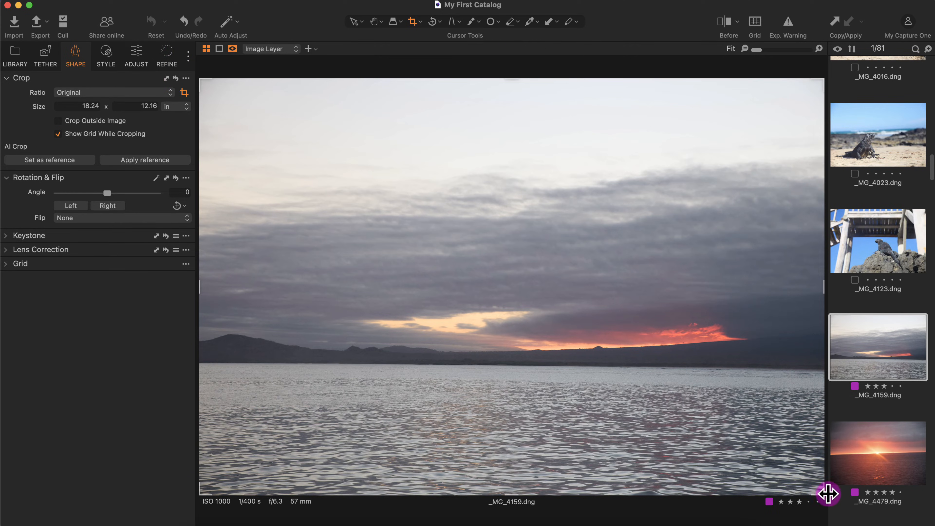
left_click_drag(823, 493, 851, 500)
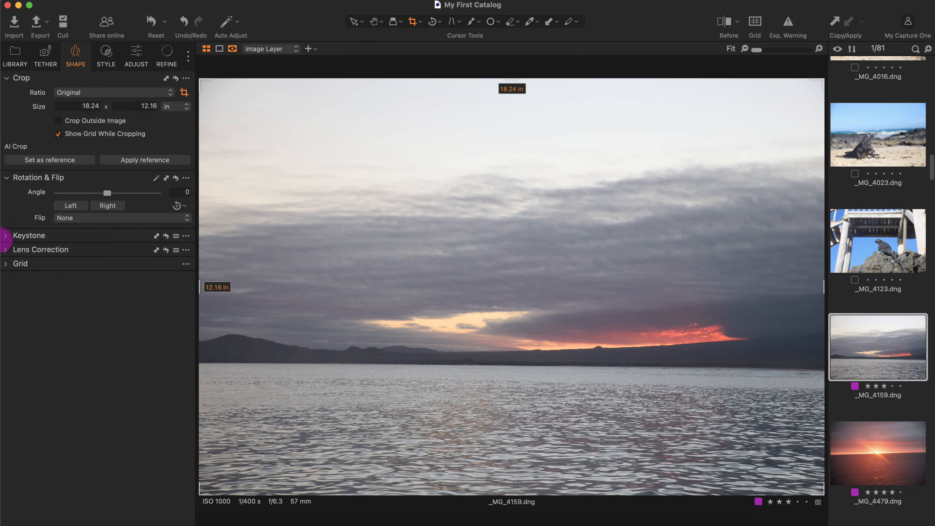
Crop the photo to a 16x9 ratio at full width and shift the crop frame slightly downward
left_click(135, 95)
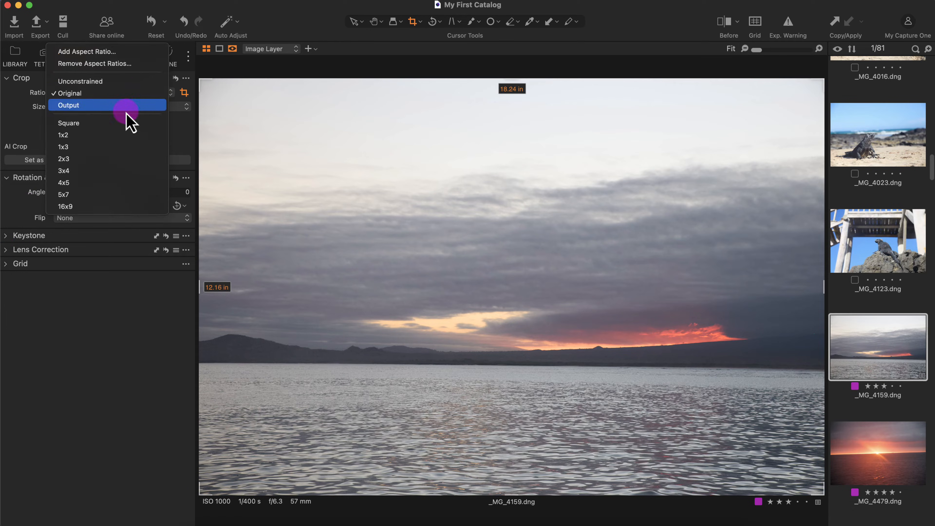
left_click(115, 207)
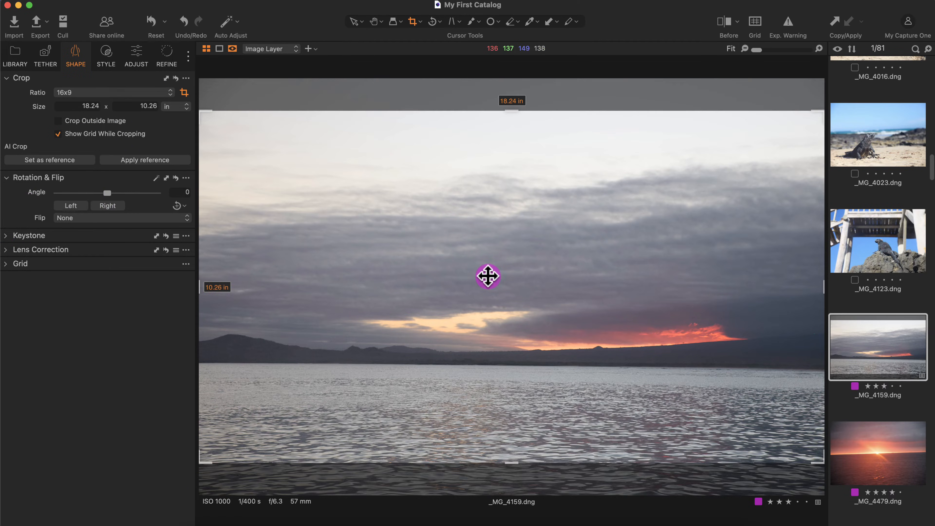
left_click_drag(486, 276, 510, 266)
Show a Golden Ratio grid over the crop and shift the crop frame down to the photo's lower edge
left_click(14, 264)
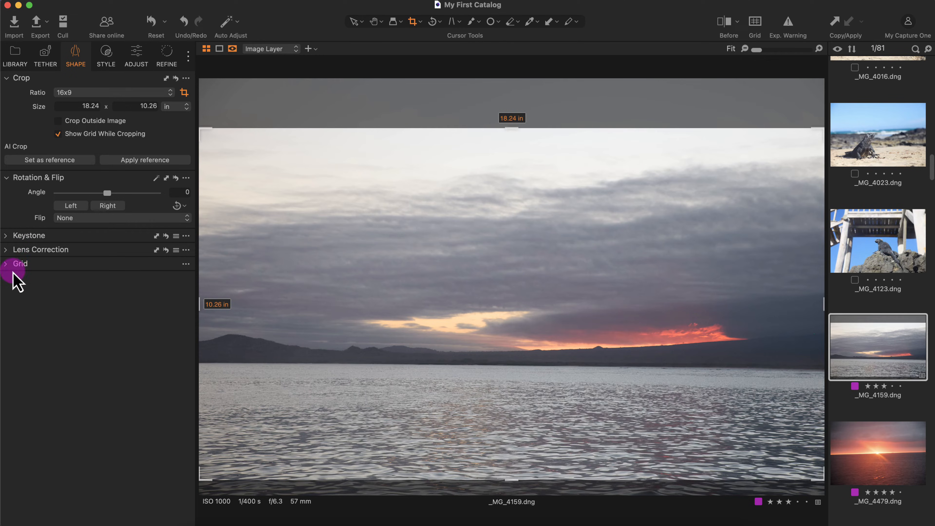
left_click(117, 281)
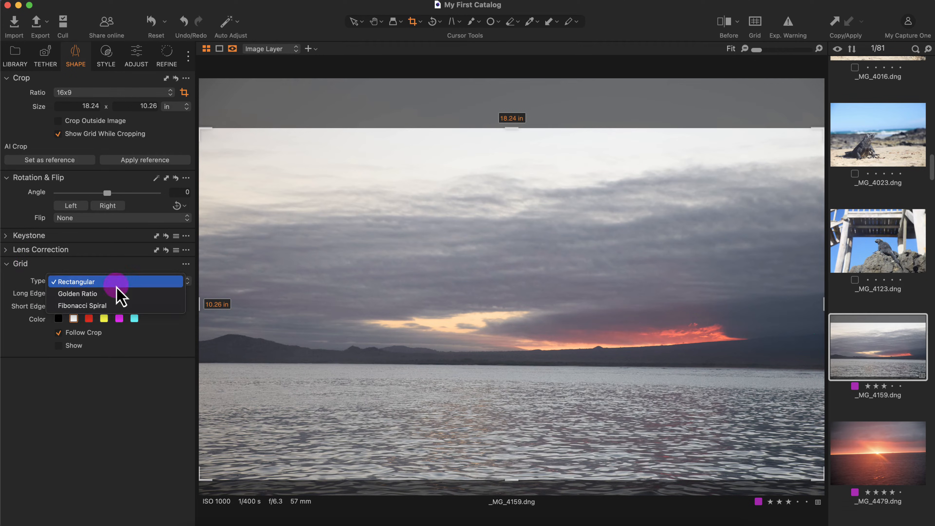
left_click(119, 293)
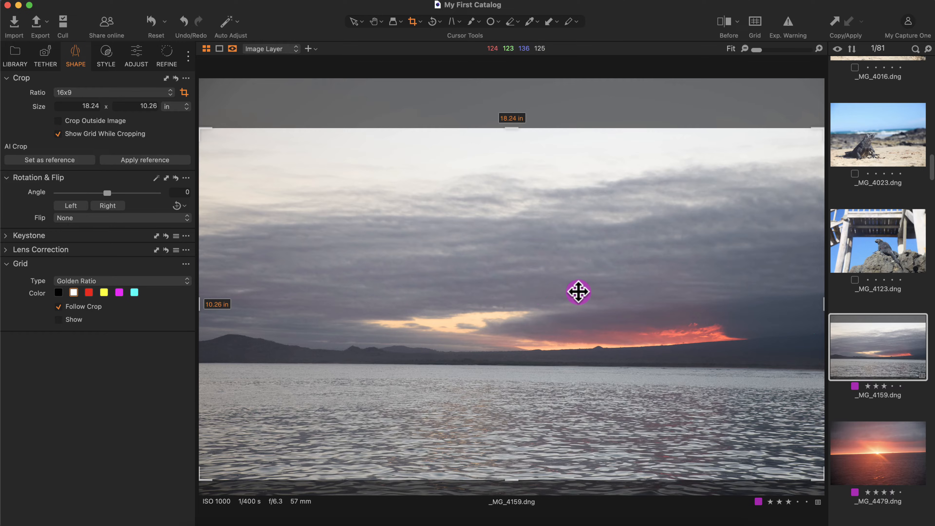
mouse_move(538, 296)
left_mouse_down()
mouse_move(533, 282)
mouse_move(537, 308)
left_mouse_up()
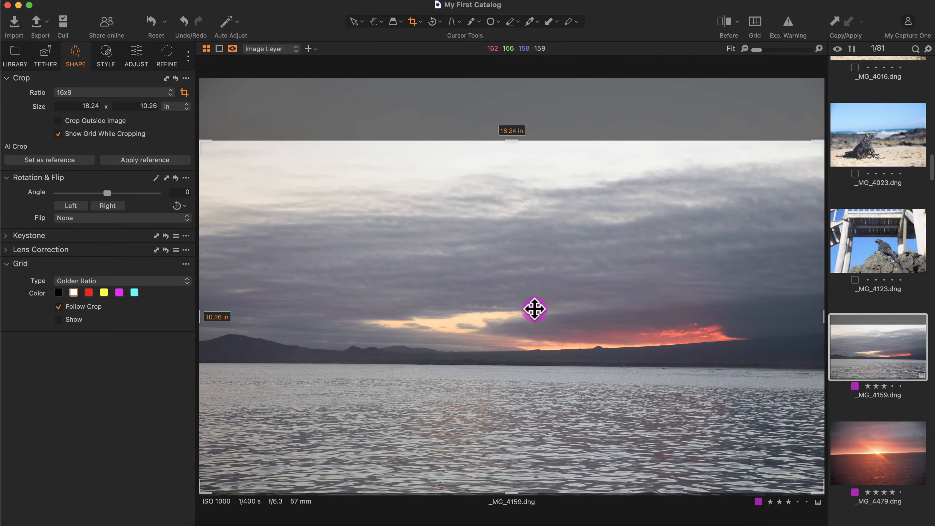
left_click(755, 29)
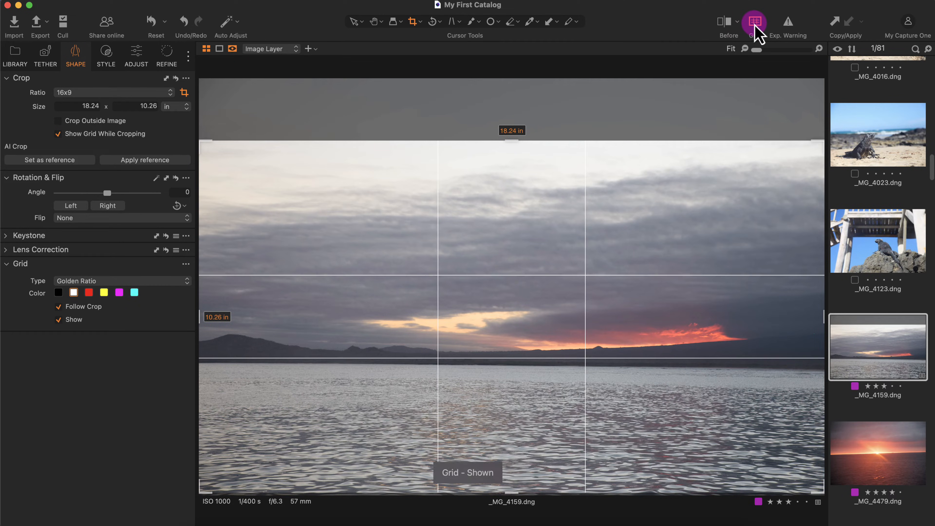
Try the Fibonacci Spiral grid over the crop, and set the grid type to Rectangular
left_click(151, 282)
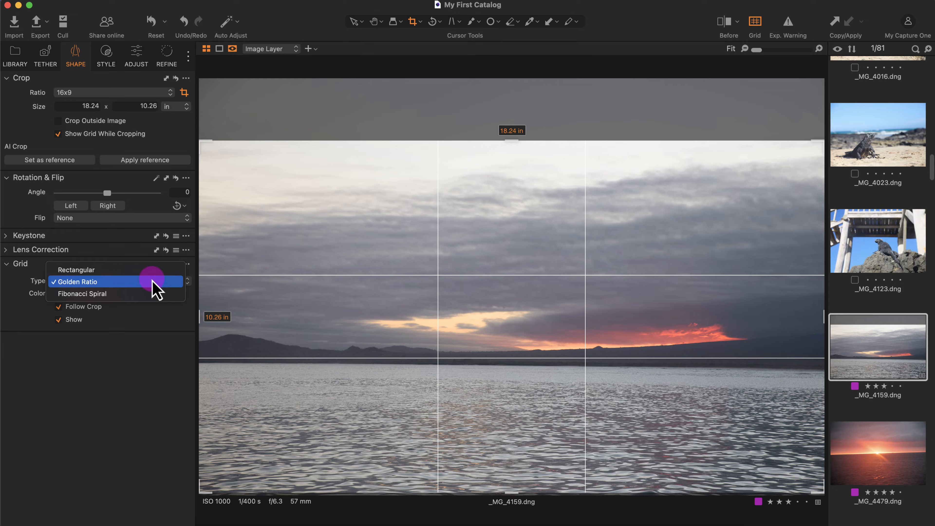
left_click(149, 294)
left_click(138, 282)
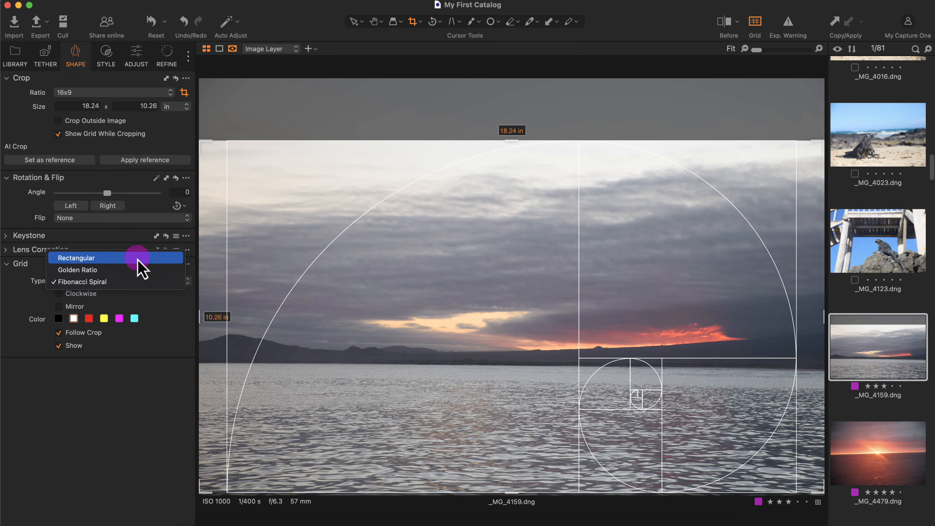
left_click(137, 258)
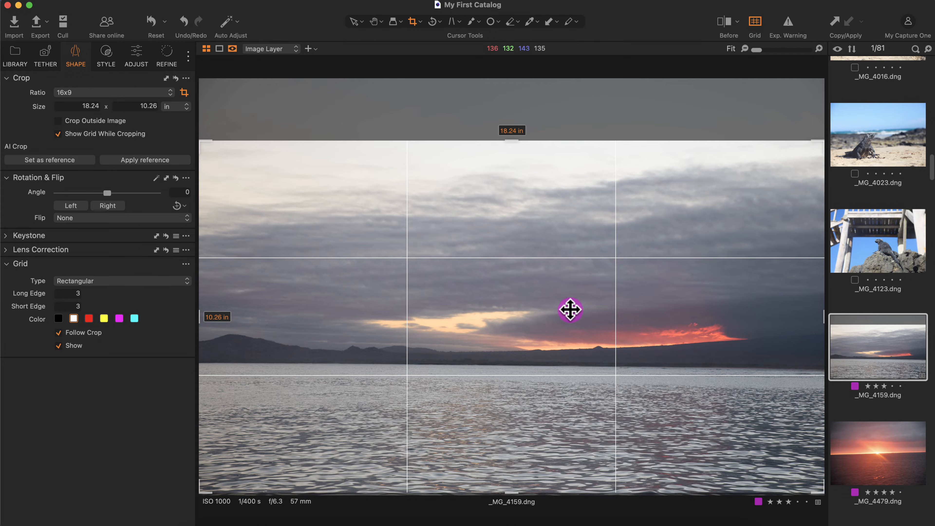
Shift the 16x9 crop frame slightly up so the horizon meets the lower third line, apply the crop, and hide the grid
left_click_drag(569, 310, 524, 299)
key("h")
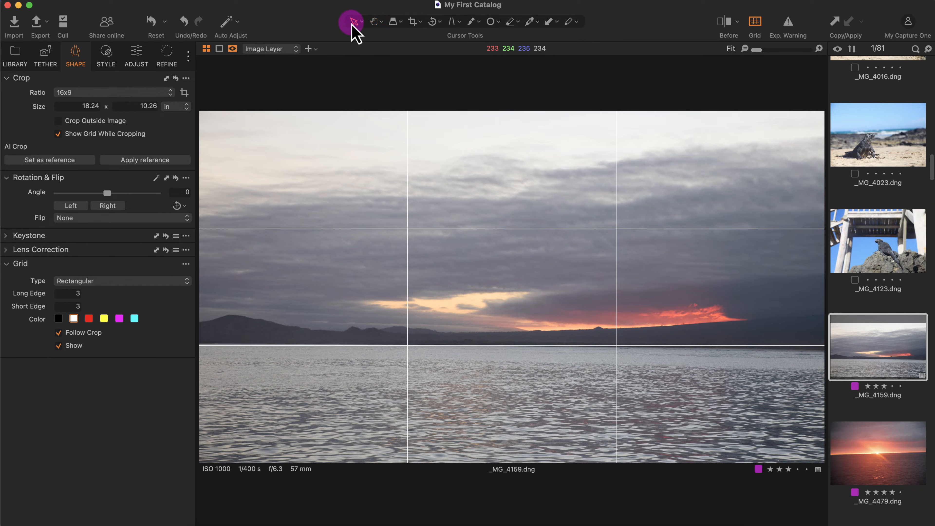
left_click(76, 177)
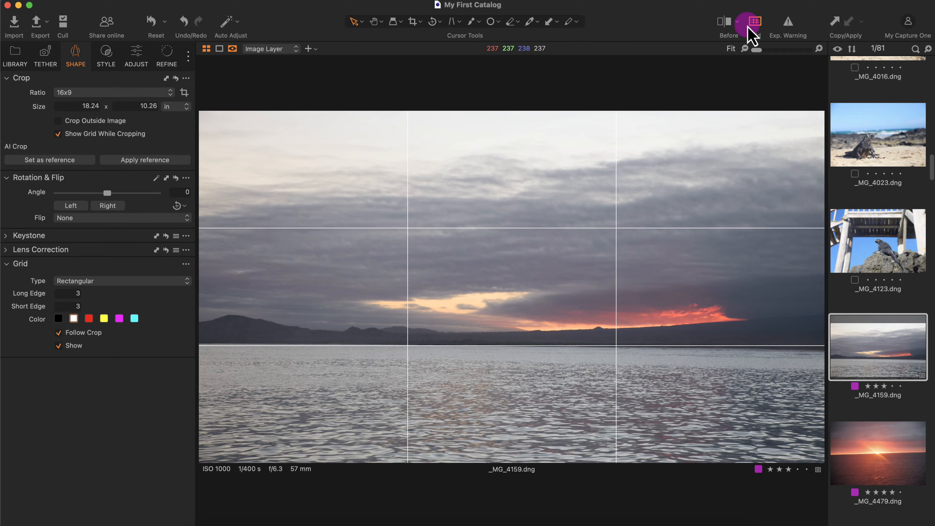
left_click(756, 22)
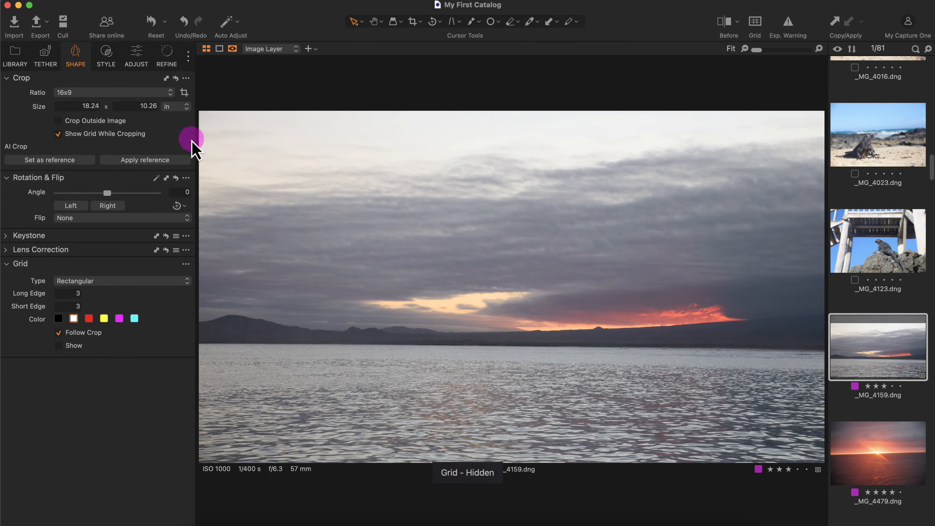
Straighten _MG_4159.dng along the waterline to an angle of -0.66 and apply the rotation
left_click(183, 207)
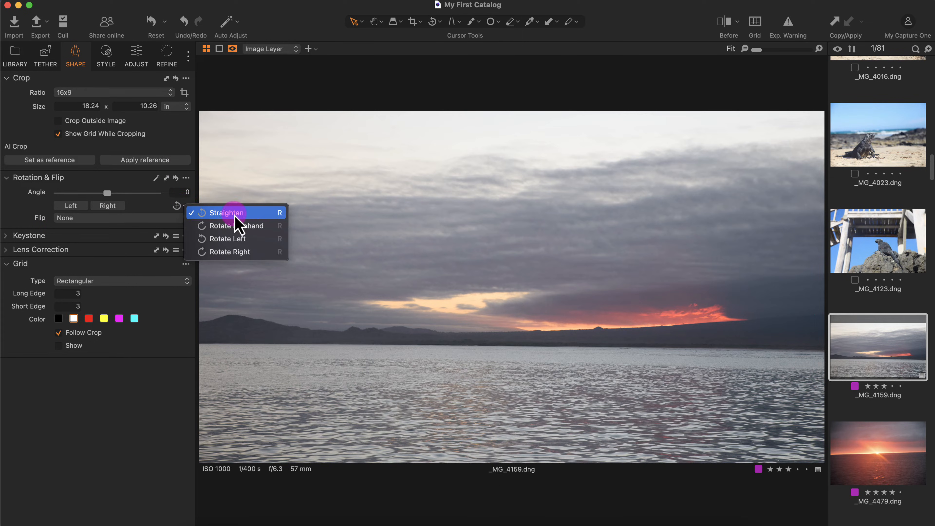
left_click(184, 207)
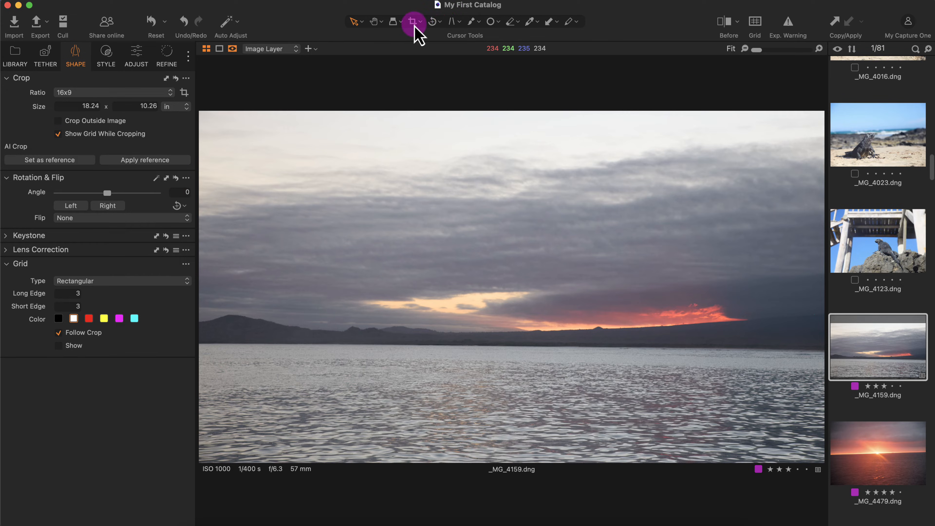
left_click(430, 22)
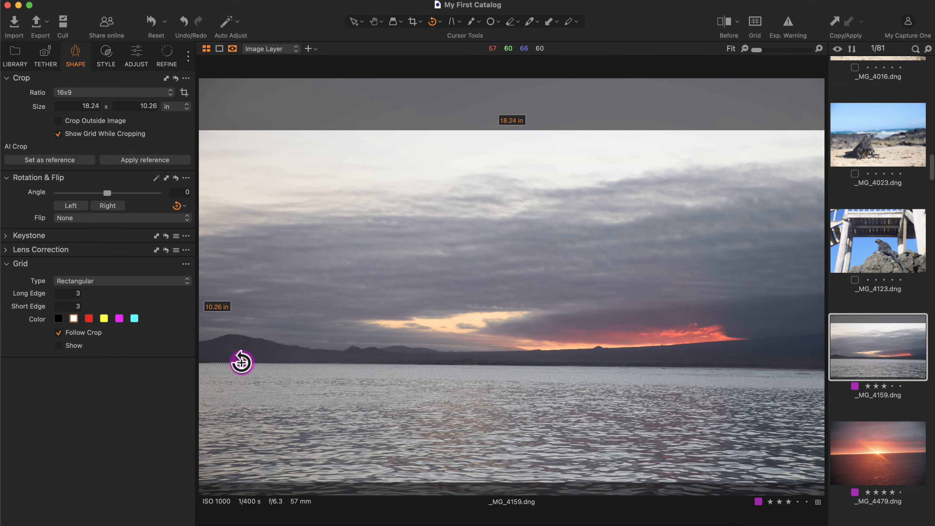
left_click_drag(305, 364, 723, 366)
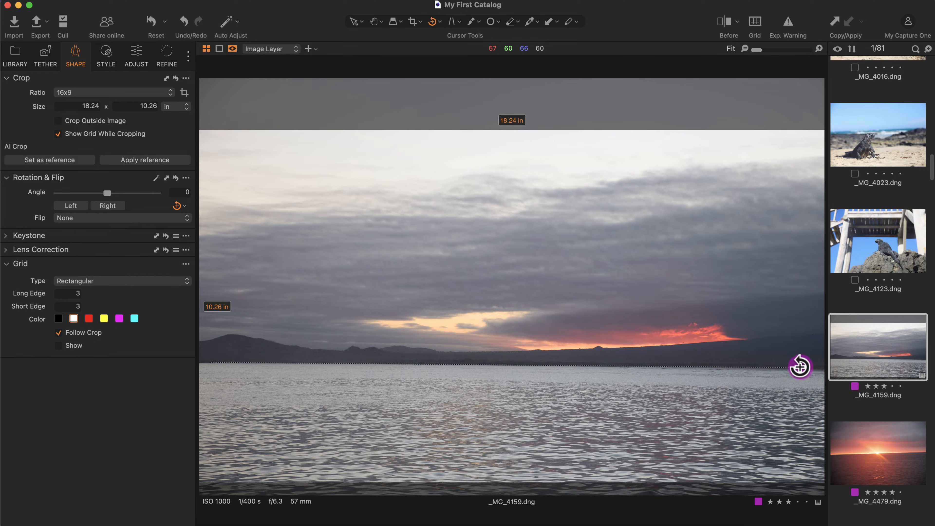
left_click_drag(801, 367, 802, 369)
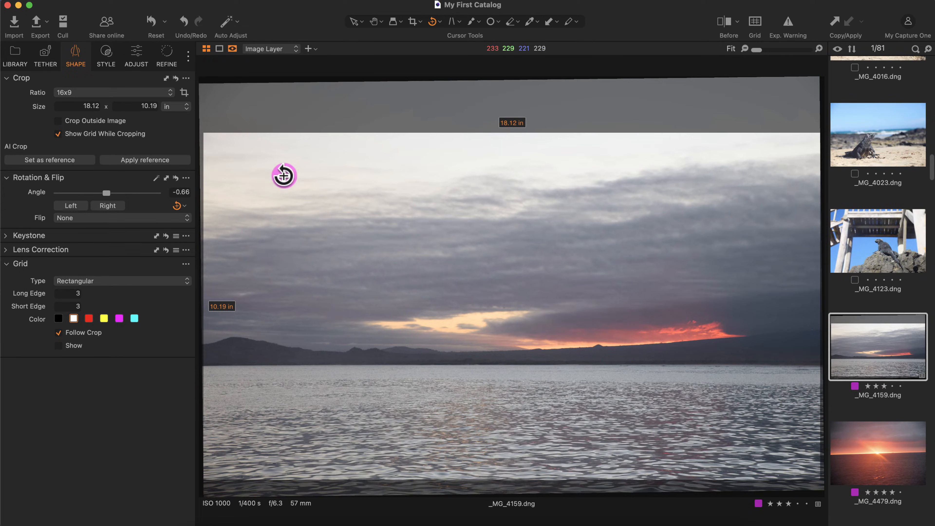
left_click(356, 21)
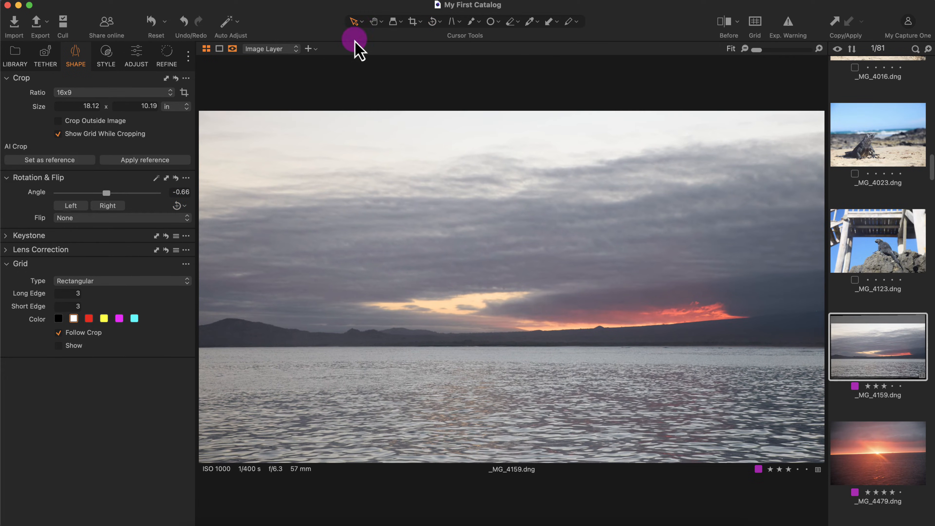
Bring up the Sharpening and Noise Reduction tools and examine the noise in the sunset sky and dark hillside at 1000% magnification
left_click(458, 308)
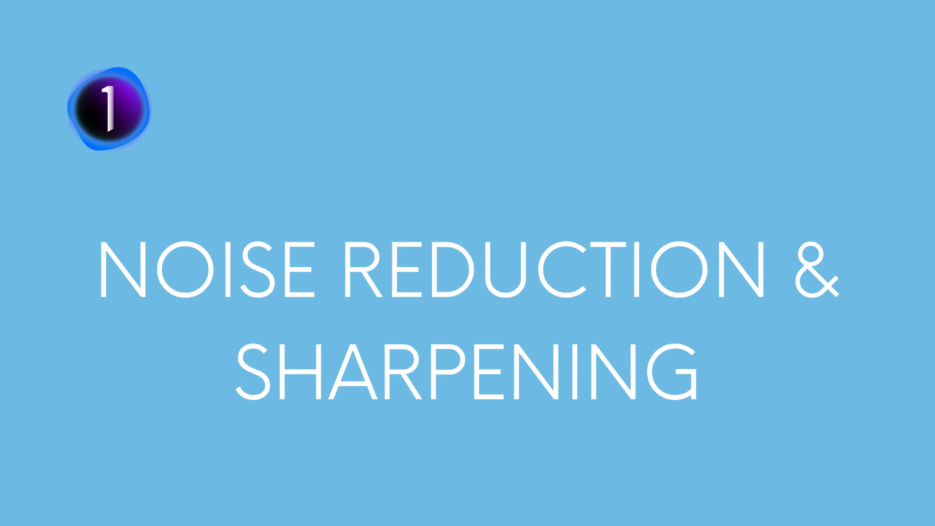
left_click(497, 214)
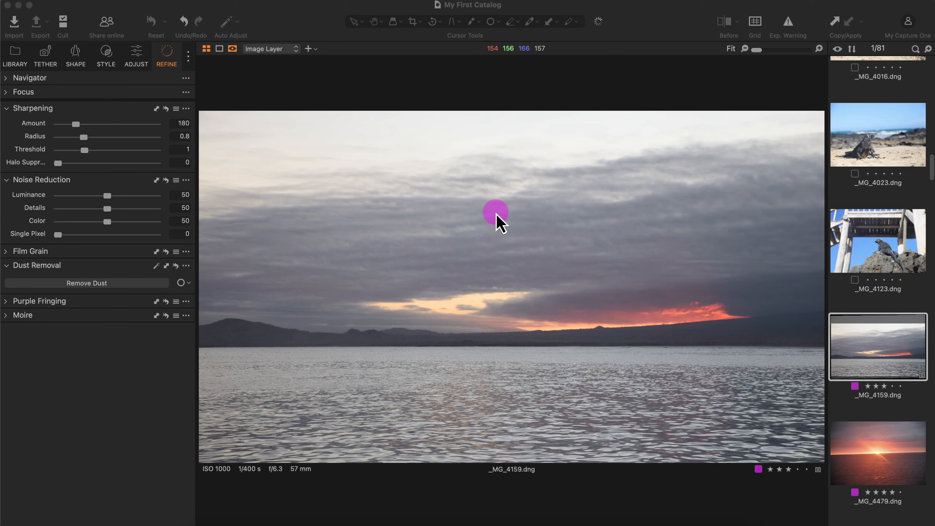
left_click(568, 354)
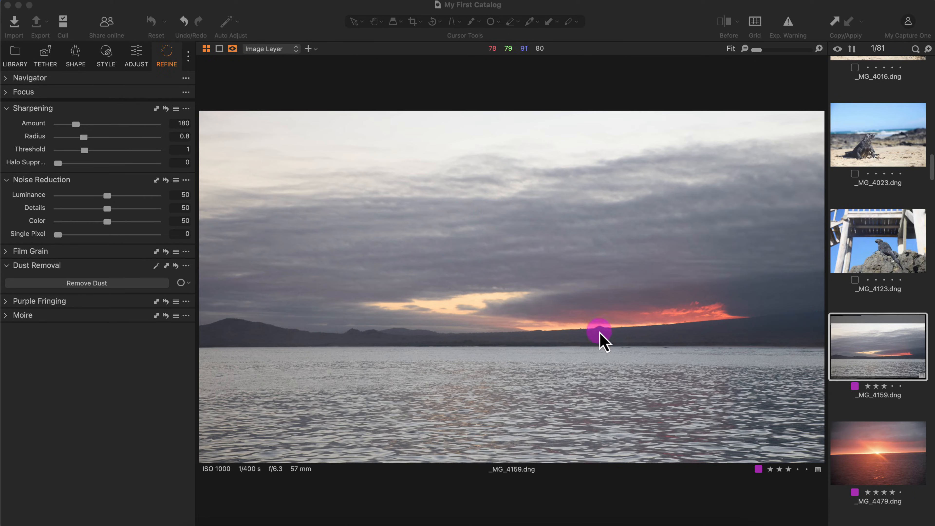
key("h")
left_click(607, 324)
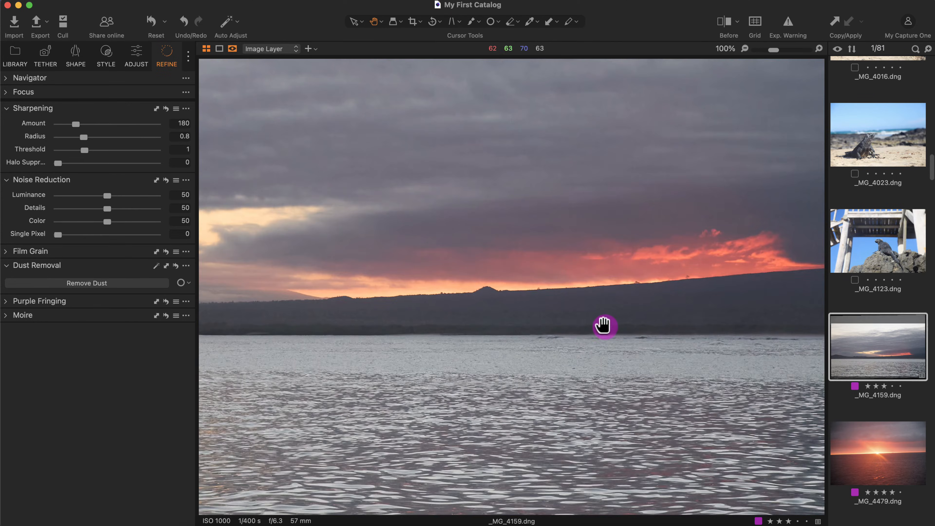
scroll(603, 326, "up", 10)
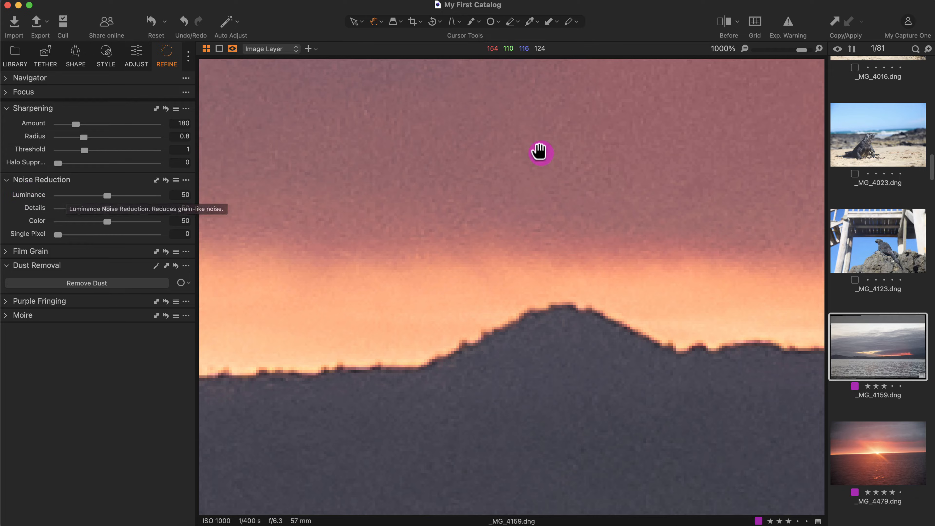
left_click_drag(490, 126, 491, 181)
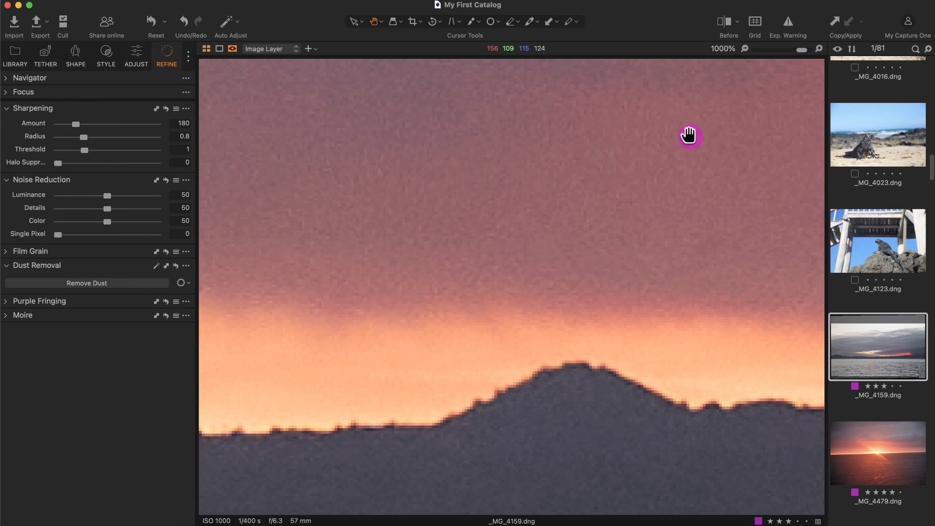
left_click_drag(621, 211, 516, 88)
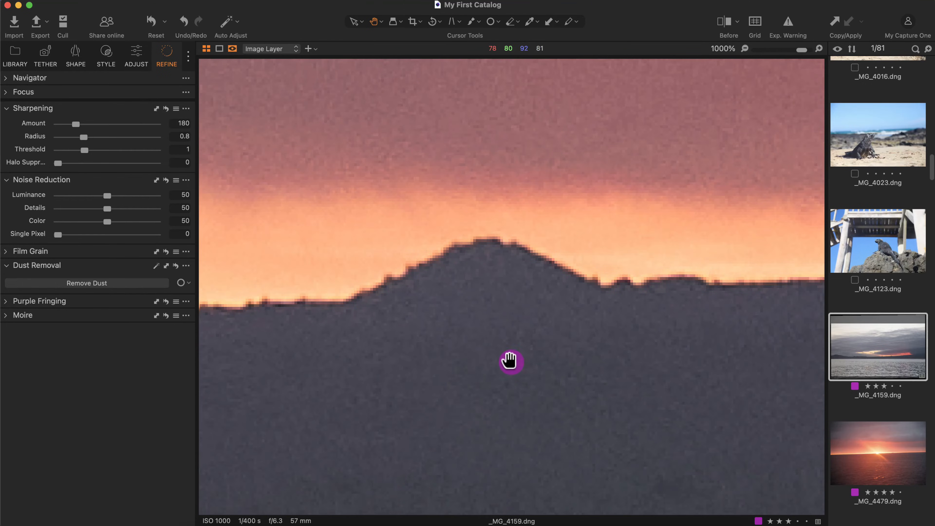
left_click_drag(507, 361, 517, 286)
left_click_drag(409, 250, 414, 372)
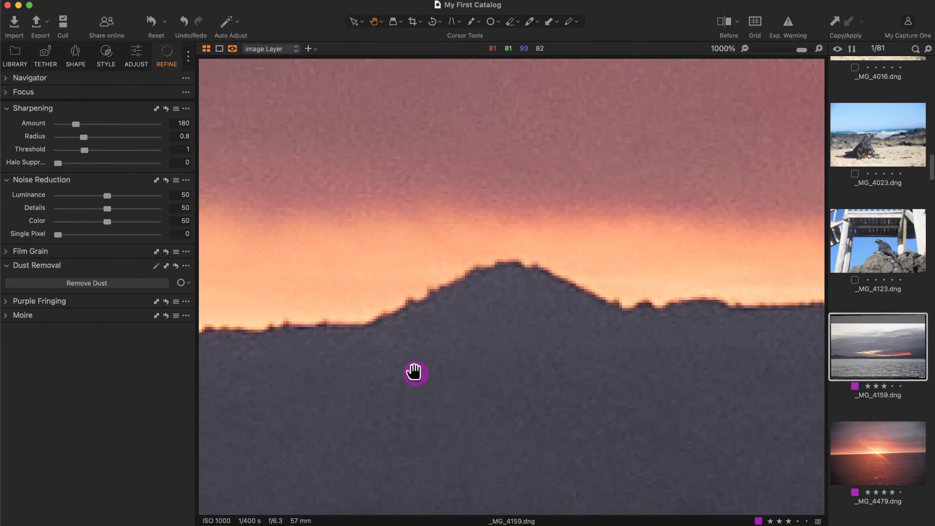
left_click_drag(567, 345, 734, 288)
left_click_drag(296, 253, 309, 205)
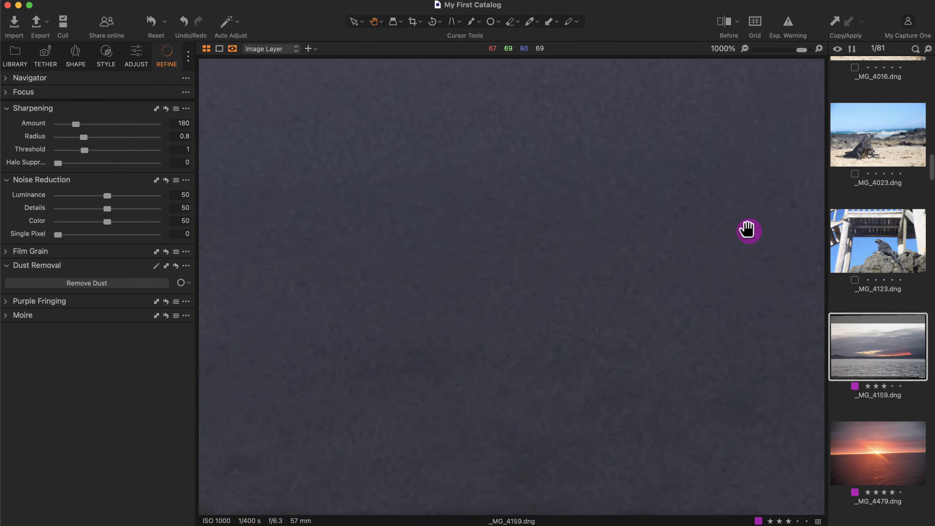
left_click_drag(722, 217, 494, 283)
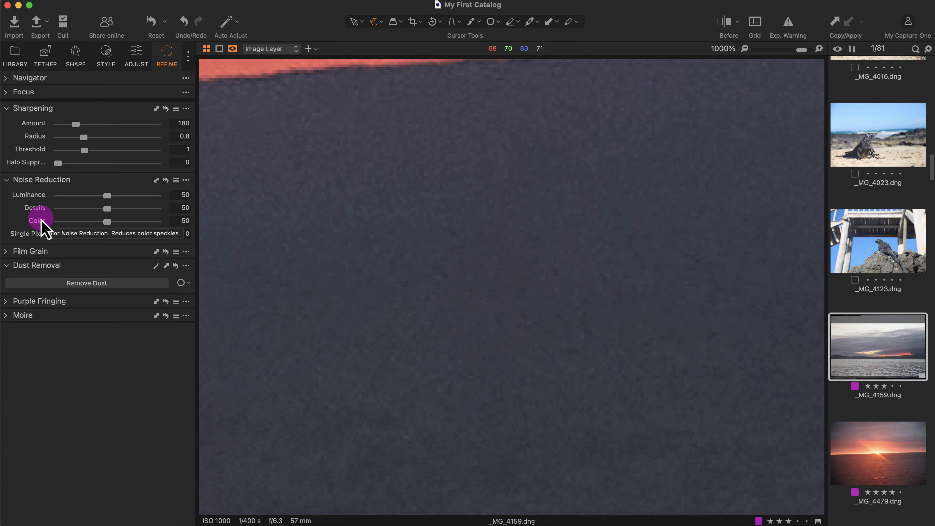
Try Luminance and Color noise reduction at 0, and restore the default noise reduction settings
left_click_drag(106, 197, 12, 200)
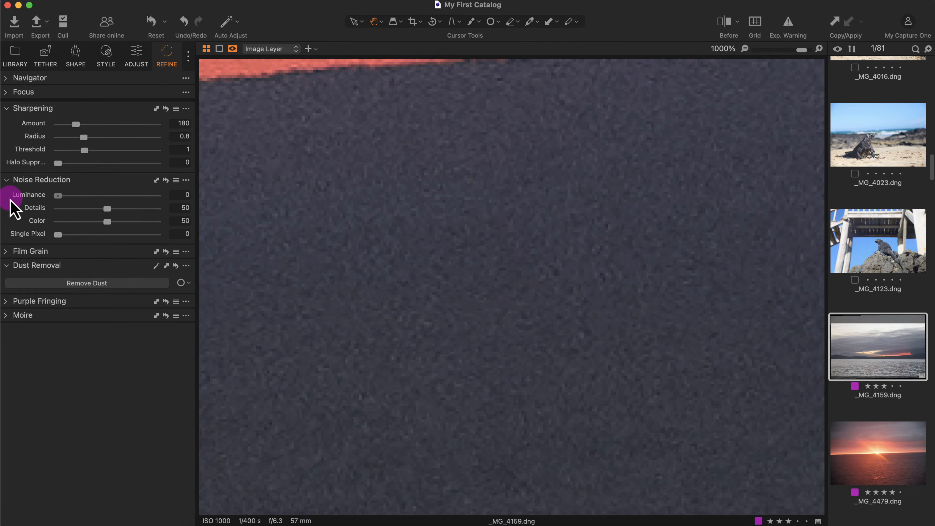
left_click_drag(106, 222, 47, 226)
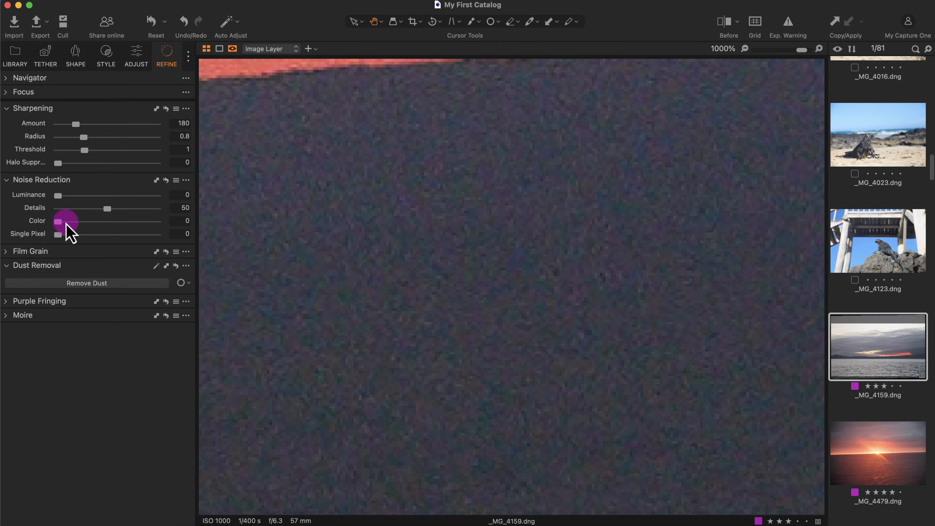
left_click(166, 180)
Set noise reduction Luminance to 87 and Details to 62 while viewing the red sky above the ridge
scroll(461, 245, "up", 15)
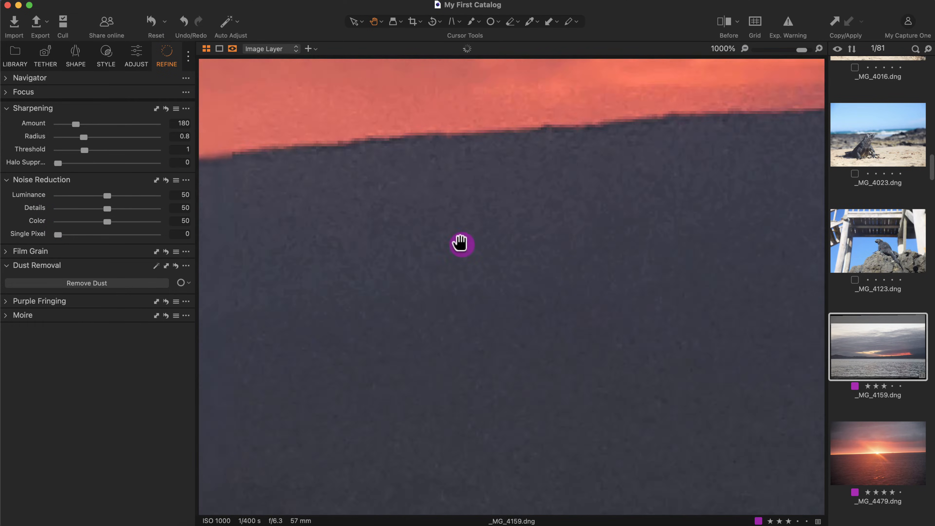
scroll(572, 364, "down", 10)
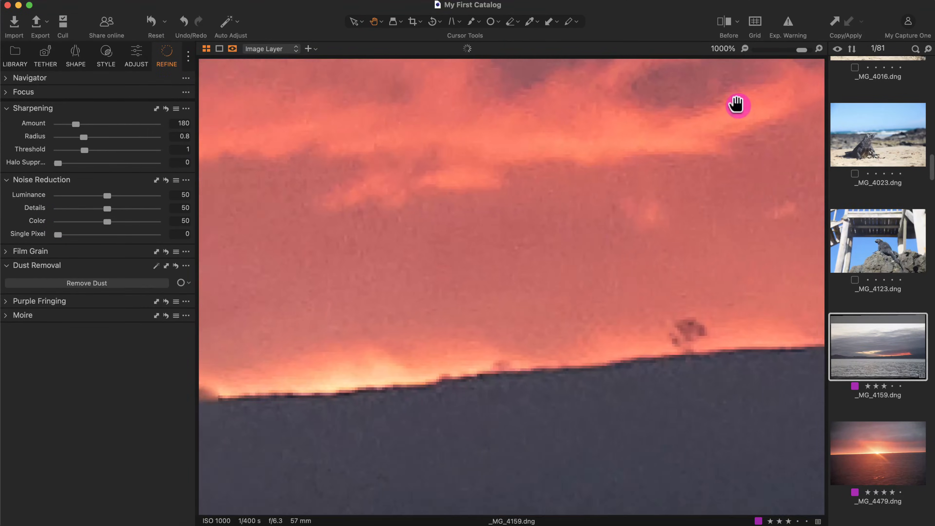
left_click_drag(107, 196, 142, 203)
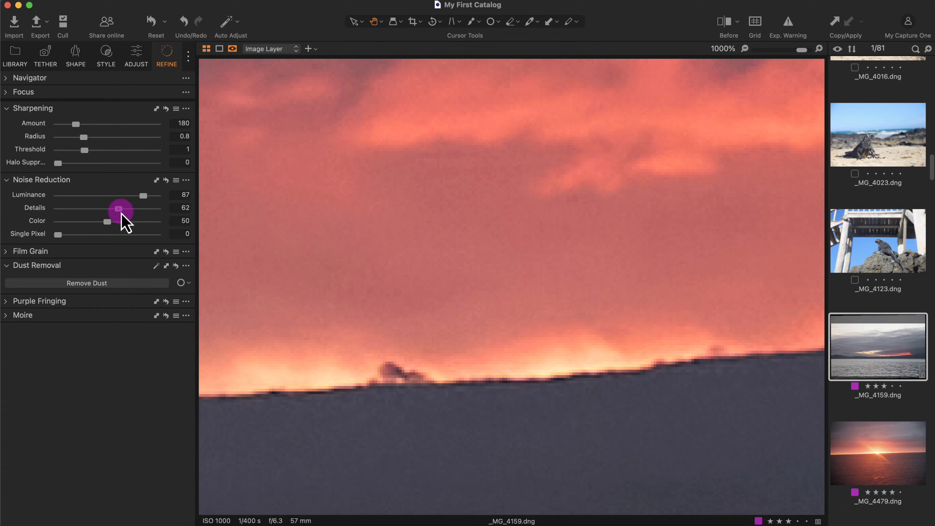
Expand the Focus and Navigator tools and centre the view on the mountain peak along the horizon
left_click(6, 92)
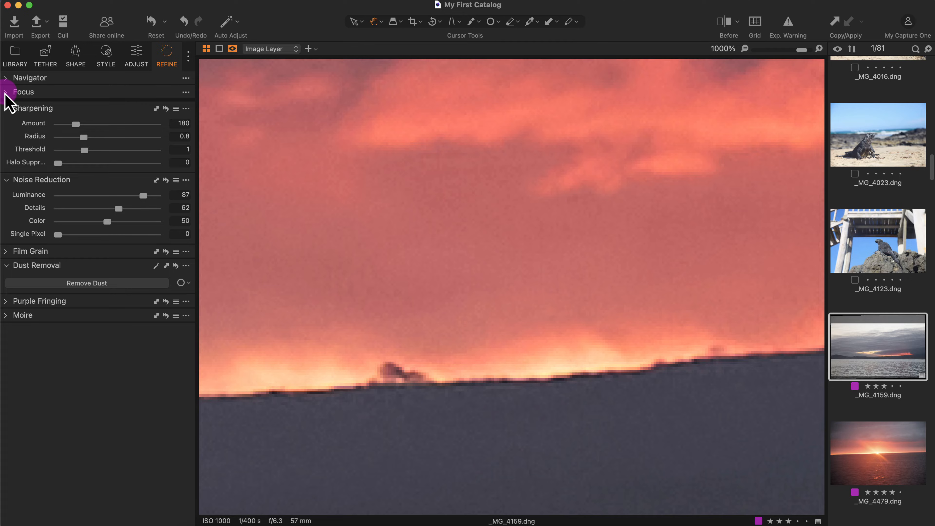
left_click(7, 79)
left_click(152, 164)
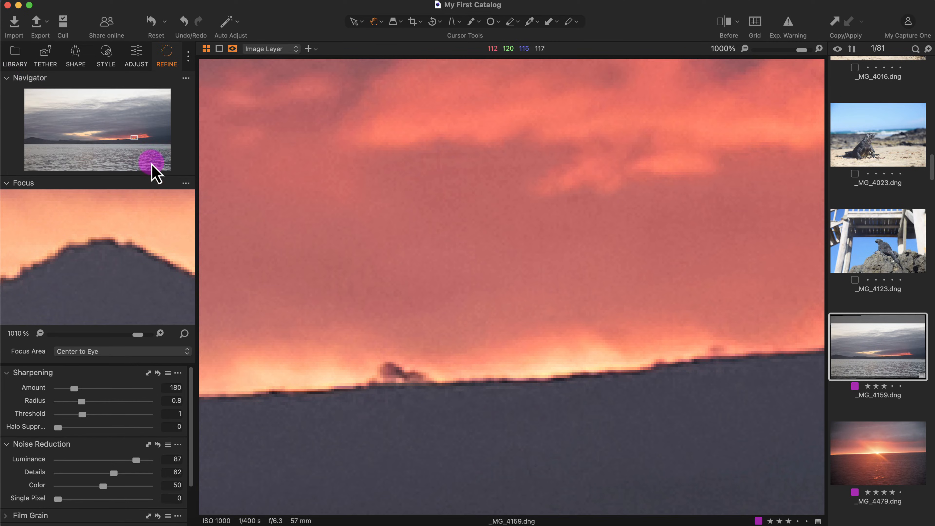
left_click_drag(152, 165, 117, 139)
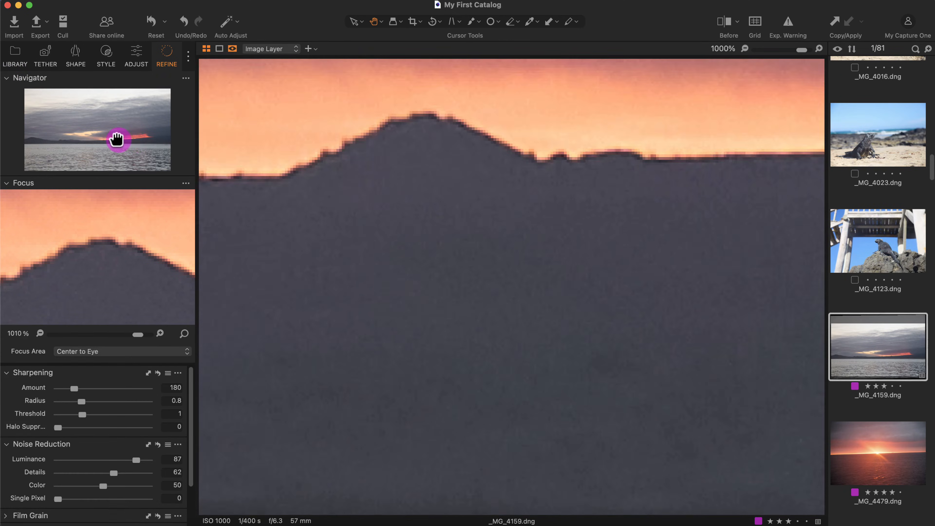
Magnify the mountain peak to 1600% in the viewer and set the Focus preview zoom to 823%
left_click_drag(69, 261, 88, 254)
scroll(474, 236, "up", 5)
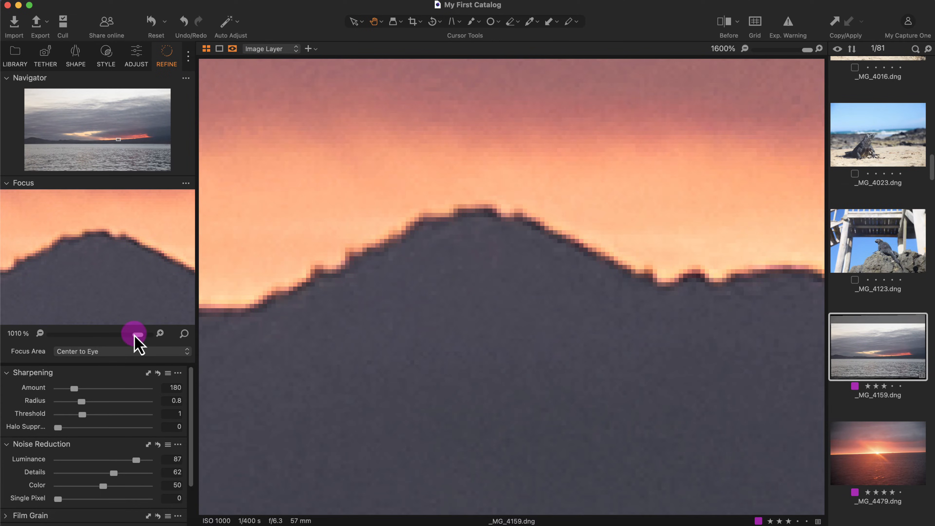
left_click_drag(136, 334, 132, 335)
scroll(170, 414, "down", 3)
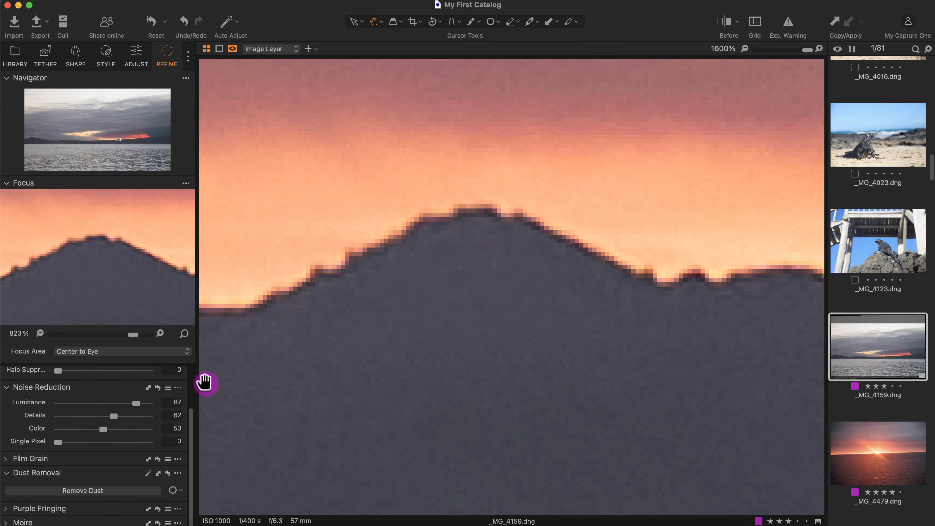
Set the sharpening Amount to 266 and Halo Suppression to 51 while viewing the peak's edge
left_click_drag(461, 207, 464, 335)
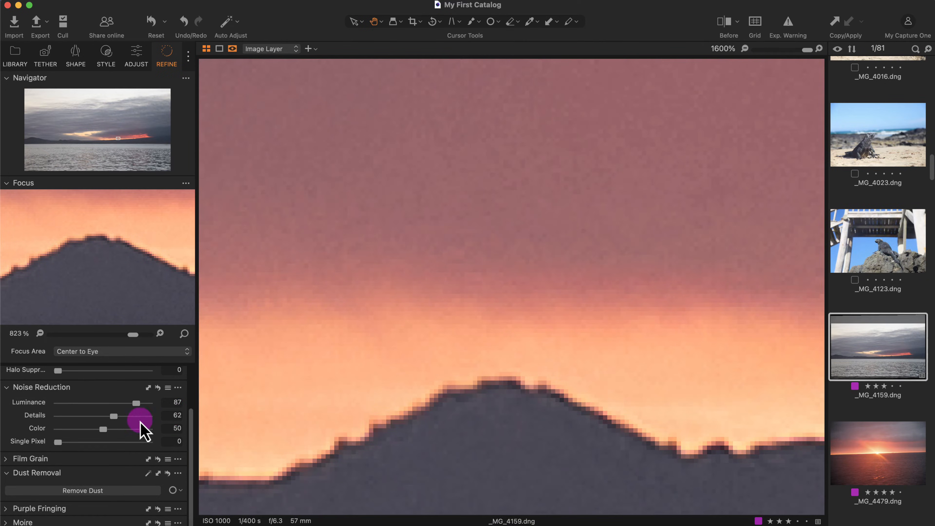
left_click_drag(453, 382, 462, 302)
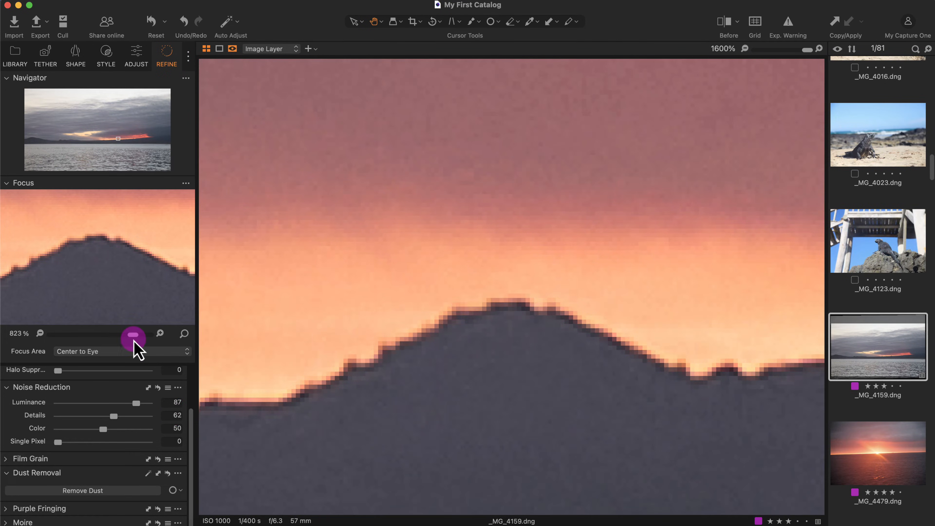
scroll(65, 431, "up", 3)
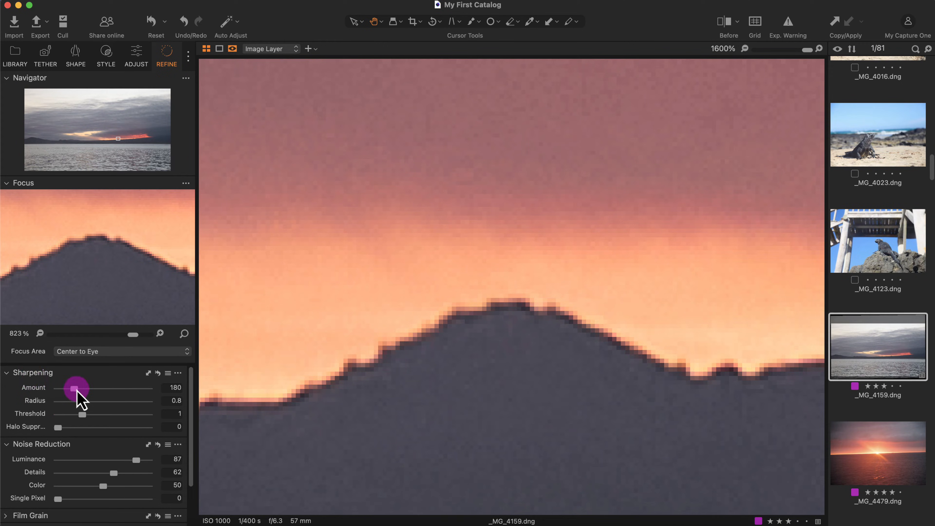
mouse_move(77, 391)
left_mouse_down()
mouse_move(117, 391)
mouse_move(75, 391)
mouse_move(84, 397)
left_mouse_up()
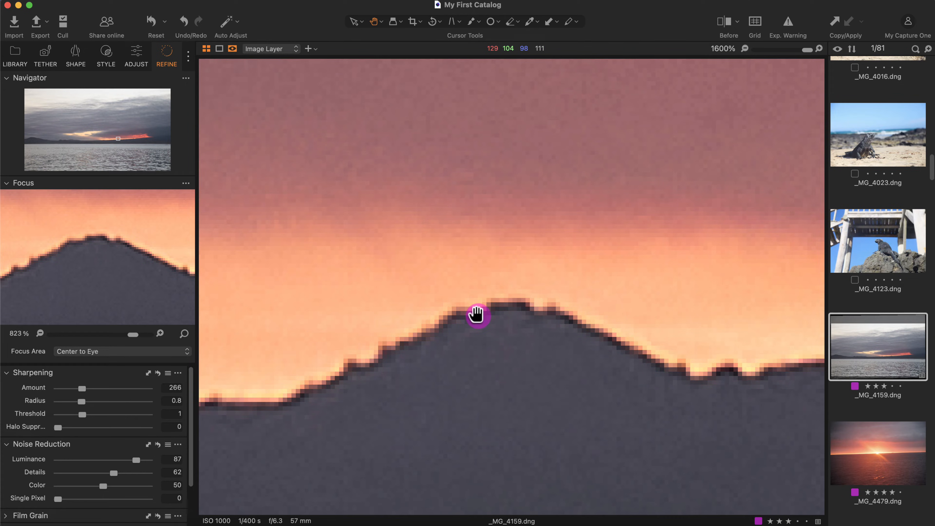
left_click_drag(60, 427, 104, 428)
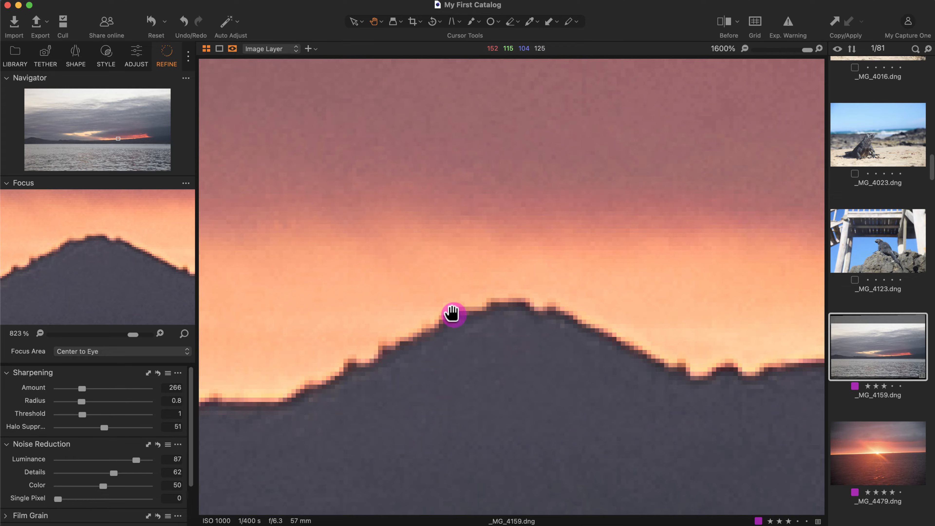
Increase the sharpening Amount to 405 and Radius to 1.1, judging the effect on the mountain peak at 1600%
double_click(441, 354)
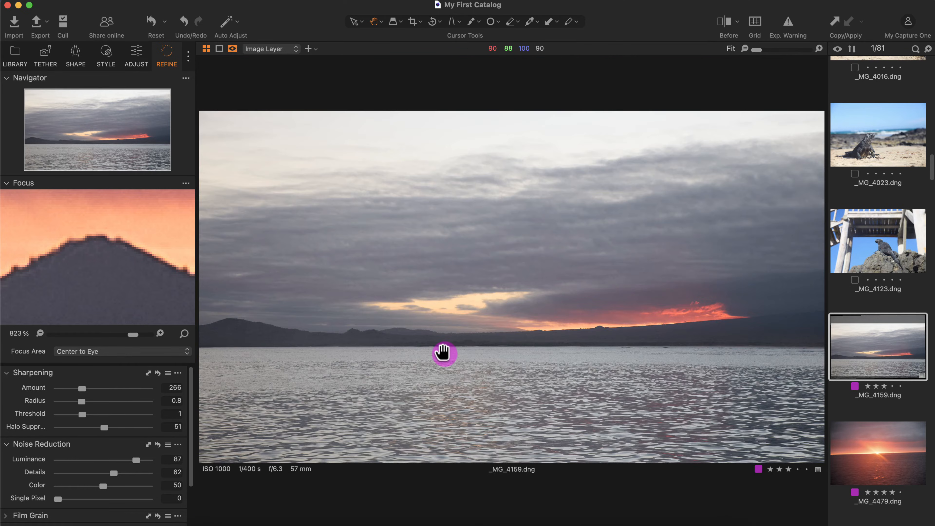
scroll(616, 332, "up", 8)
left_click_drag(332, 444, 714, 107)
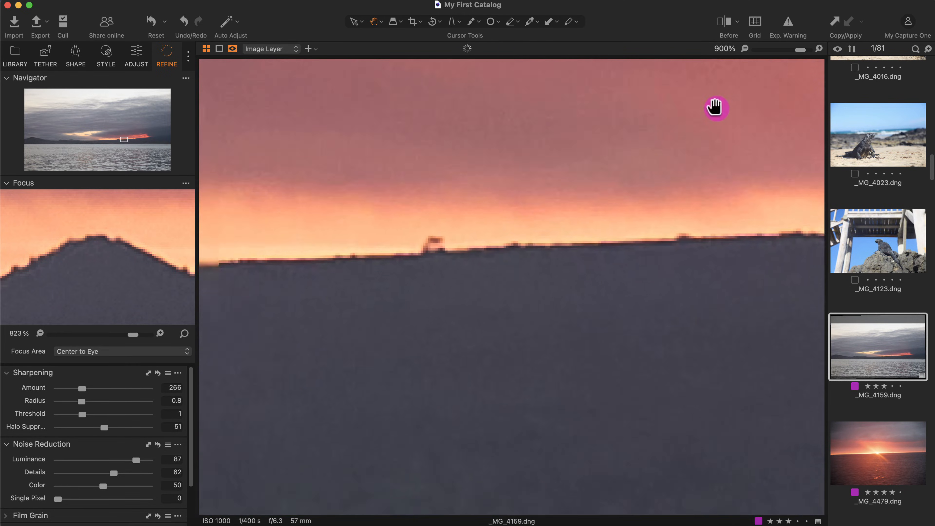
left_click_drag(343, 250, 710, 379)
left_click_drag(287, 278, 532, 259)
scroll(562, 342, "up", 3)
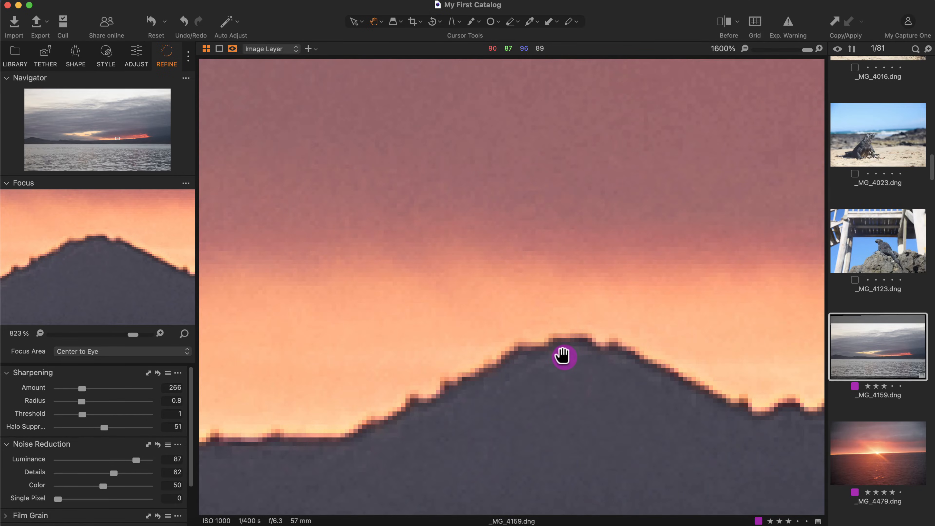
left_click_drag(577, 378, 486, 328)
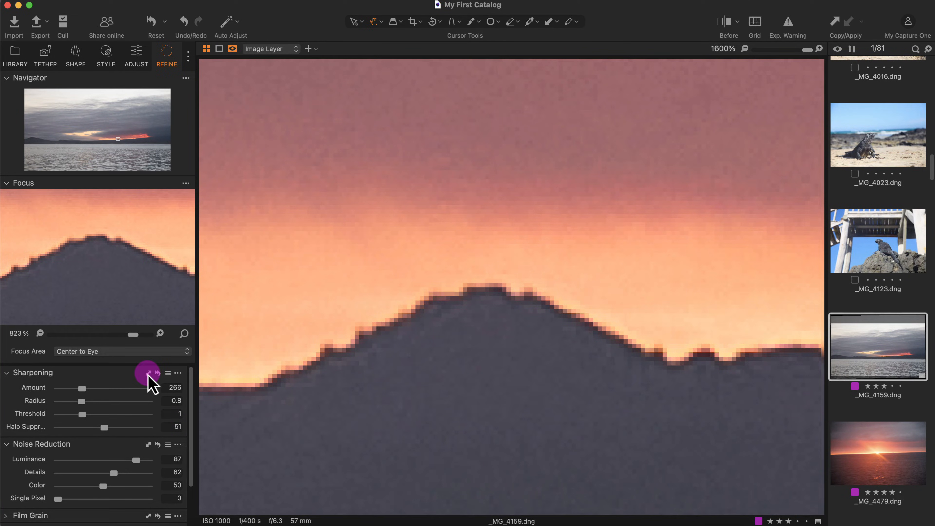
left_click_drag(82, 389, 90, 406)
left_click(86, 403)
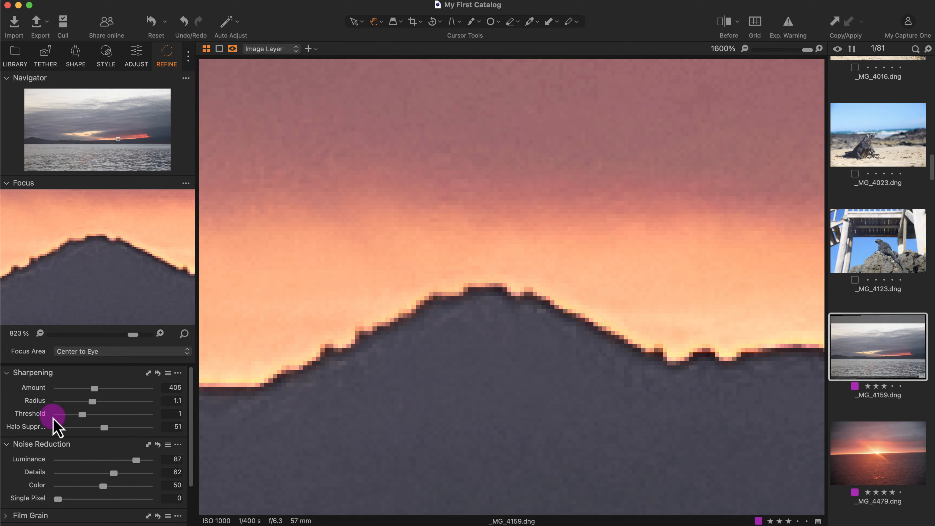
Try the sharpening Threshold at 0 and set it to 2
left_click(82, 414)
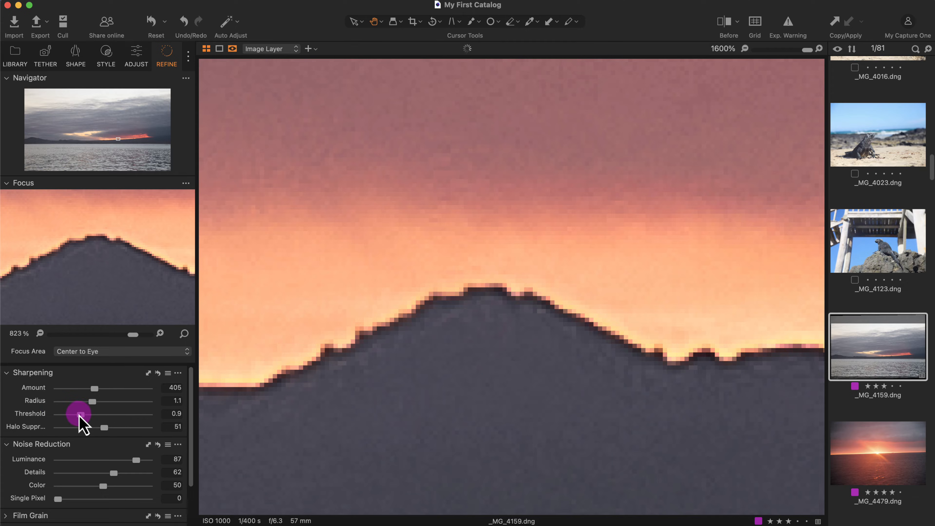
left_click_drag(81, 414, 58, 415)
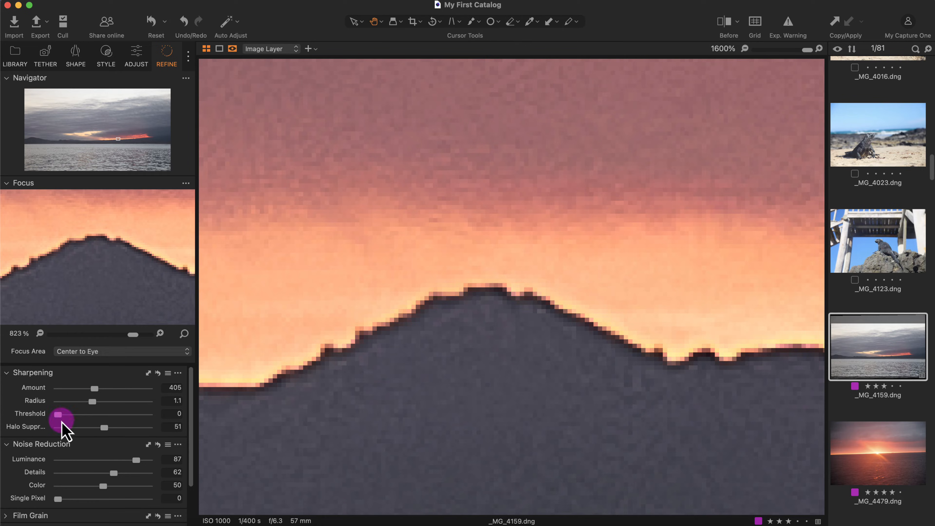
left_click_drag(60, 418, 82, 418)
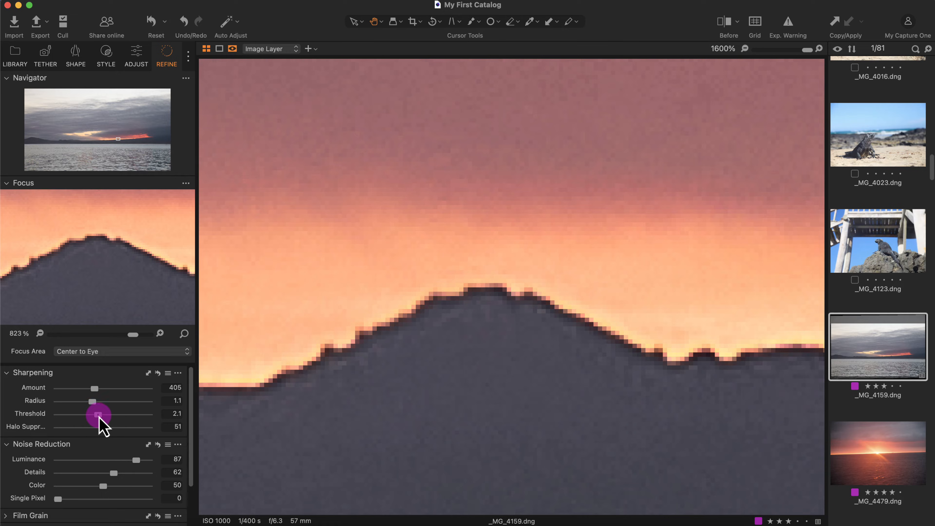
mouse_move(98, 415)
left_mouse_down()
mouse_move(110, 415)
mouse_move(80, 420)
left_mouse_up()
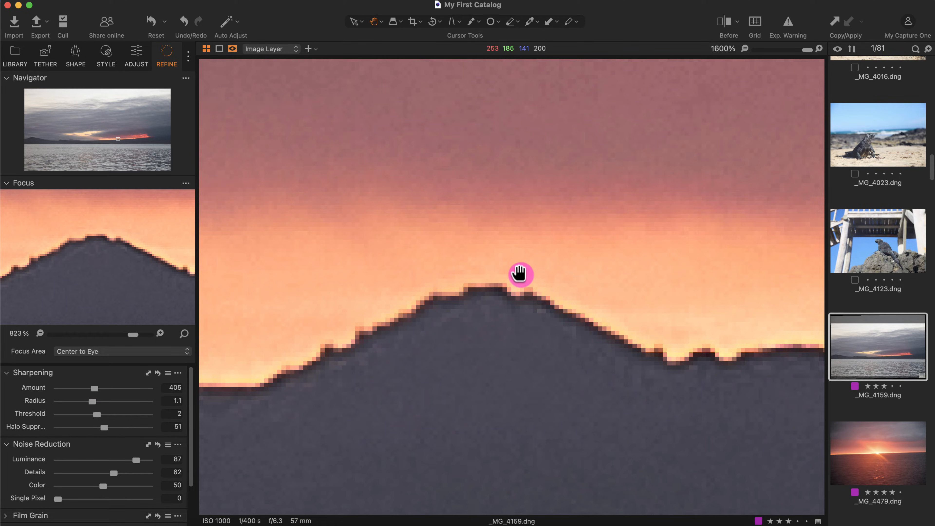
Compare the mountain peak before and after the adjustments, and fit the whole photo in the viewer
left_click(724, 22)
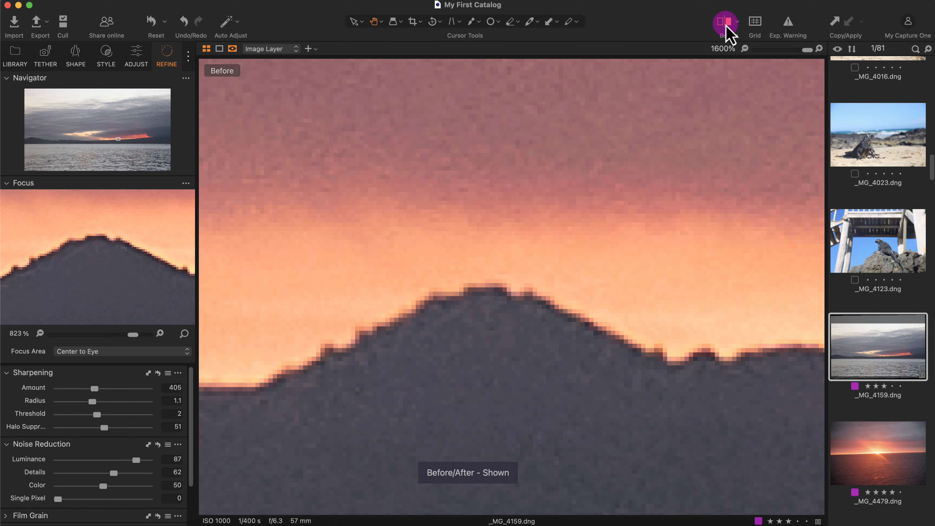
left_click(724, 22)
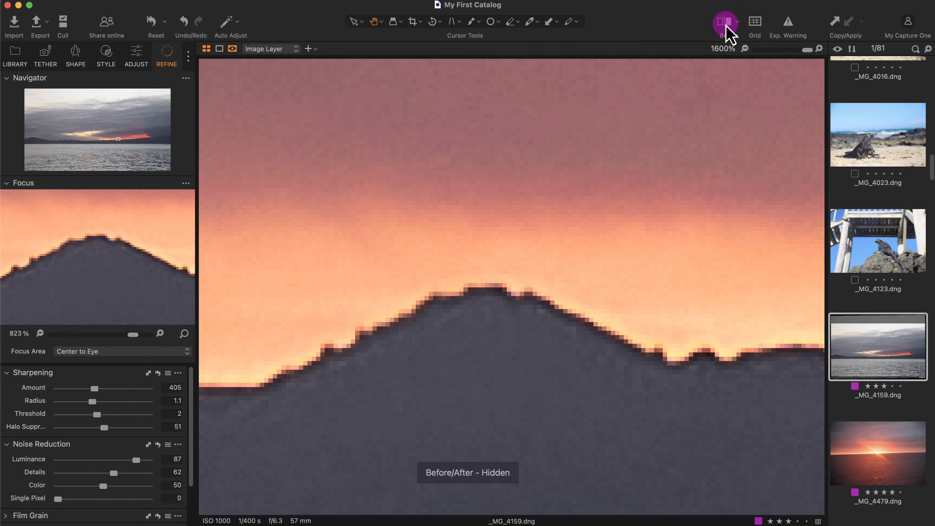
left_click(724, 22)
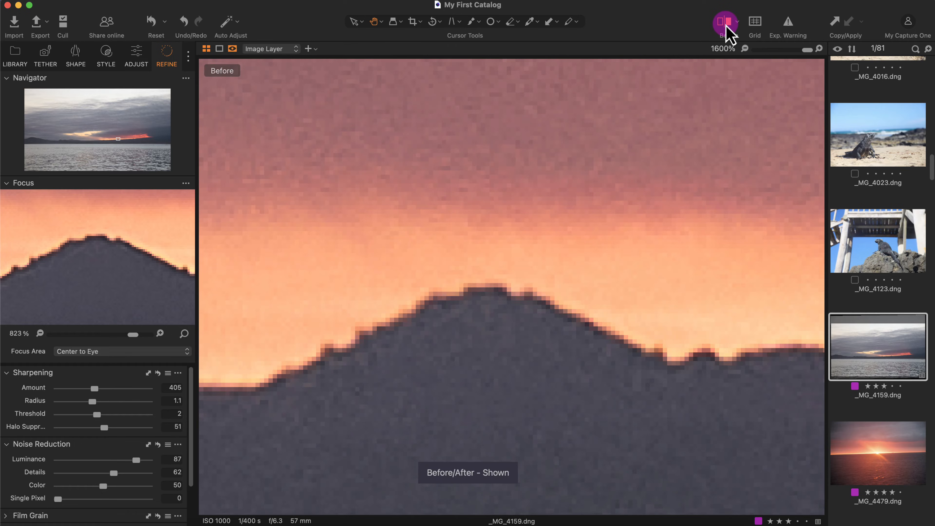
left_click(724, 22)
key("super+0")
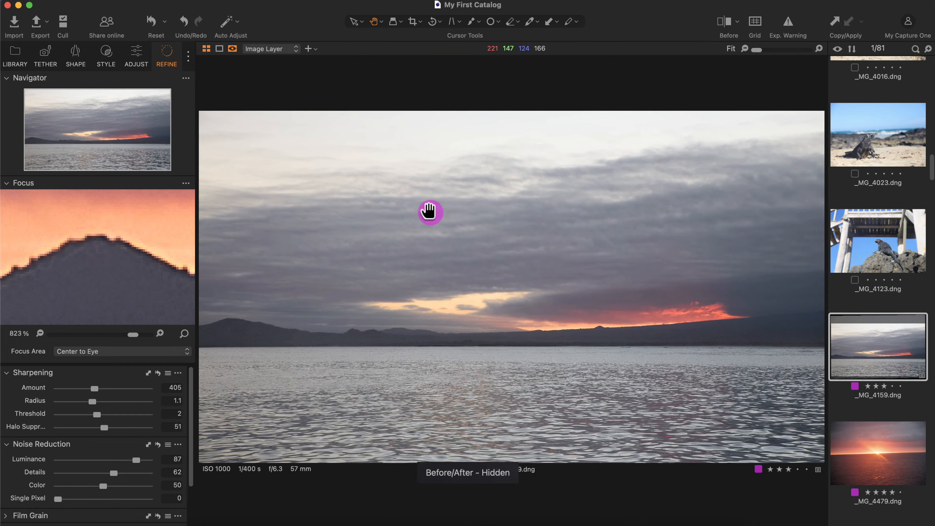
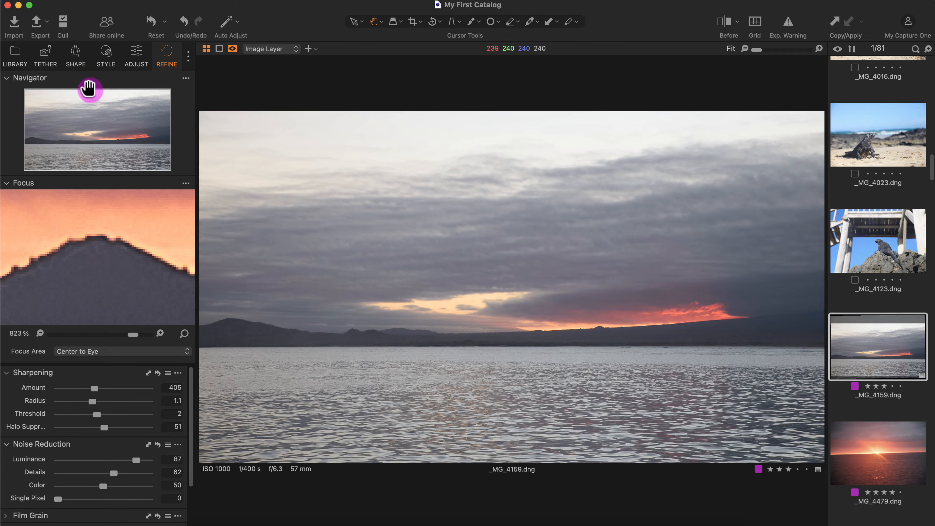
Set the exposure Contrast to 10 and the Color Editor's overall Saturation to 4.9
left_click(135, 55)
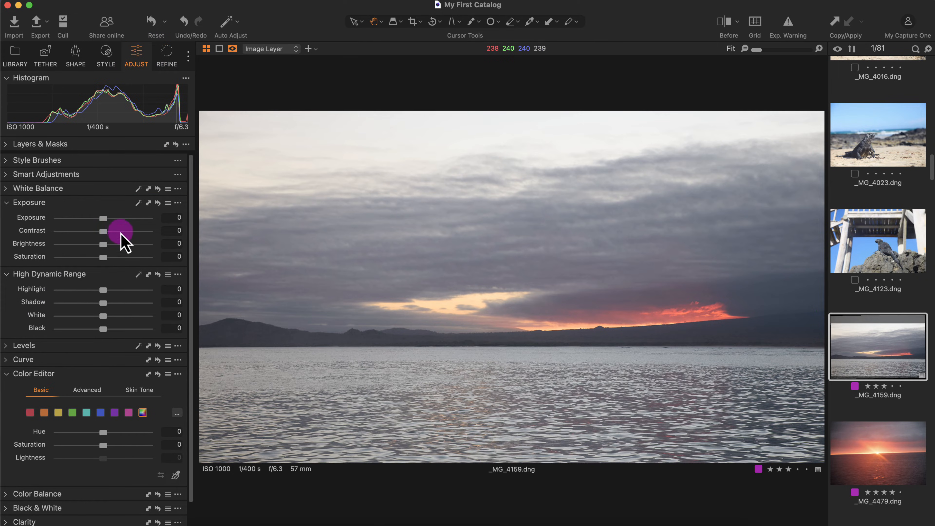
mouse_move(105, 232)
left_mouse_down()
mouse_move(121, 233)
mouse_move(112, 232)
left_mouse_up()
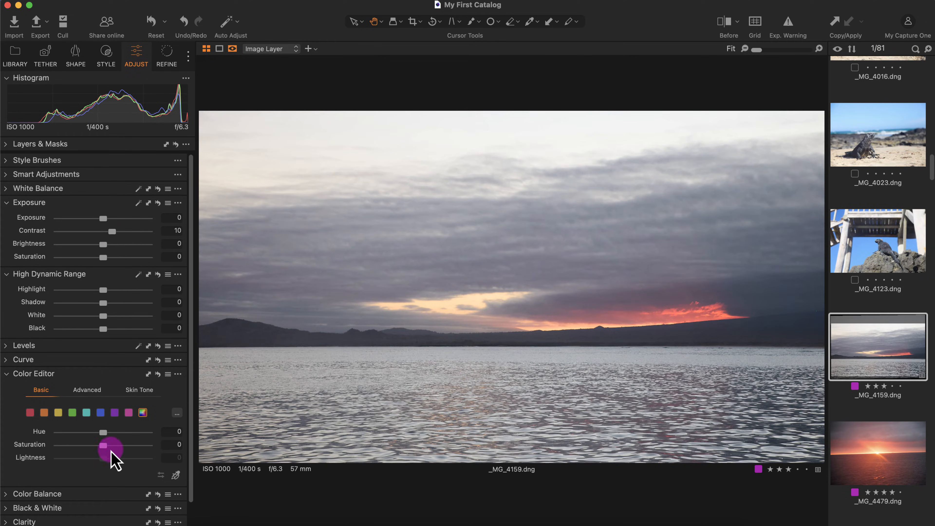
left_click_drag(106, 445, 103, 445)
Compare the full sunset photo before and after with the Split View Slider, moving the divider across the image
left_click(544, 243)
key("y")
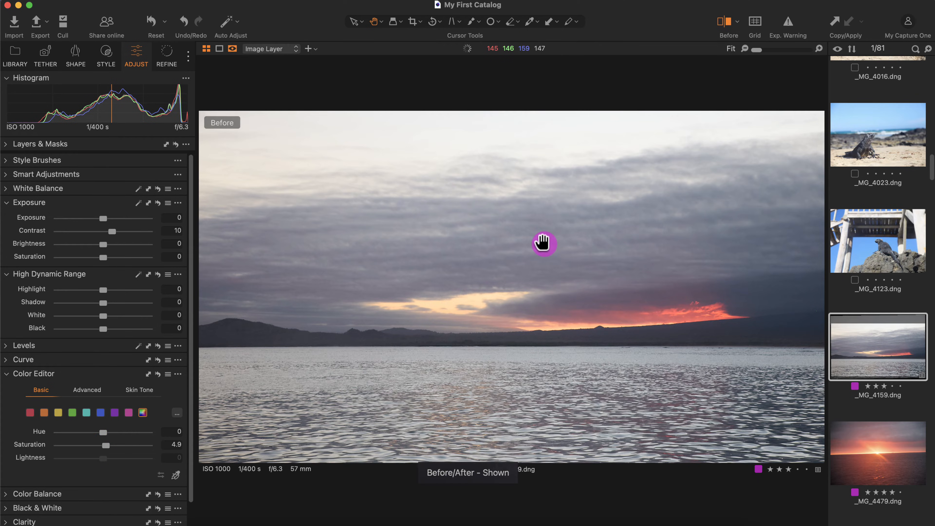
left_click(737, 22)
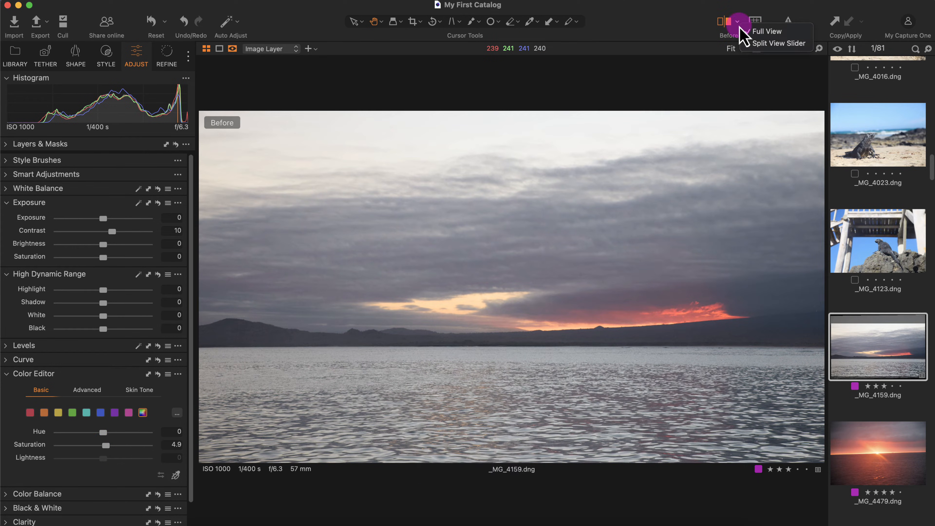
left_click(751, 43)
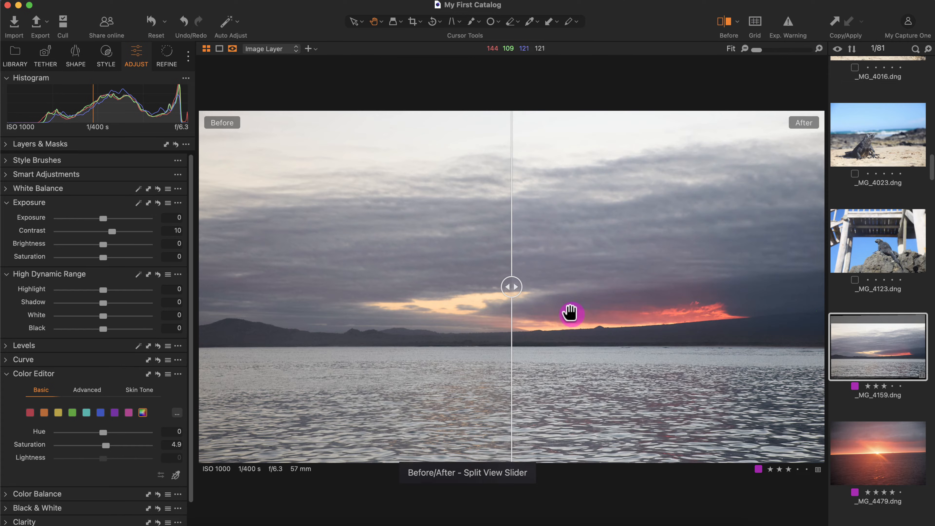
left_click_drag(513, 288, 359, 300)
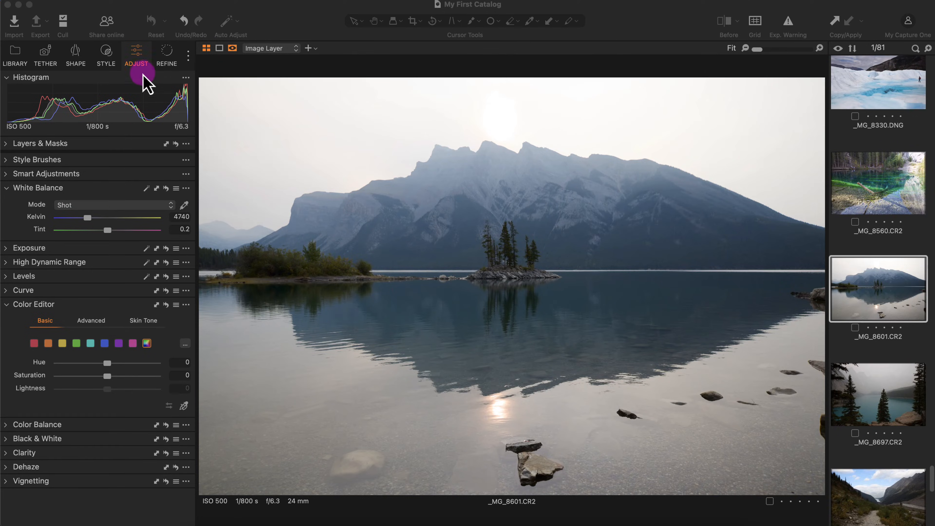
Try the lake photo's White Balance with Kelvin at 8501 and with a higher Tint, restoring each value to its default
left_click(61, 193)
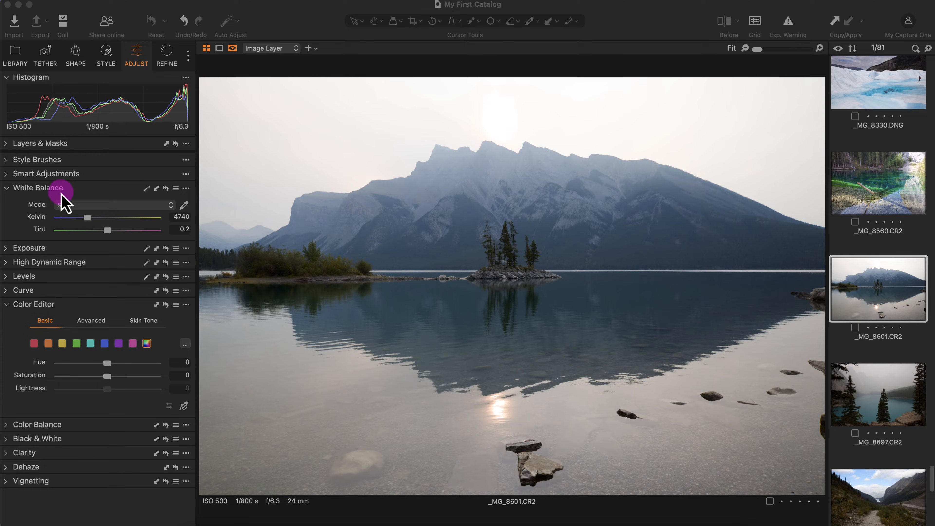
left_click(326, 180)
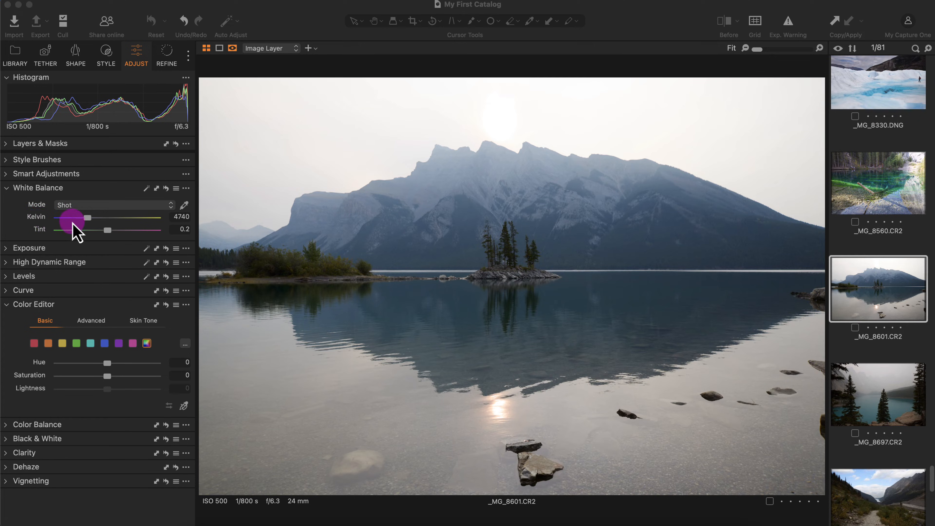
left_click_drag(87, 218, 115, 218)
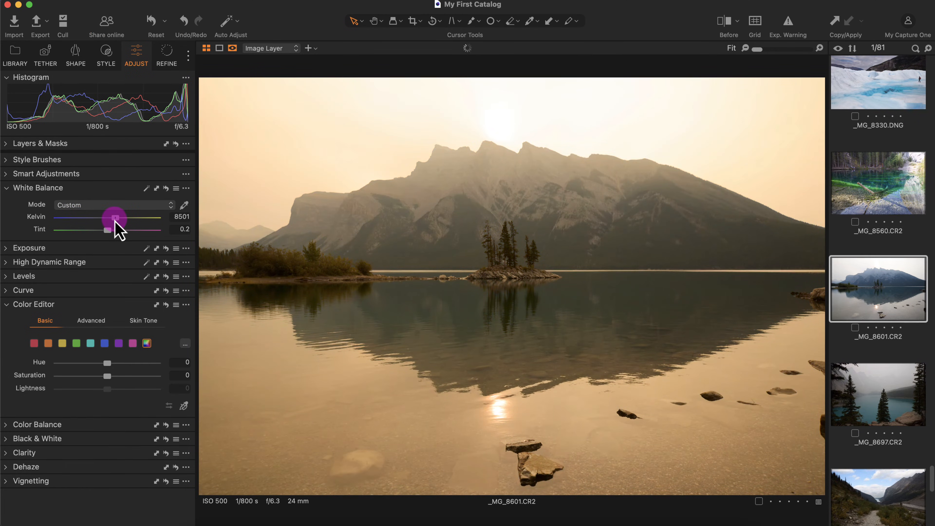
double_click(115, 220)
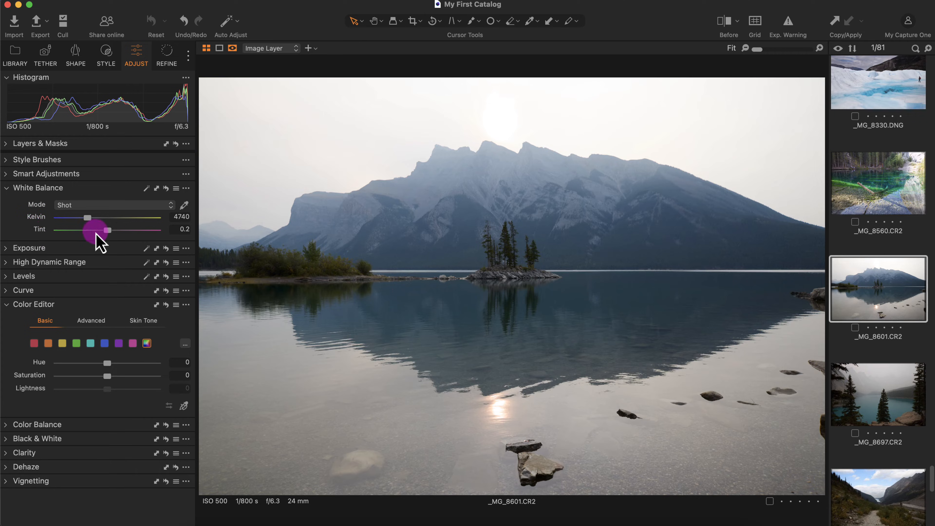
left_click(105, 231)
left_click_drag(104, 231, 133, 231)
double_click(133, 232)
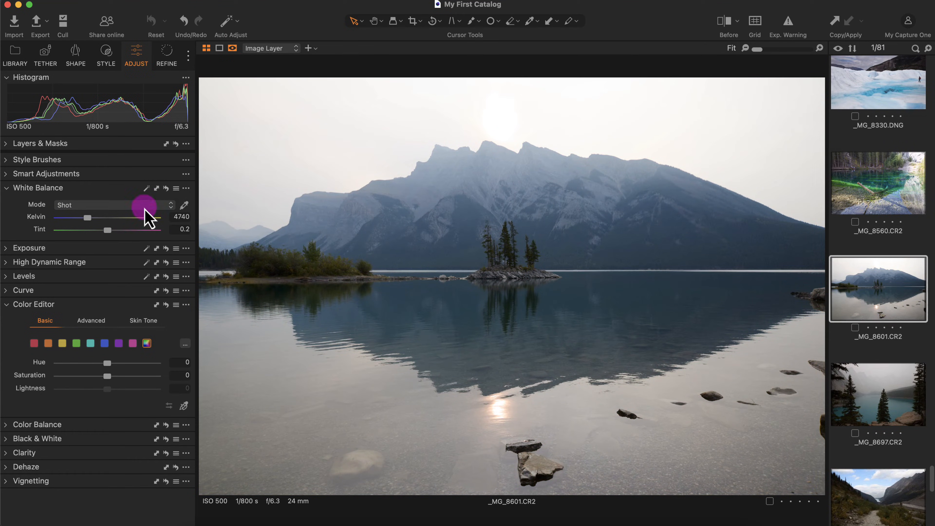
Try automatic white balance and the Cloudy and Shade modes on the lake photo, and return the mode to Shot
left_click(147, 188)
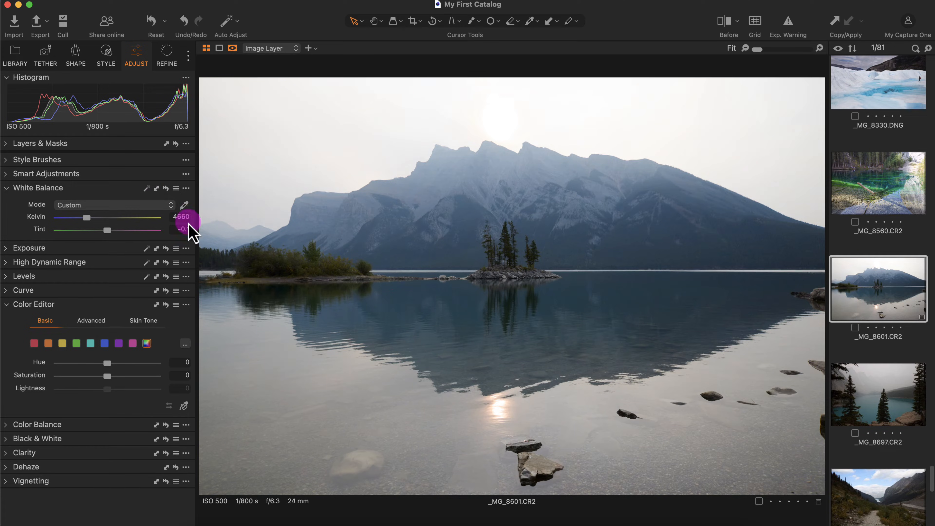
left_click(166, 188)
left_click(65, 209)
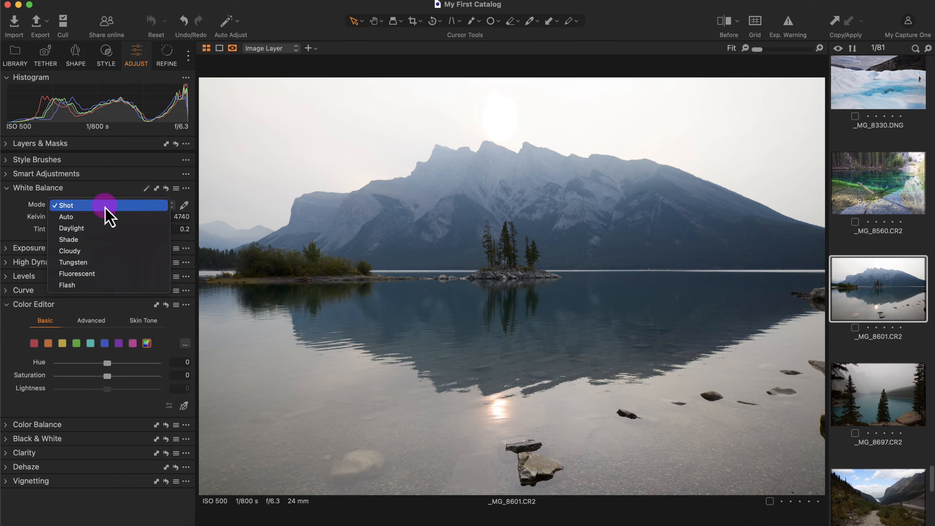
left_click(151, 250)
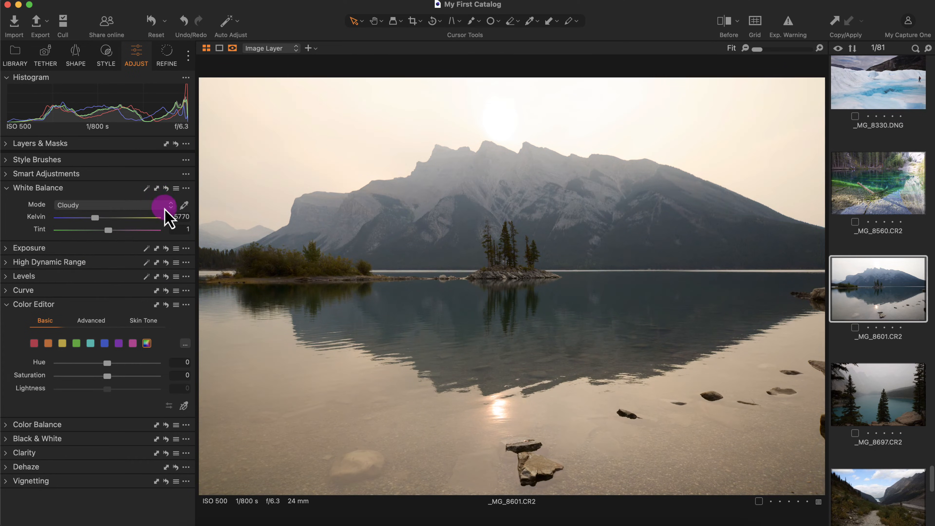
left_click(148, 206)
left_click(133, 197)
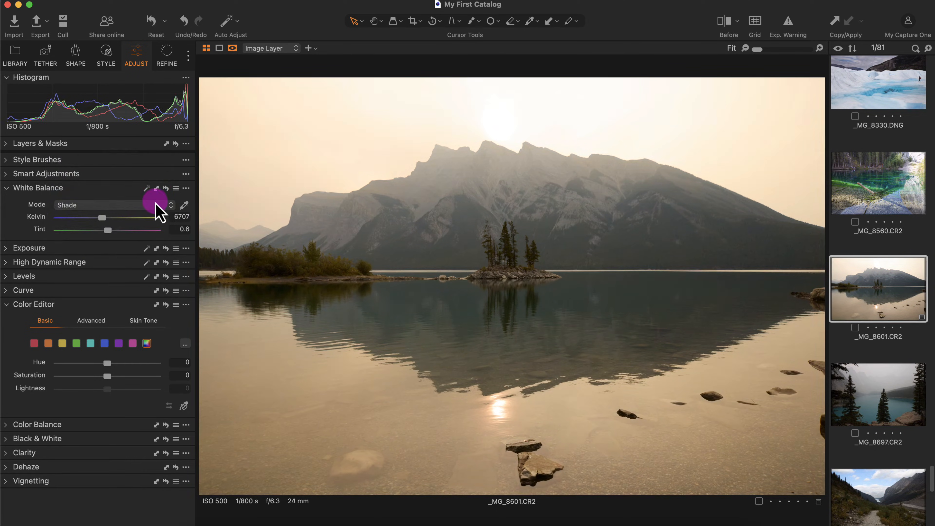
left_click(151, 205)
left_click(117, 173)
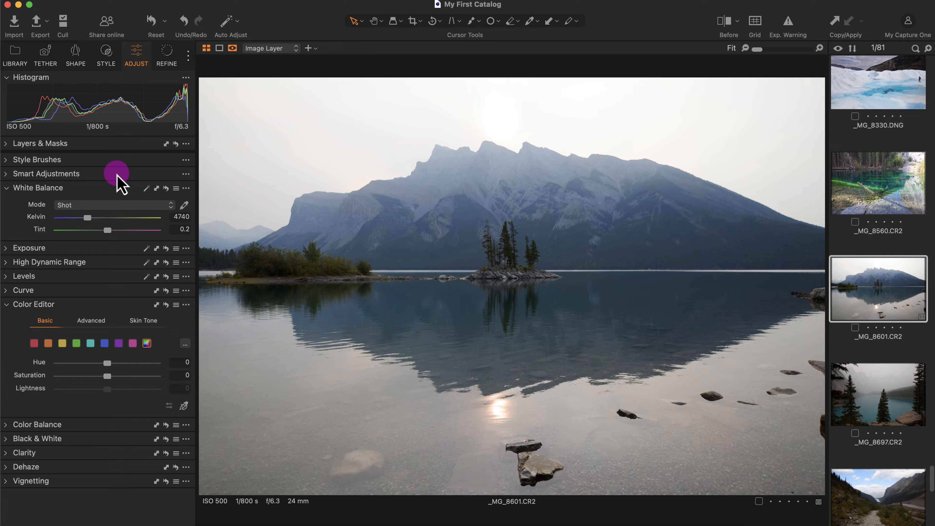
Try a warm white balance on the lake photo with Kelvin 8739 and Tint 3.8, and reset the White Balance adjustments
left_click(89, 218)
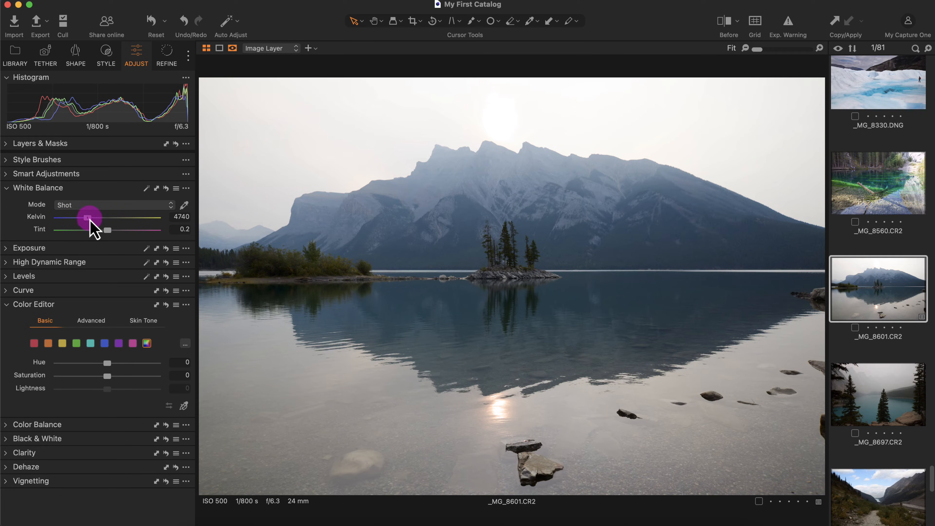
mouse_move(88, 218)
left_mouse_down()
mouse_move(45, 221)
mouse_move(158, 221)
mouse_move(115, 222)
mouse_move(126, 218)
mouse_move(108, 230)
mouse_move(120, 231)
left_mouse_up()
left_click(109, 230)
left_click(128, 218)
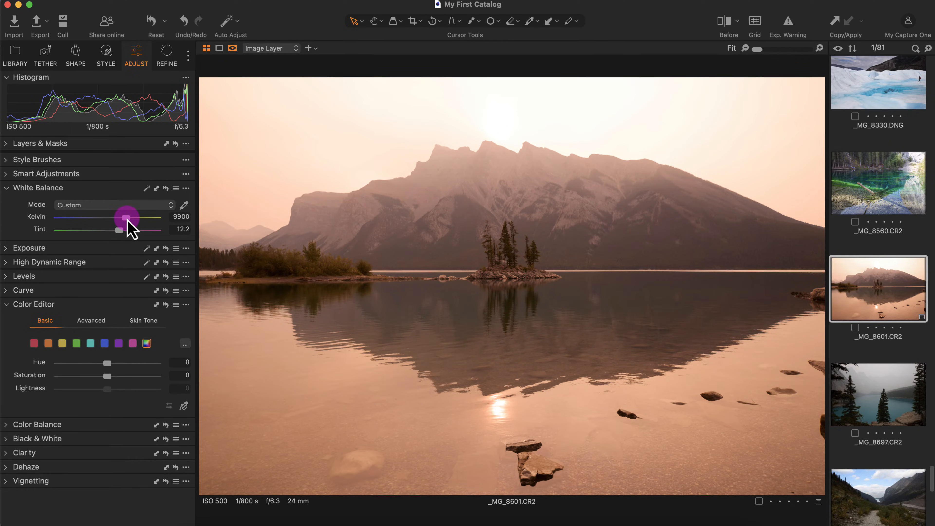
mouse_move(127, 220)
left_mouse_down()
mouse_move(112, 230)
mouse_move(117, 219)
left_mouse_up()
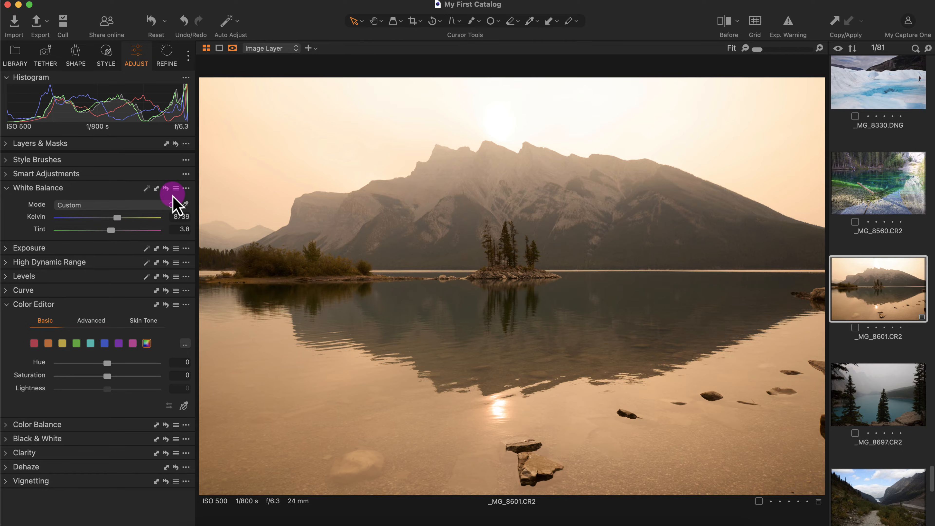
left_click(166, 188)
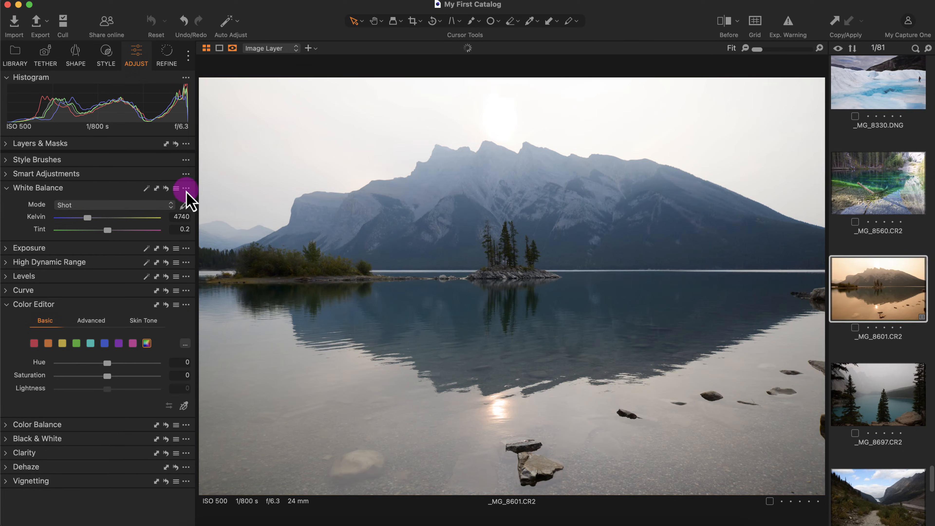
Sample white balance with Pick White Balance from the sky by the peak and the foreground rock, and adjust Kelvin and Tint warmer
left_click(184, 205)
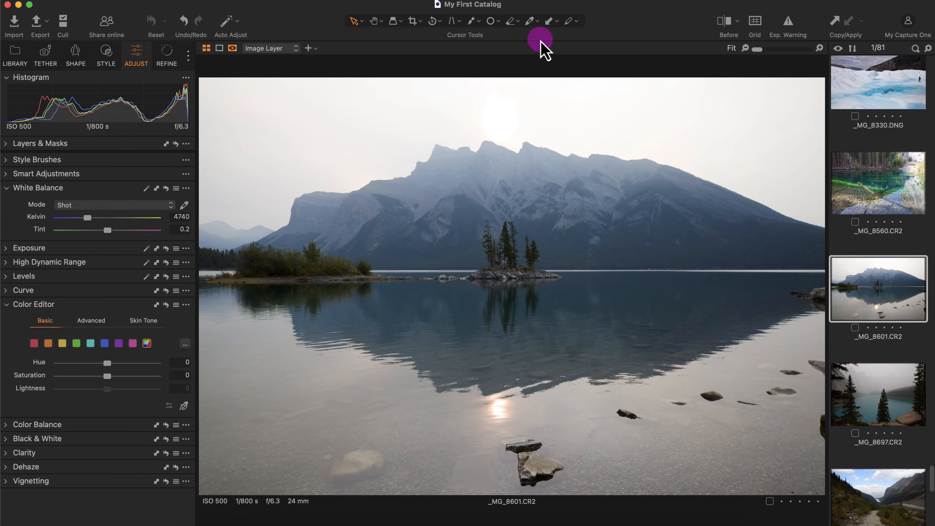
left_click(538, 23)
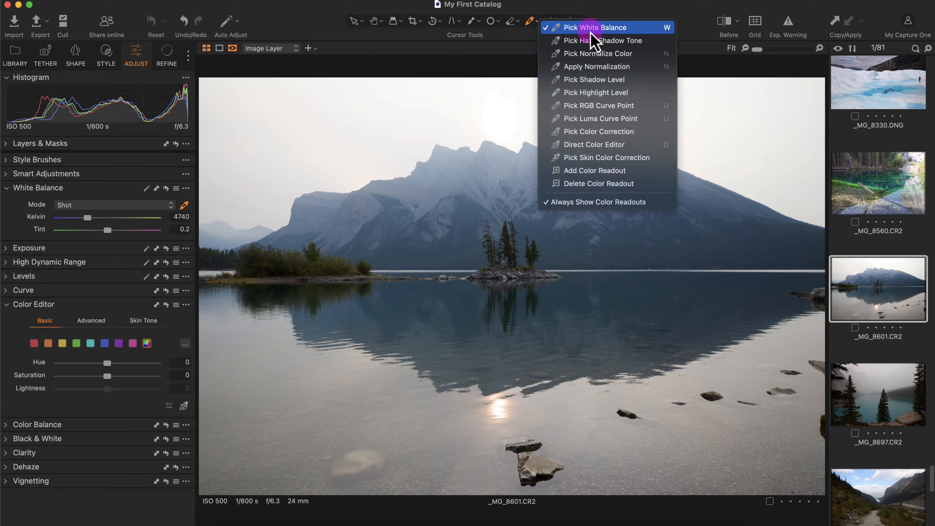
left_click(184, 205)
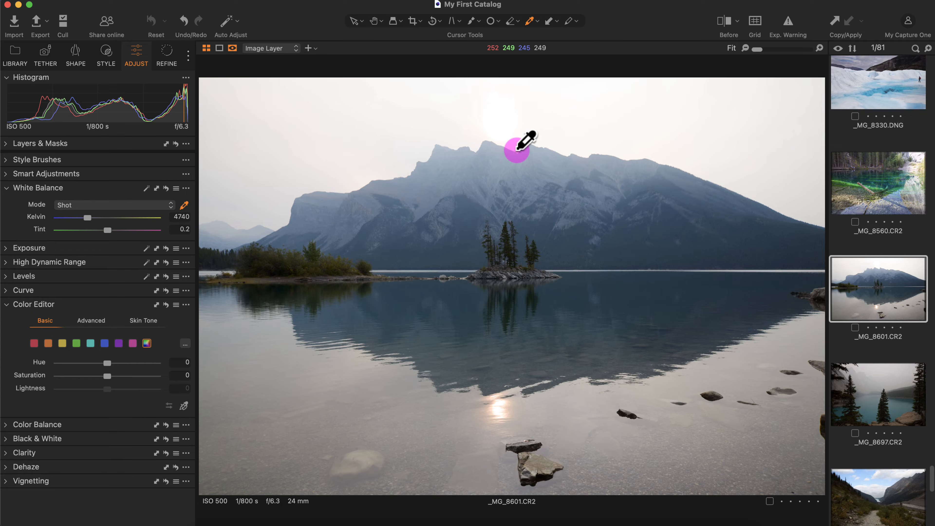
left_click(516, 150)
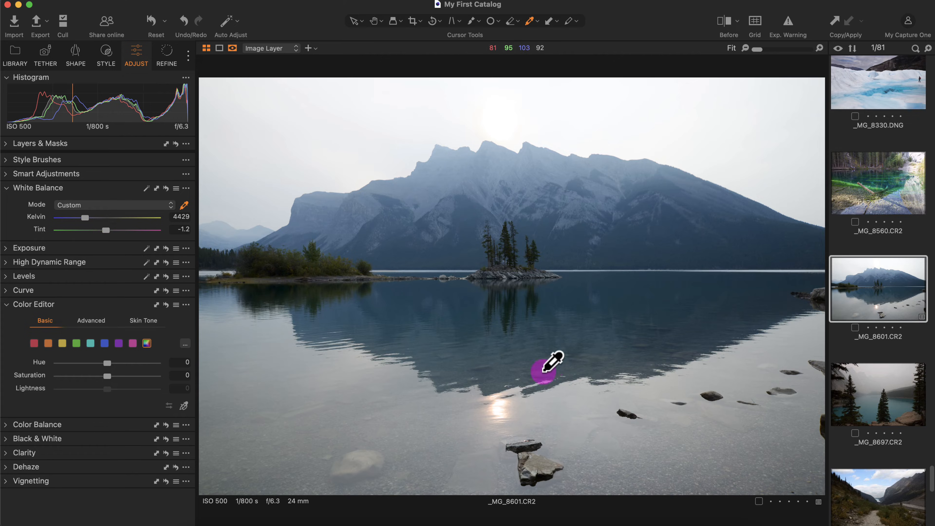
left_click(540, 475)
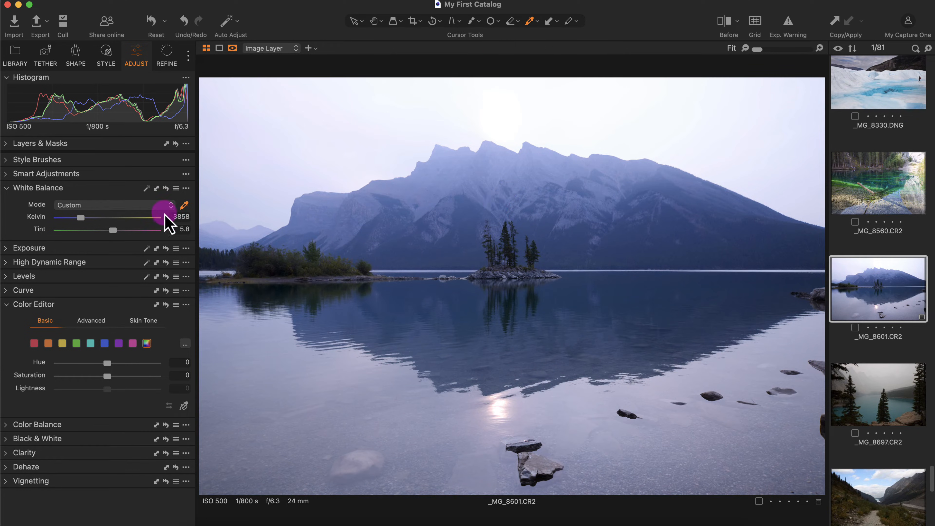
left_click_drag(89, 222, 118, 231)
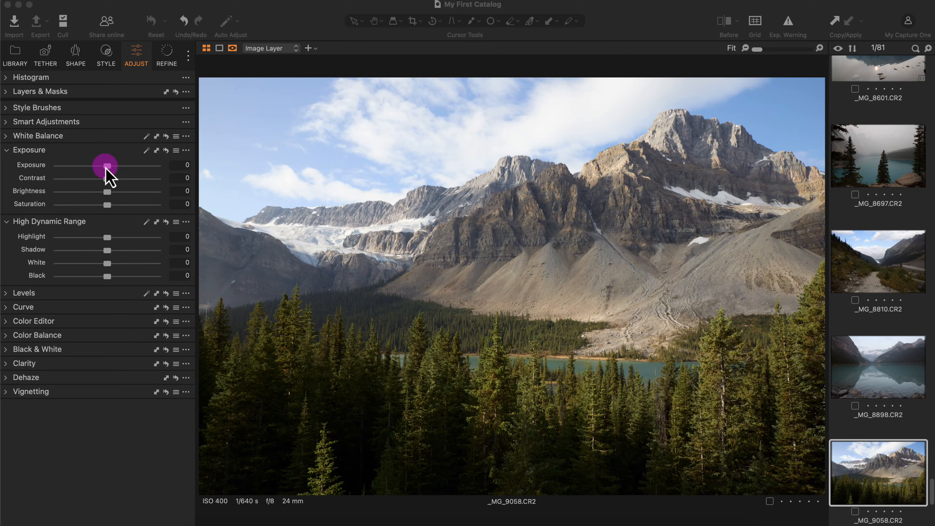
Try changing the Exposure and raising Contrast to 50 on the mountain forest photo _MG_9058.CR2, and reset both
left_click_drag(105, 168, 121, 180)
double_click(96, 170)
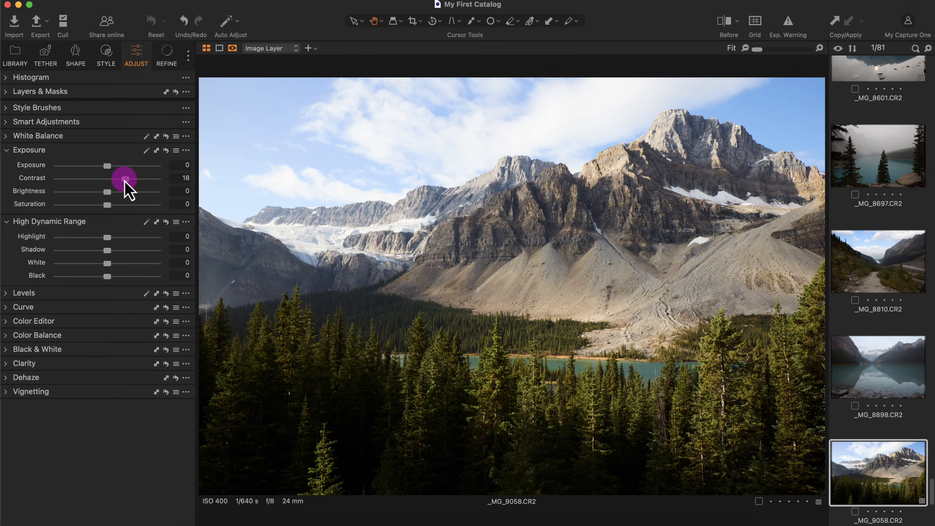
left_click_drag(125, 181, 158, 182)
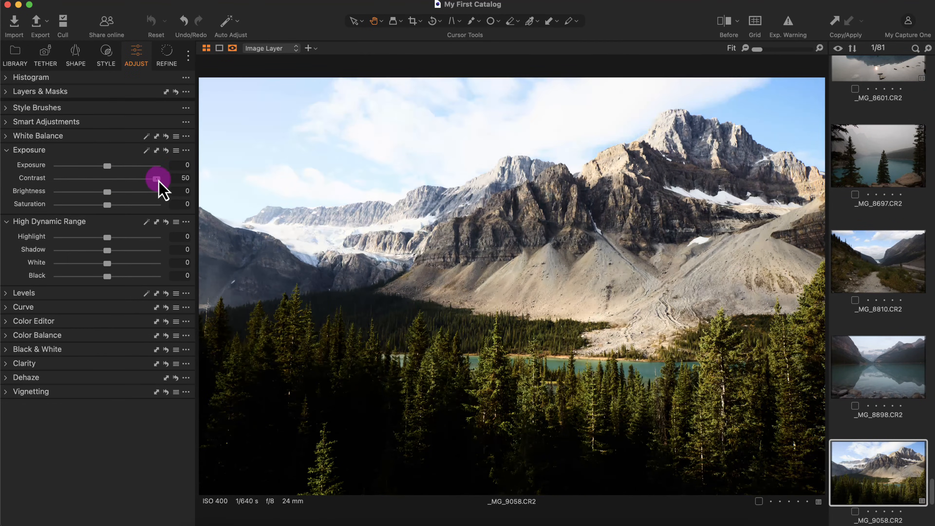
double_click(158, 180)
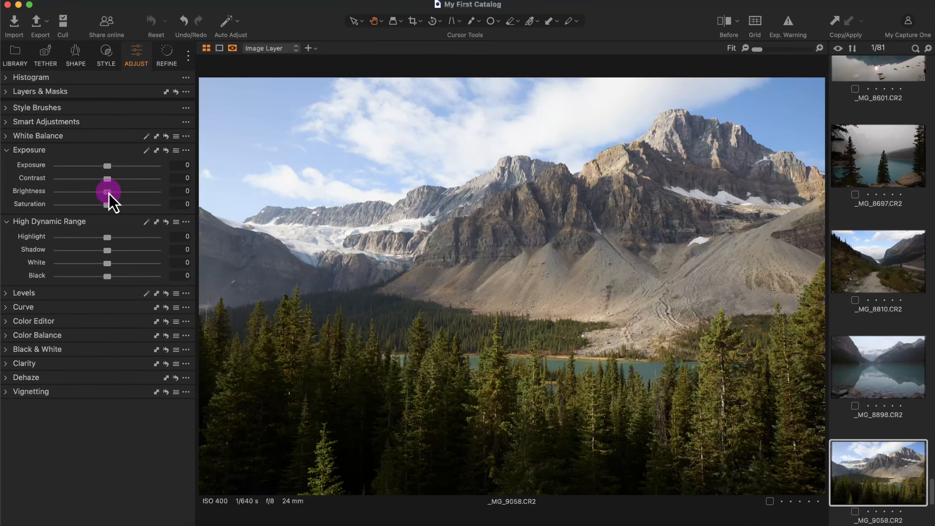
Try a different Brightness and restore it, and set the exposure Saturation to 27
mouse_move(108, 192)
left_mouse_down()
mouse_move(84, 192)
mouse_move(139, 187)
mouse_move(106, 168)
mouse_move(144, 197)
mouse_move(111, 206)
mouse_move(145, 206)
mouse_move(109, 205)
mouse_move(132, 205)
mouse_move(121, 205)
left_mouse_up()
double_click(139, 194)
left_click(109, 205)
Set the High Dynamic Range Shadow to 45 while checking the dark trees at 100%, and fit the photo in the viewer
left_click_drag(546, 292, 522, 425)
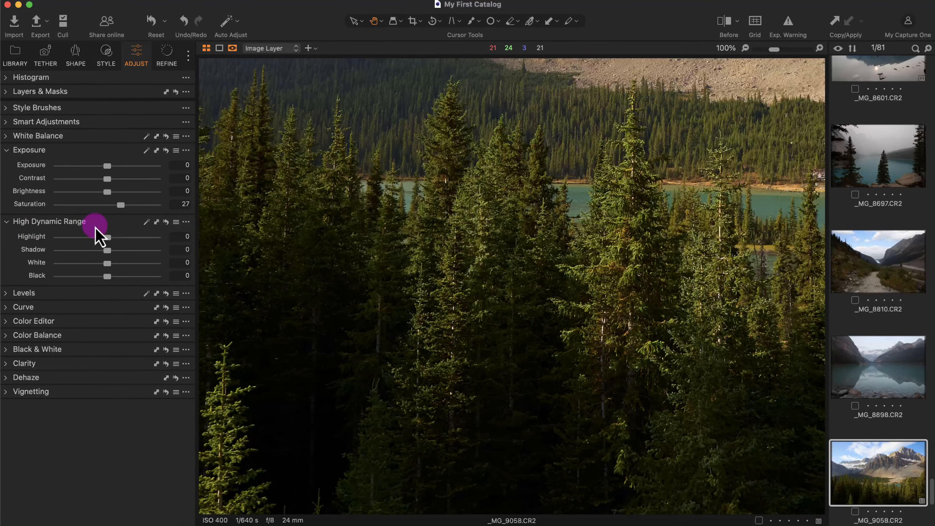
left_click(107, 251)
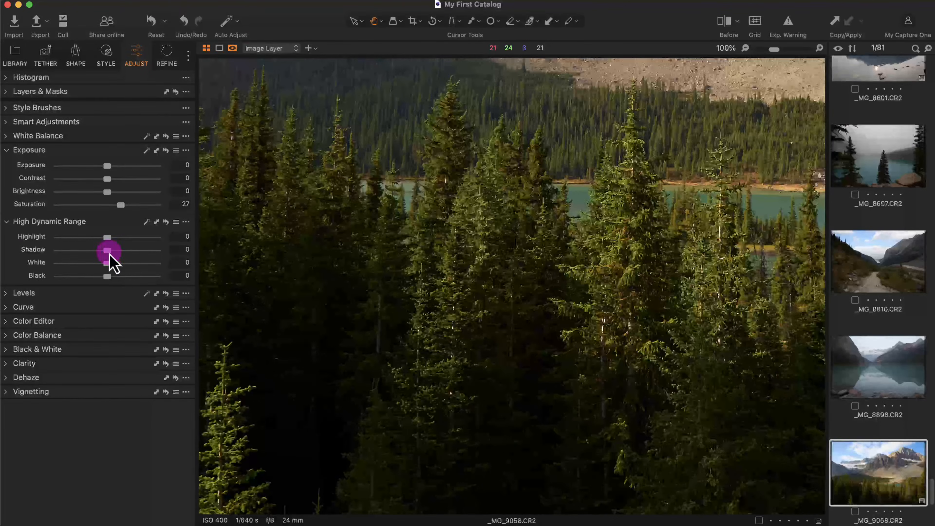
left_click_drag(108, 253, 129, 254)
left_click(446, 236)
left_click(446, 236)
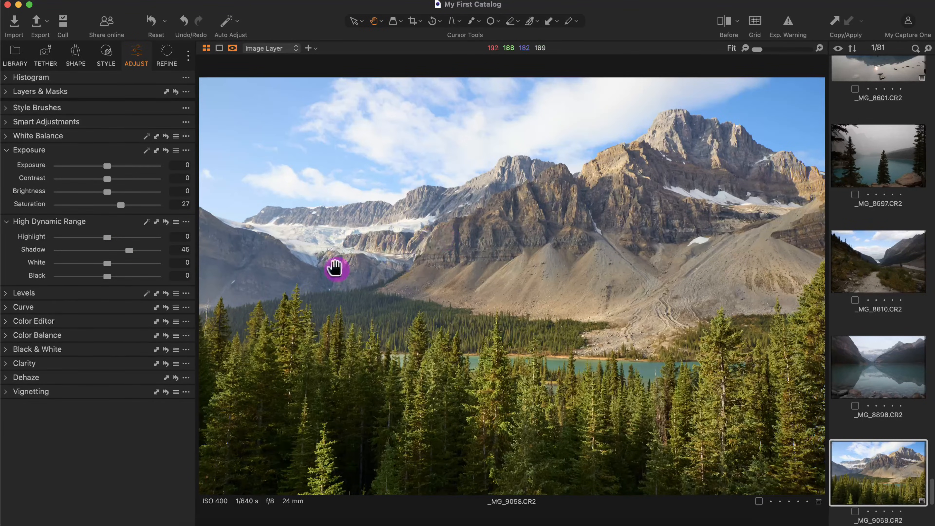
Set the High Dynamic Range Black to 13 and Highlight to -23
left_click(107, 277)
mouse_move(107, 278)
left_mouse_down()
mouse_move(84, 278)
mouse_move(120, 282)
mouse_move(111, 280)
mouse_move(125, 263)
mouse_move(114, 274)
left_mouse_up()
left_click(476, 132)
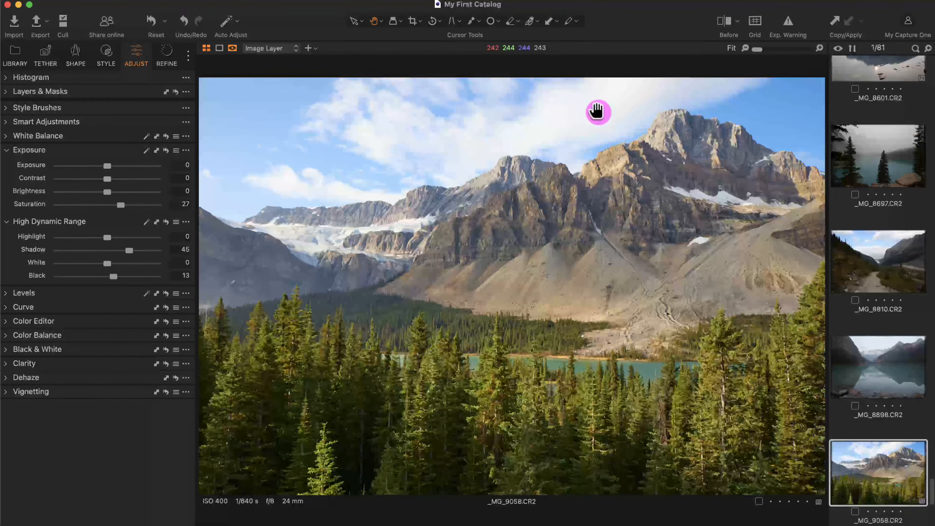
mouse_move(110, 239)
left_mouse_down()
mouse_move(79, 241)
mouse_move(135, 242)
mouse_move(84, 241)
mouse_move(100, 243)
left_mouse_up()
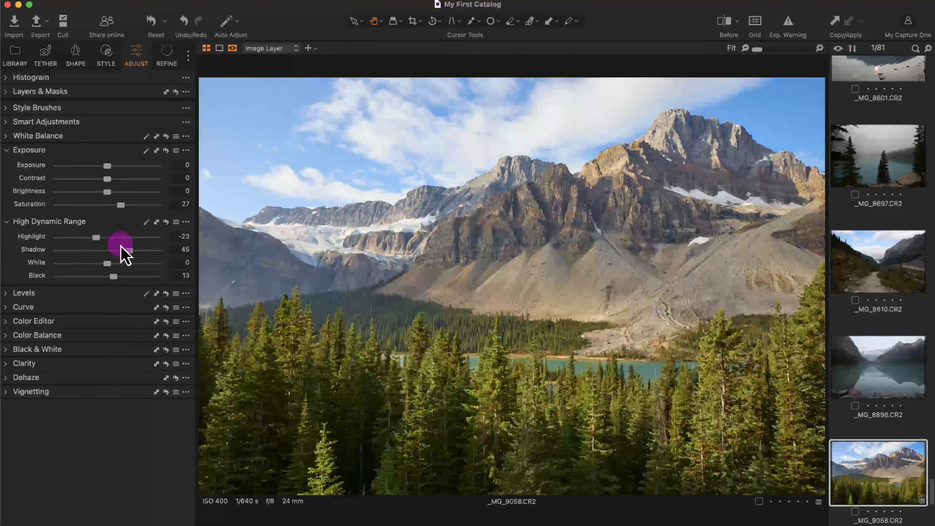
Try Natural Clarity at 80 on the trees, and set Clarity to 21 and Structure to 9
left_click(11, 367)
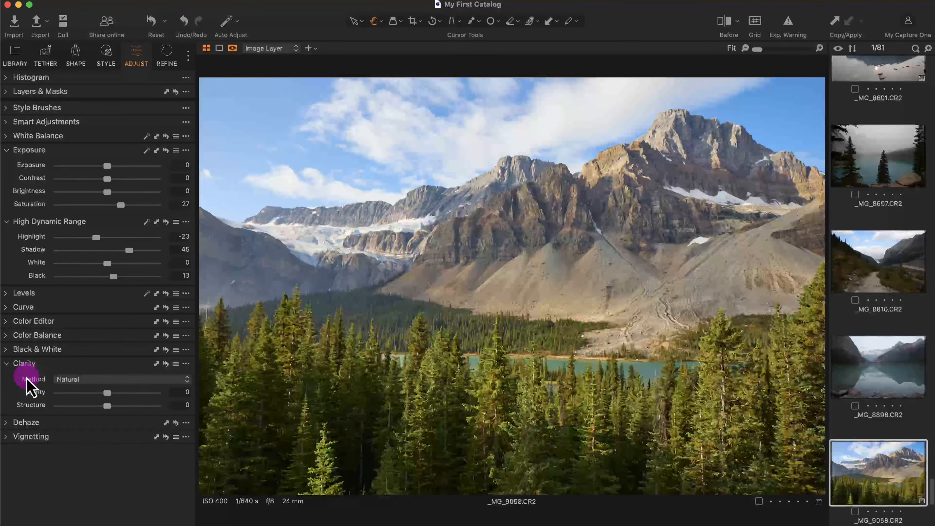
left_click_drag(106, 394, 106, 395)
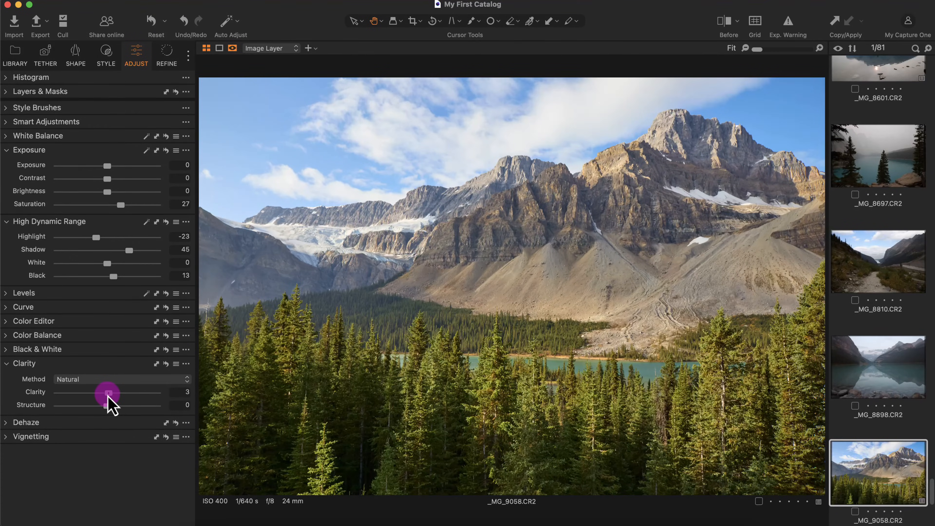
left_click_drag(115, 405, 136, 398)
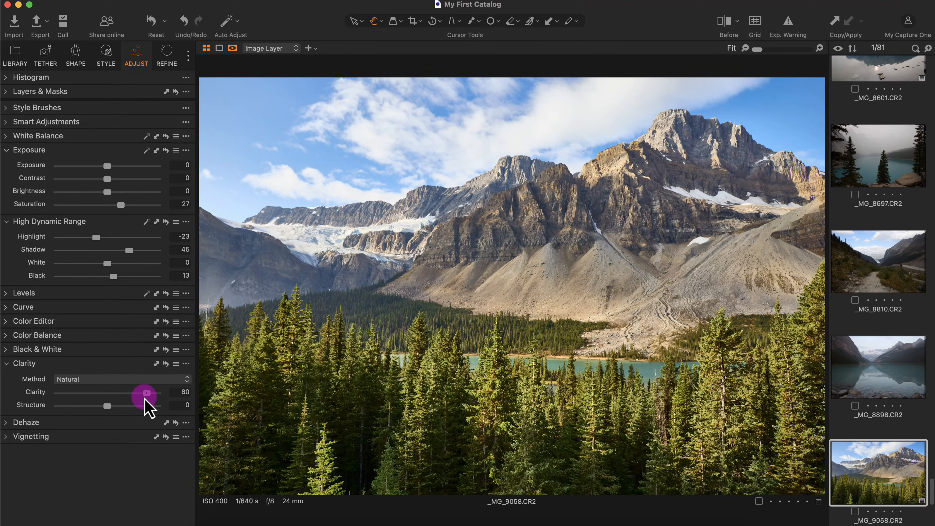
left_click(443, 382)
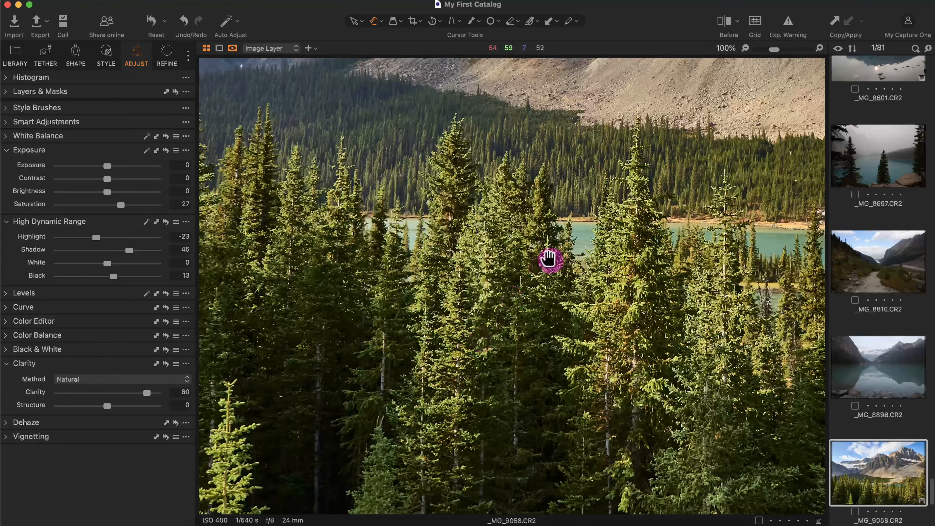
left_click_drag(550, 259, 405, 273)
left_click_drag(147, 393, 117, 393)
left_click(107, 406)
left_click(128, 393)
double_click(503, 243)
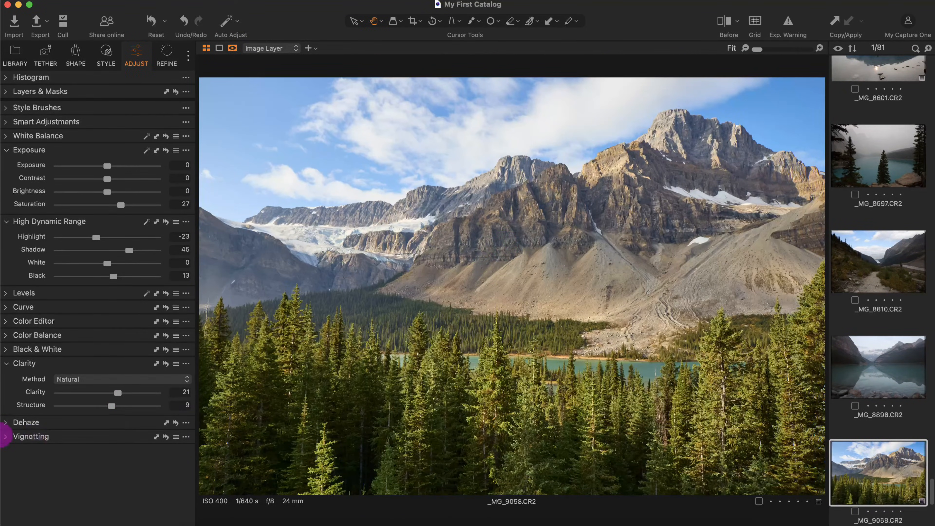
Set the Dehaze Amount to 69 with the Shadow Tone on Auto
left_click(6, 423)
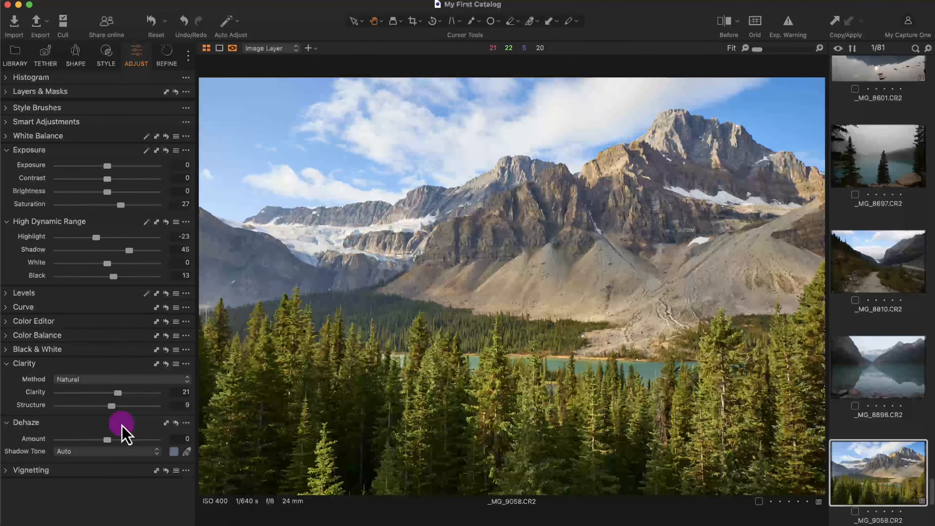
left_click_drag(108, 442, 139, 441)
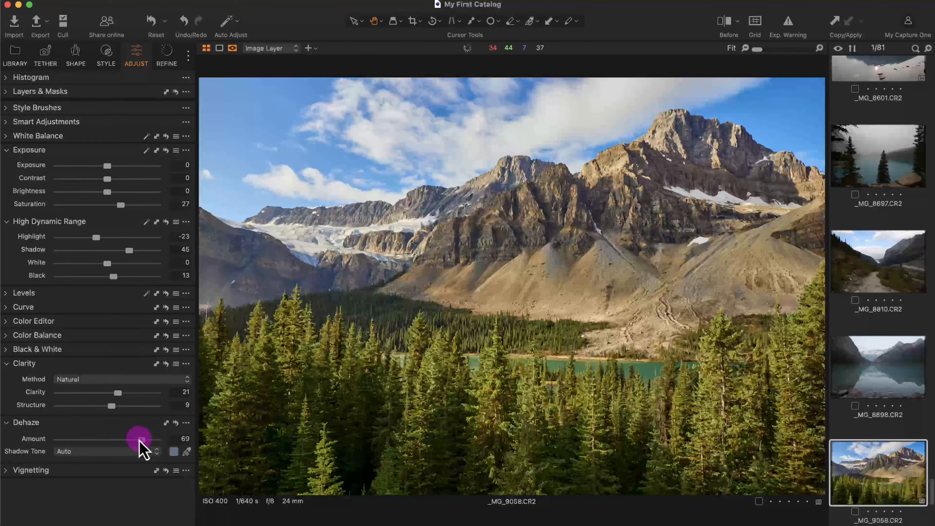
Set the Vignetting Amount to -1.14 using the Elliptic on Crop method
left_click(6, 472)
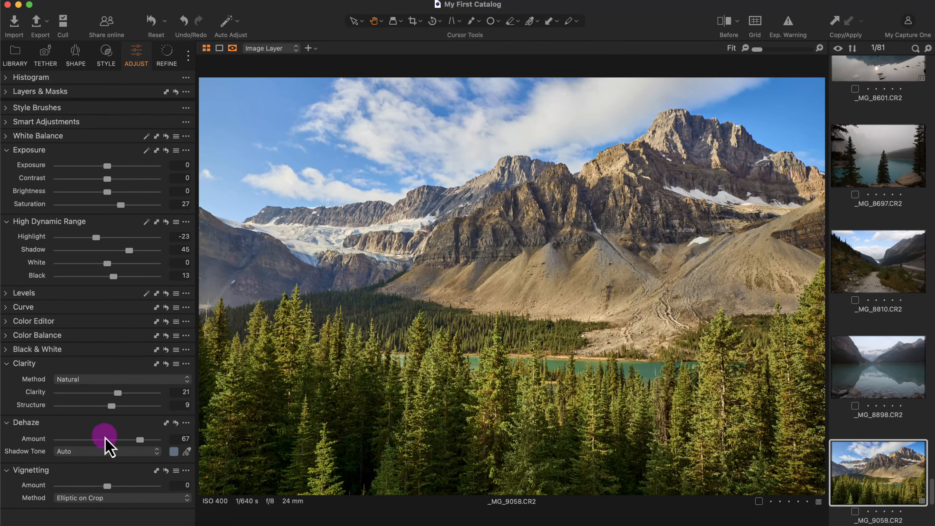
mouse_move(107, 486)
left_mouse_down()
mouse_move(77, 486)
mouse_move(153, 486)
mouse_move(93, 486)
left_mouse_up()
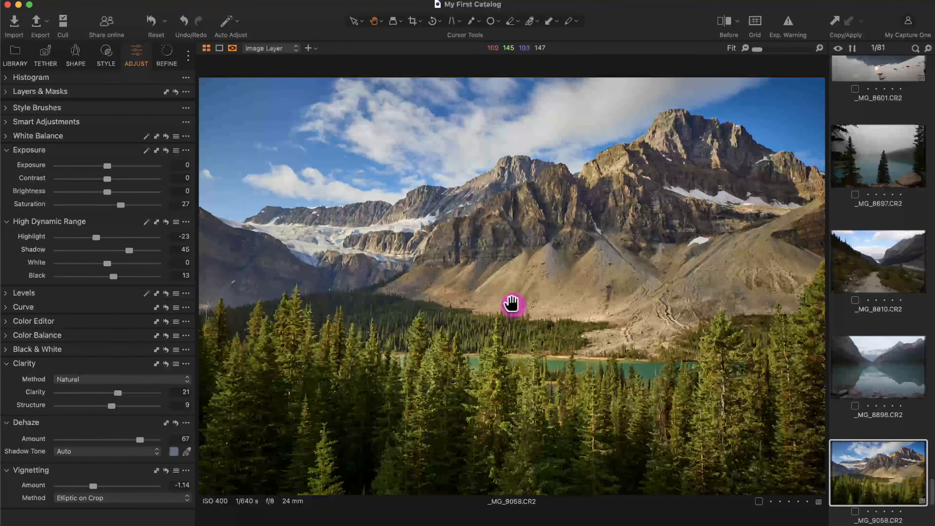
Compare the edited mountain photo with its original using the split and full before/after views
key("y")
left_click(735, 25)
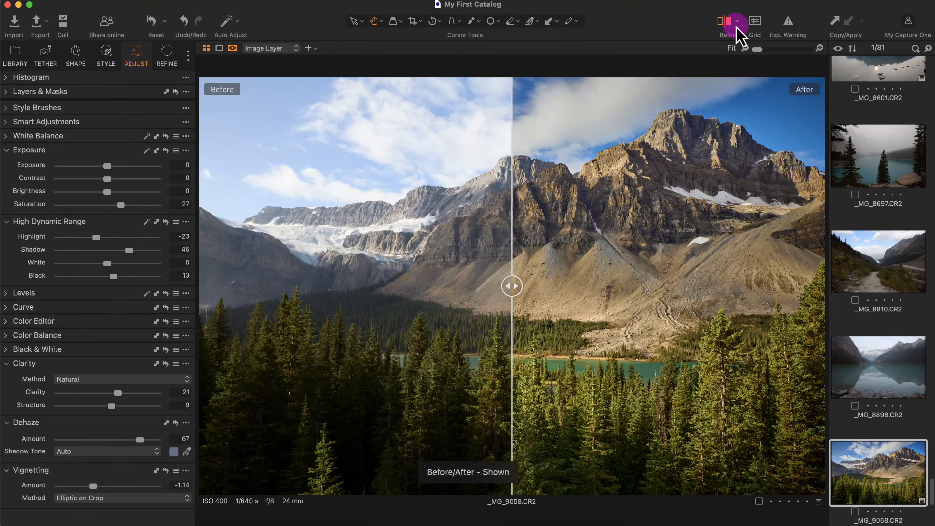
left_click(762, 32)
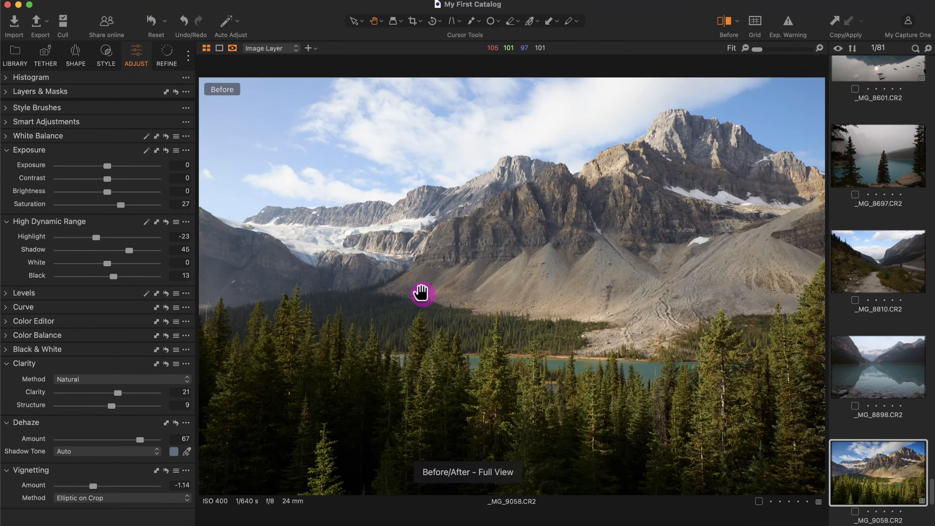
key("y")
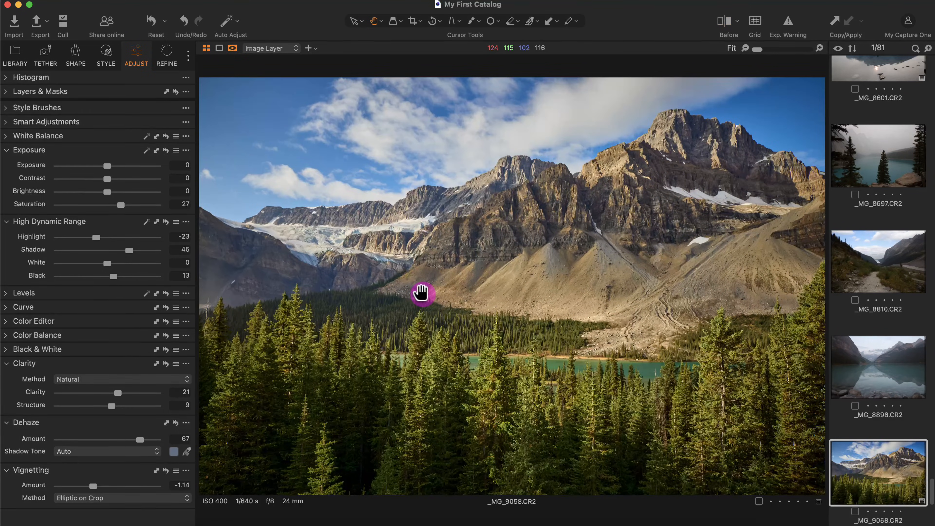
key("y")
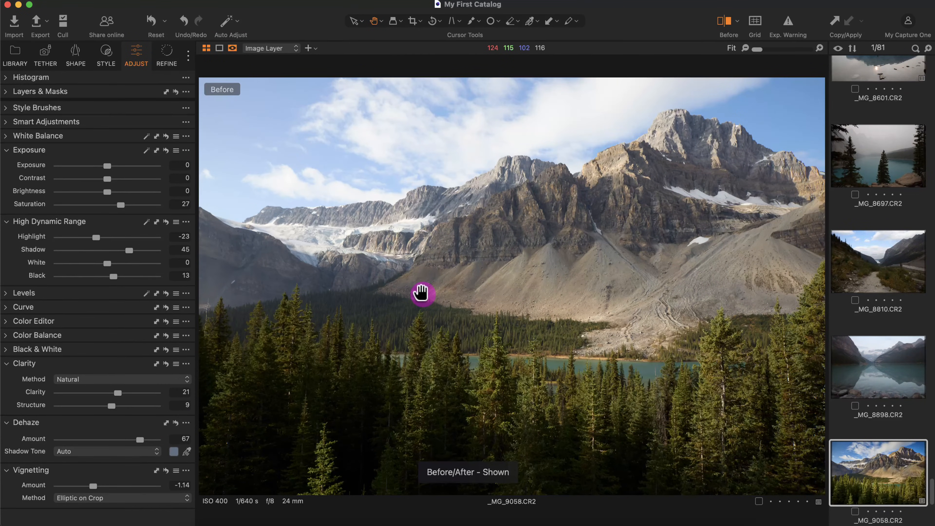
key("y")
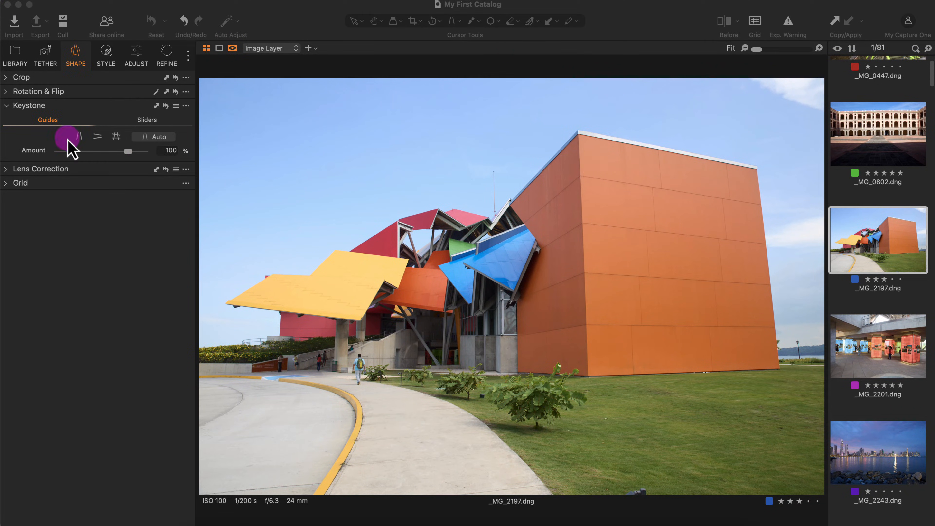
left_click(75, 60)
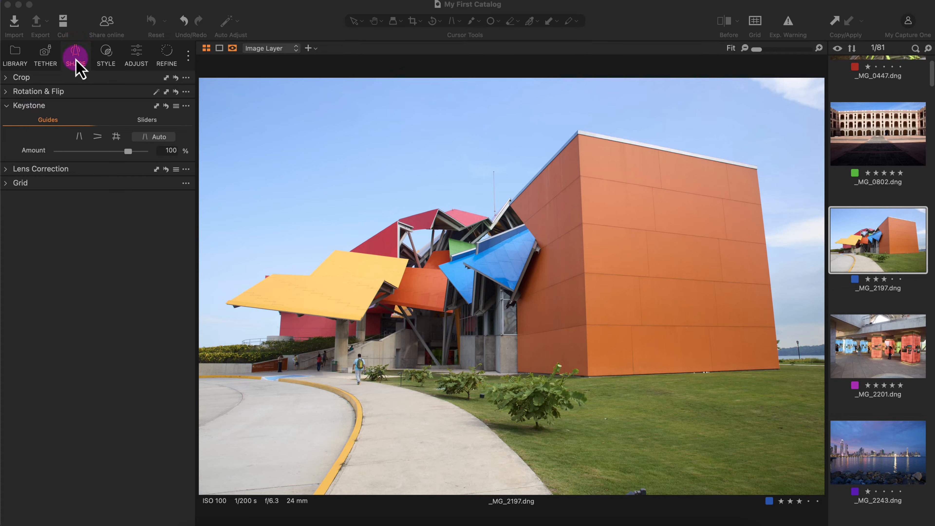
left_click(657, 216)
left_click(588, 180)
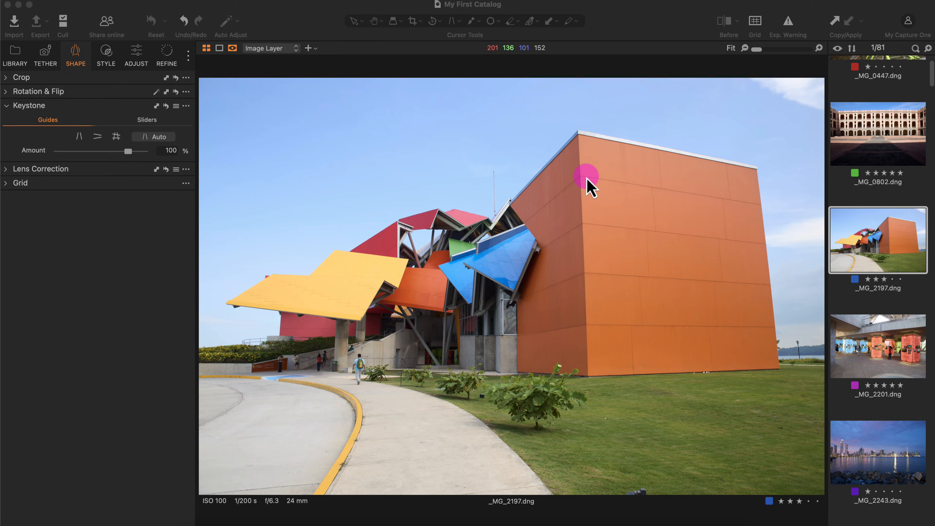
mouse_move(588, 180)
left_mouse_down()
mouse_move(774, 191)
mouse_move(756, 175)
mouse_move(781, 371)
mouse_move(689, 378)
mouse_move(775, 363)
left_mouse_up()
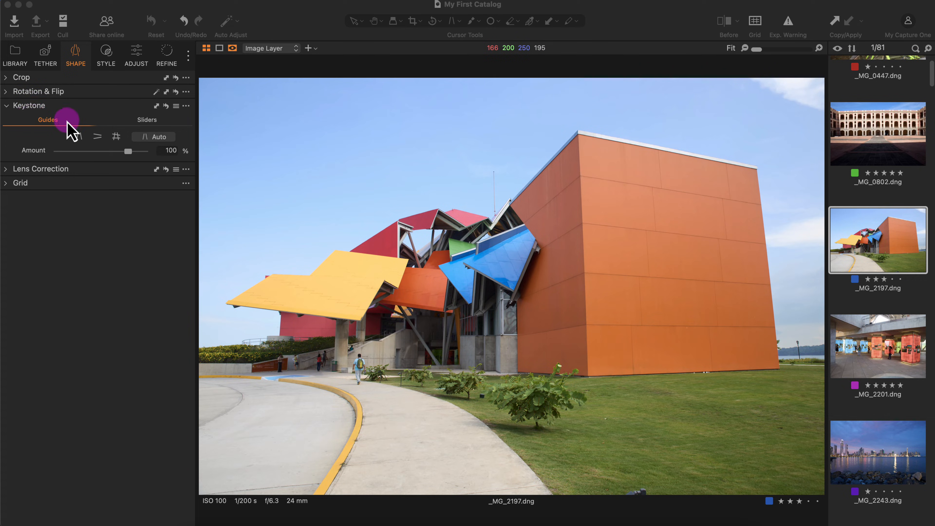
Try Keystone slider corrections on the building with Vertical 35.69 and Horizontal -5.03, vary Skew and Aspect, and reset the tool
left_click(144, 123)
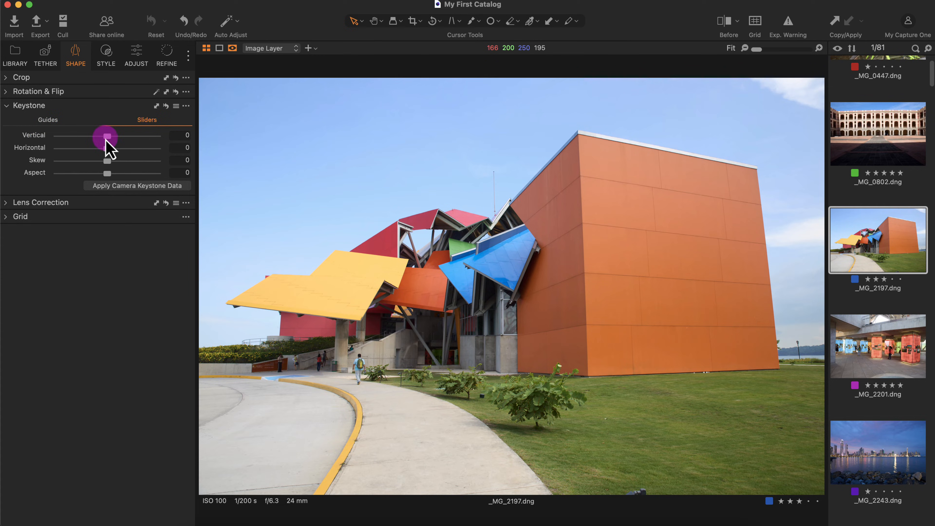
mouse_move(107, 136)
left_mouse_down()
mouse_move(131, 137)
mouse_move(103, 137)
mouse_move(129, 136)
mouse_move(113, 155)
mouse_move(129, 155)
mouse_move(105, 155)
left_mouse_up()
left_click(107, 148)
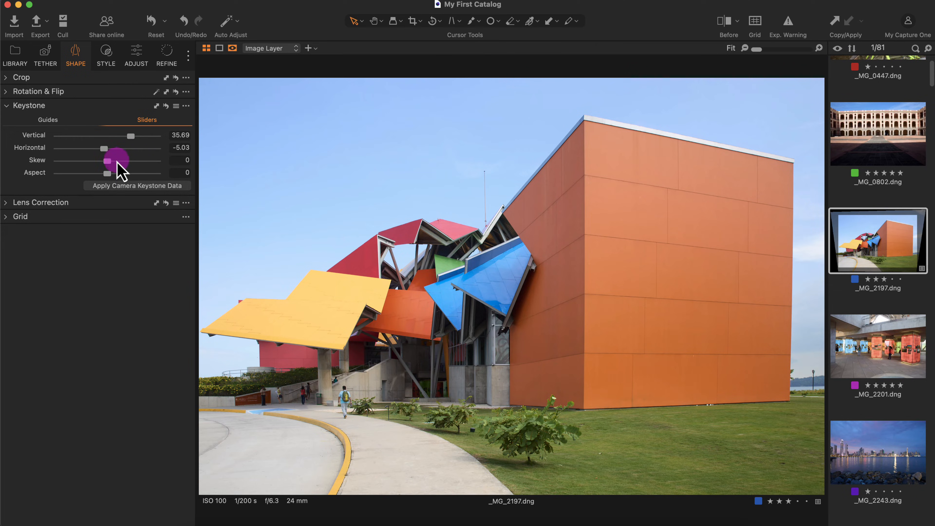
mouse_move(107, 161)
left_mouse_down()
mouse_move(127, 161)
mouse_move(97, 160)
left_mouse_up()
left_click_drag(108, 173, 126, 179)
left_click(166, 106)
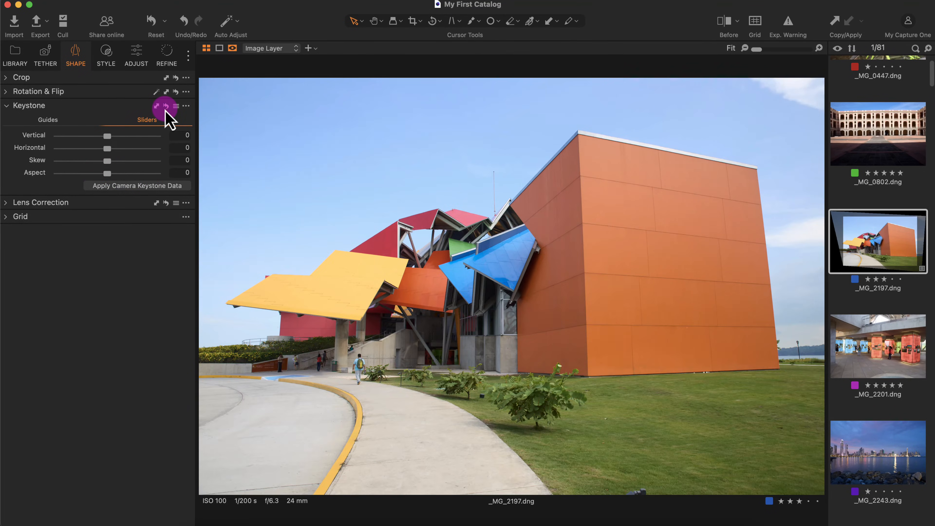
left_click_drag(668, 224, 707, 224)
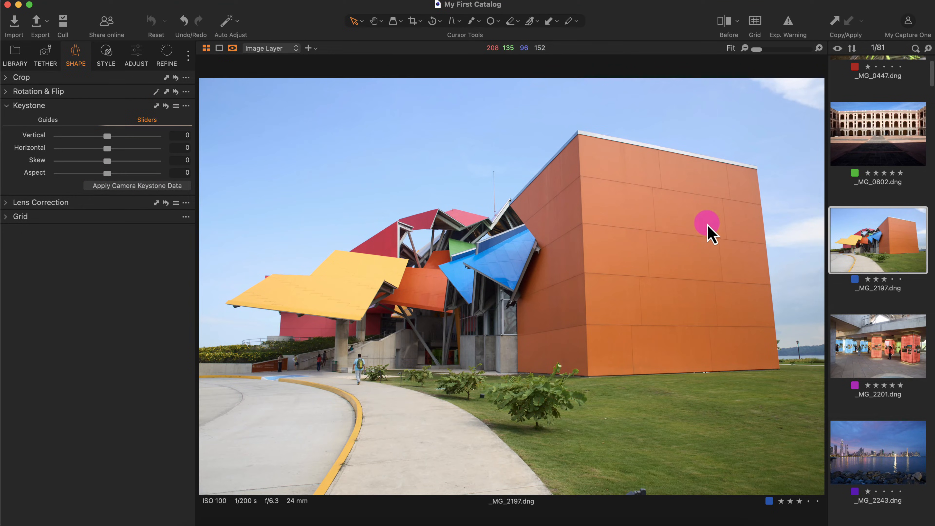
Try a vertical Keystone correction with the guides aligned to both side edges of the orange front wall, and reset it
left_click(42, 124)
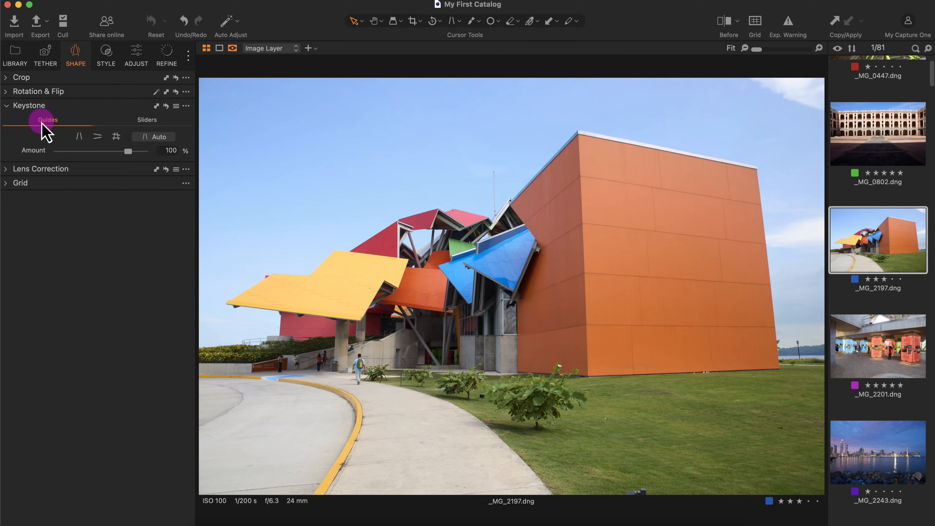
left_click(69, 149)
left_click(77, 138)
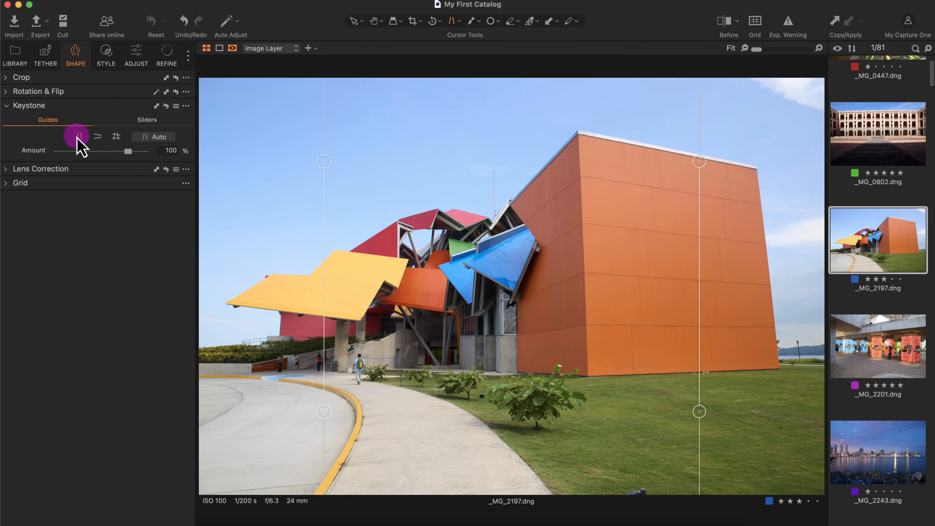
left_click(116, 137)
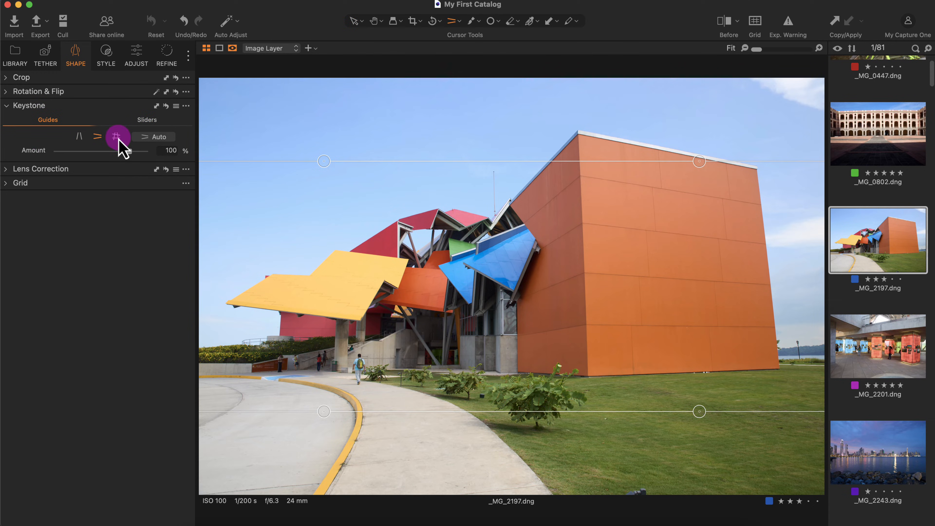
left_click(79, 137)
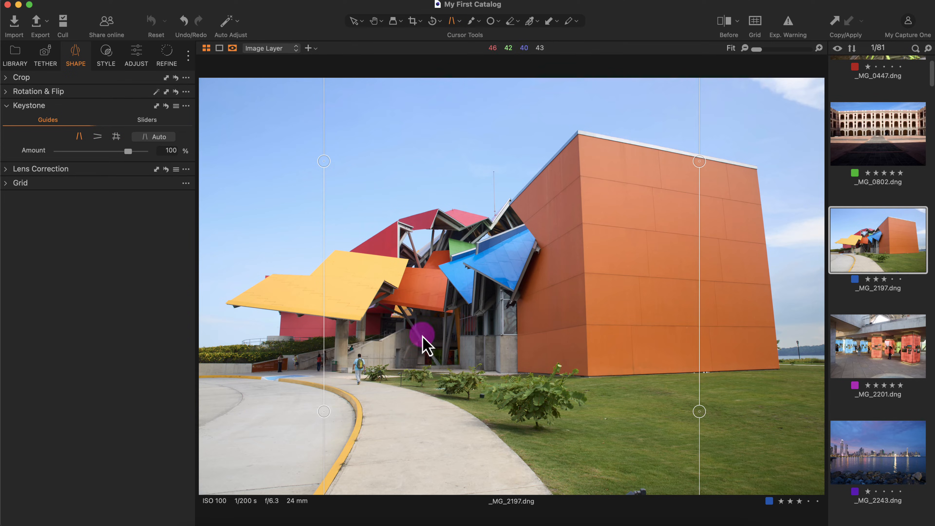
left_click_drag(699, 411, 779, 373)
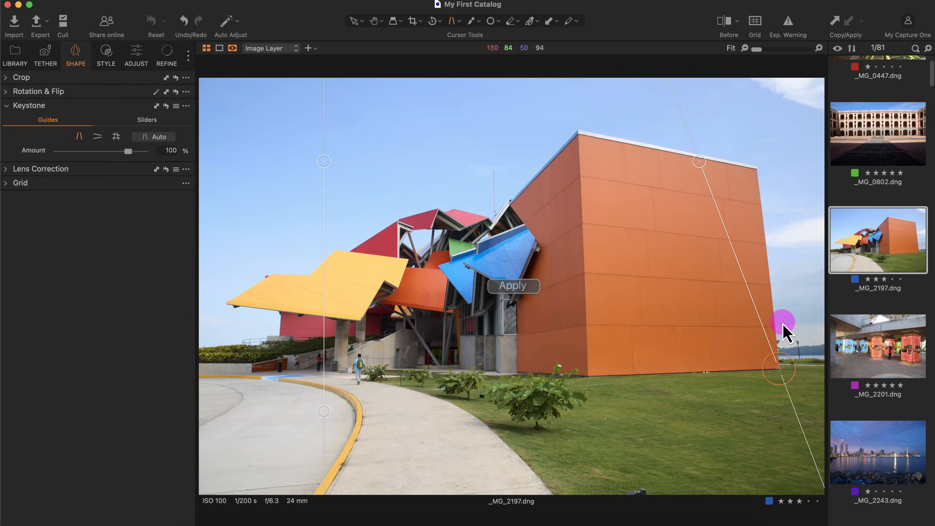
left_click_drag(699, 161, 759, 168)
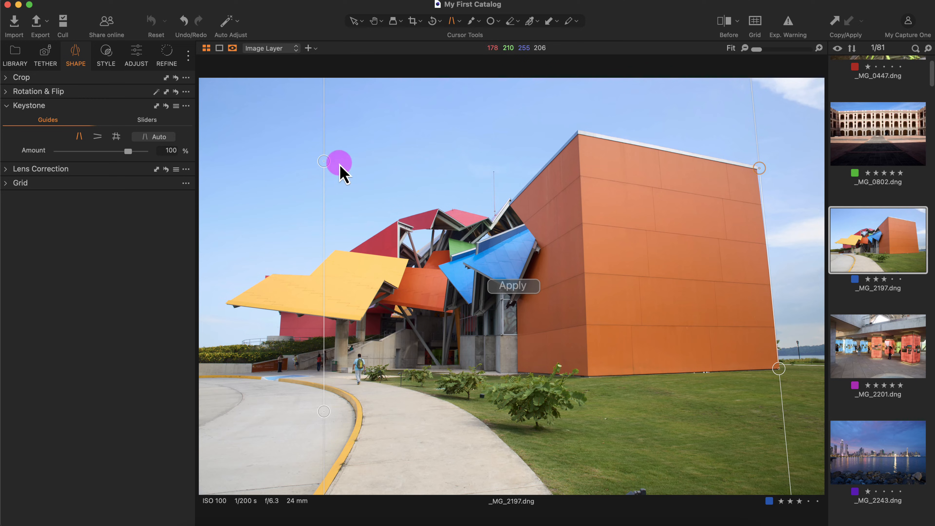
left_click_drag(336, 163, 578, 131)
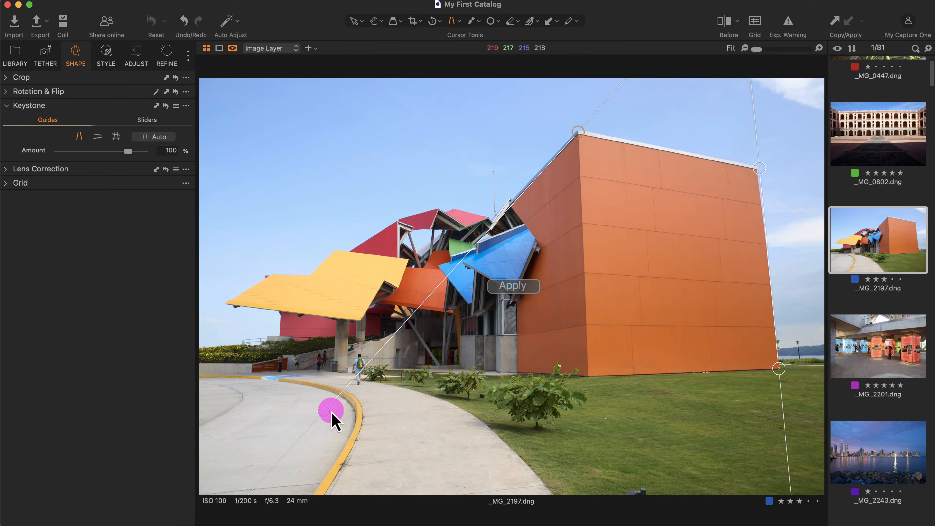
left_click_drag(324, 412, 590, 377)
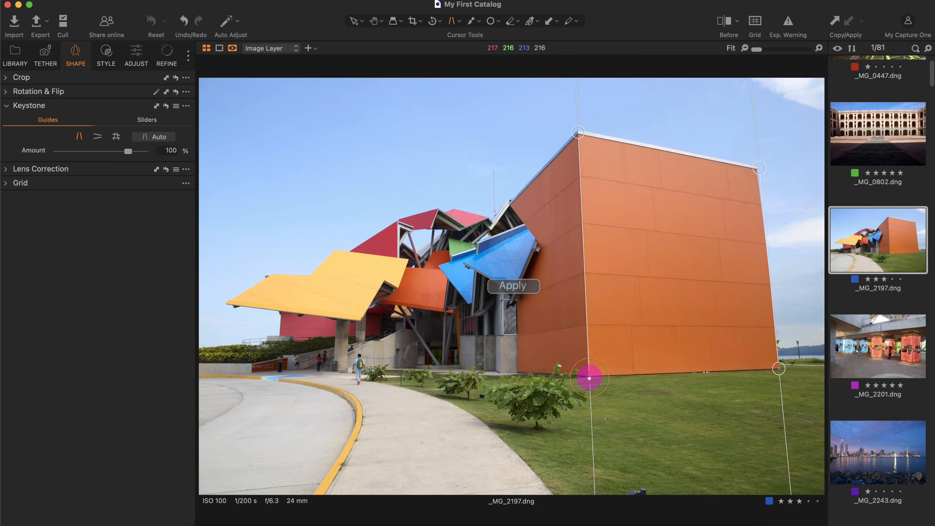
left_click(526, 288)
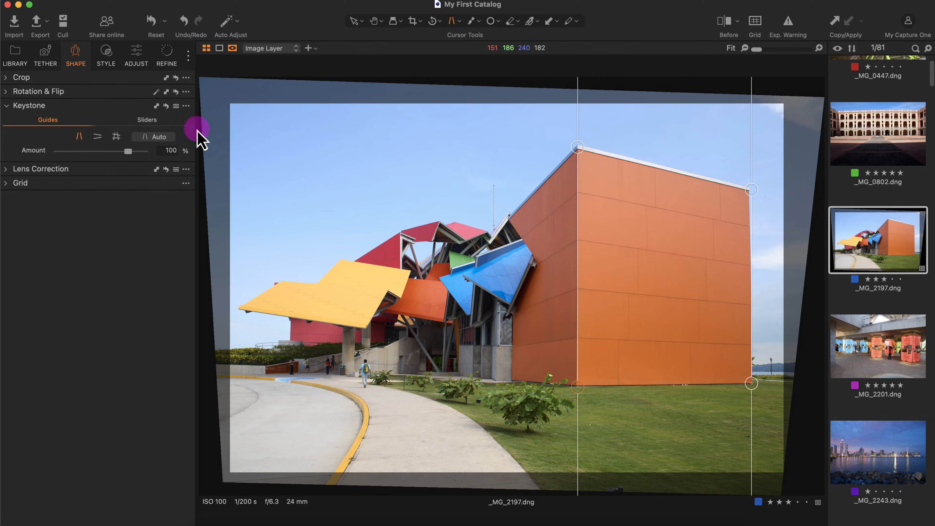
left_click(353, 23)
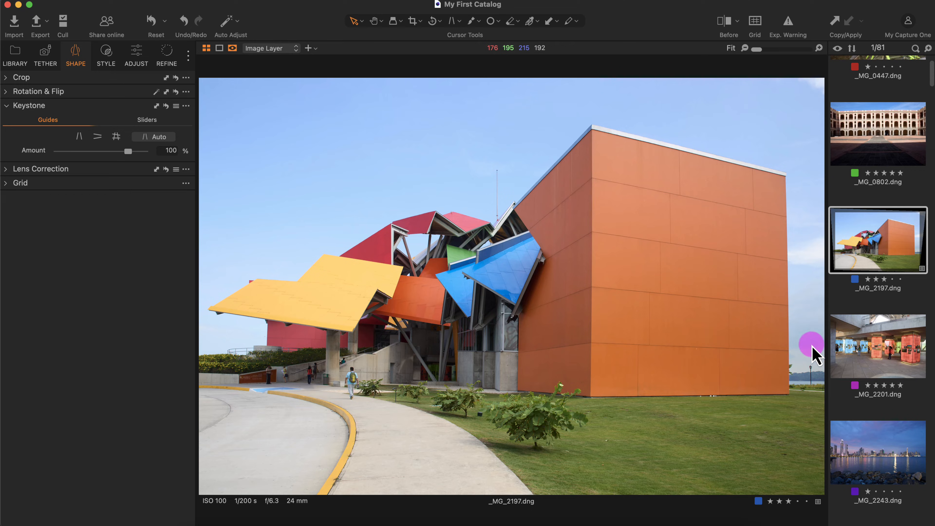
left_click(166, 106)
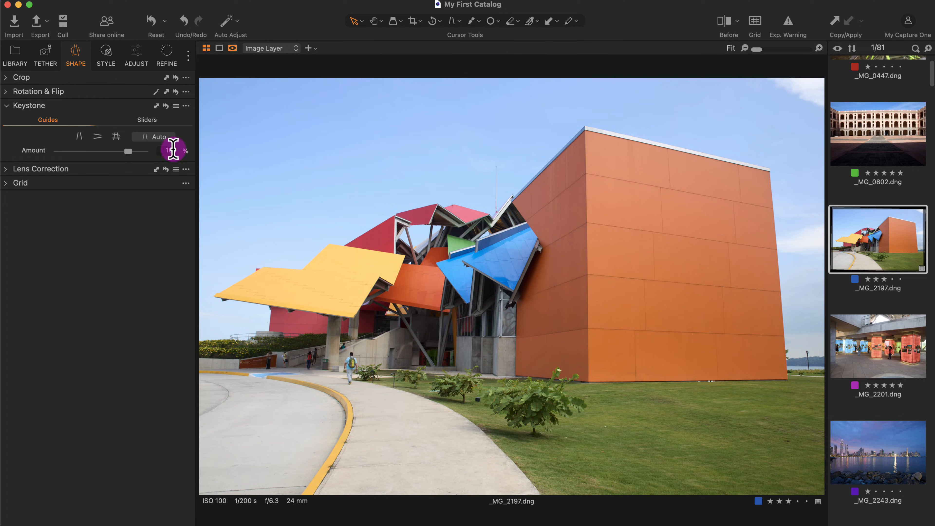
Try the automatic vertical Keystone correction on the building and reset it
left_click(152, 139)
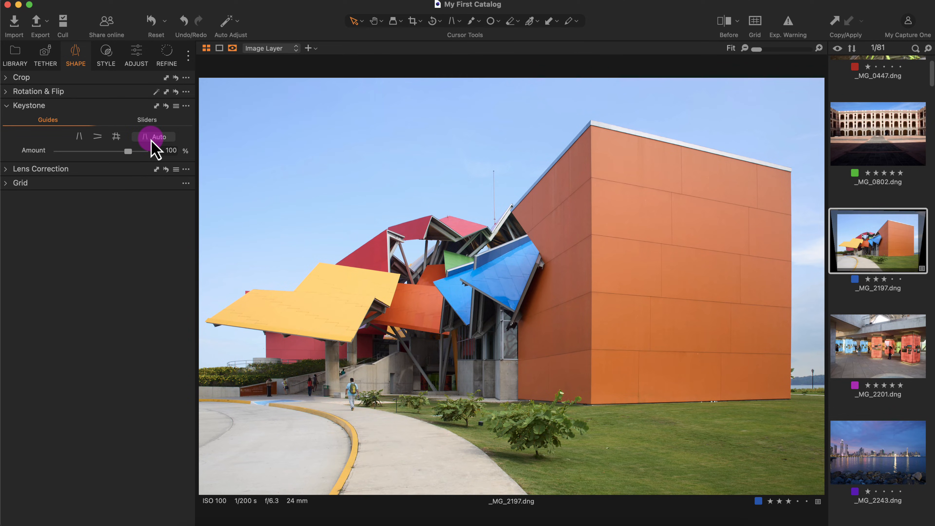
left_click(166, 106)
Reposition the left points of the combined vertical and horizontal Keystone guides, lower the correction Amount, and run the automatic correction
left_click(100, 138)
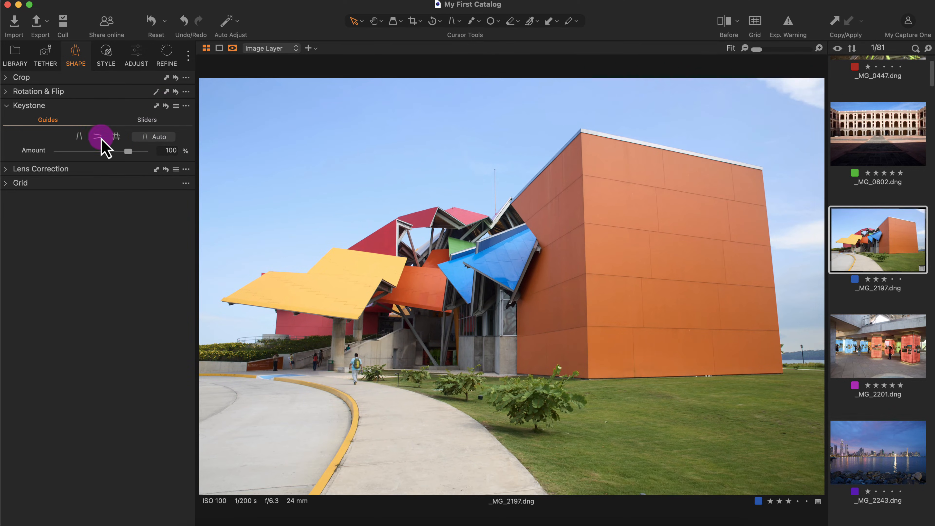
left_click(116, 136)
left_click_drag(324, 160, 368, 184)
left_click_drag(324, 413, 364, 404)
left_click_drag(128, 151, 79, 162)
left_click(154, 136)
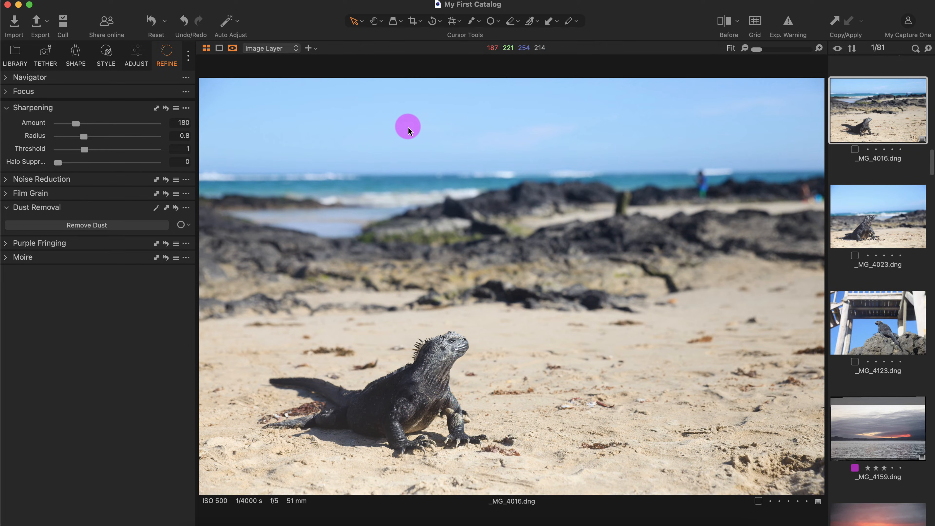
Examine the retouching cursor tools and the Dust Removal options on the iguana photo _MG_4016.dng
left_click(494, 26)
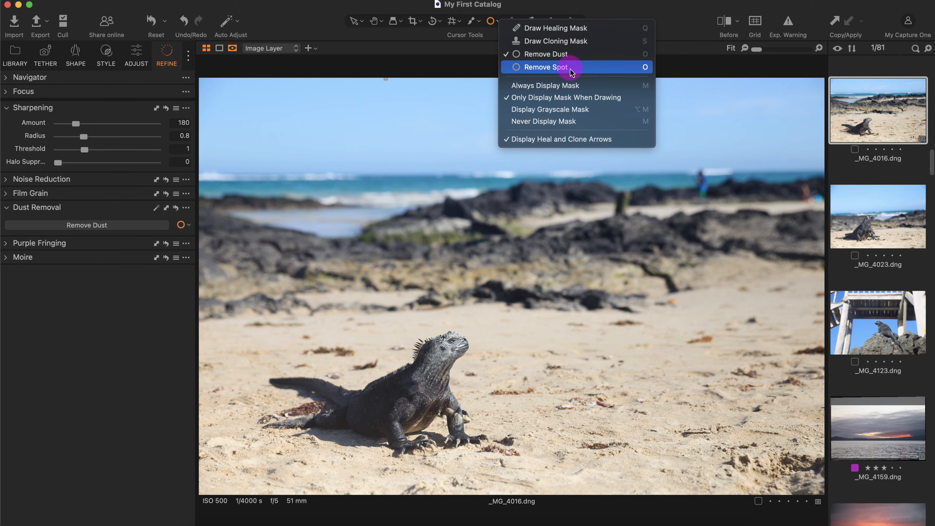
left_click(471, 70)
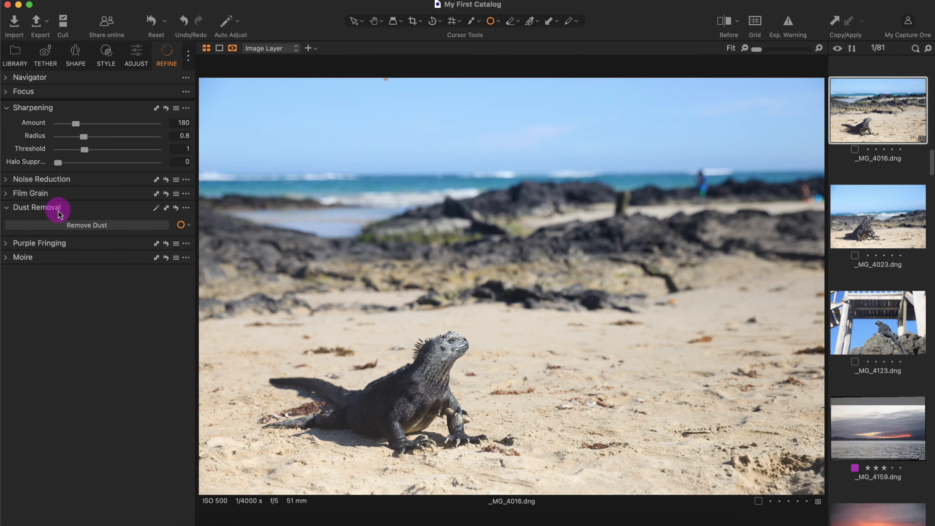
left_click(166, 62)
left_click(108, 221)
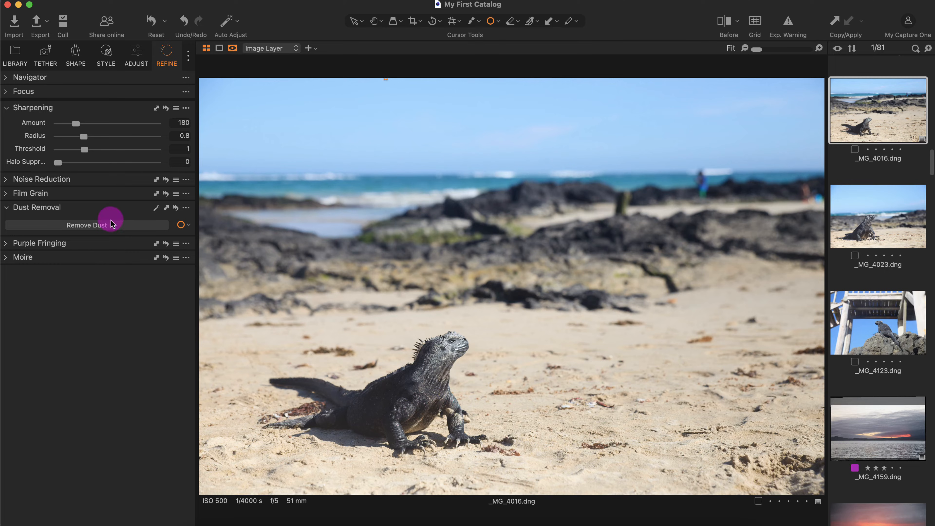
left_click(362, 218)
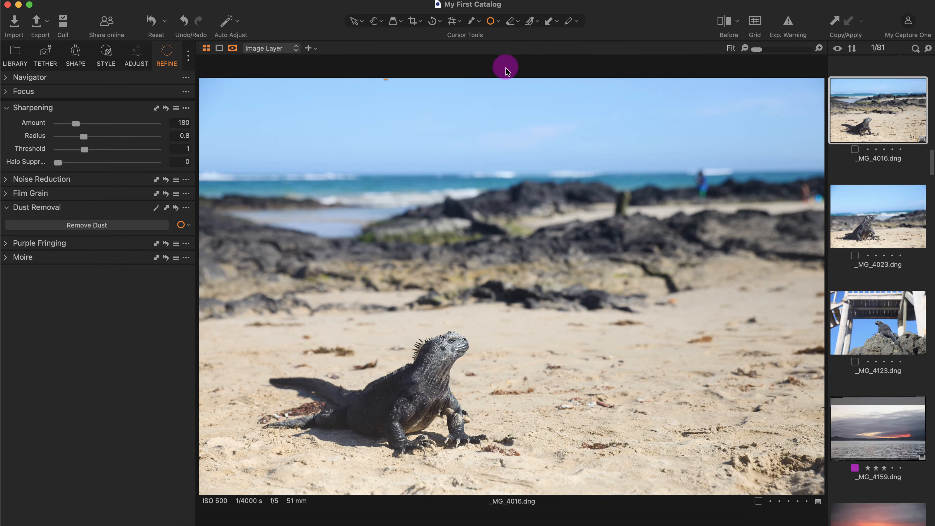
Choose the healing mask brush for the iguana photo and set its size to 92
left_click(497, 22)
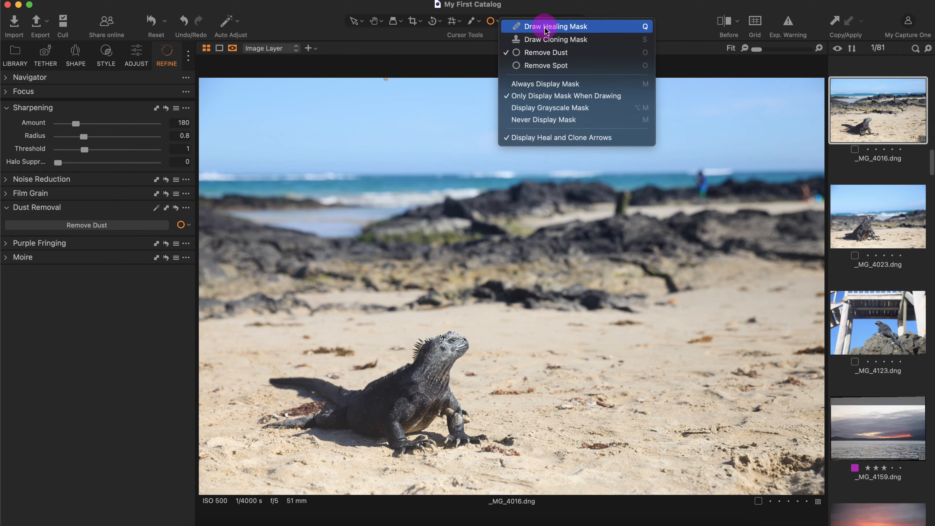
left_click(537, 27)
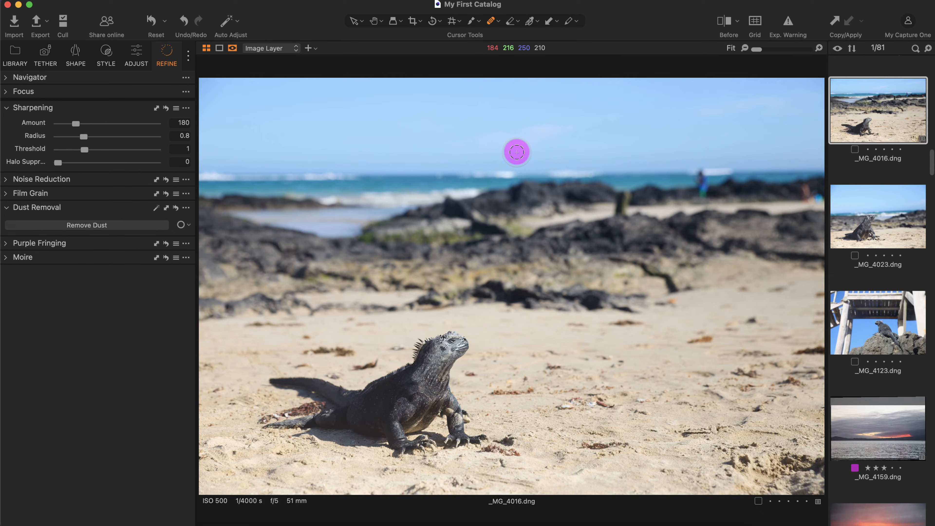
right_click(516, 152)
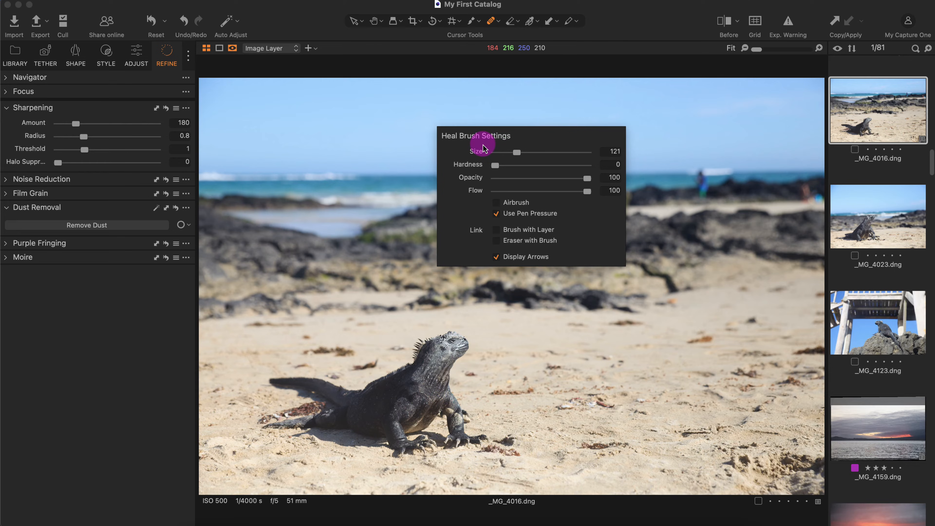
mouse_move(517, 152)
left_mouse_down()
mouse_move(503, 150)
mouse_move(549, 150)
mouse_move(516, 154)
mouse_move(542, 168)
mouse_move(475, 168)
mouse_move(493, 167)
left_mouse_up()
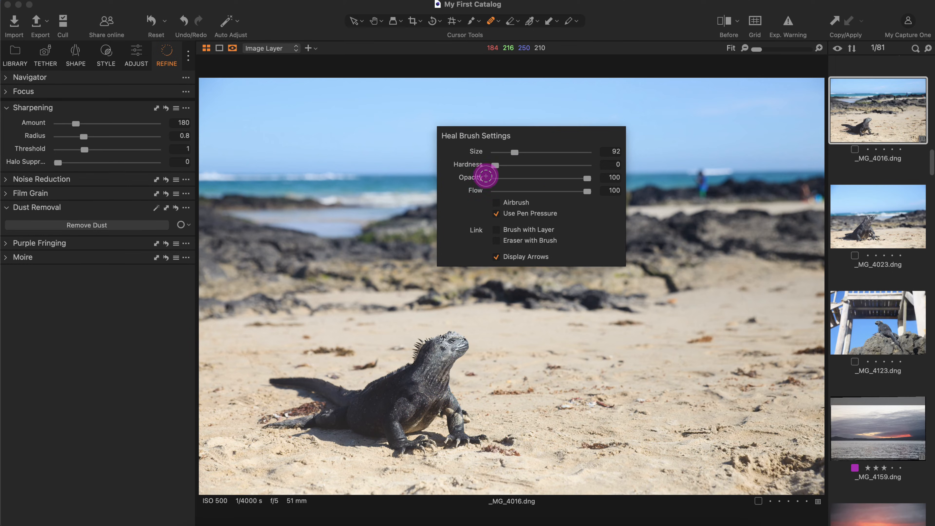
mouse_move(589, 178)
left_mouse_down()
mouse_move(564, 180)
mouse_move(613, 175)
mouse_move(559, 190)
mouse_move(591, 192)
left_mouse_up()
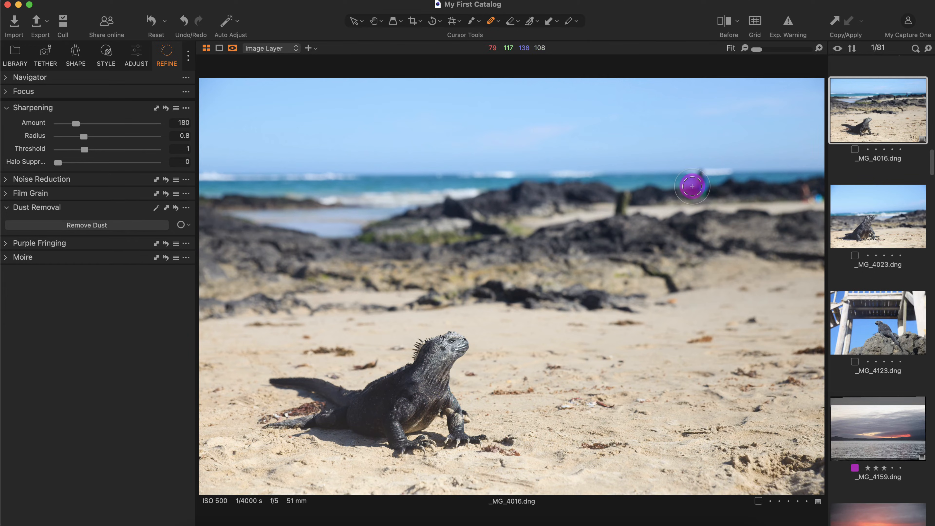
Heal away the person at the shoreline, adjust that correction's source point slightly, and heal away the figures at the photo's far-right edge
left_click(701, 181)
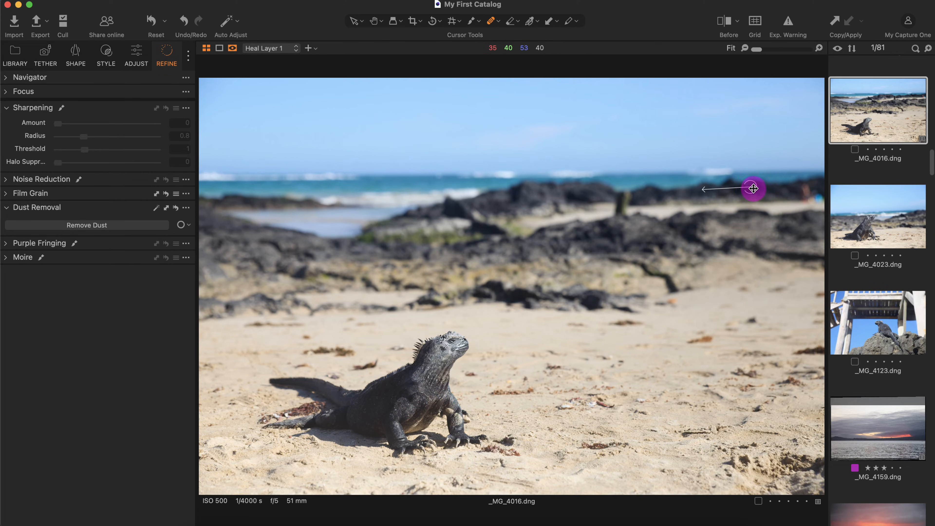
mouse_move(753, 188)
left_mouse_down()
mouse_move(695, 191)
mouse_move(751, 188)
mouse_move(752, 197)
mouse_move(751, 185)
left_mouse_up()
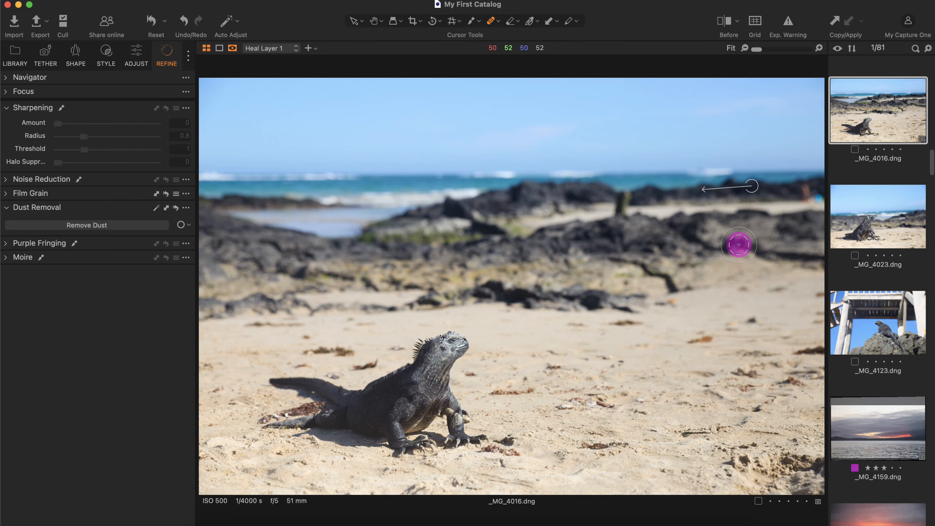
mouse_move(804, 185)
left_mouse_down()
mouse_move(817, 198)
mouse_move(805, 192)
left_mouse_up()
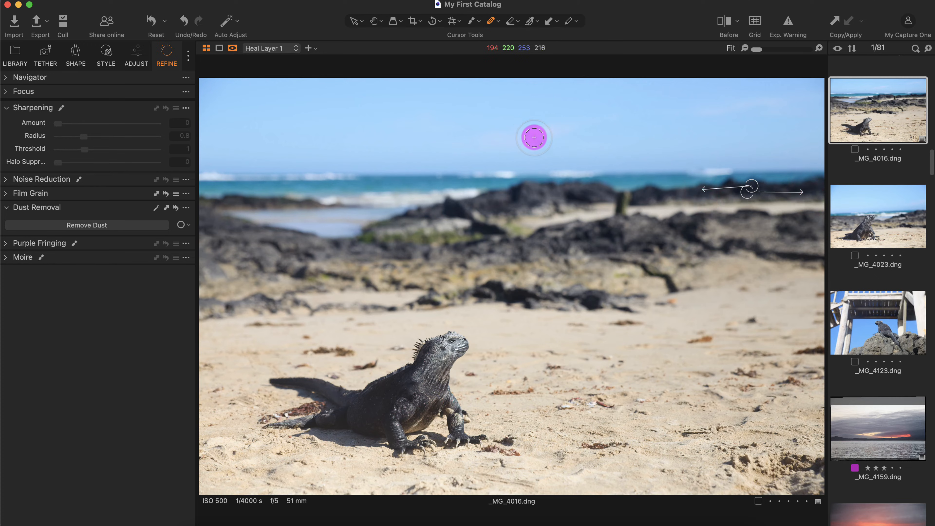
Display the healing mask permanently to inspect the painted areas, and return to showing it only when drawing
left_click(233, 48)
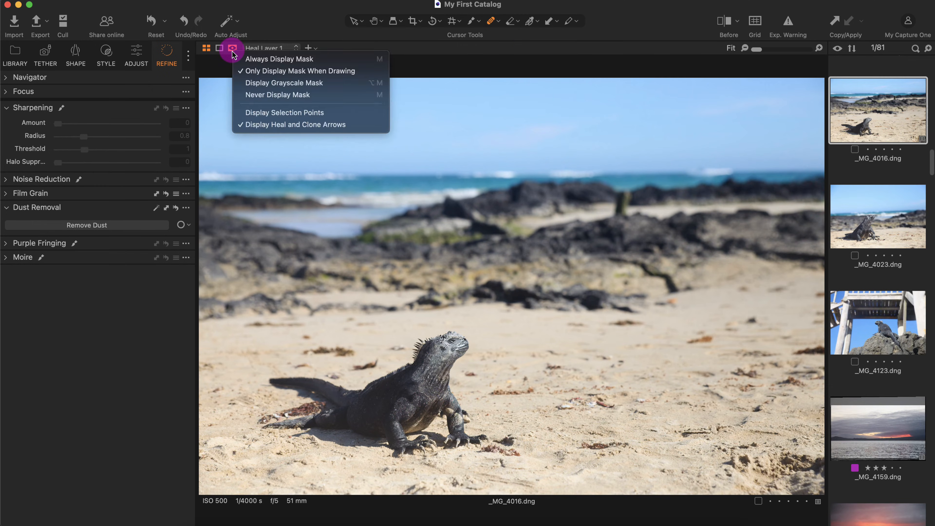
left_click(251, 64)
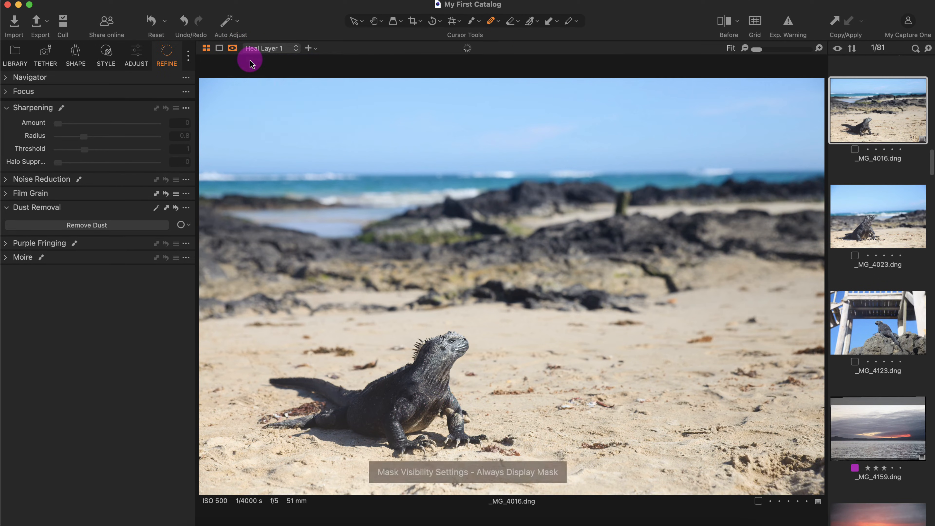
left_click(236, 49)
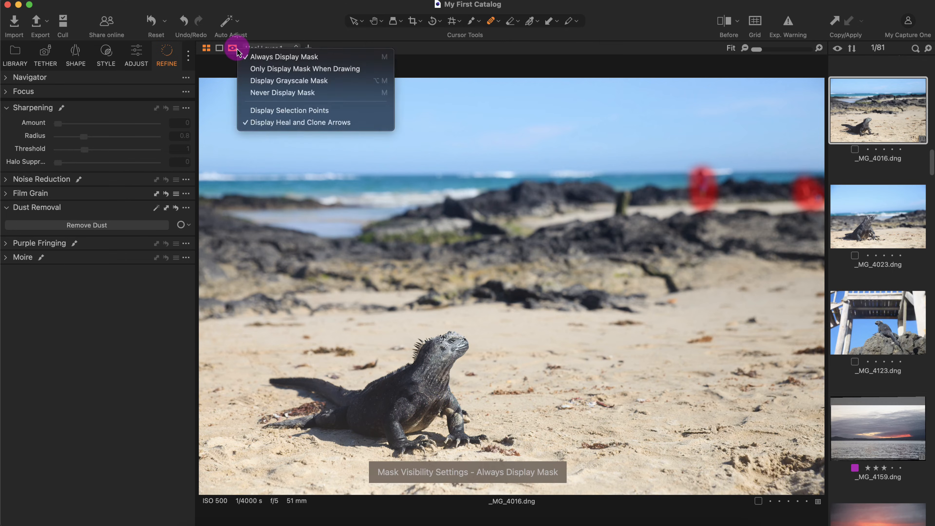
left_click(275, 69)
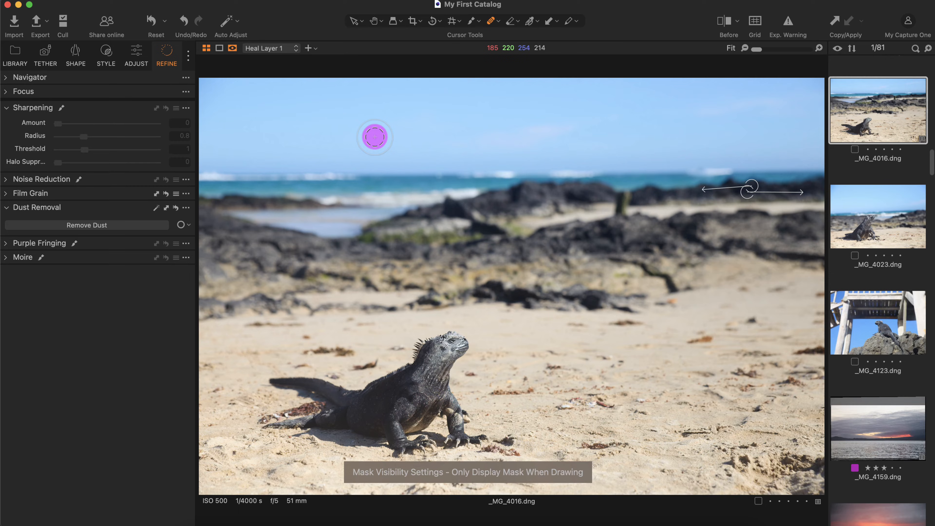
Check the retouching options and the layer list, switching to the Image Layer and back to Heal Layer 1
left_click(498, 21)
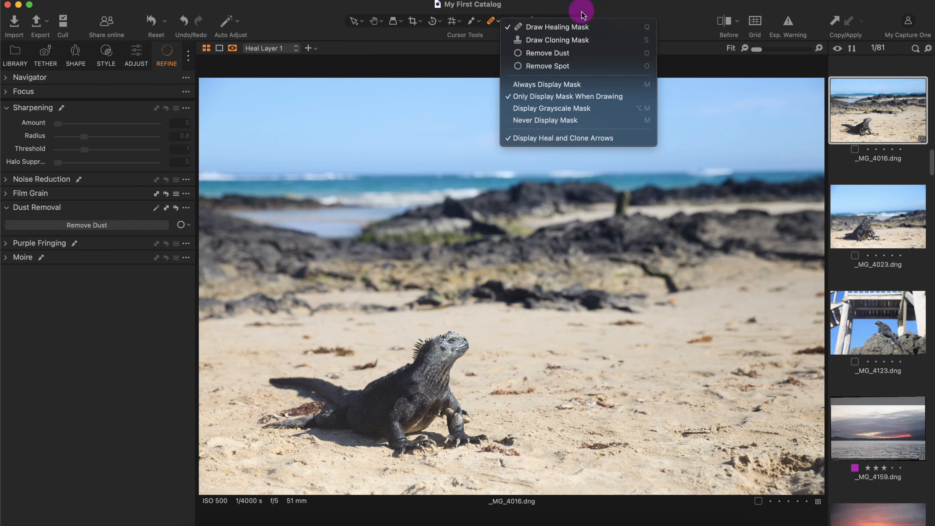
left_click(589, 18)
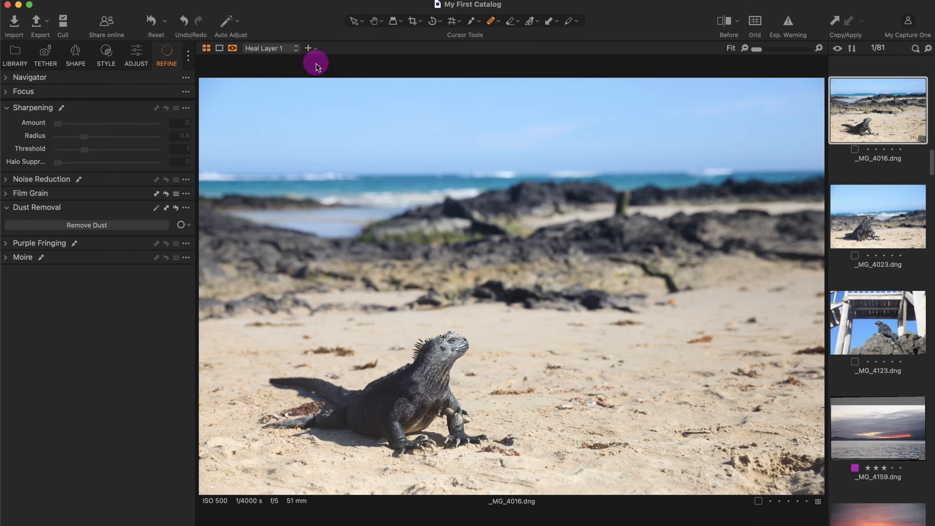
left_click(271, 53)
left_click(271, 61)
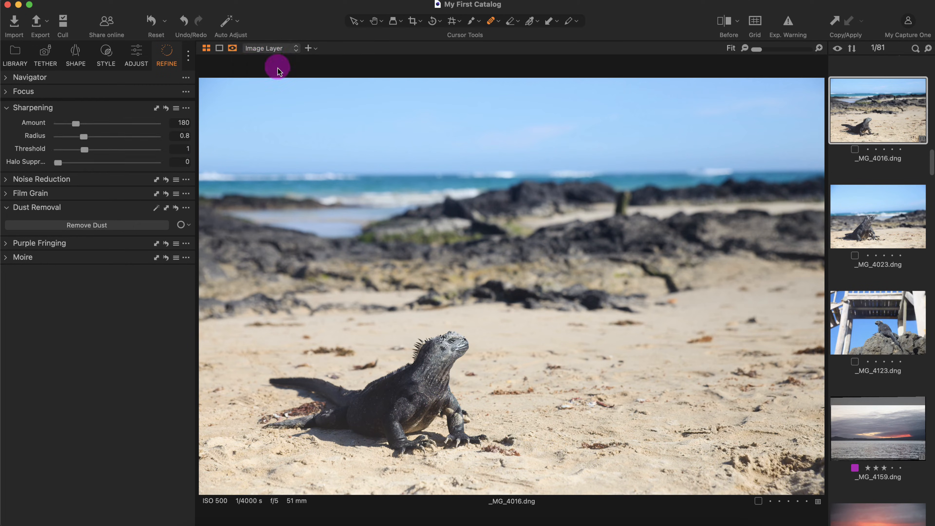
left_click(275, 53)
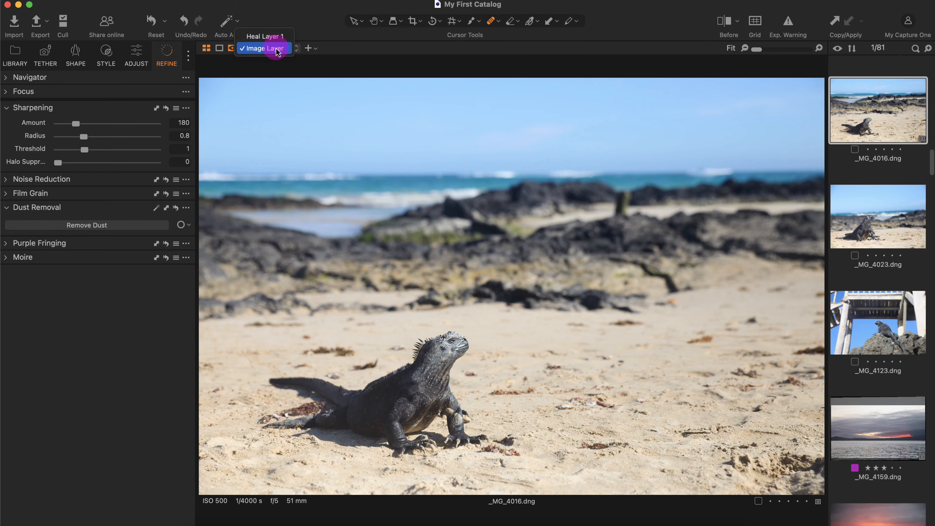
left_click(261, 35)
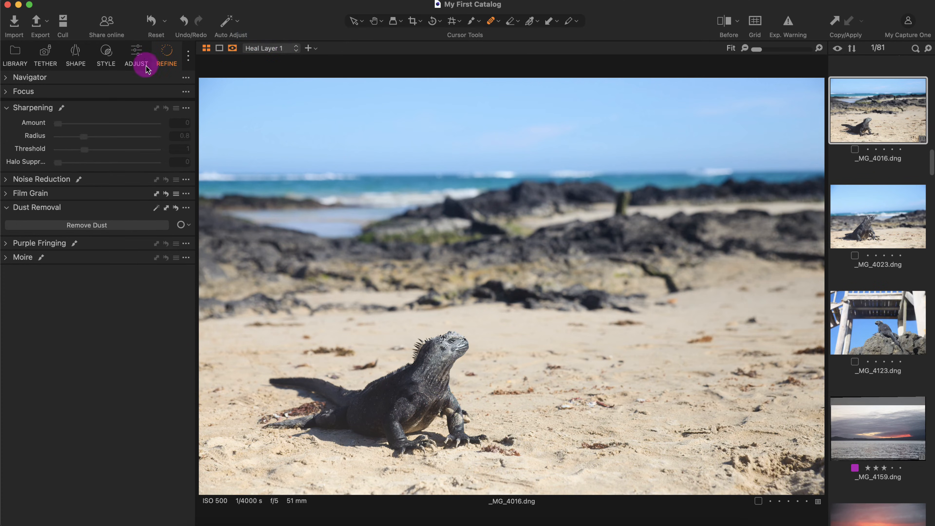
Turn Heal Layer 1 off and on to compare, try its opacity at 87, and return it to full opacity
left_click(135, 55)
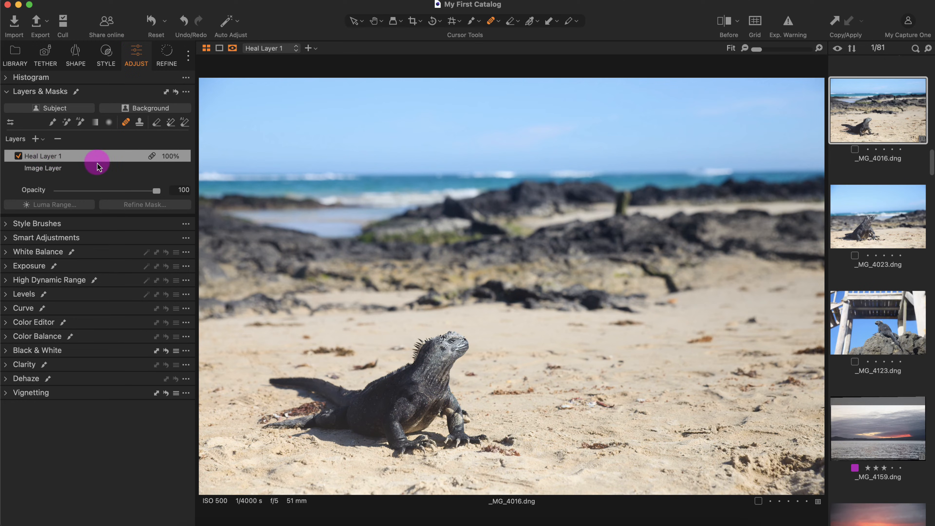
left_click(18, 156)
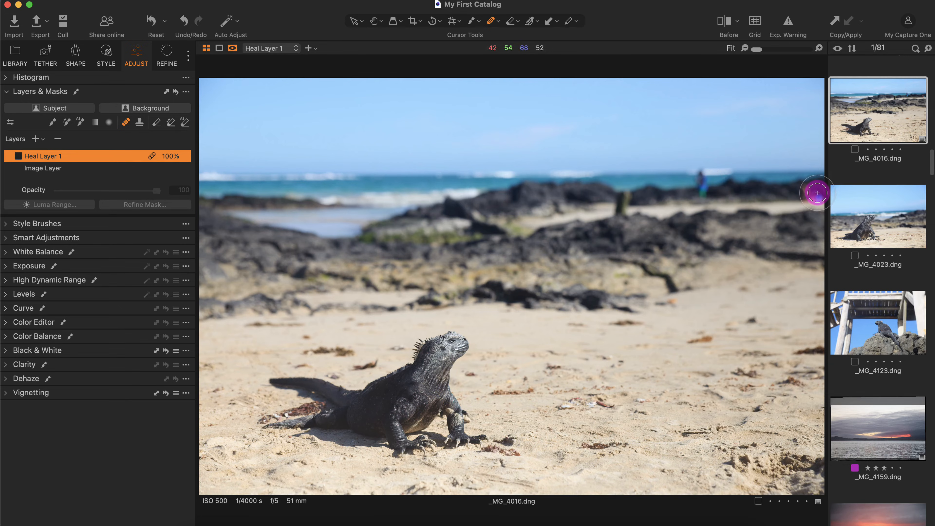
left_click(18, 156)
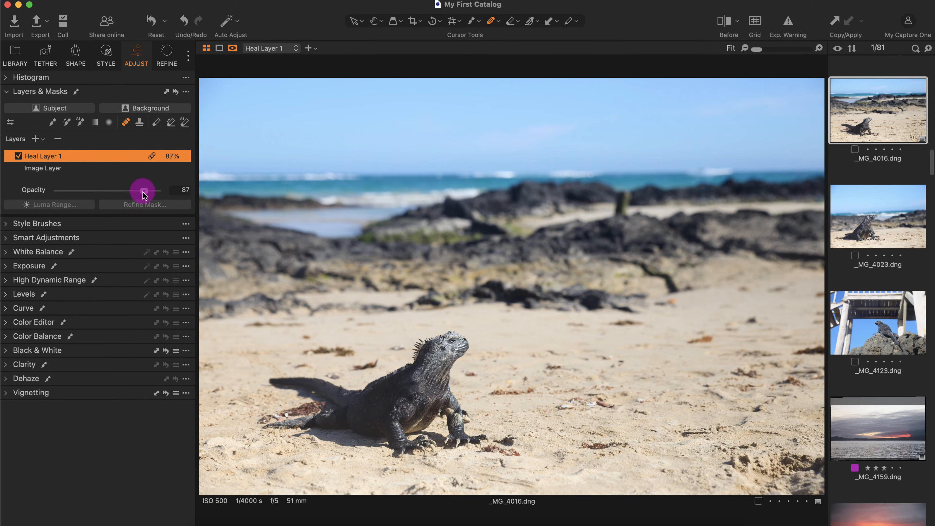
mouse_move(143, 194)
left_mouse_down()
mouse_move(67, 195)
mouse_move(155, 196)
mouse_move(62, 195)
mouse_move(153, 191)
mouse_move(165, 181)
left_mouse_up()
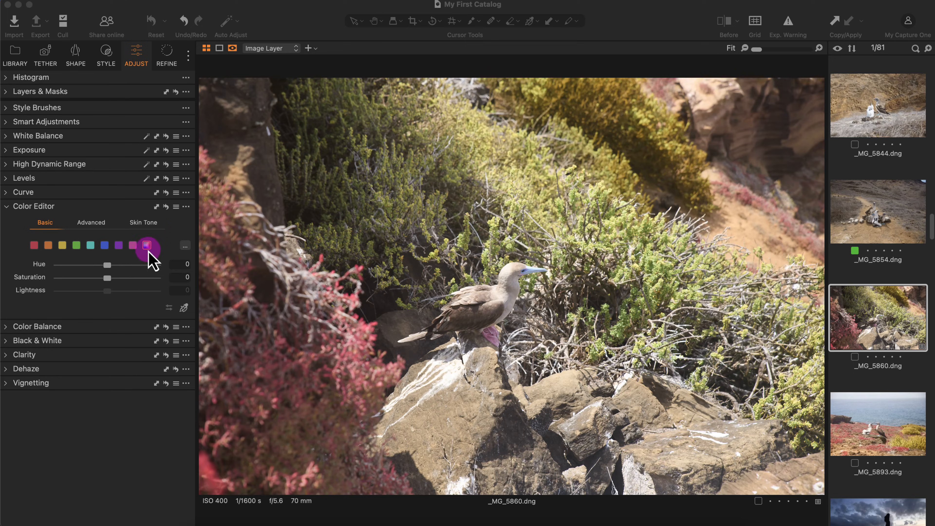
Try an overall Saturation of 80 in the Color Editor on _MG_5860.dng, reset it, and try an overall Hue shift
left_click(118, 278)
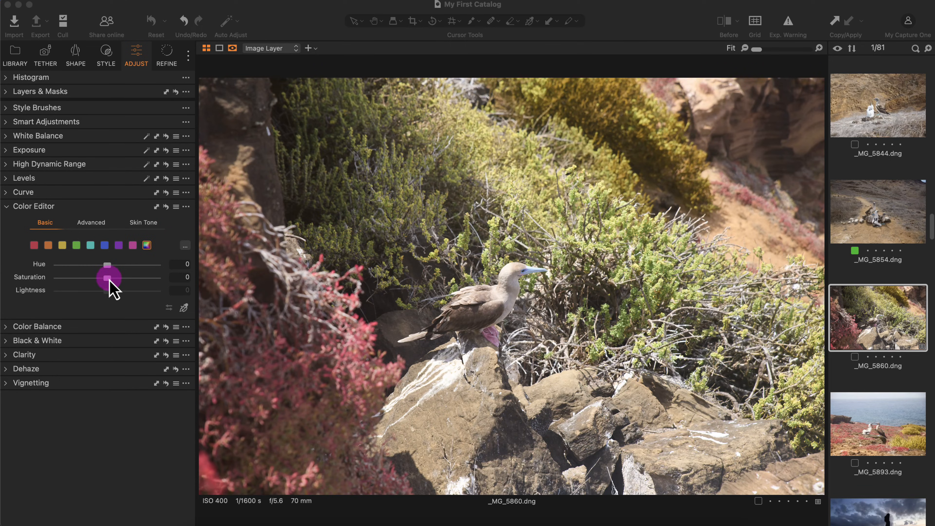
left_click_drag(110, 281, 159, 279)
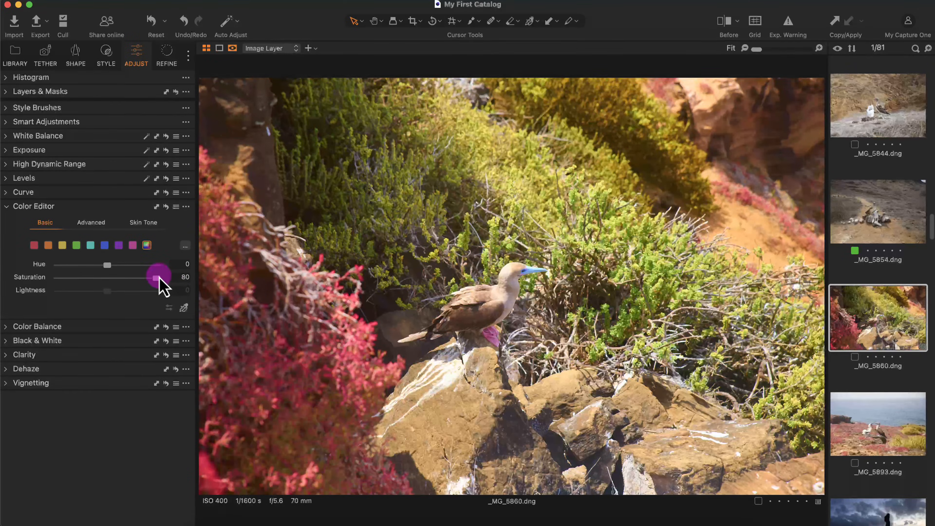
double_click(159, 278)
left_click(9, 151)
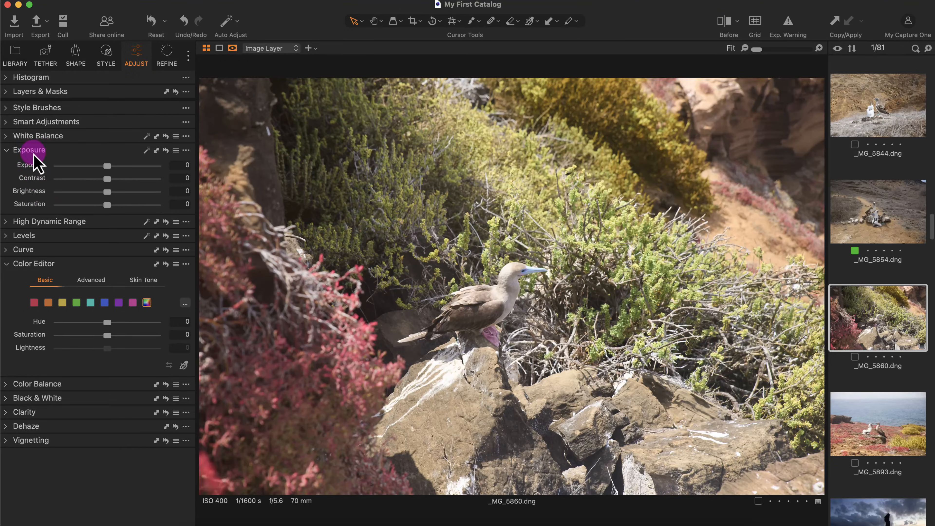
left_click(11, 150)
left_click(110, 279)
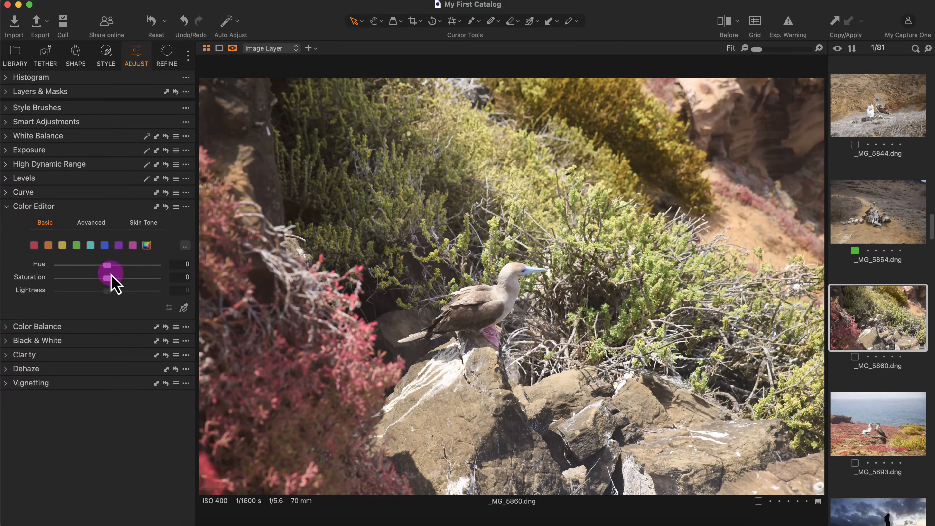
mouse_move(108, 267)
left_mouse_down()
mouse_move(35, 266)
mouse_move(156, 265)
mouse_move(112, 267)
left_mouse_up()
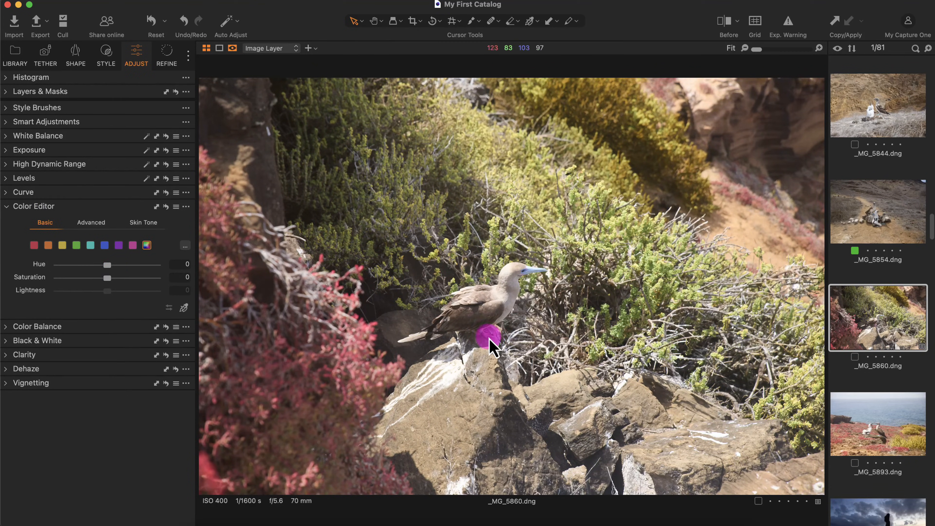
Set the reds to Saturation 34.5 and Lightness -3.6, and the greens to Hue 5.4 and Saturation 29.6 in the Color Editor
left_click(34, 245)
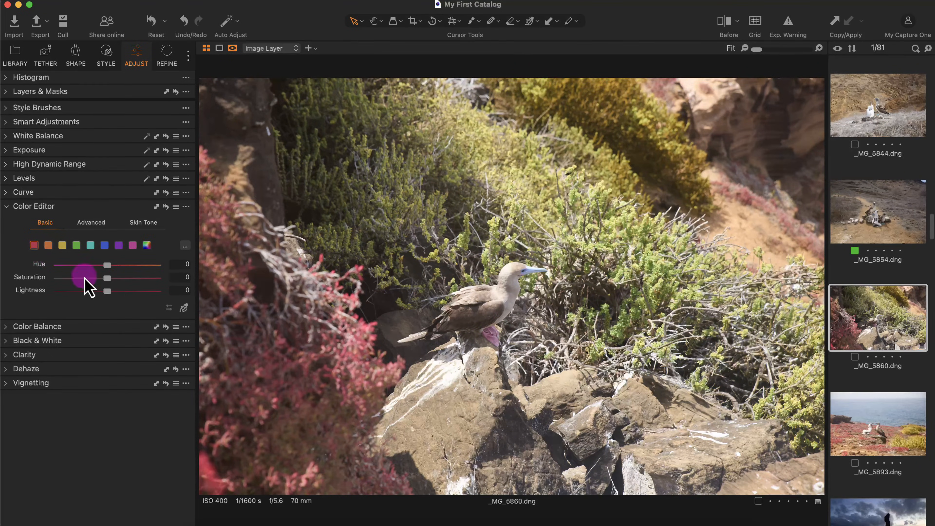
mouse_move(108, 278)
left_mouse_down()
mouse_move(122, 278)
mouse_move(129, 291)
mouse_move(89, 291)
mouse_move(128, 291)
mouse_move(92, 291)
mouse_move(121, 292)
mouse_move(104, 291)
left_mouse_up()
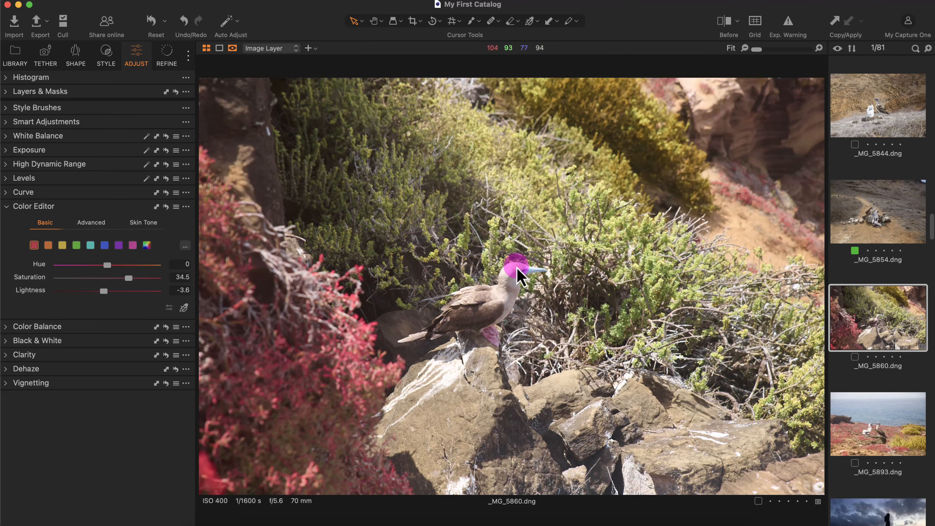
left_click(76, 245)
left_click_drag(112, 275, 126, 279)
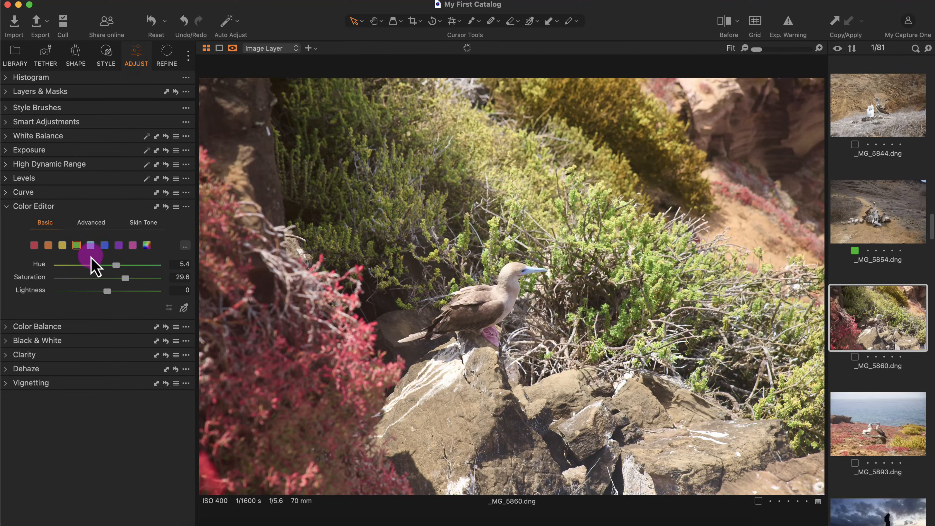
Set the yellows to Hue 4.7, Saturation 19.5 and Lightness -14.5 in the basic Color Editor
left_click(62, 245)
left_click_drag(110, 278, 121, 279)
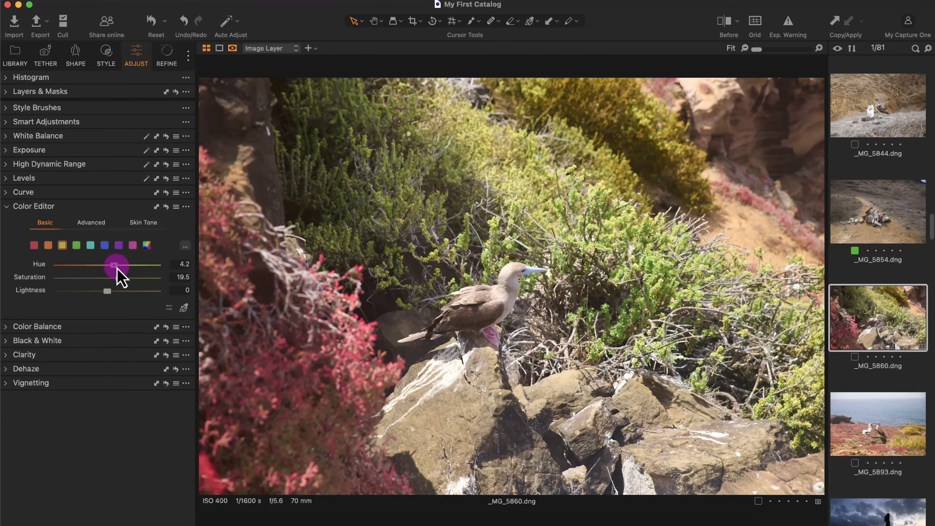
left_click_drag(108, 291, 92, 291)
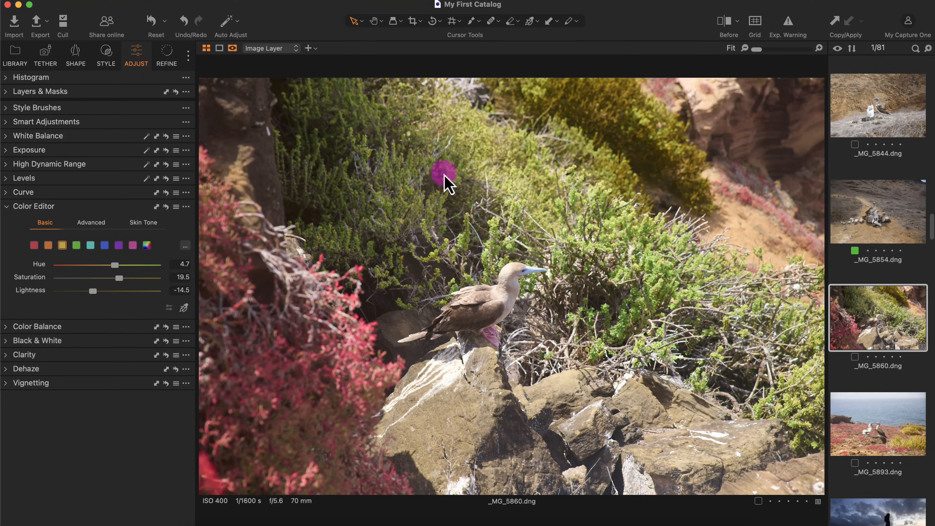
Compare the bird photo before and after the color edits, and reset the Color Editor adjustments
key("y")
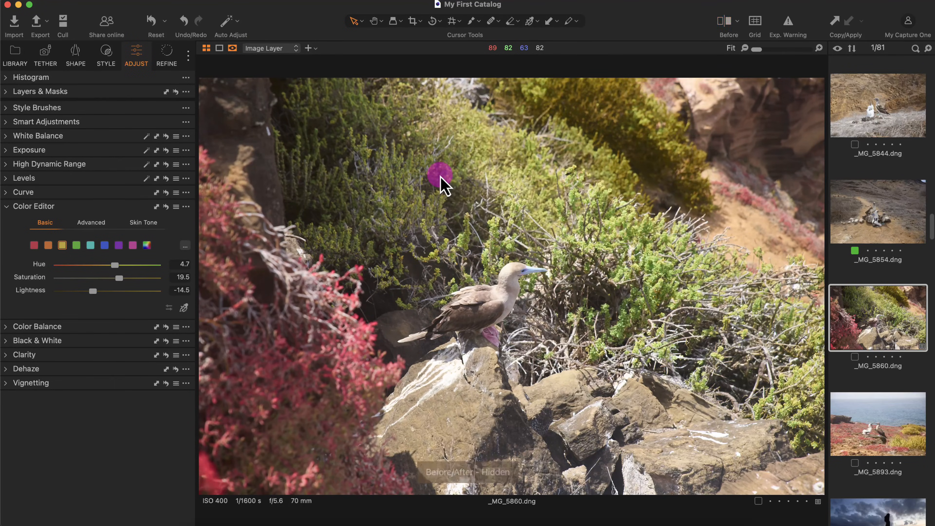
key("y")
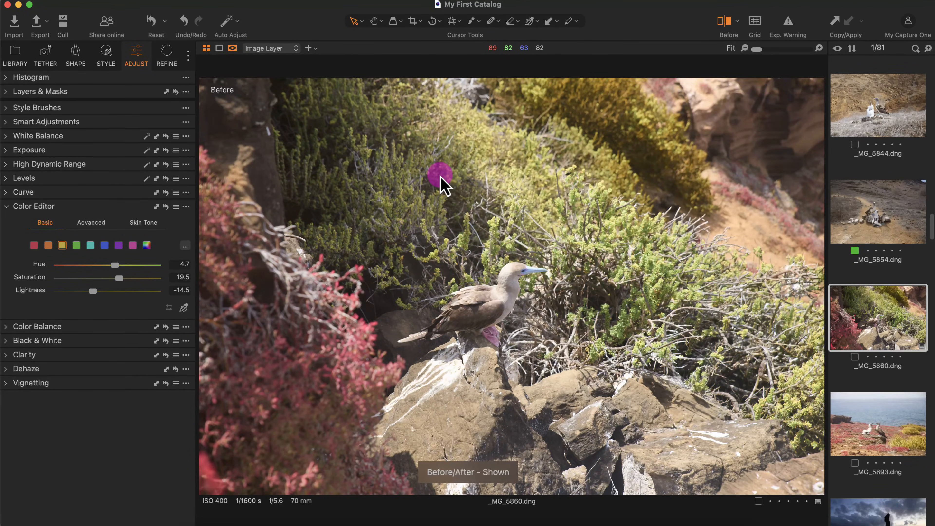
key("y")
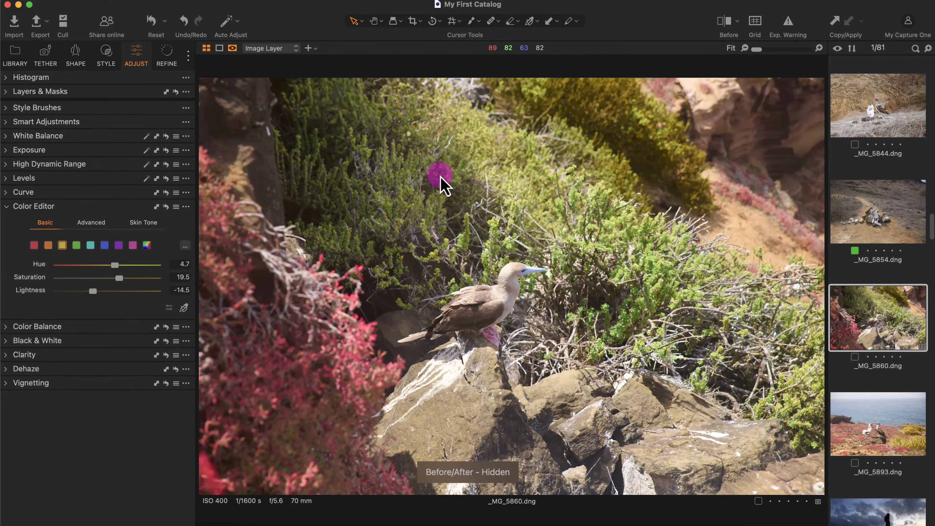
left_click(166, 207)
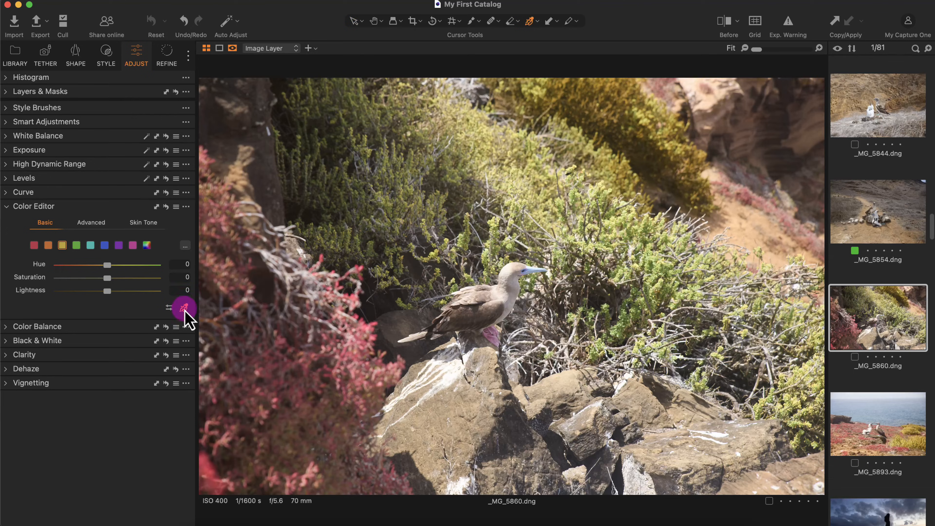
Look over the color cursor tools, and pick the pink of the bird's foot in the Advanced Color Editor
left_click(530, 23)
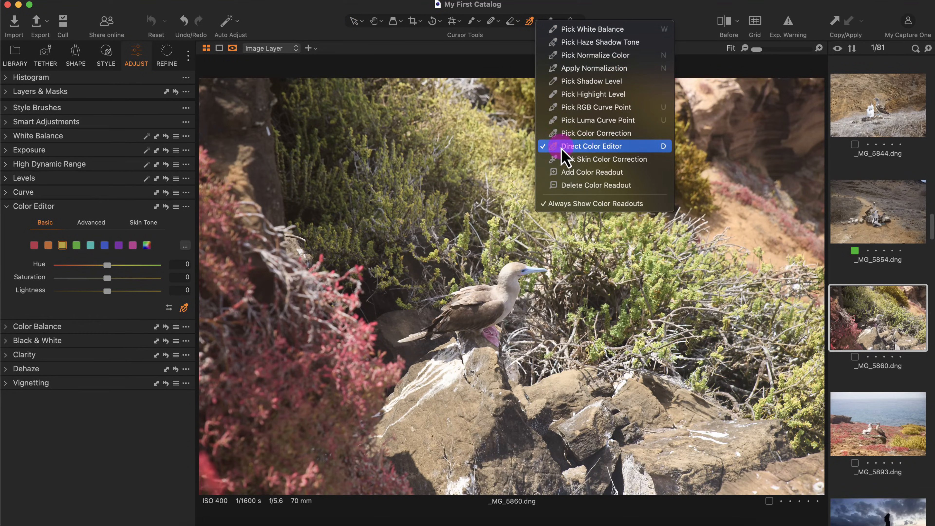
left_click(106, 245)
left_click(123, 221)
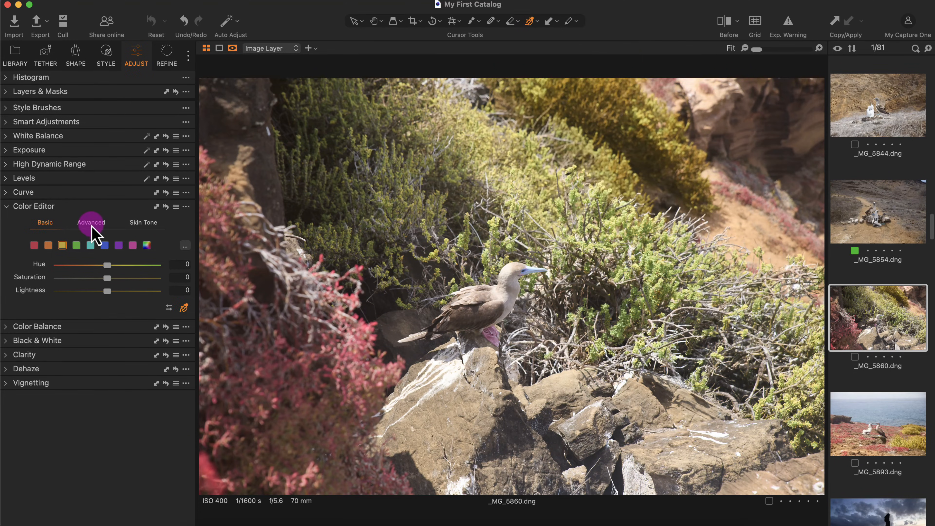
left_click(92, 229)
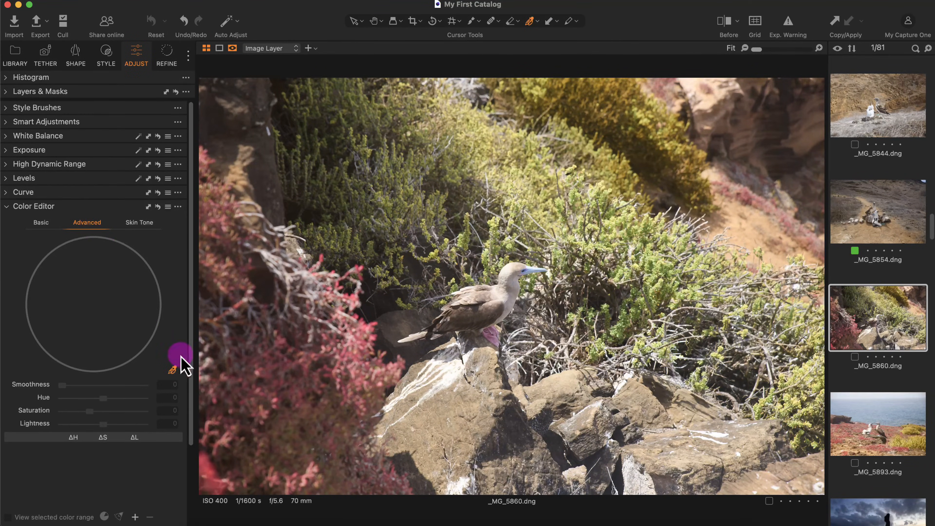
left_click(174, 370)
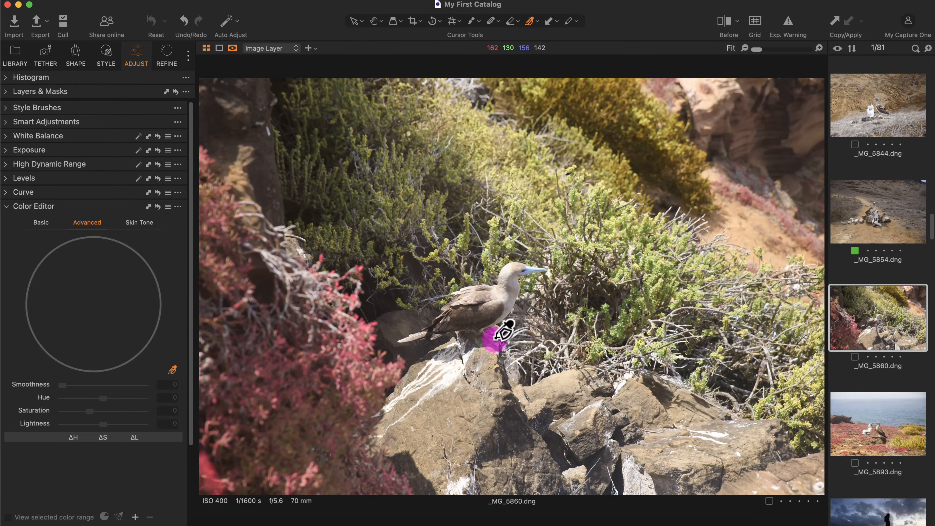
left_click(497, 336)
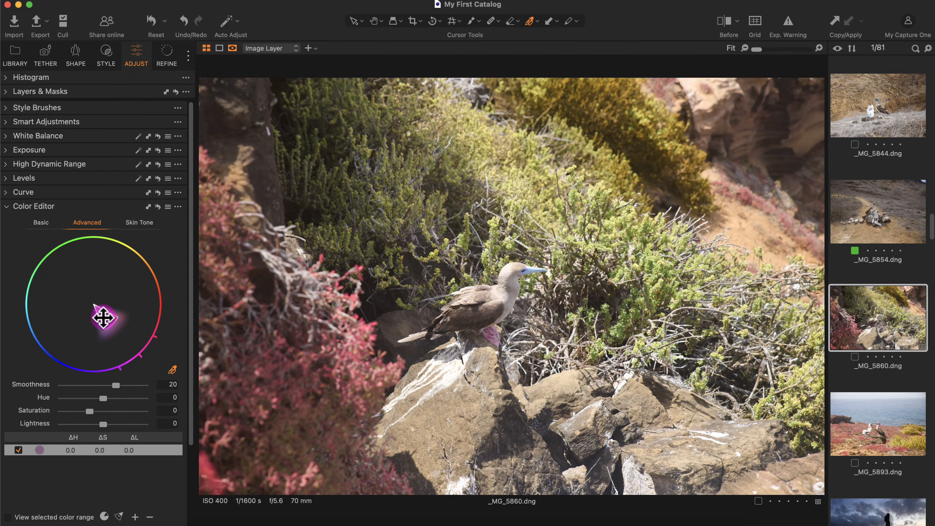
Widen the picked foot color's range towards red and blue, and set its Saturation to 125.8
left_click_drag(104, 317, 112, 326)
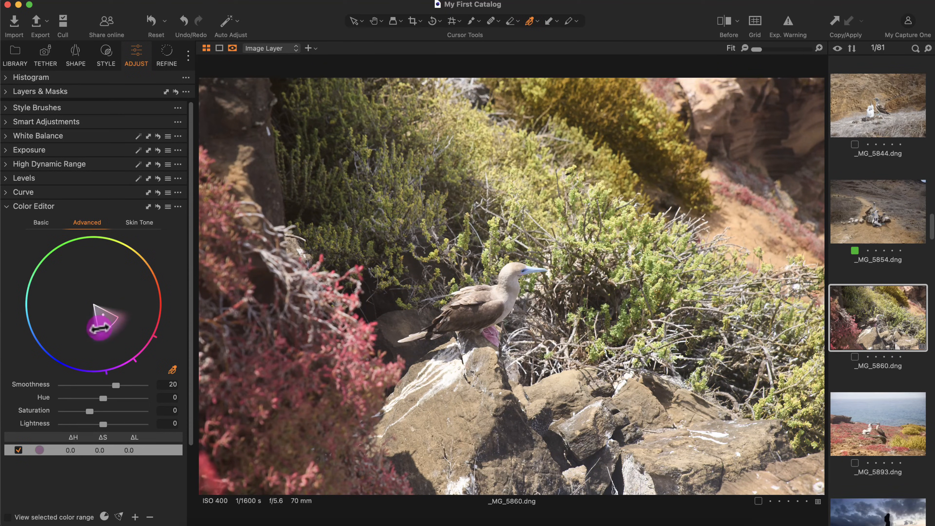
left_click_drag(114, 315, 134, 338)
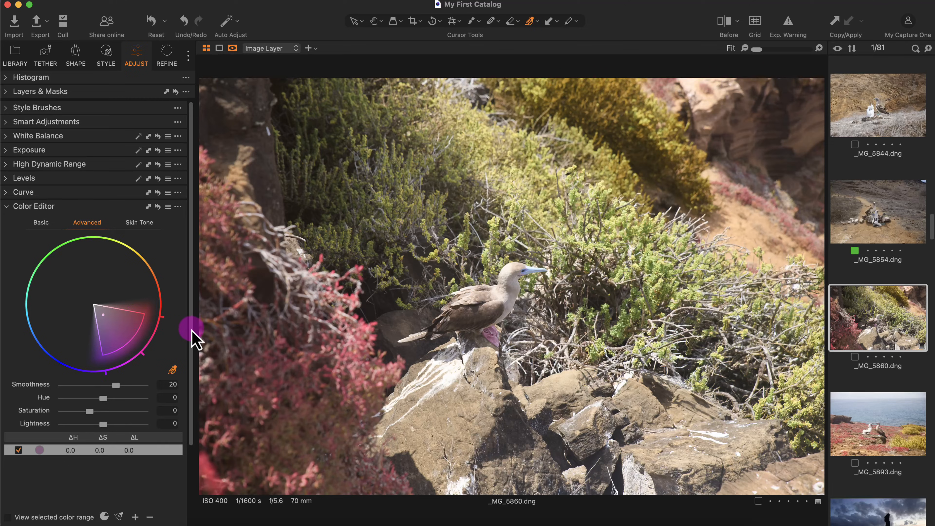
scroll(194, 355, "down", 2)
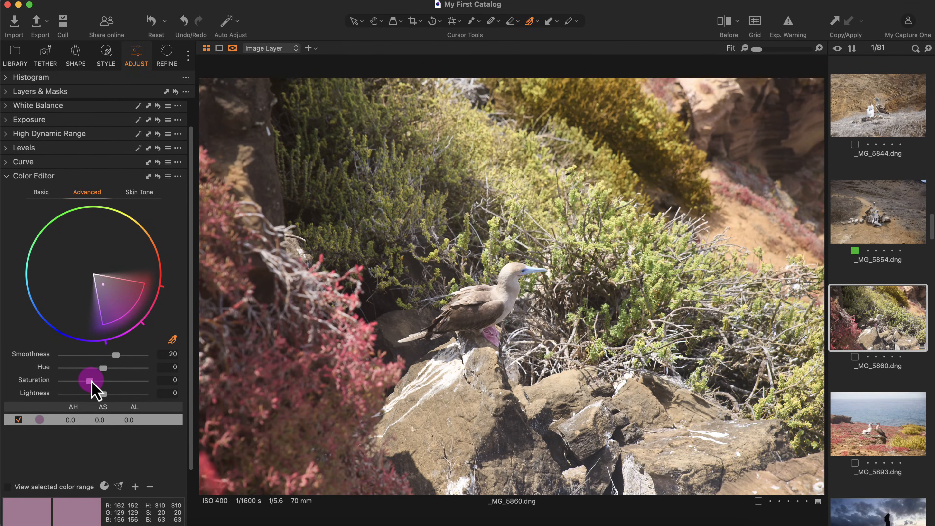
left_click_drag(91, 381, 124, 380)
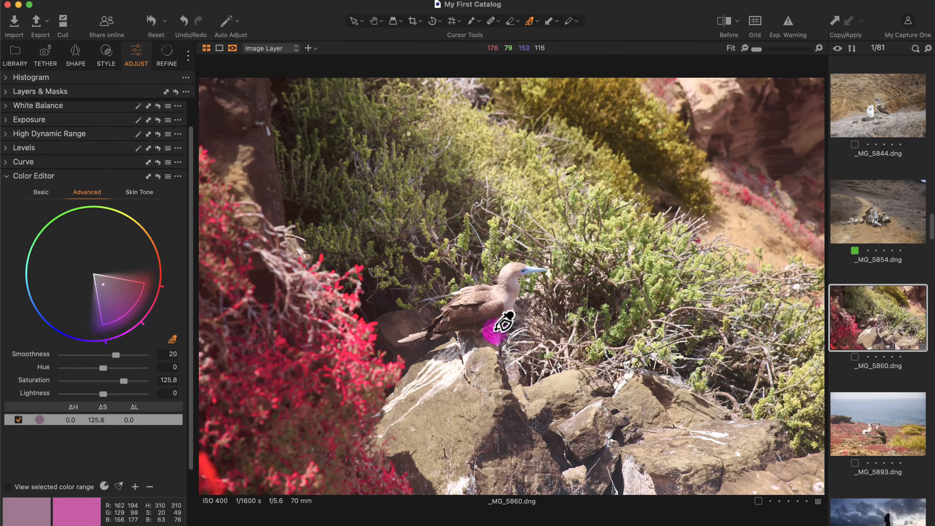
Set the foot color's Hue to 3.1 and Smoothness to 15.7, and narrow its range around magenta
scroll(192, 352, "down", 1)
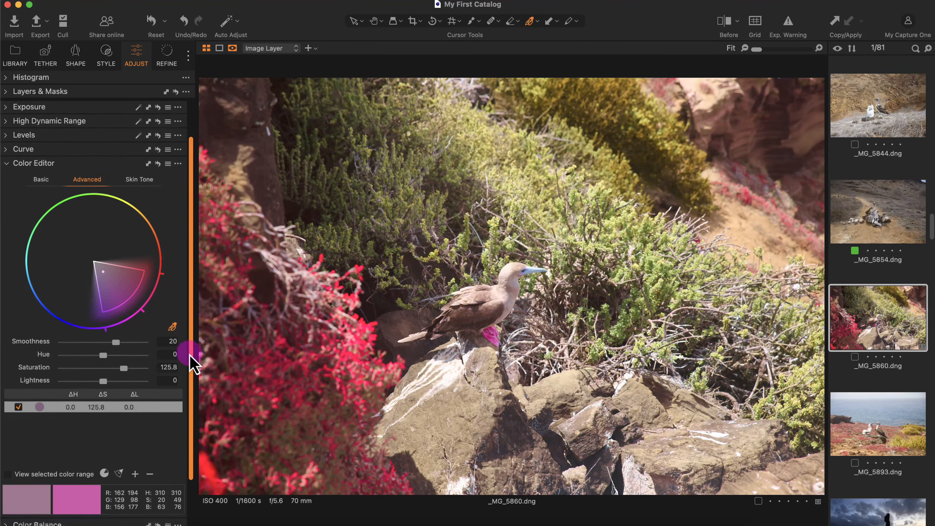
left_click_drag(105, 356, 127, 345)
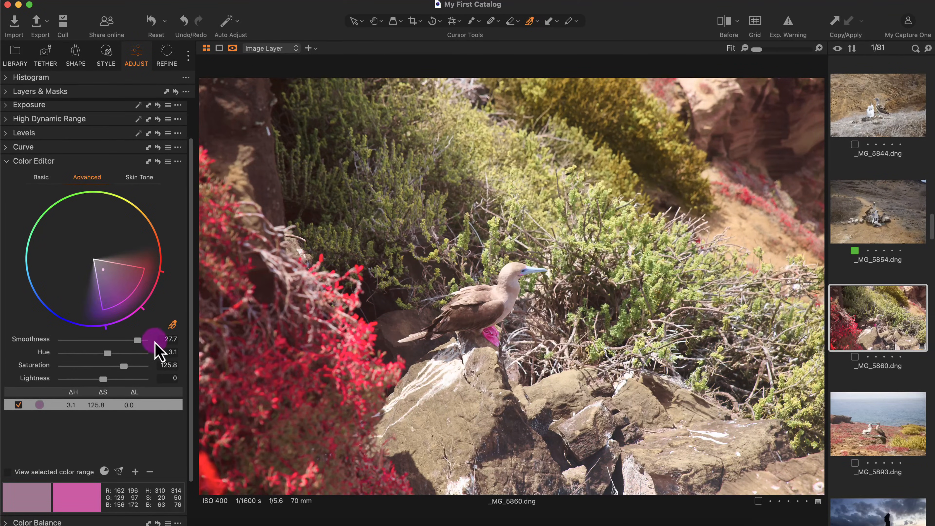
left_click_drag(137, 339, 103, 340)
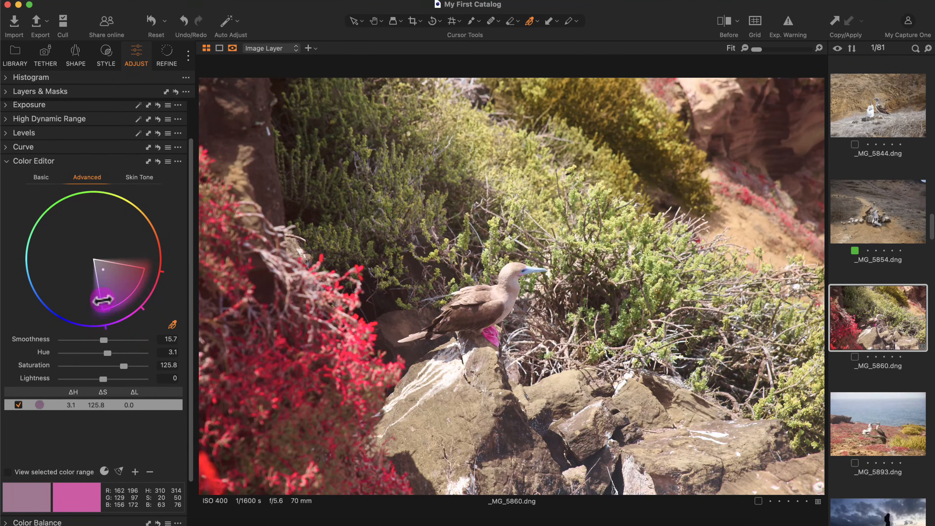
left_click_drag(103, 295, 112, 268)
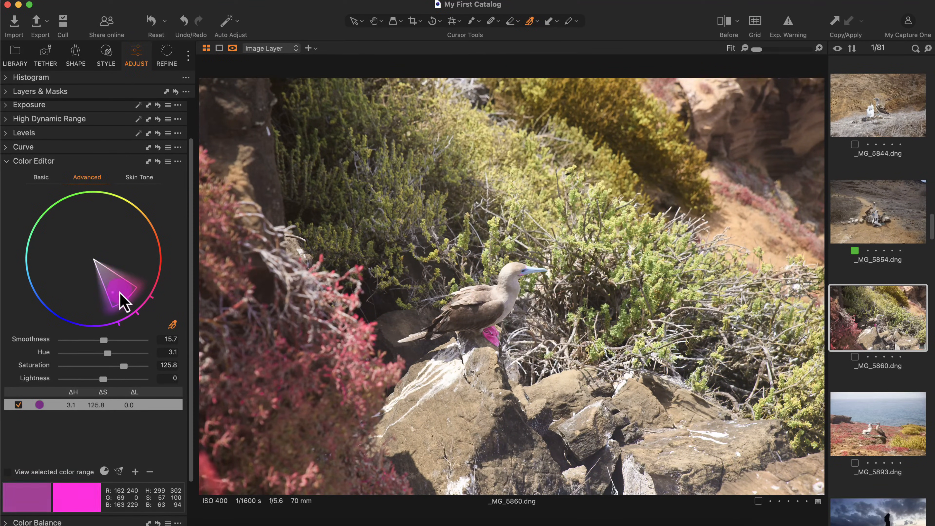
Check the foot color's coverage with the selected color range view, and set its Saturation to 169.1
left_click_drag(191, 343, 195, 380)
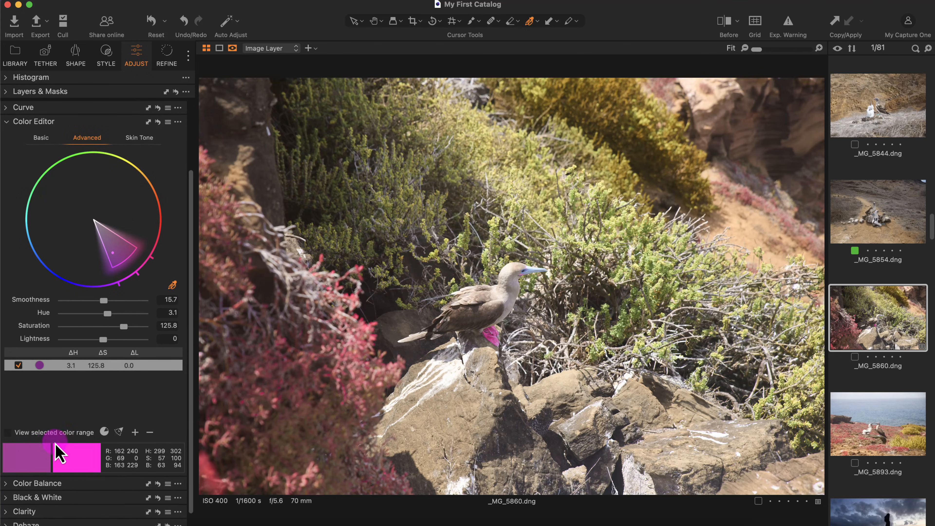
left_click(9, 433)
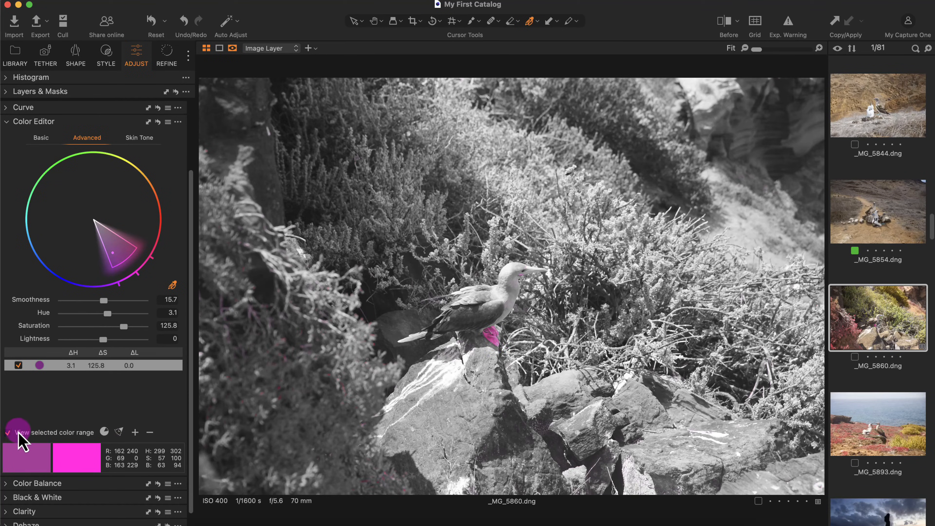
left_click(8, 433)
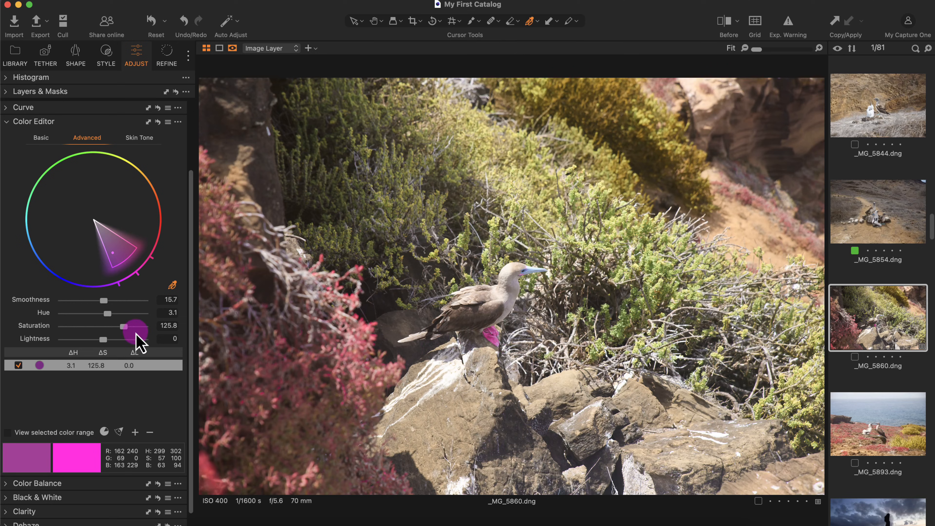
left_click_drag(124, 327, 135, 326)
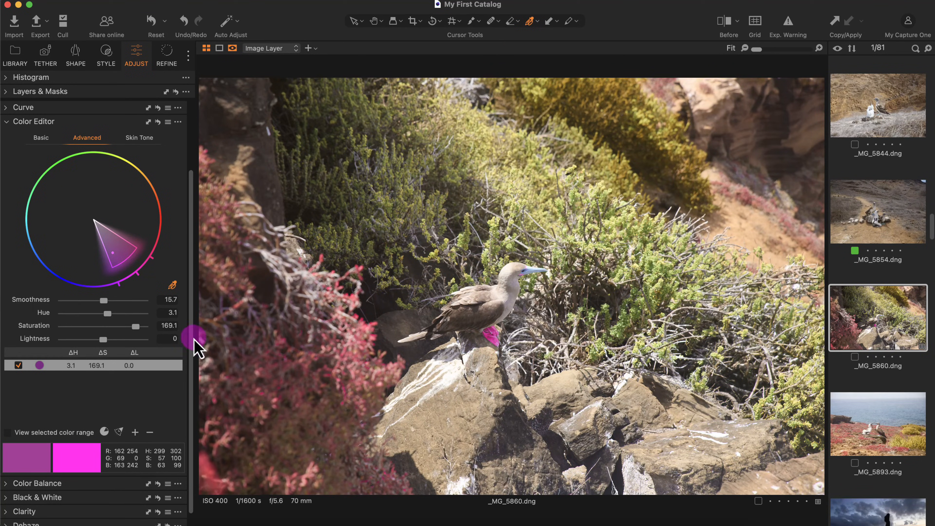
Pick the light blue of the bird's beak and set its Saturation to 123.8 and Hue to -11.4
scroll(190, 352, "down", 2)
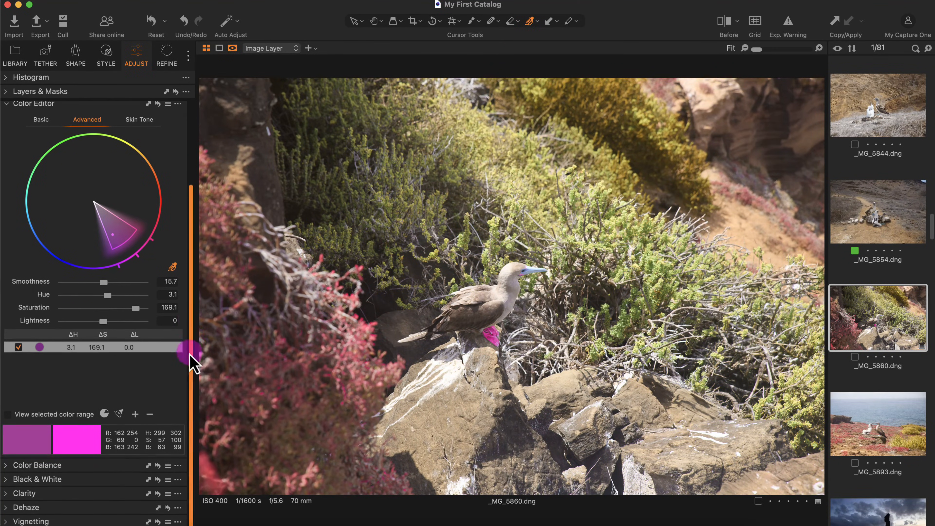
left_click(532, 268)
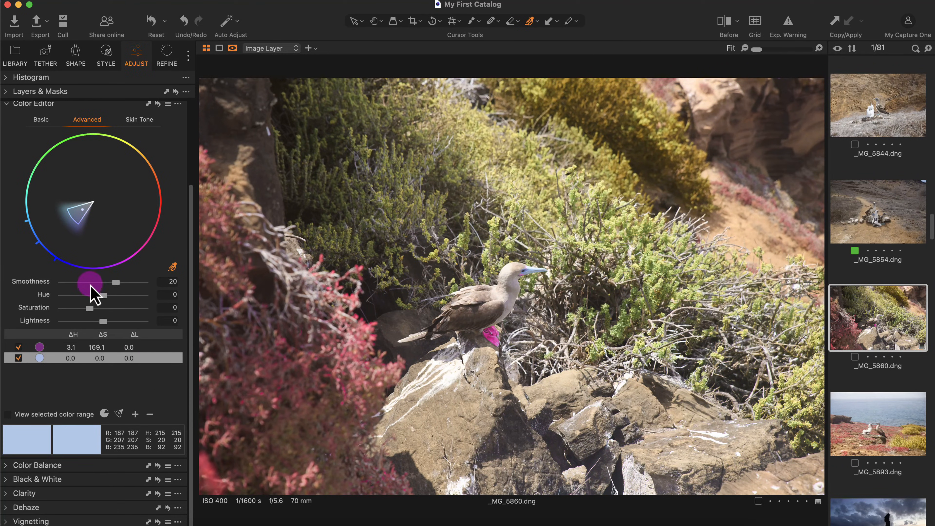
left_click_drag(92, 315, 124, 297)
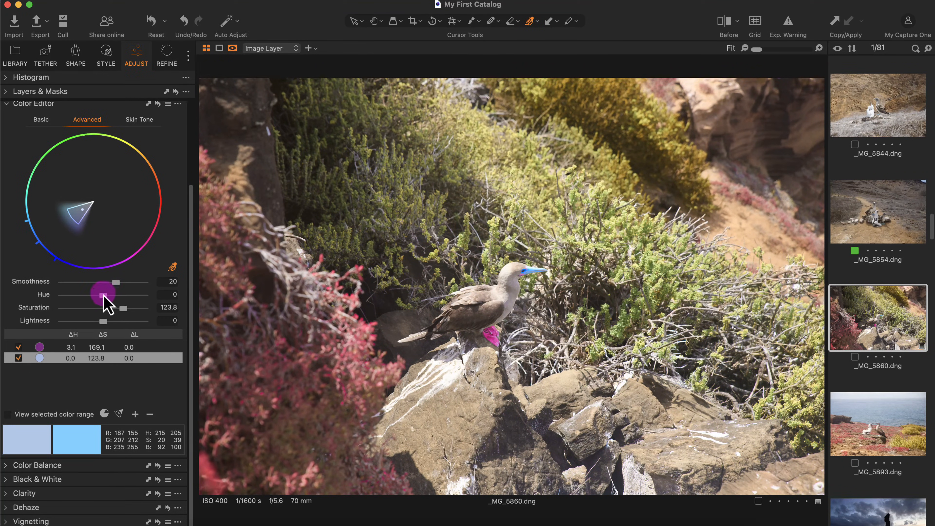
left_click_drag(99, 295, 87, 296)
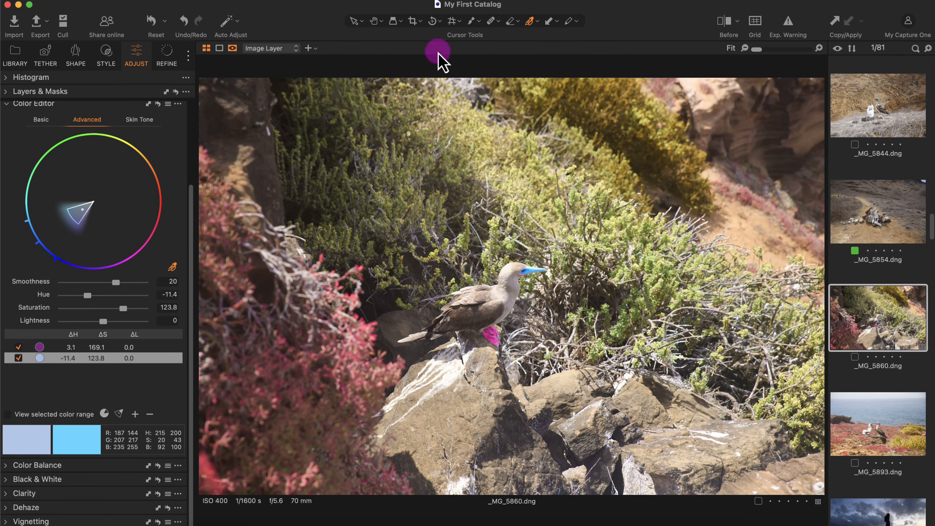
Compare the bird's beak and foot before and after the color edits at 200%, and return to the fitted view
left_click(373, 21)
left_click(507, 288)
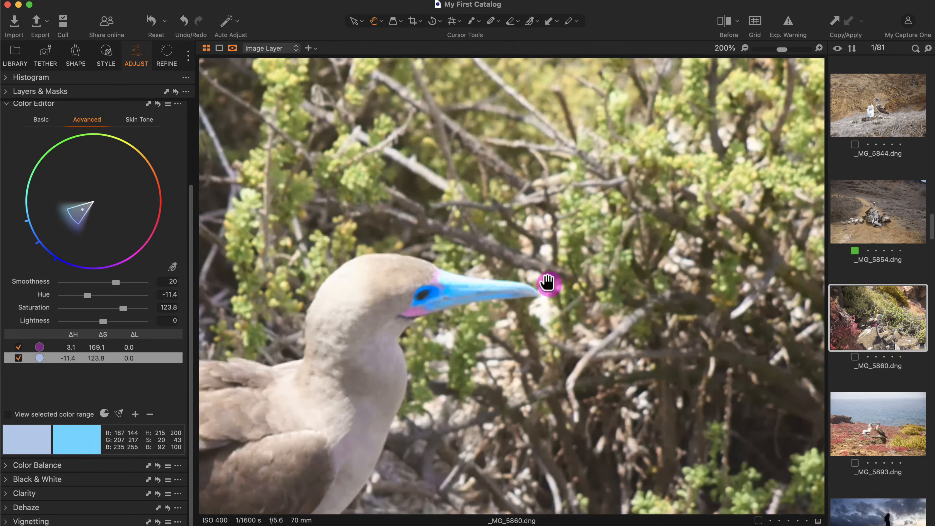
left_click_drag(444, 330, 579, 185)
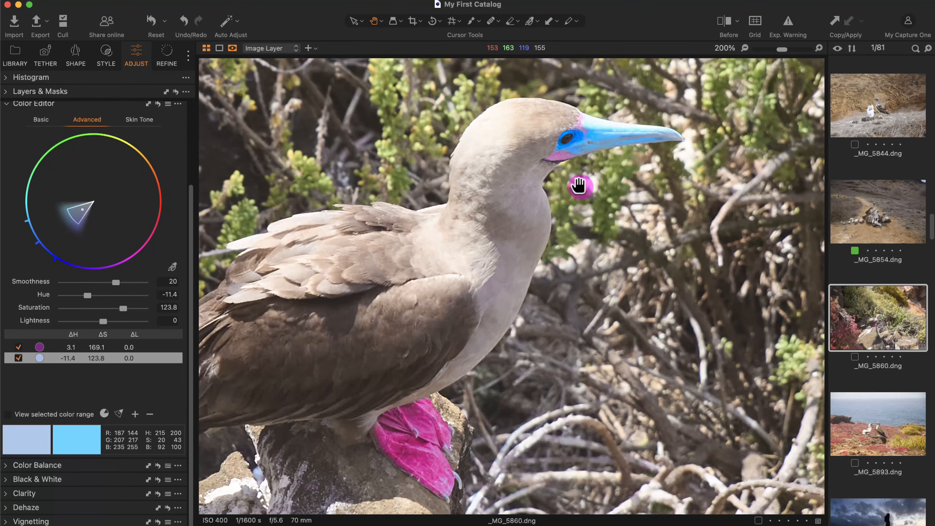
key("y")
key("y")
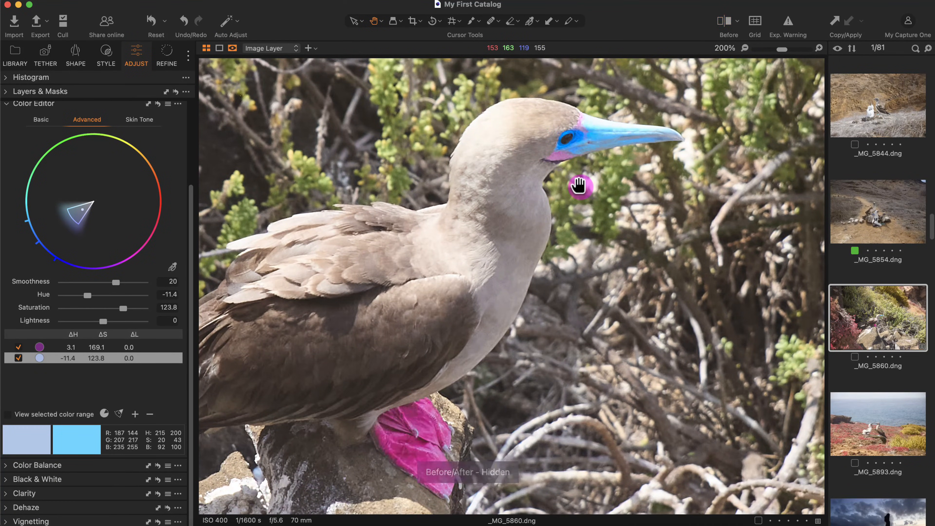
key("y")
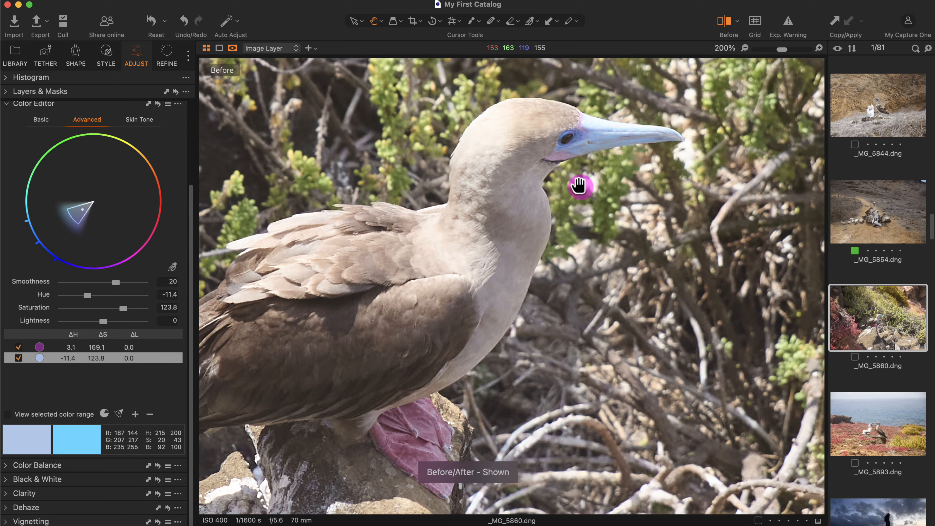
key("y")
key("super+0")
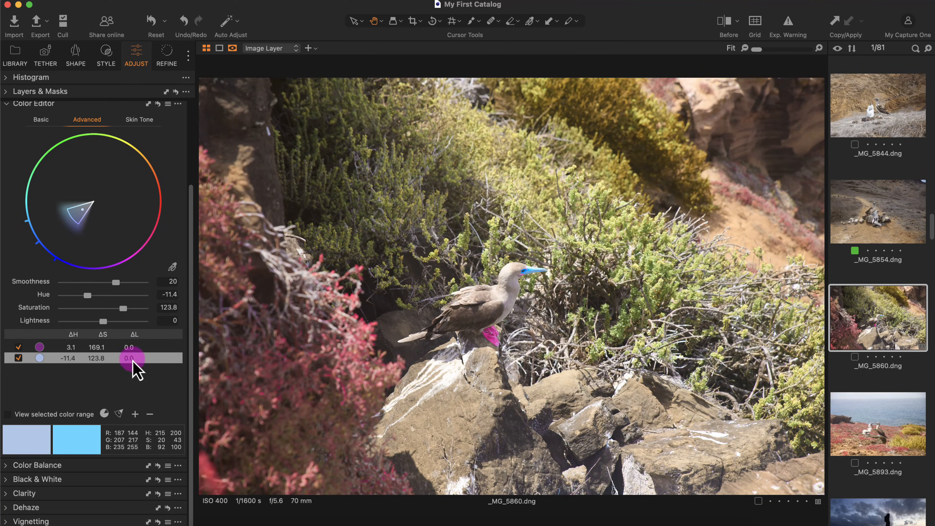
Remove the beak's color correction and add three full-spectrum corrections to the Advanced Color Editor list
left_click(41, 361)
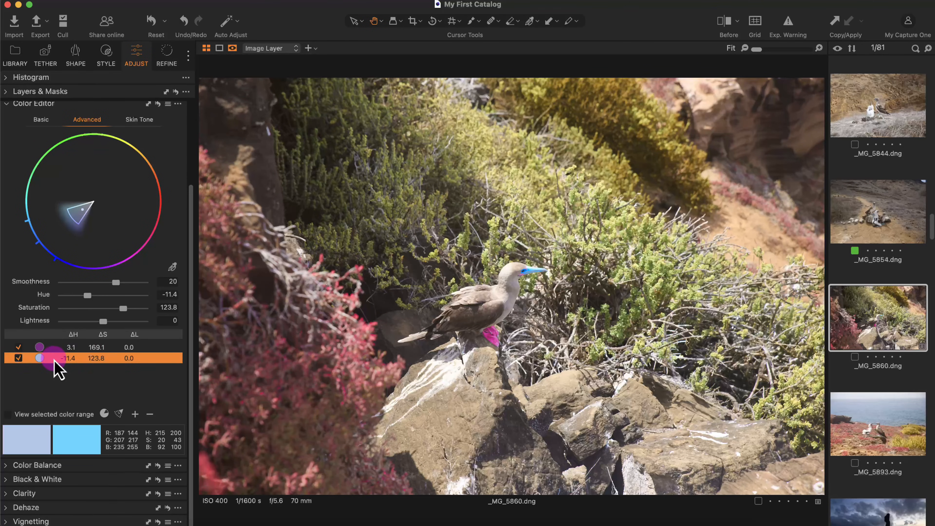
left_click(149, 414)
left_click(135, 414)
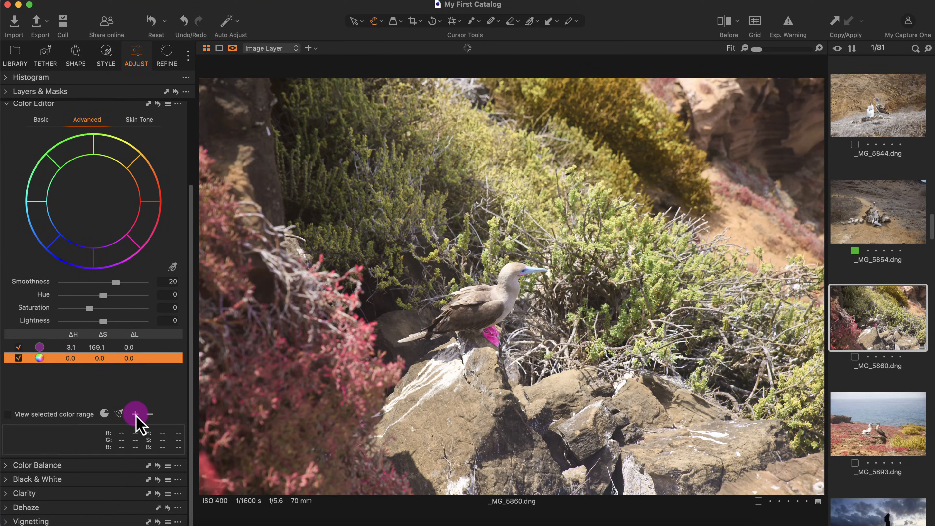
left_click(136, 414)
left_click(135, 414)
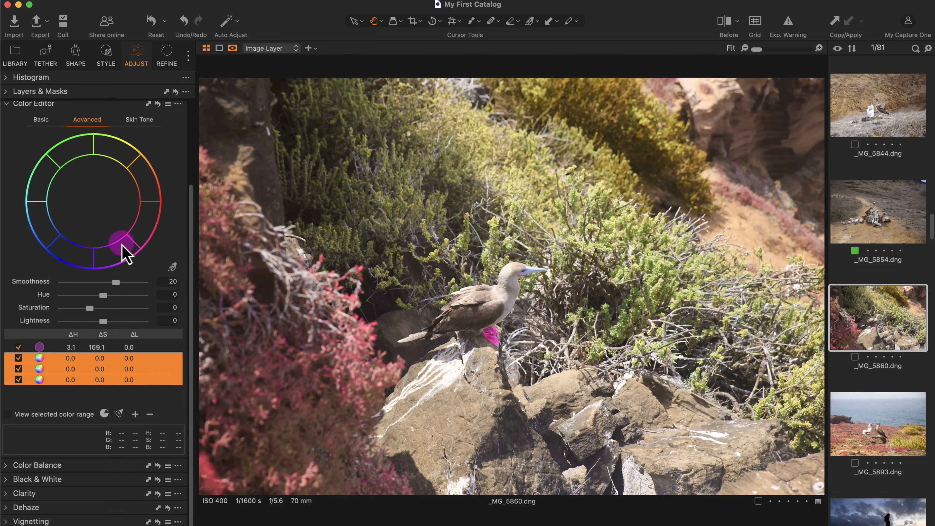
Sample six more colors for correction from the bushes and the surroundings in the bird photo
left_click(172, 266)
left_click(366, 335)
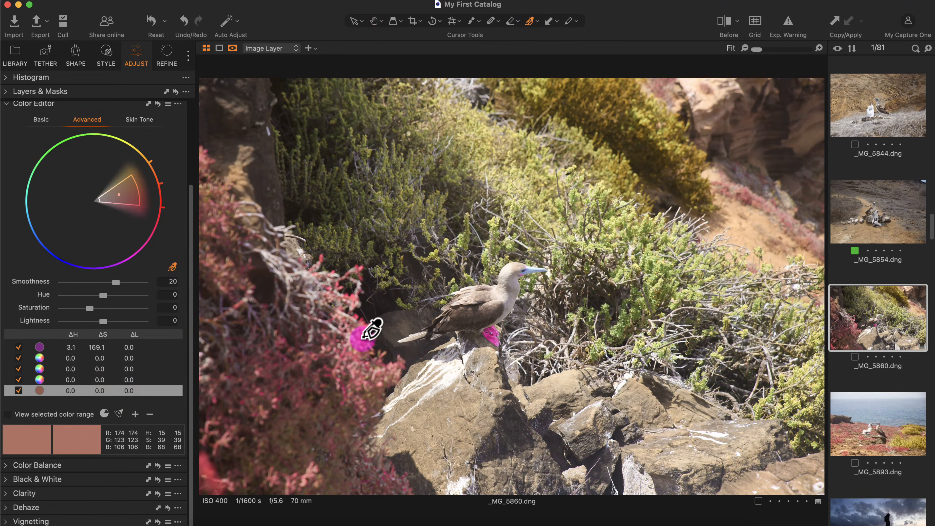
left_click(420, 224)
left_click(458, 155)
left_click(696, 189)
left_click(675, 243)
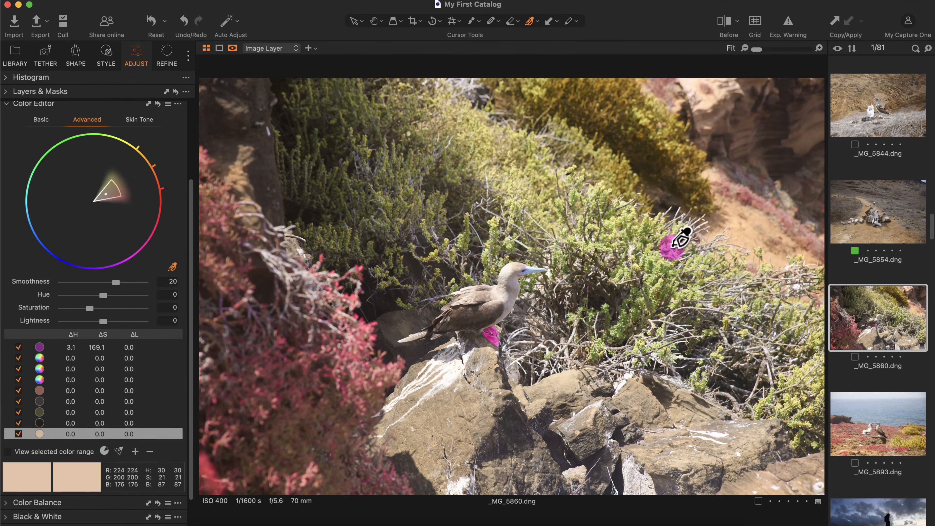
left_click(265, 352)
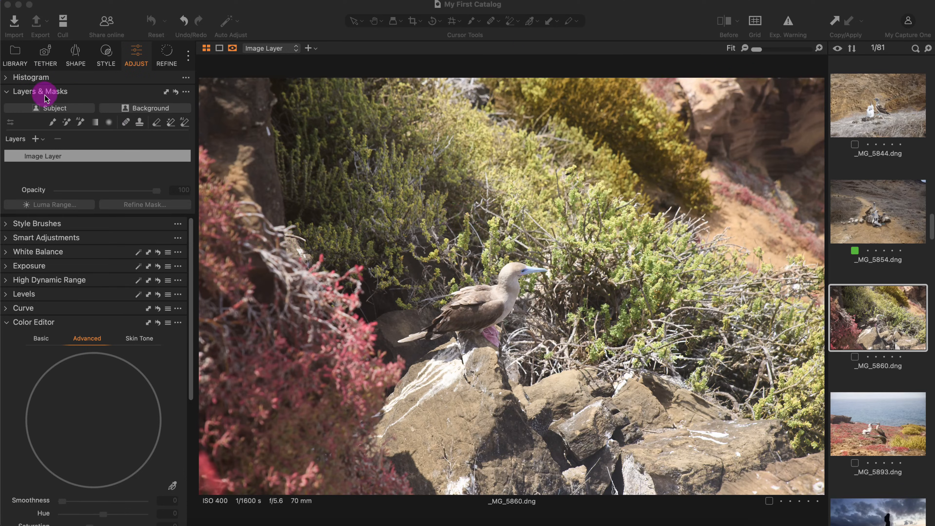
Paint a brush mask over the bird's feet and name the new mask layer Feet
left_click(53, 124)
left_click(479, 23)
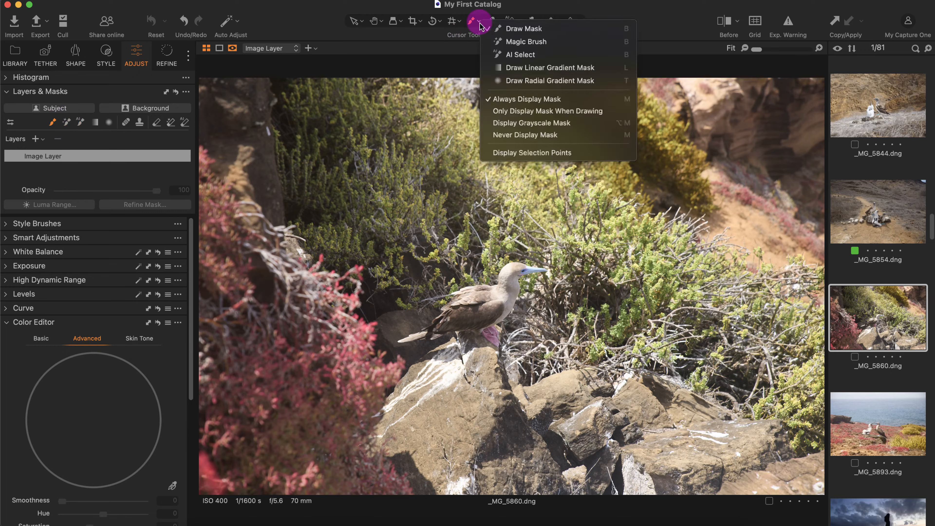
left_click(474, 30)
left_click(476, 29)
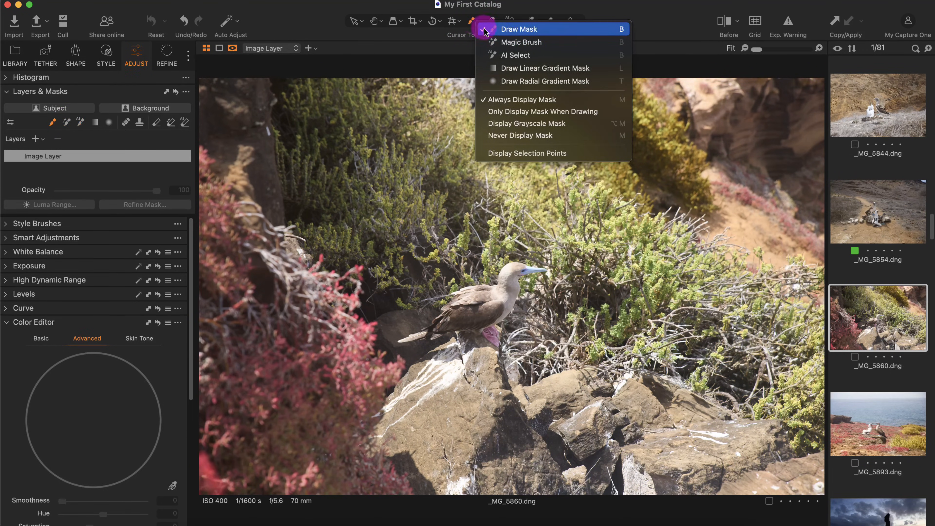
right_click(451, 213)
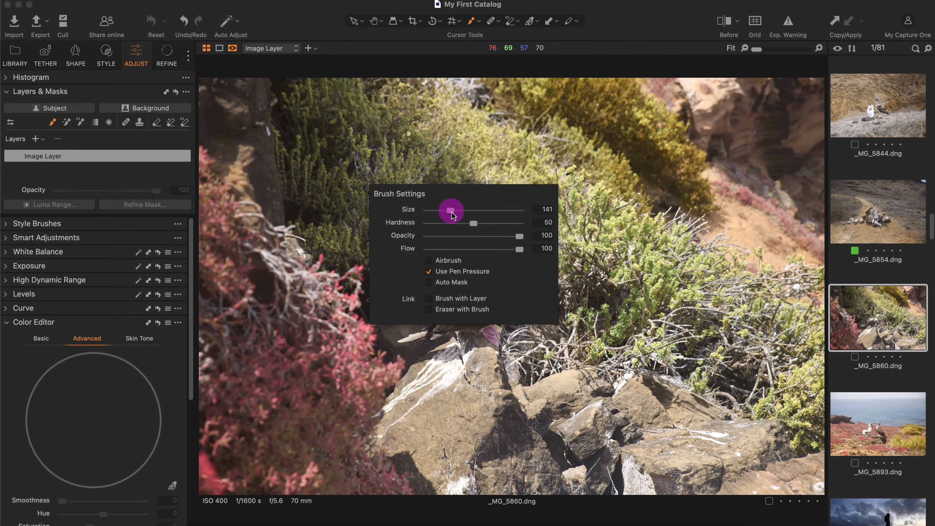
mouse_move(452, 215)
left_mouse_down()
mouse_move(462, 211)
mouse_move(450, 215)
left_mouse_up()
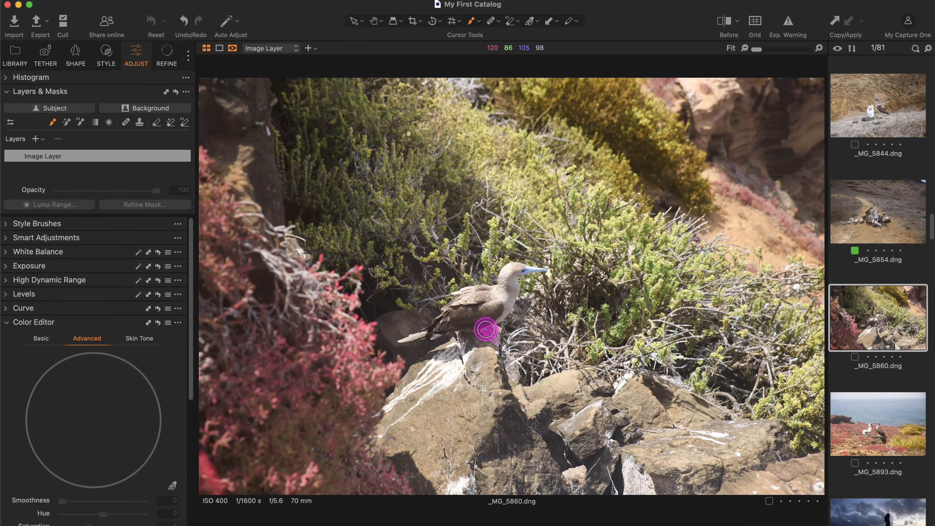
left_click_drag(486, 328, 489, 338)
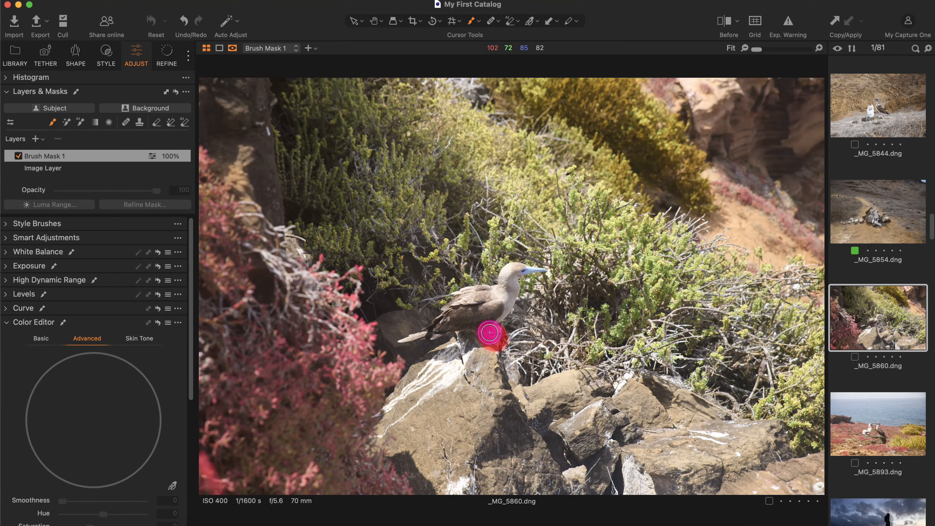
double_click(43, 158)
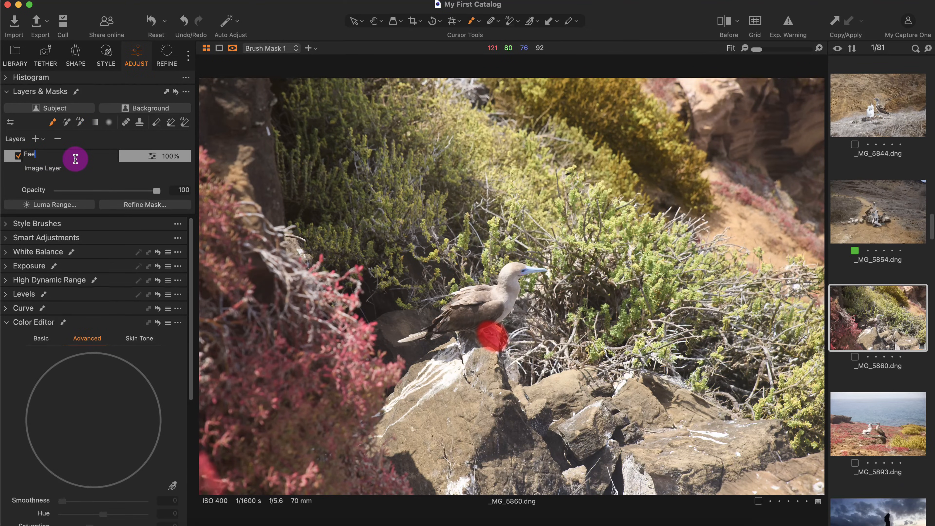
key("Return")
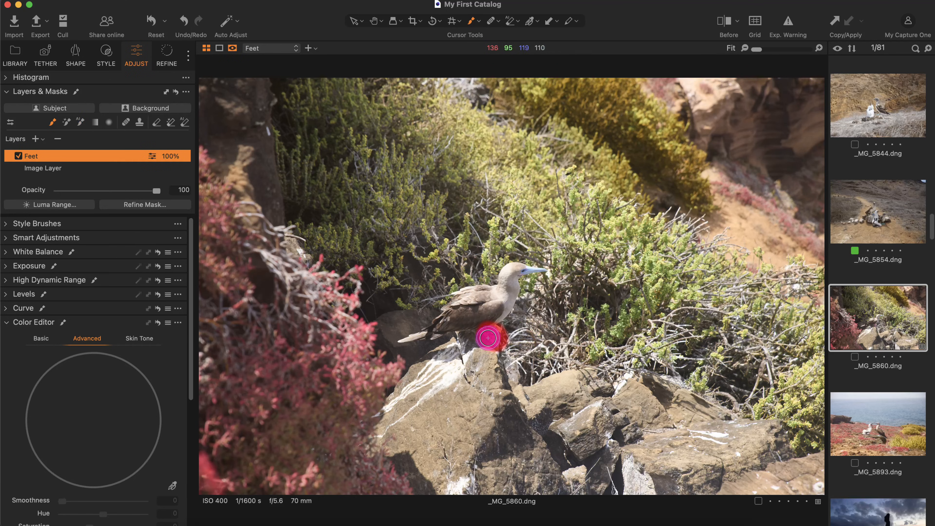
Sample the bird's foot color on the Feet layer and set its Saturation to 159.5 and Hue to 6.2
left_click(173, 486)
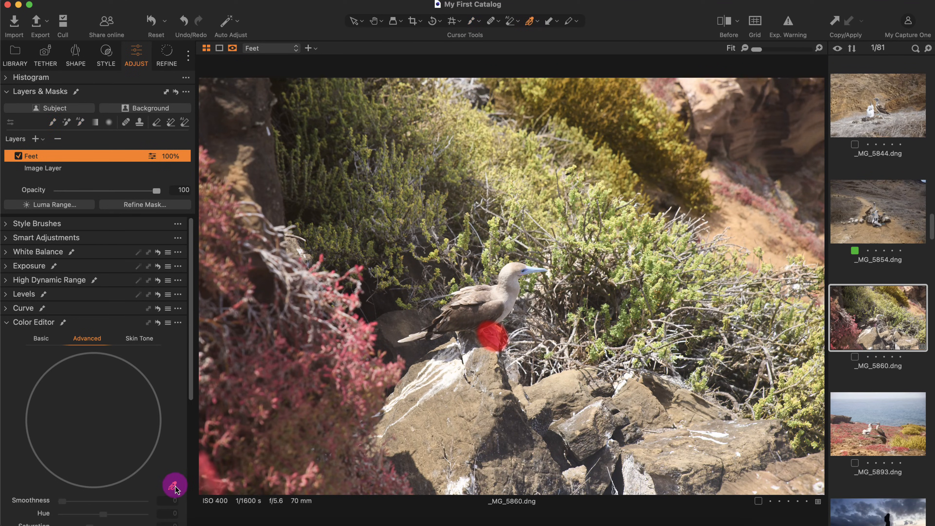
left_click(499, 336)
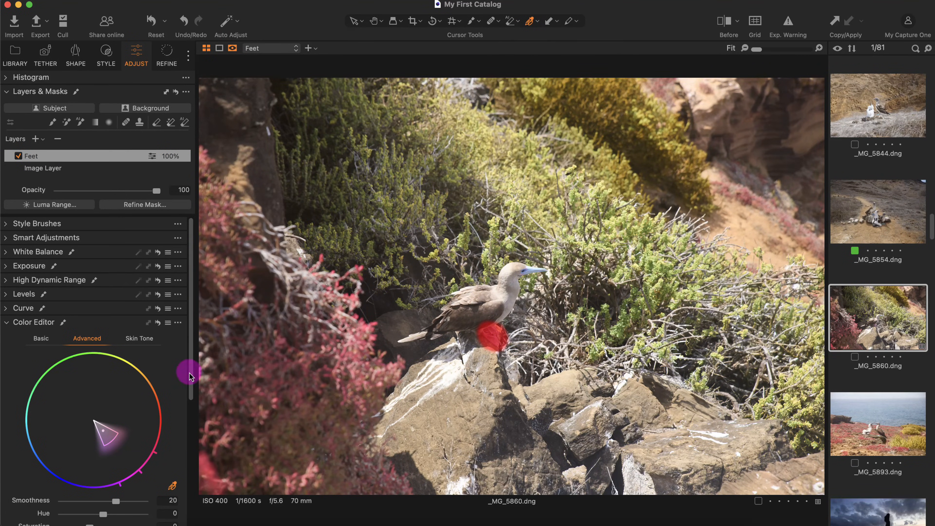
left_click_drag(190, 373, 192, 434)
left_click_drag(90, 421, 112, 415)
left_click(108, 410)
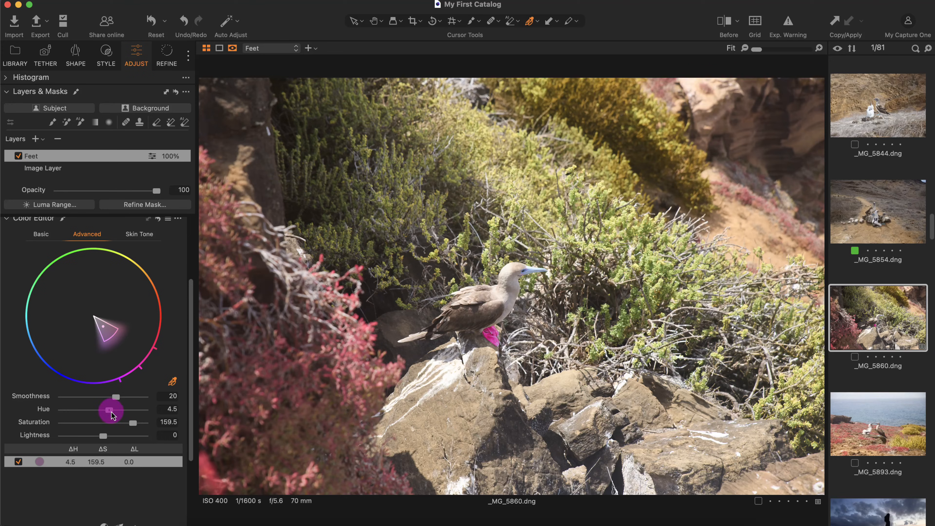
Check the foot edit against the original and set mask visibility to Only Display Mask When Drawing
key("m")
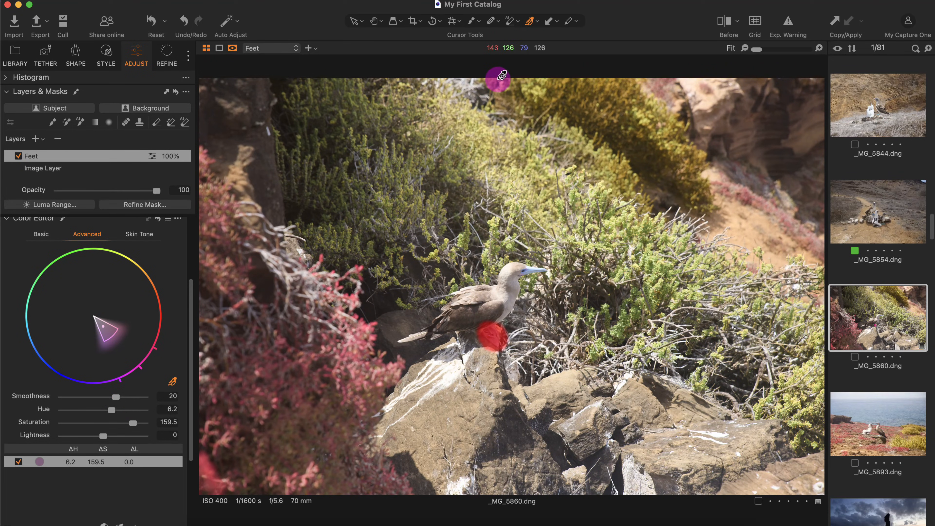
key("y")
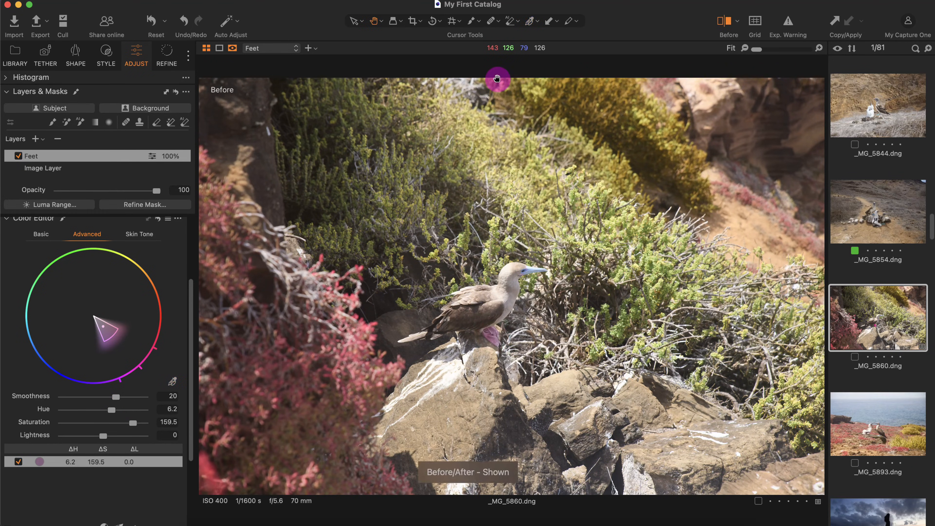
key("y")
left_click(232, 49)
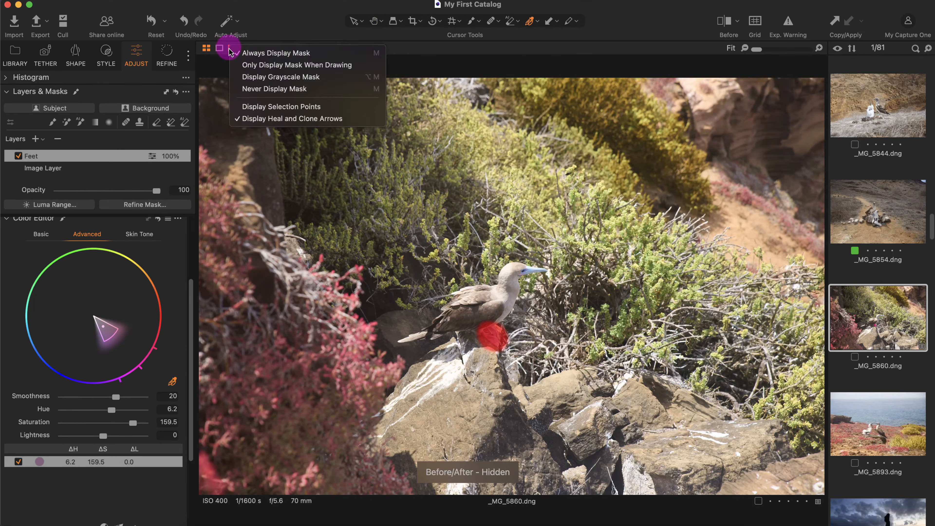
left_click(249, 66)
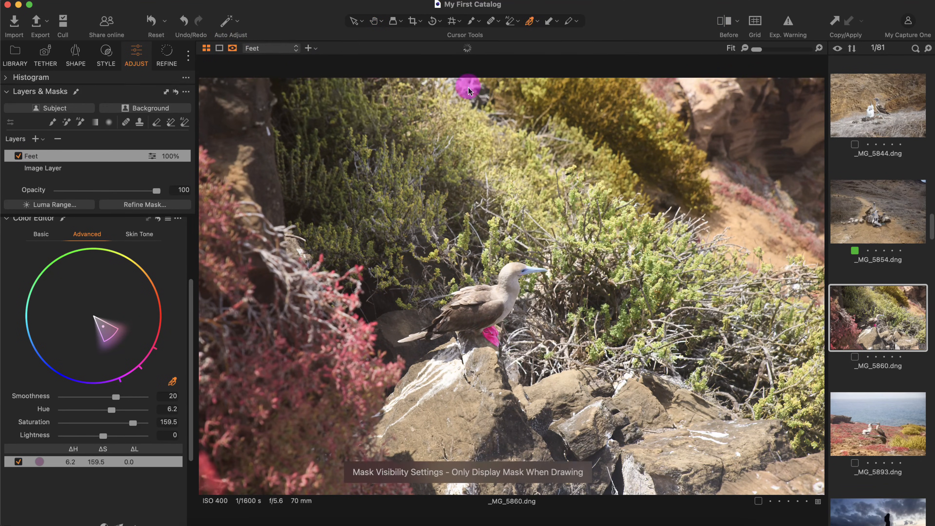
Compare the bird's feet before and after the color edit with the mask overlay hidden
key("y")
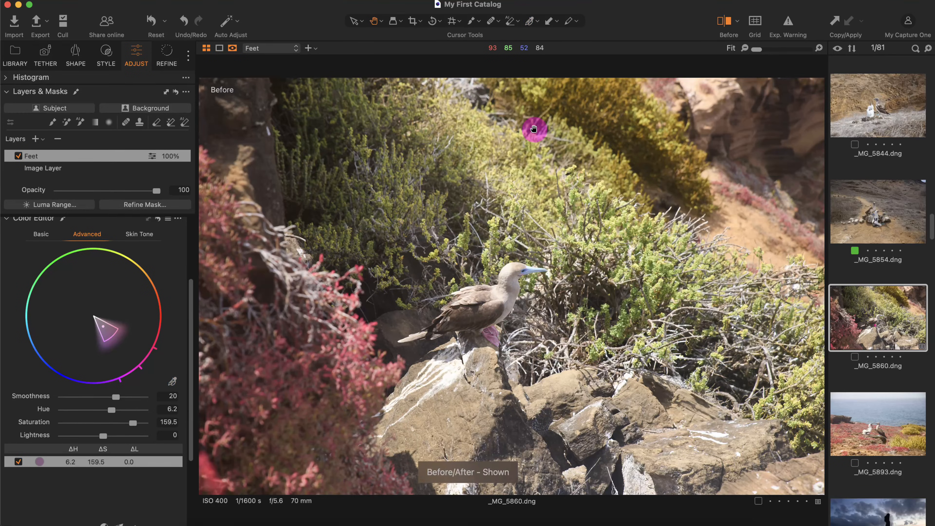
key("y")
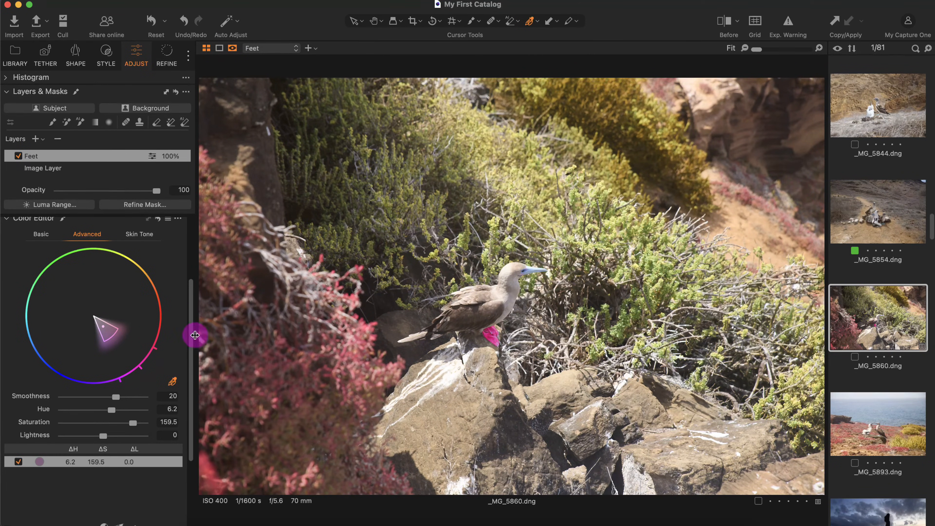
left_click_drag(194, 336, 192, 299)
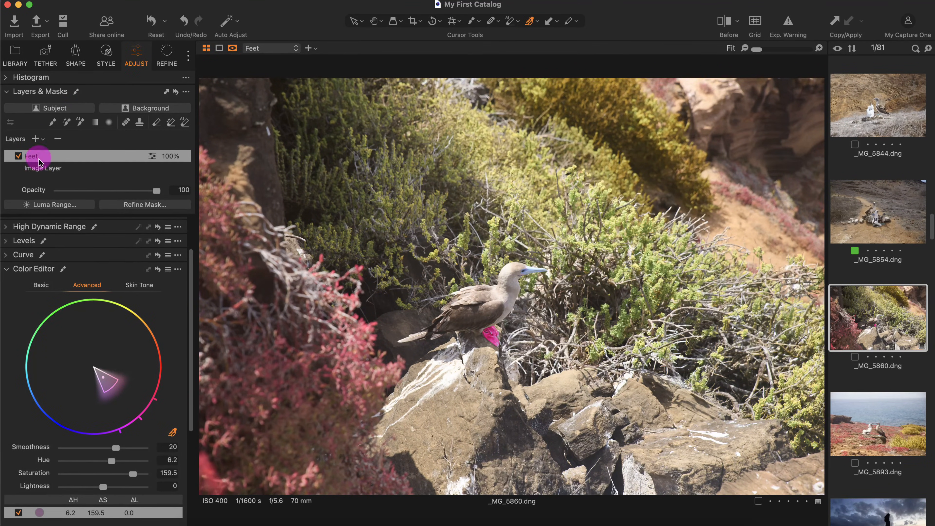
left_click(59, 123)
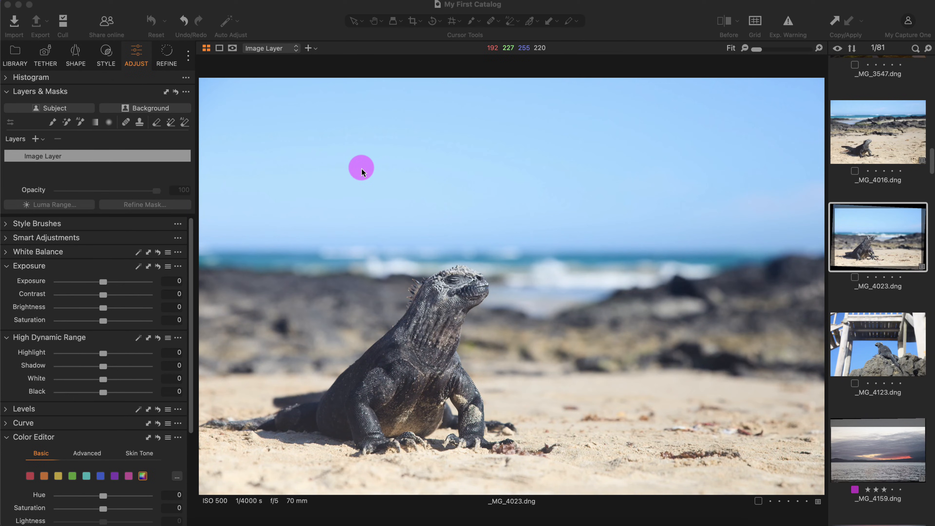
Draw a radial gradient mask around the iguana's head in _MG_4023.dng and display its overlay
left_click(109, 122)
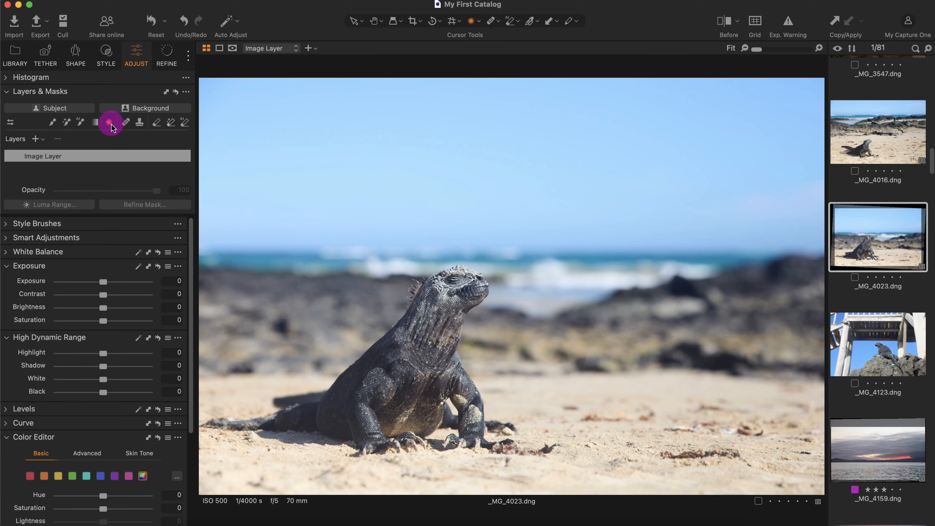
left_click(473, 21)
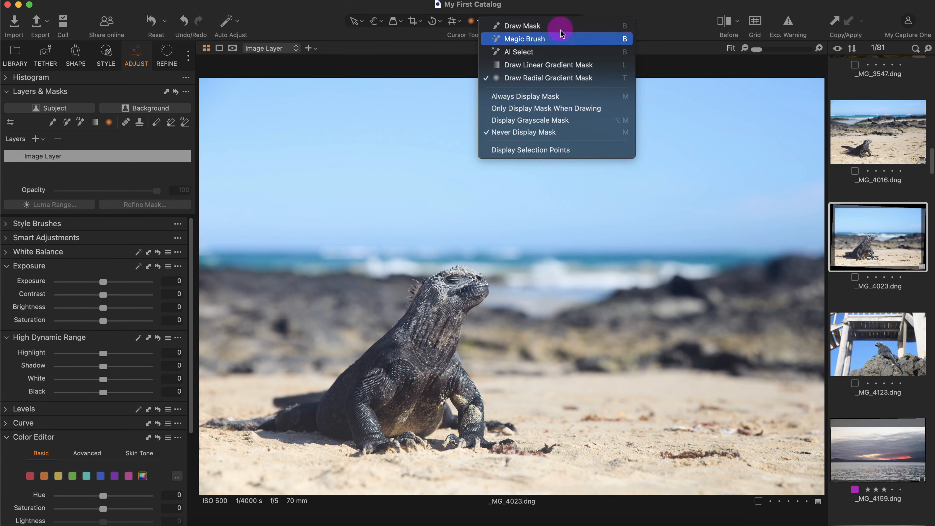
left_click(558, 38)
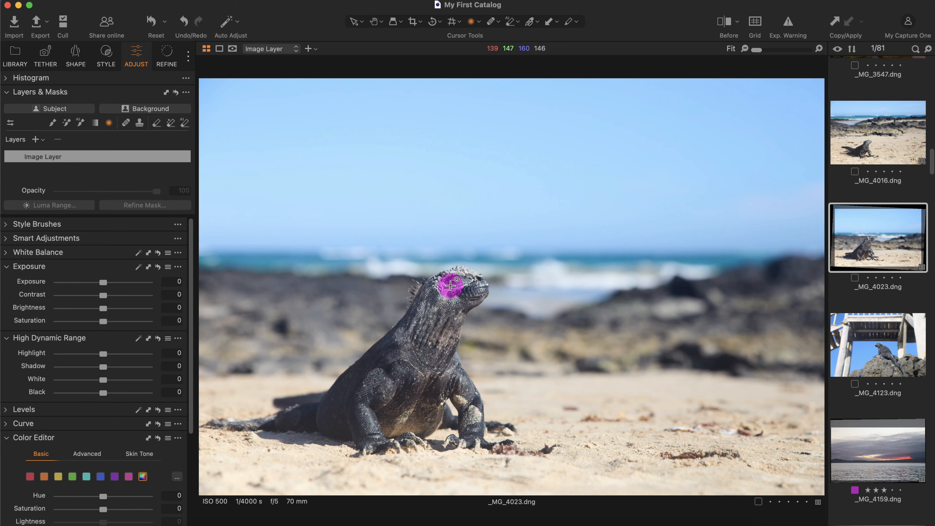
left_click_drag(450, 286, 528, 362)
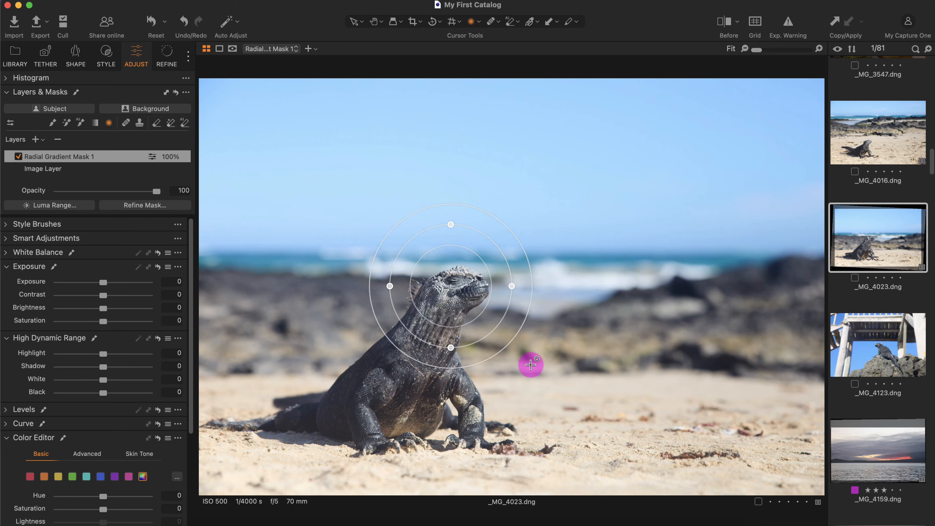
left_click_drag(459, 295, 452, 293)
key("m")
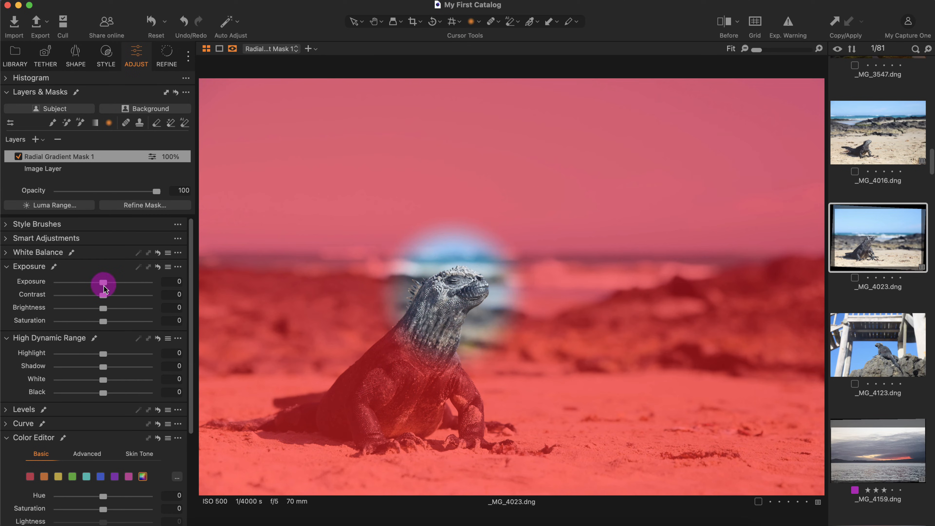
Raise the Contrast of the area outside the circle to 50, and delete the radial mask layer
left_click_drag(104, 299, 162, 297)
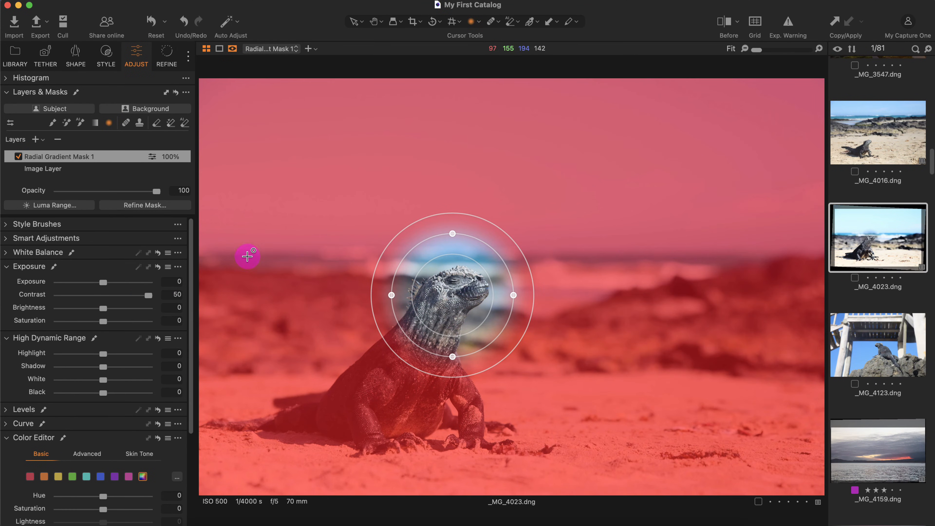
left_click(57, 139)
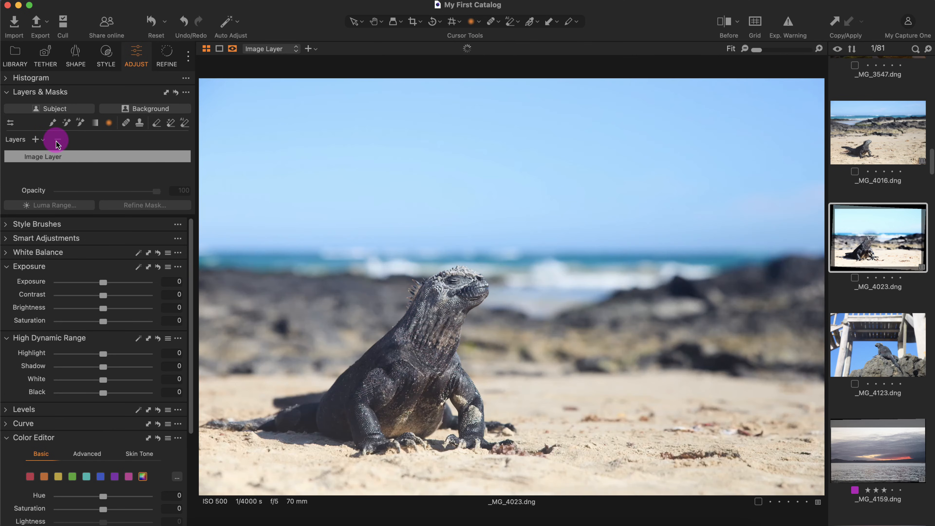
Enable Draw Mask Inside for radial gradients and draw an oval mask over the iguana's head with a wide, soft falloff
right_click(448, 288)
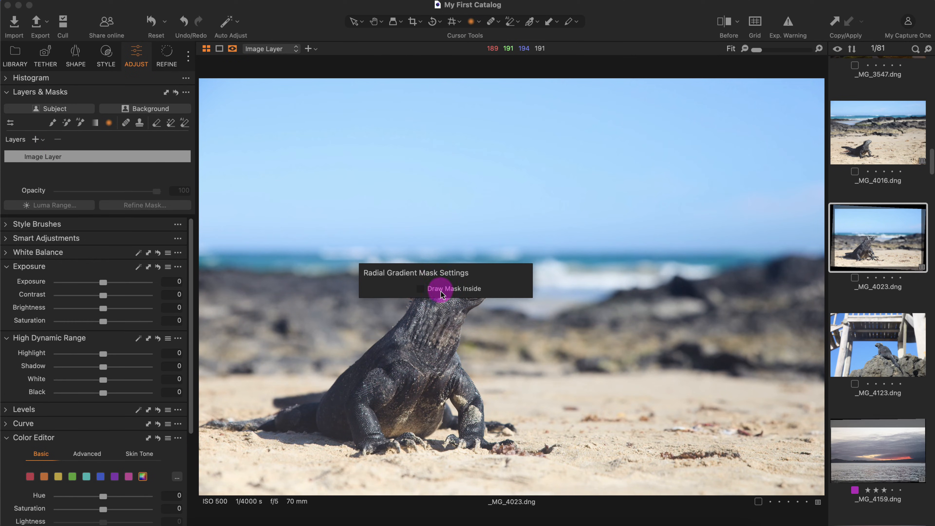
left_click(421, 289)
mouse_move(454, 286)
left_mouse_down()
mouse_move(493, 326)
mouse_move(516, 334)
mouse_move(503, 347)
mouse_move(534, 353)
mouse_move(528, 320)
mouse_move(501, 330)
mouse_move(541, 354)
left_mouse_up()
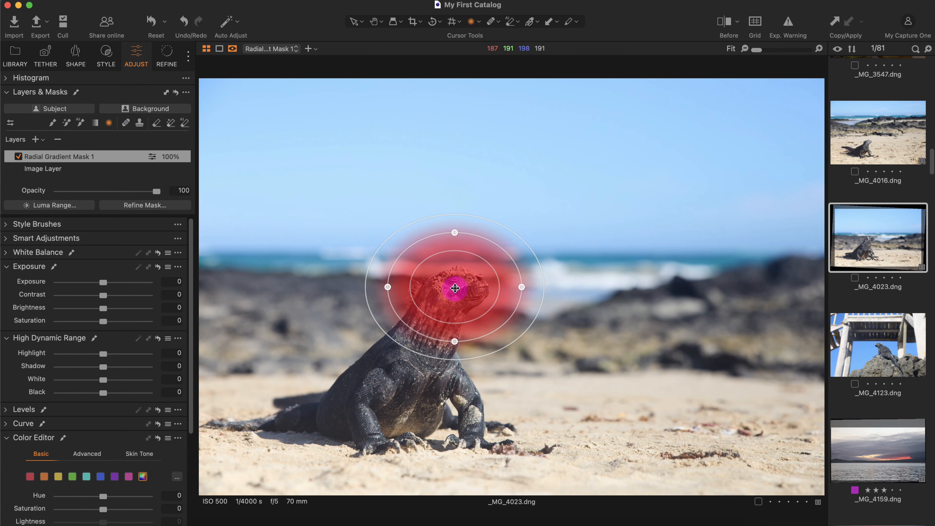
left_click_drag(455, 288, 431, 299)
mouse_move(534, 337)
left_mouse_down()
mouse_move(559, 351)
mouse_move(535, 336)
mouse_move(551, 356)
mouse_move(588, 360)
mouse_move(519, 333)
left_mouse_up()
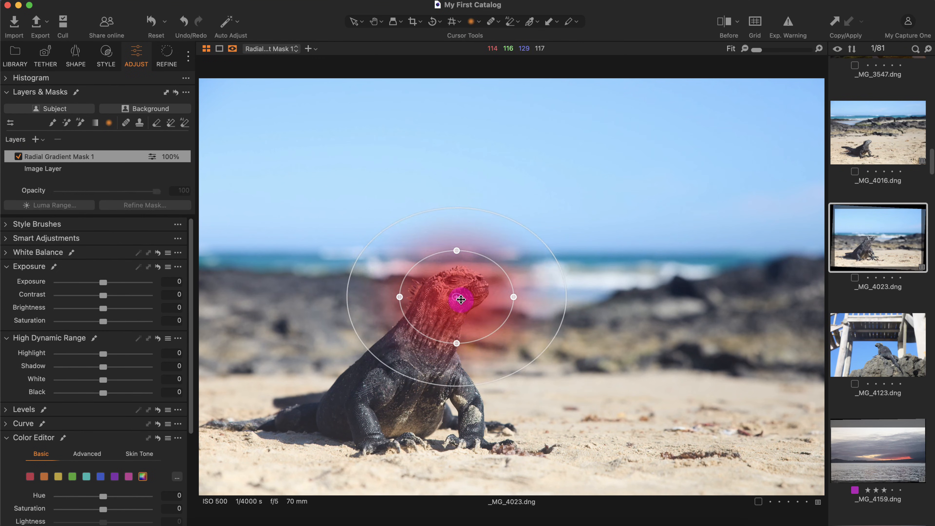
left_click_drag(461, 299, 461, 301)
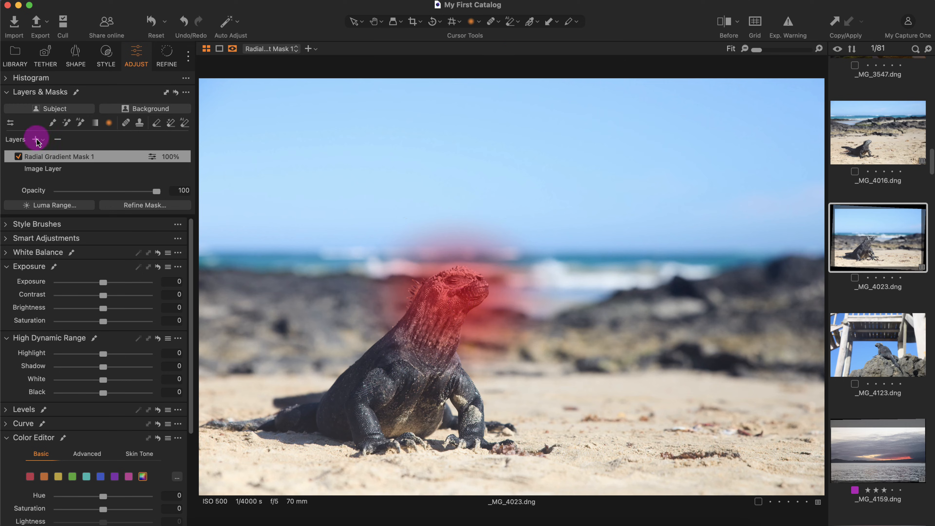
Replace the radial mask with a new horizontally widened one around the iguana's head, and hide its overlay
left_click(58, 140)
mouse_move(444, 284)
left_mouse_down()
mouse_move(478, 319)
mouse_move(486, 316)
mouse_move(520, 341)
mouse_move(450, 290)
mouse_move(464, 294)
mouse_move(446, 293)
mouse_move(456, 296)
left_mouse_up()
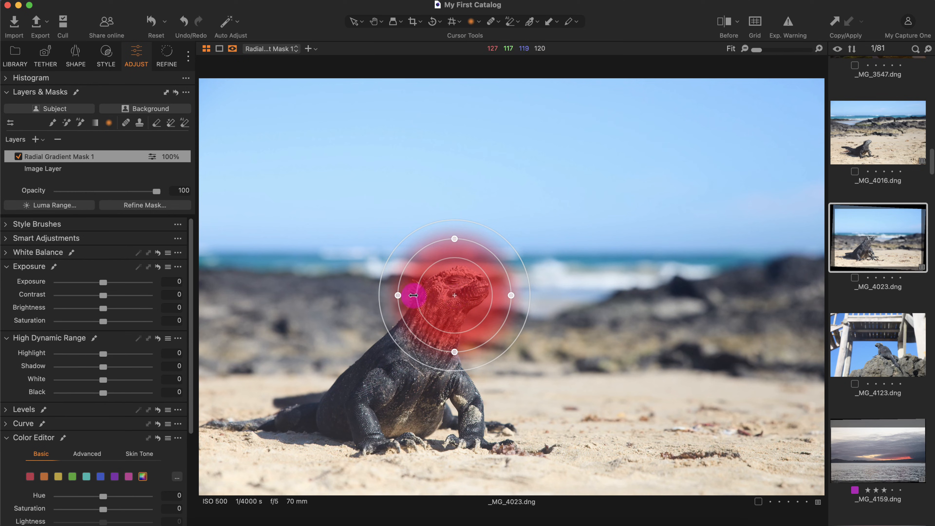
left_click_drag(398, 296, 380, 295)
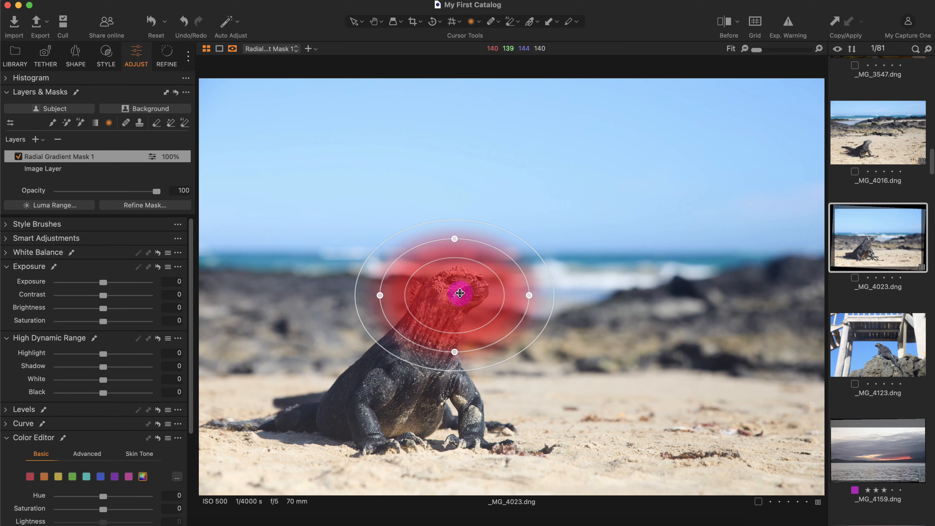
key("m")
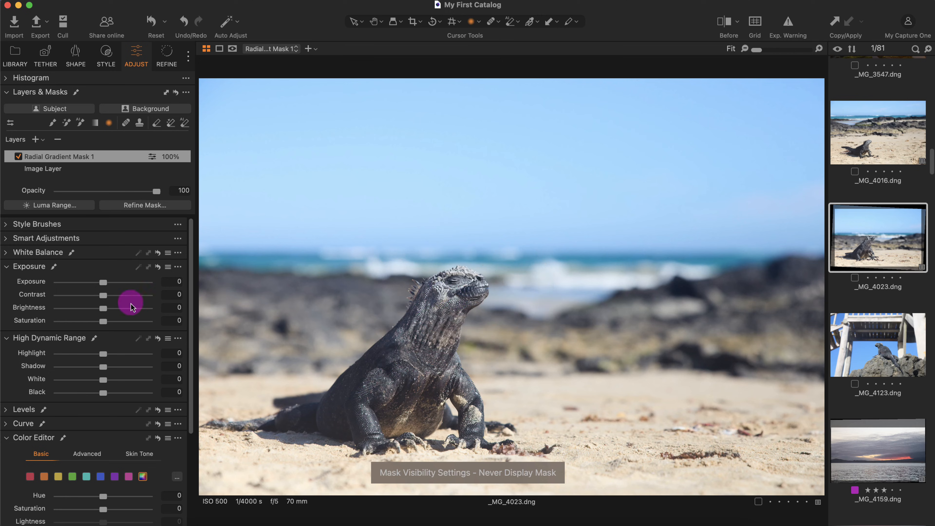
Set the radial mask's Contrast to 18, Shadow to -22 and Black to -20, and show the before view
left_click_drag(102, 294, 114, 300)
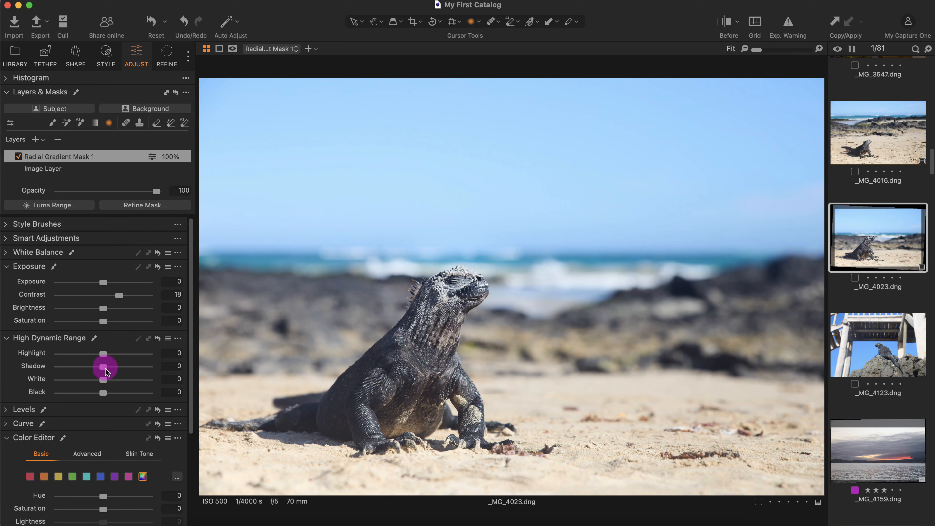
left_click_drag(106, 371, 93, 366)
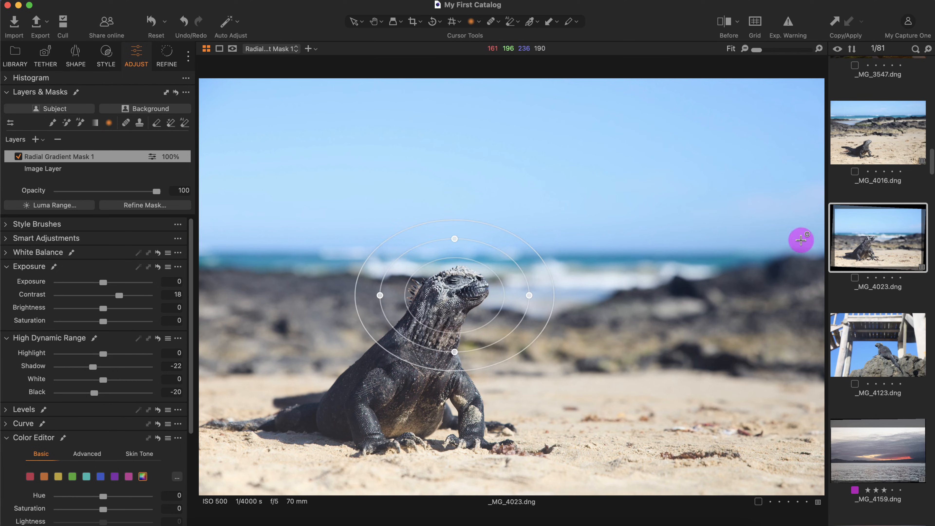
key("y")
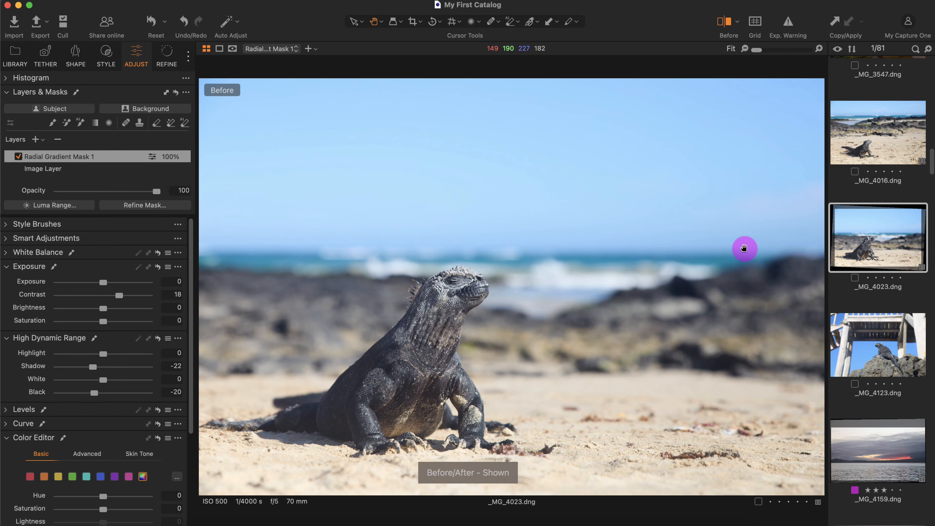
Return to the edited view, add a new adjustment layer and name it Linear
key("y")
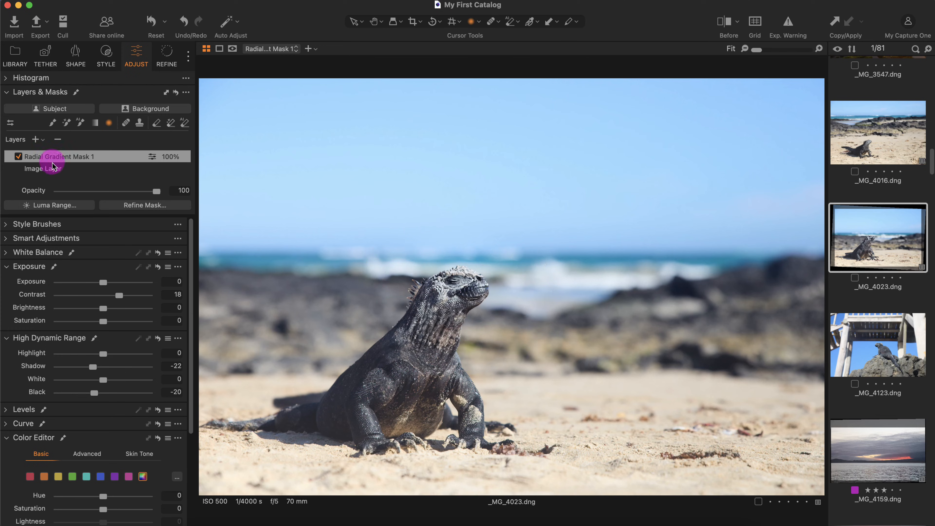
left_click(36, 139)
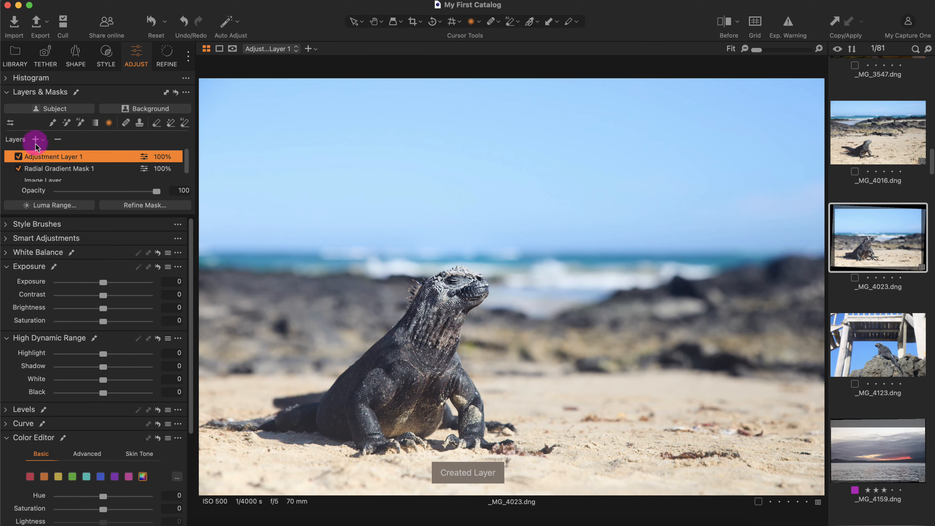
left_click(54, 158)
double_click(53, 157)
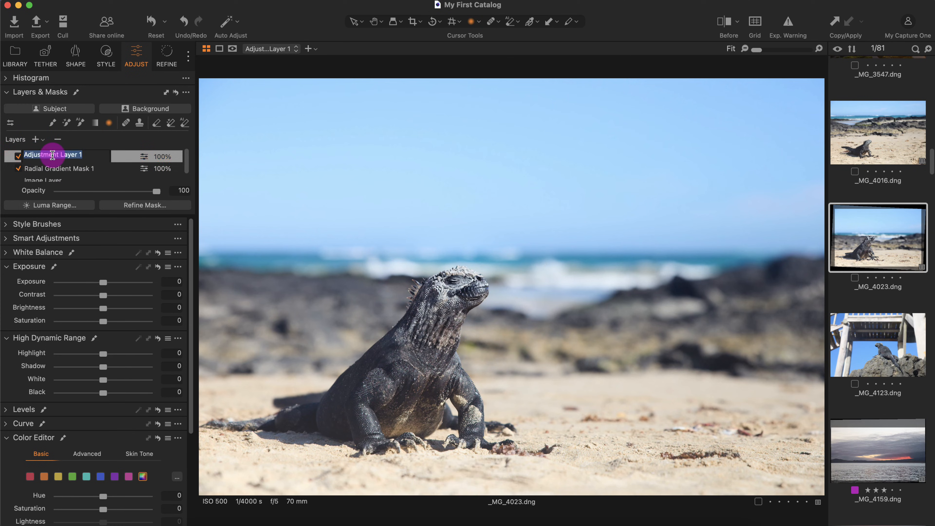
type("Linear")
key("Return")
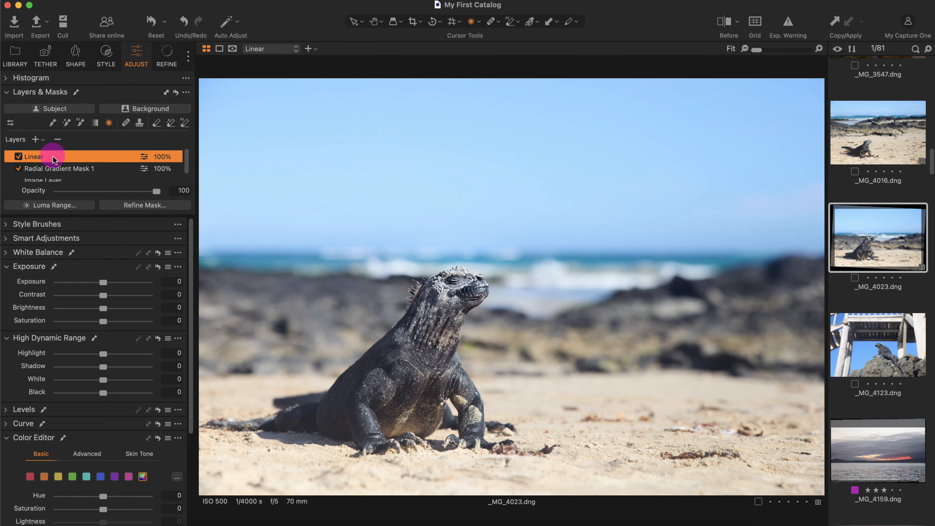
Draw a horizontal linear gradient mask over the sky on the Linear layer and shift it down to the horizon, checking it with the overlay
left_click(95, 126)
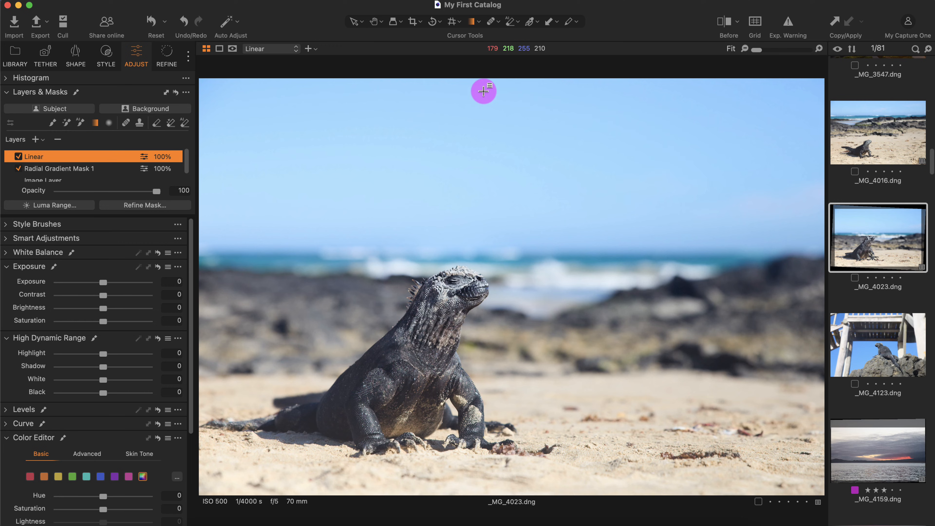
left_click_drag(483, 90, 484, 206)
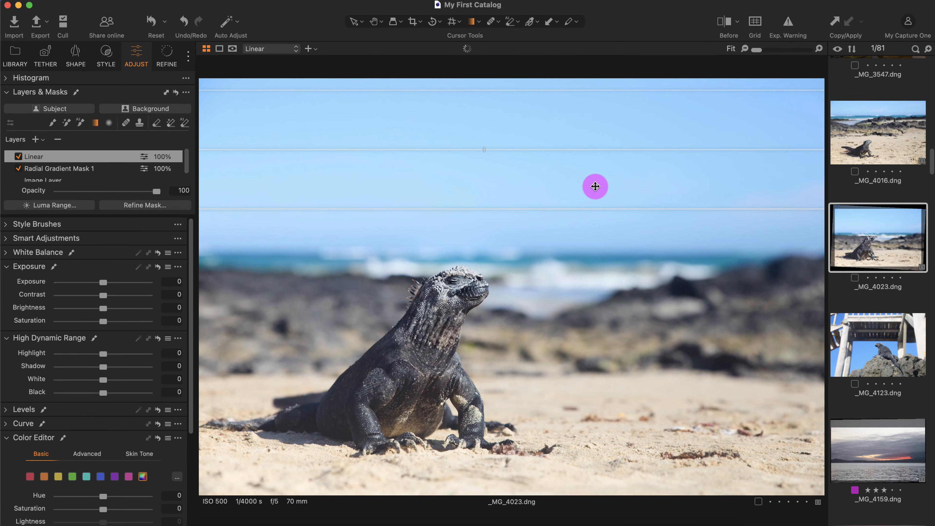
key("m")
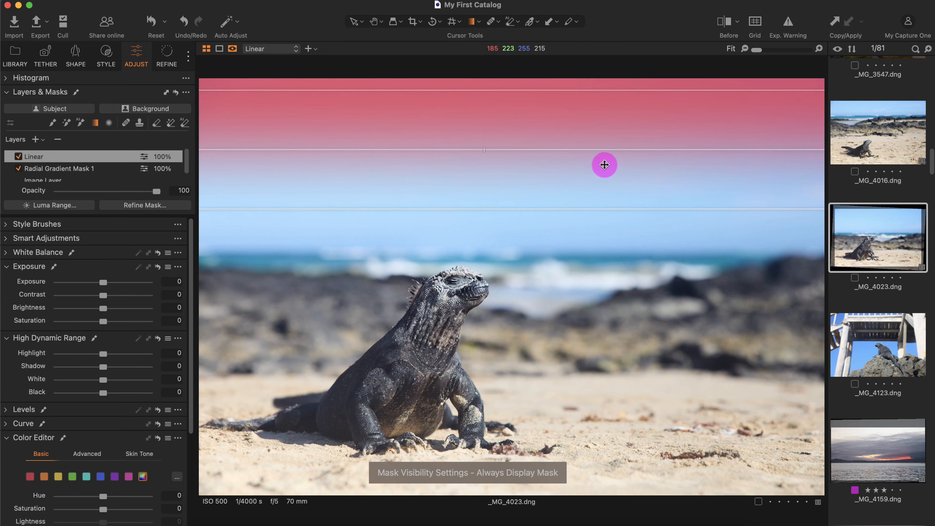
left_click_drag(652, 165, 624, 247)
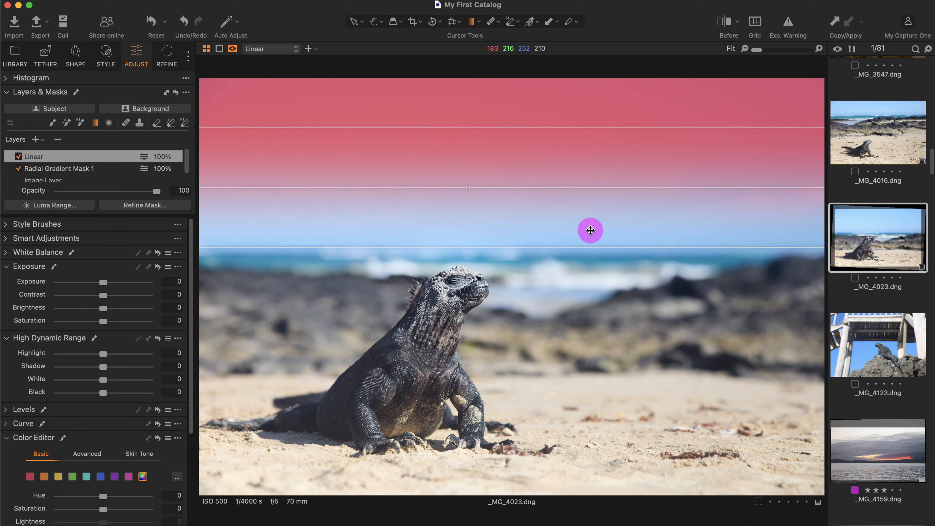
key("m")
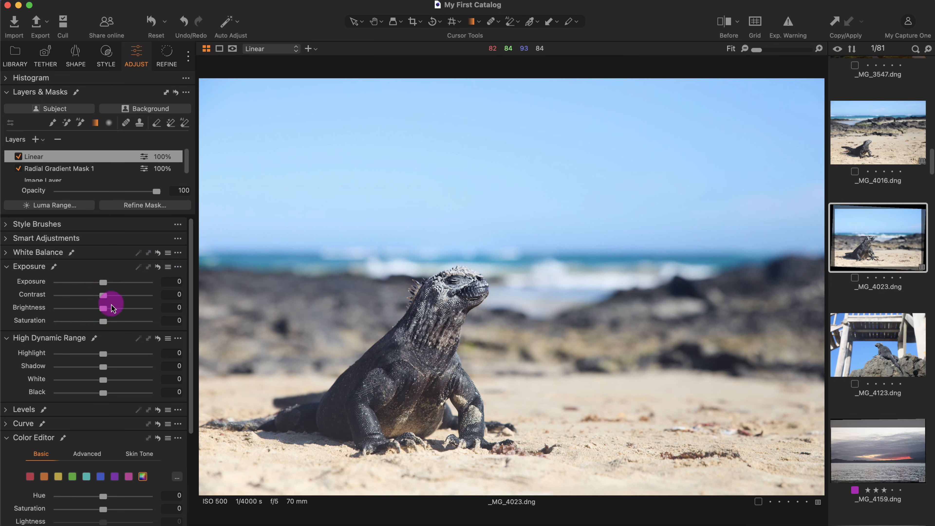
Set the Linear layer's Brightness to -43 and Saturation to 28, and compare with the before view
left_click_drag(98, 311, 83, 311)
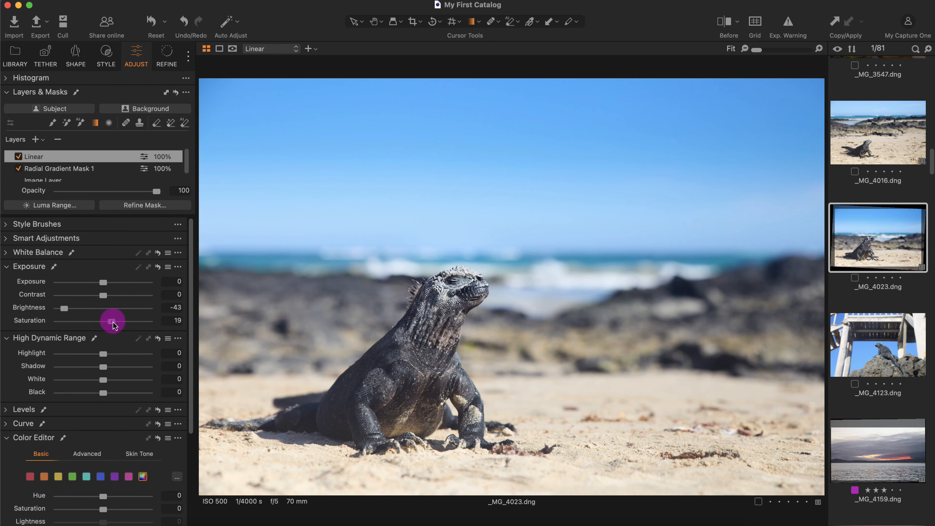
mouse_move(113, 325)
left_mouse_down()
mouse_move(123, 325)
mouse_move(113, 326)
left_mouse_up()
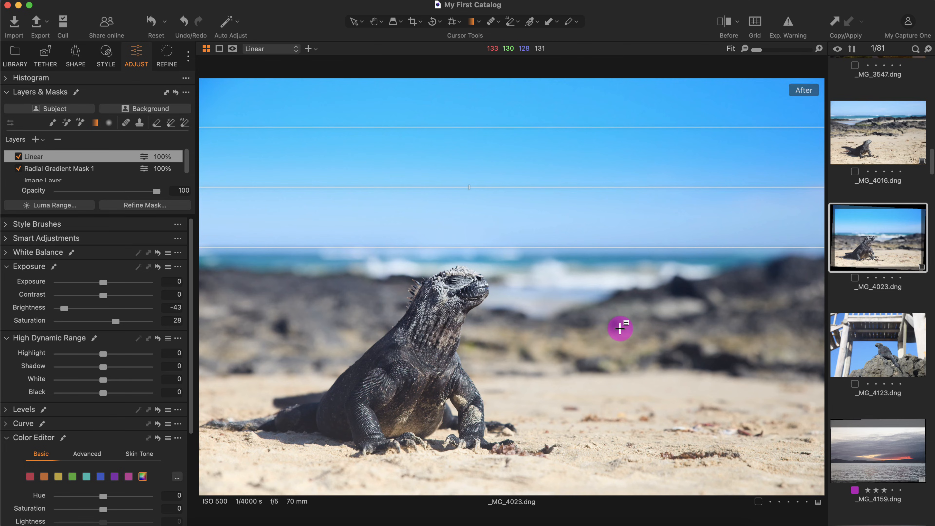
key("y")
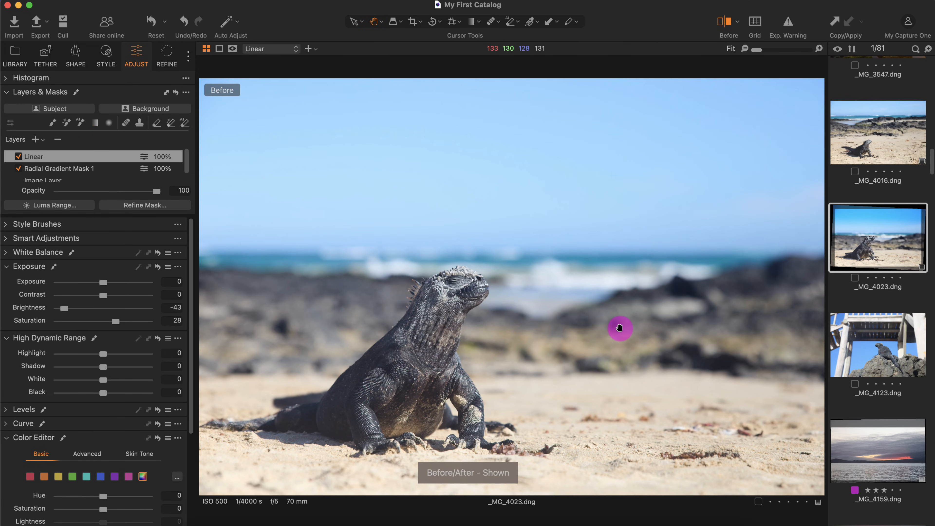
key("y")
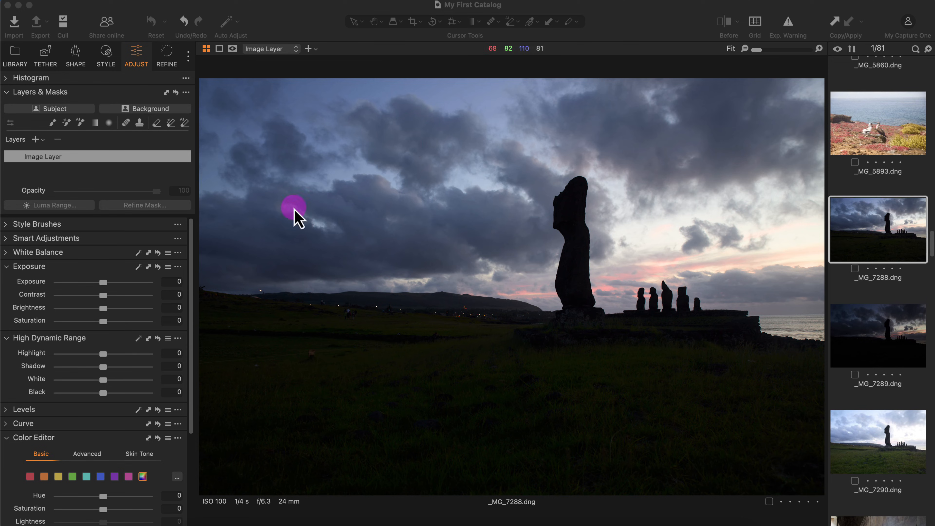
Create an automatic subject mask for the large statue in _MG_7288.dng and check its coverage with the mask overlay
left_click(48, 110)
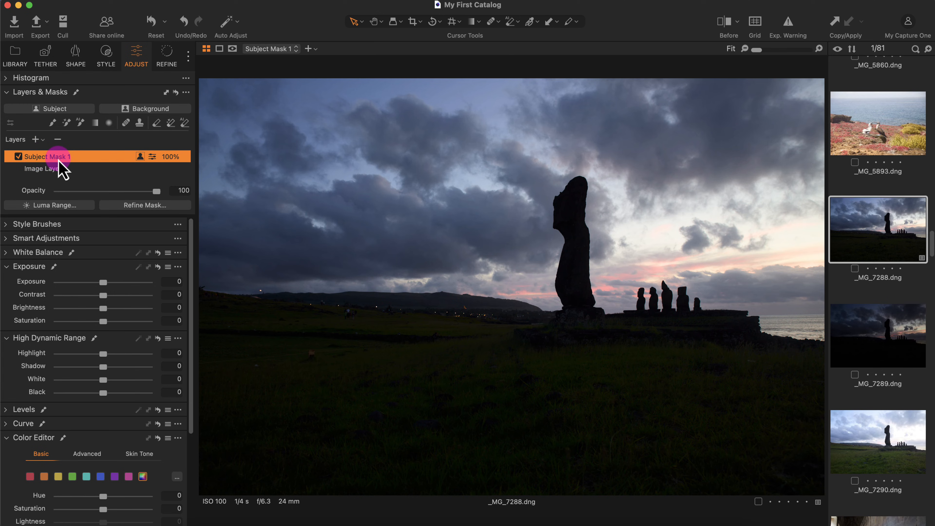
key("m")
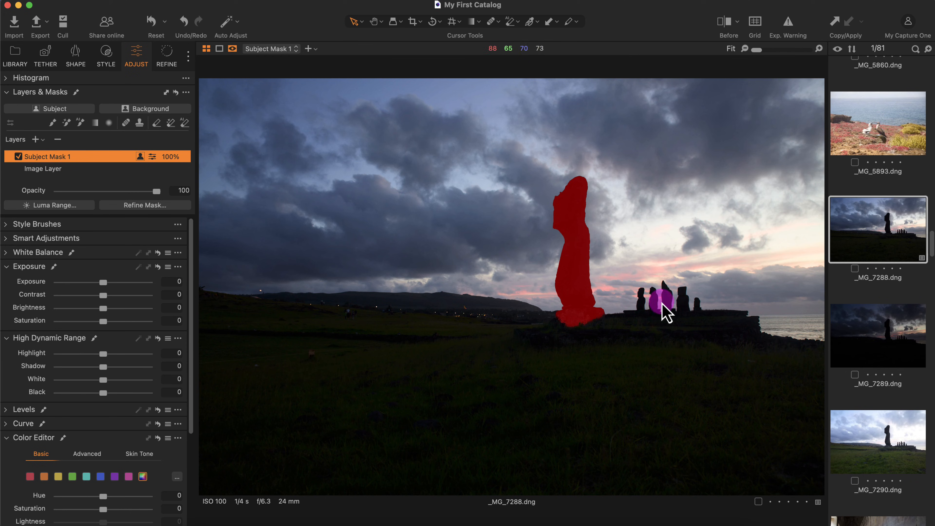
key("m")
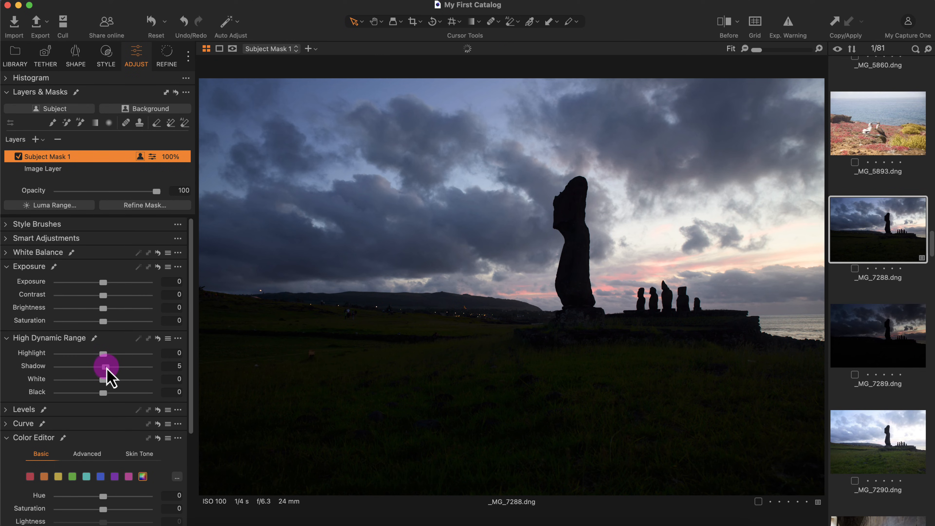
Set the subject mask's Shadow to 55, Clarity to 36 and Structure to 35
left_click_drag(106, 368, 184, 476)
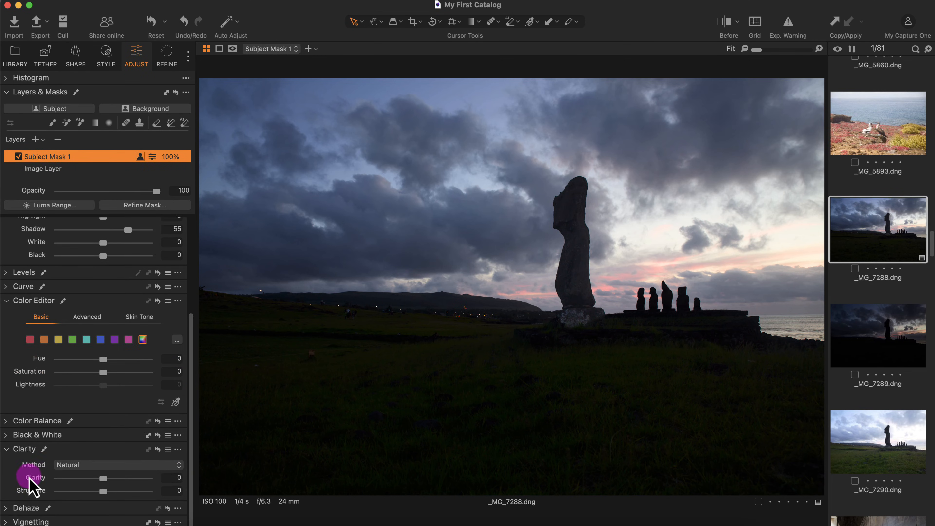
left_click_drag(98, 492, 120, 478)
left_click(106, 479)
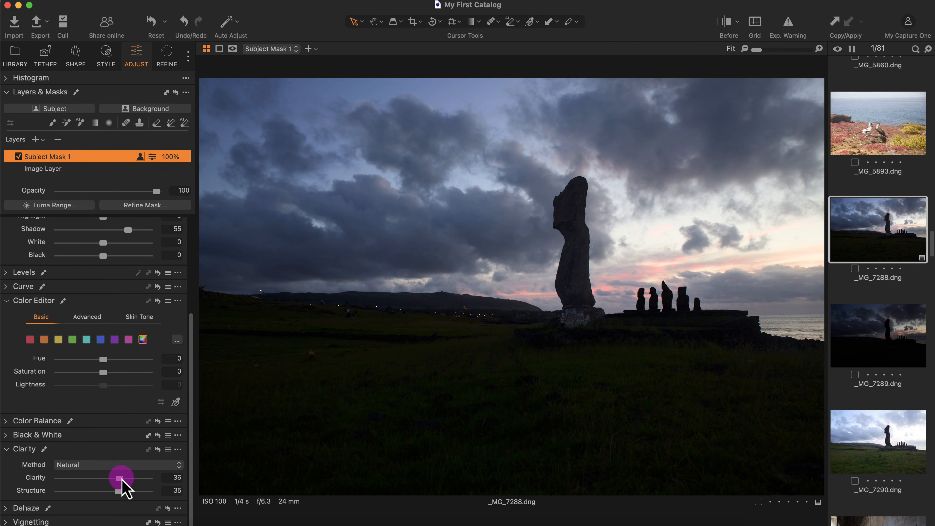
left_click_drag(190, 447, 191, 354)
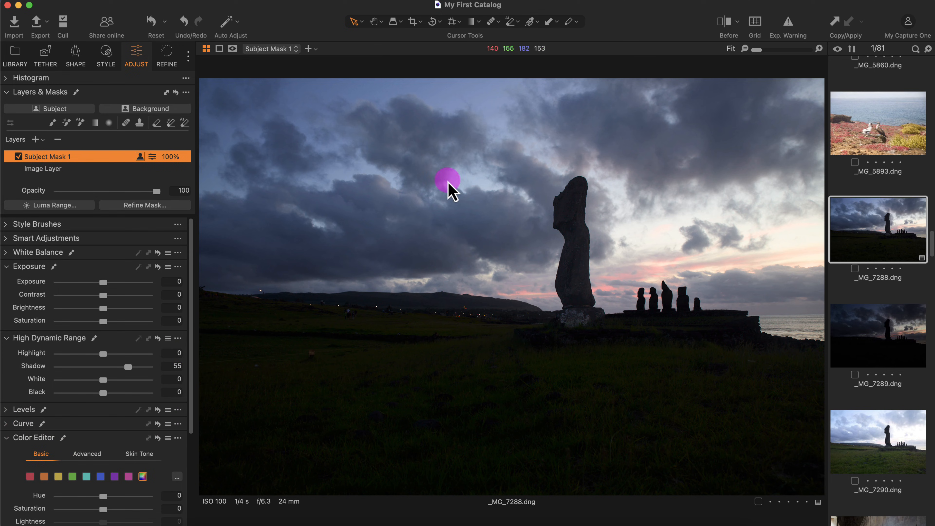
Create an automatic background mask around the statue and check its coverage with the mask overlay
left_click(155, 110)
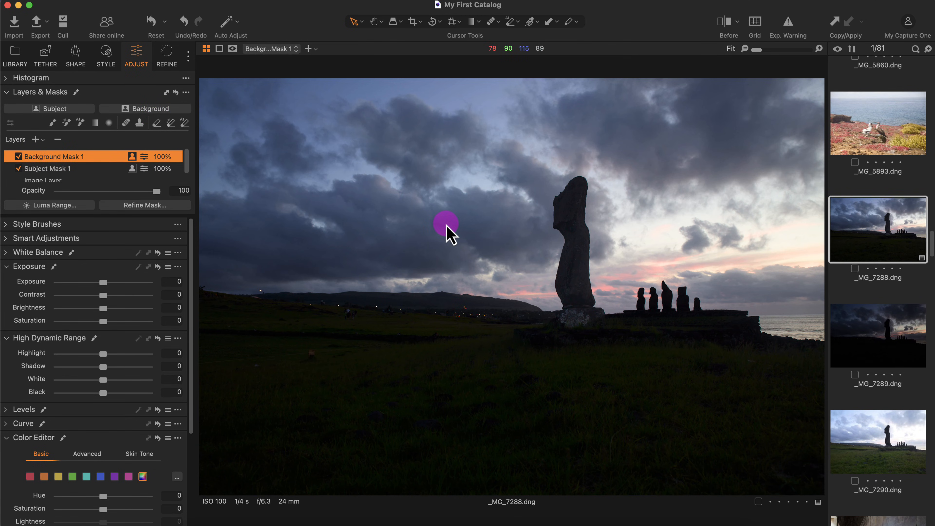
key("m")
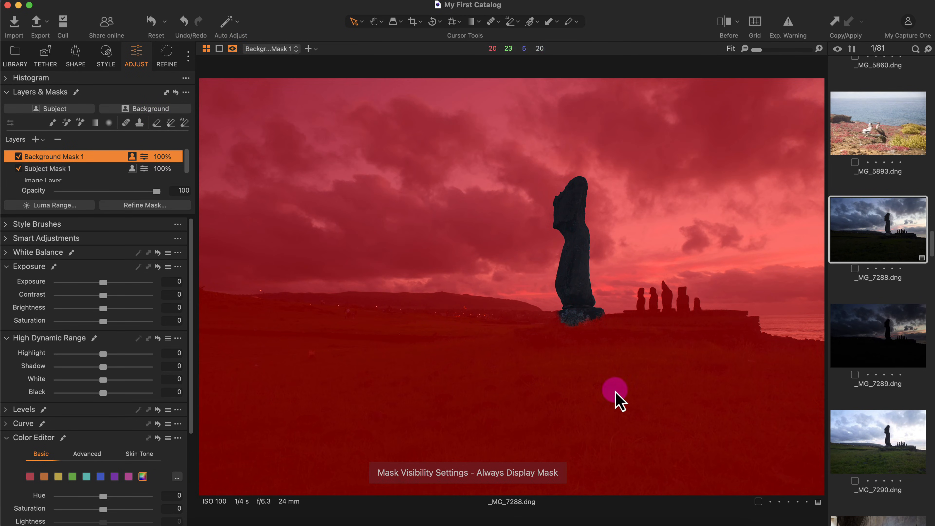
key("m")
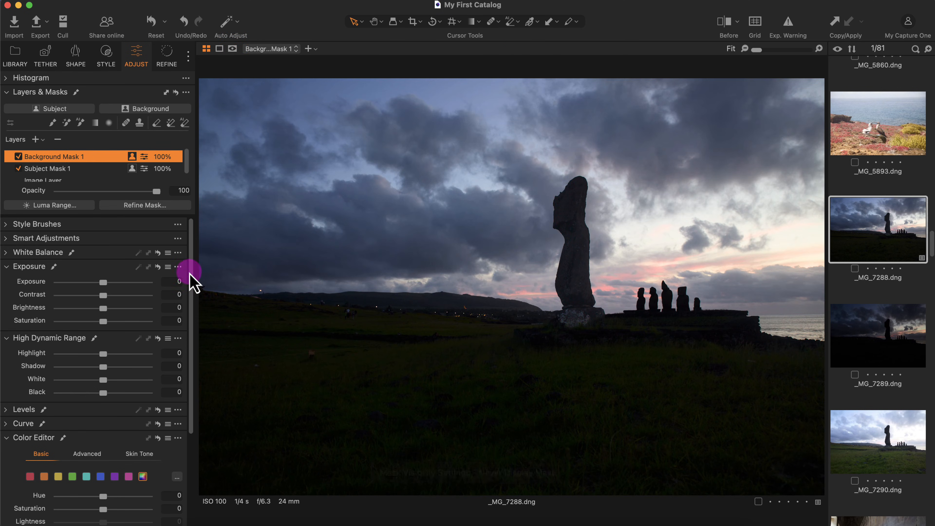
Set the background mask's Color Editor Hue to -3.7 and Saturation to 35.5, and compare with the before view
left_click_drag(190, 274, 202, 354)
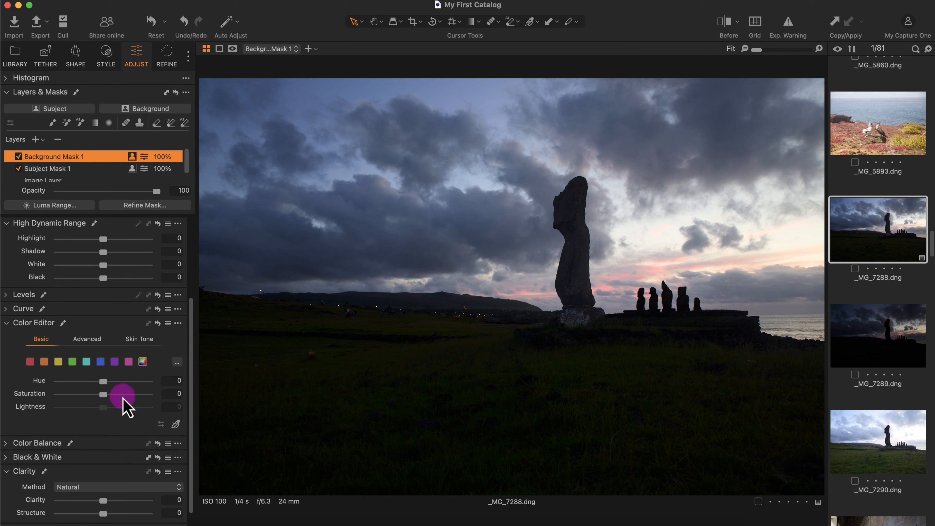
mouse_move(122, 397)
left_mouse_down()
mouse_move(134, 395)
mouse_move(60, 382)
mouse_move(138, 383)
mouse_move(78, 385)
mouse_move(135, 398)
mouse_move(126, 402)
left_mouse_up()
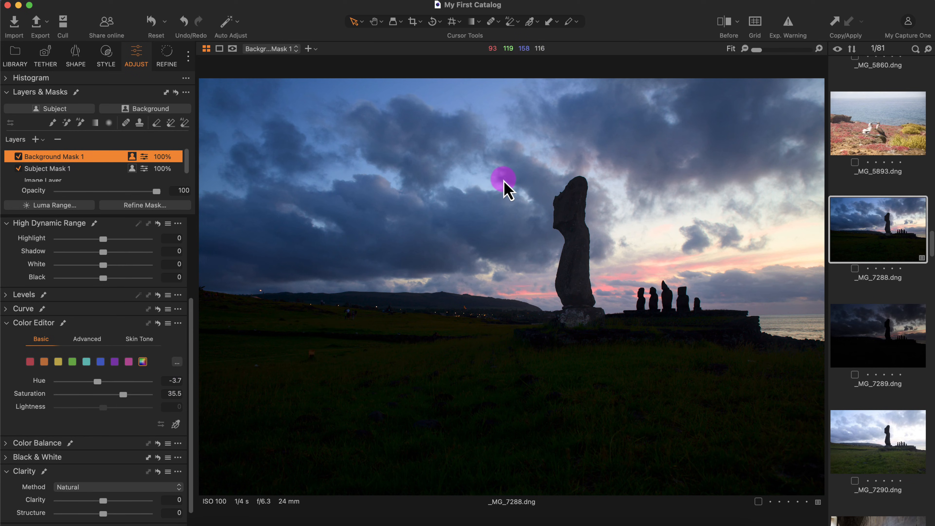
key("y")
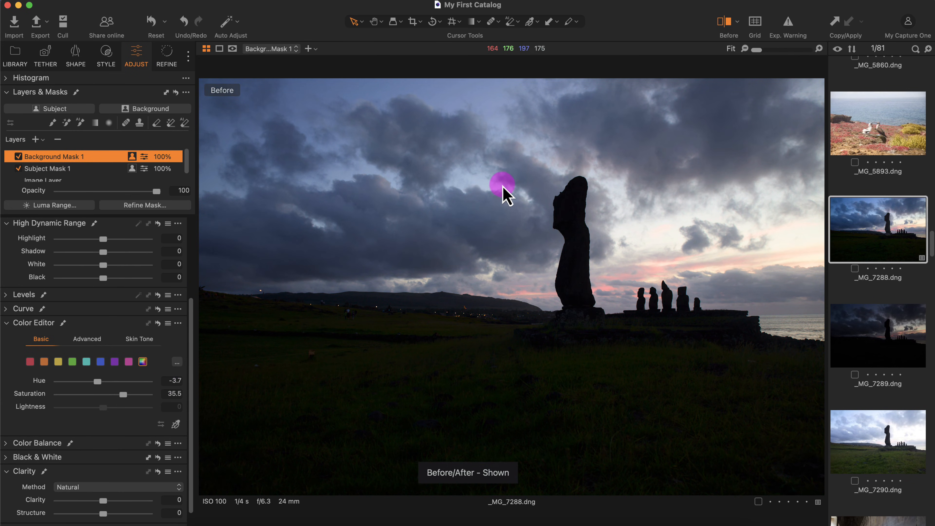
key("y")
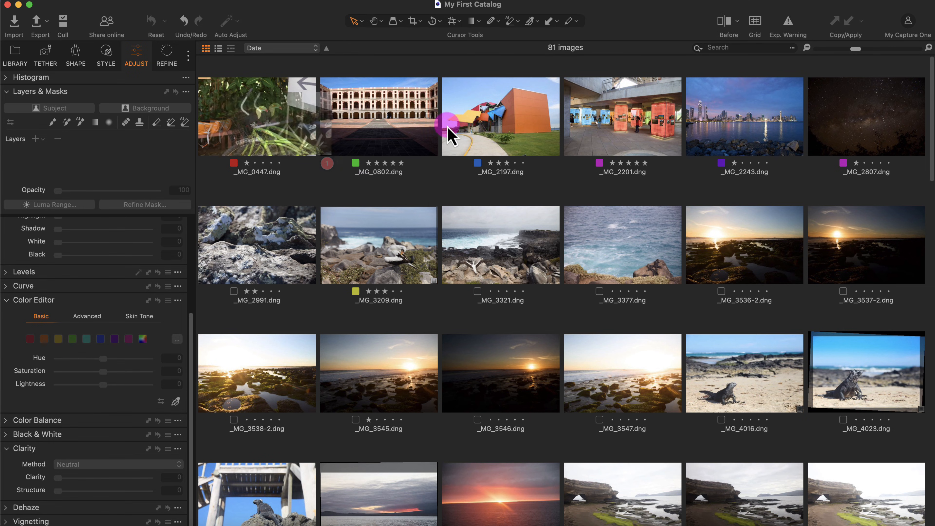
Select the three images _MG_0447.dng to _MG_2197.dng and open the export settings for them
left_click(291, 120)
left_click(515, 135, "shift")
right_click(509, 134)
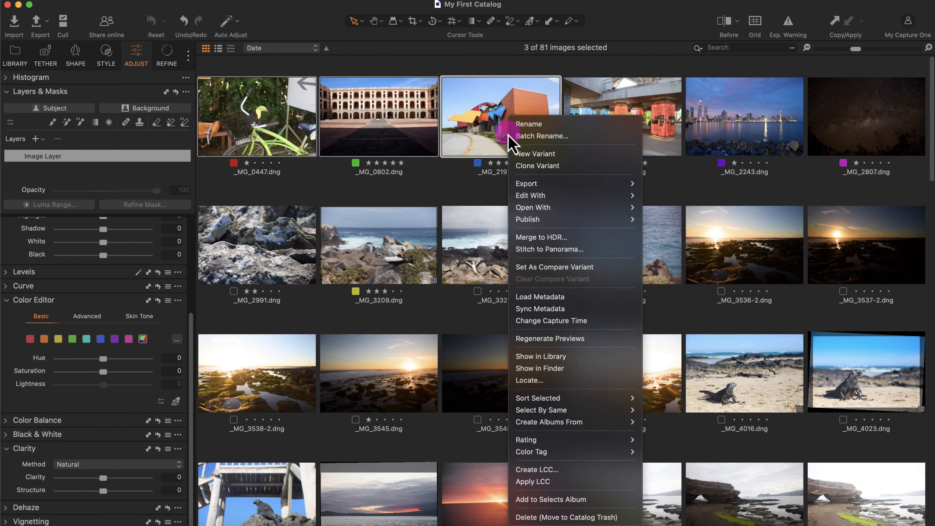
mouse_move(595, 184)
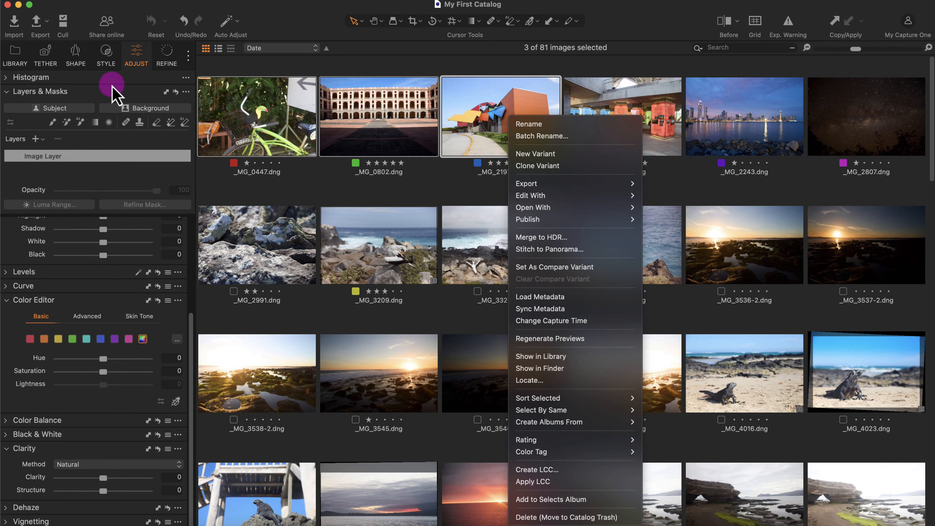
left_click(46, 24)
left_click(45, 25)
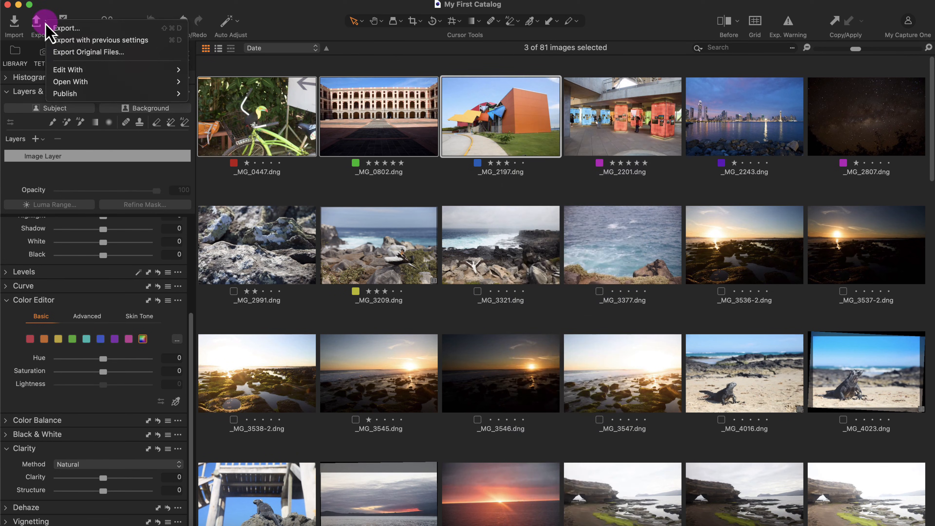
left_click(70, 32)
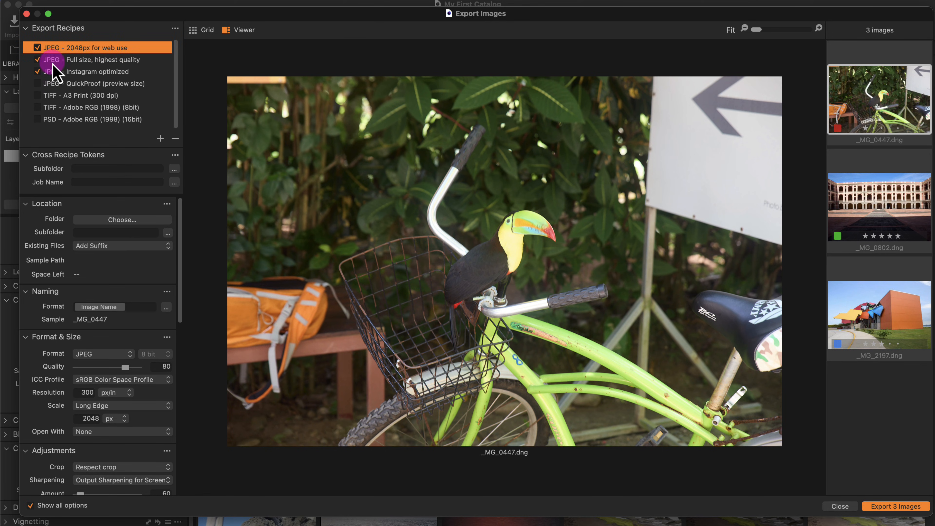
Enable the TIFF - A3 Print (300 dpi) and PSD - Adobe RGB (1998) (16bit) export recipes, and disable both again
left_click(37, 96)
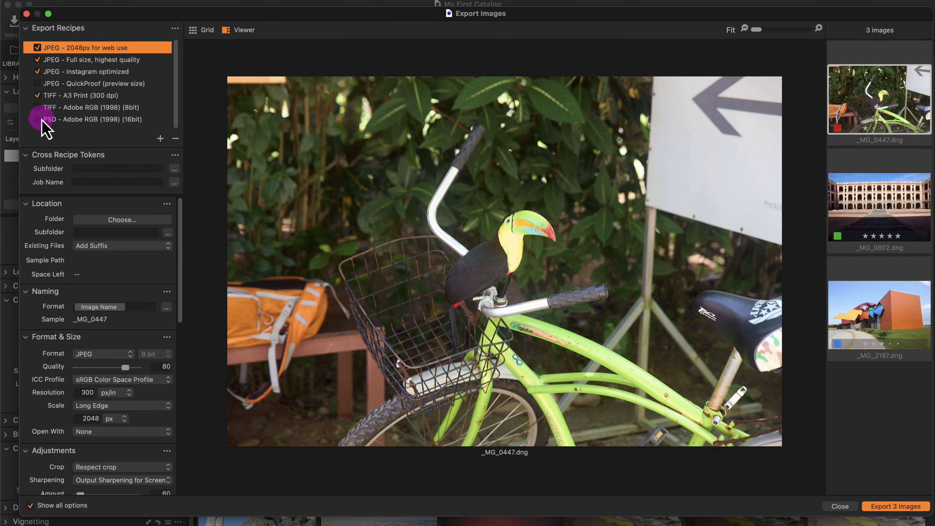
left_click(38, 119)
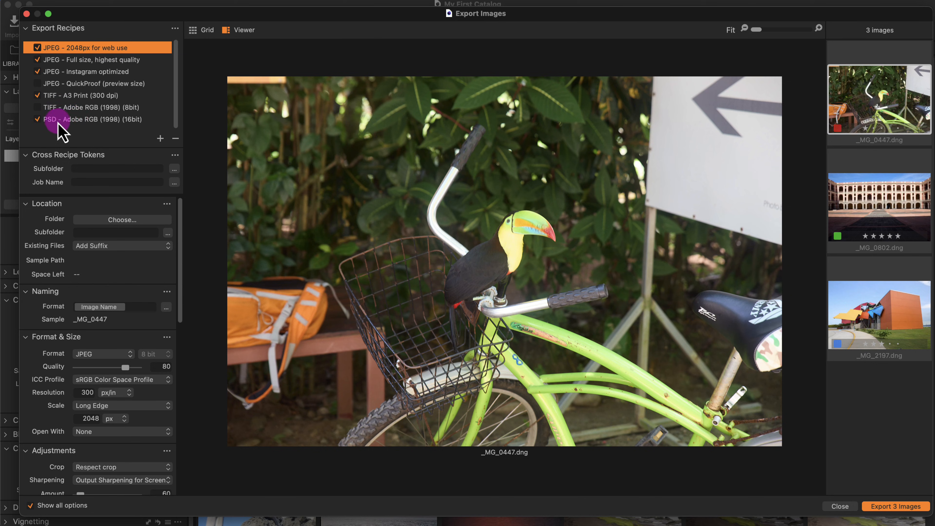
left_click(38, 119)
left_click(38, 95)
Disable the 2048px web and Instagram recipes, and keep only JPEG - Full size, highest quality enabled and selected for export
left_click(37, 59)
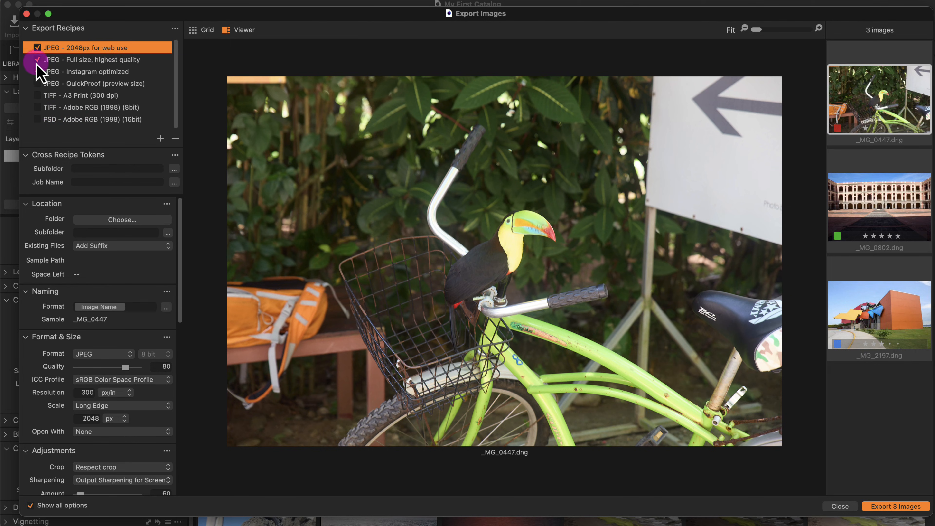
left_click(37, 48)
left_click(37, 72)
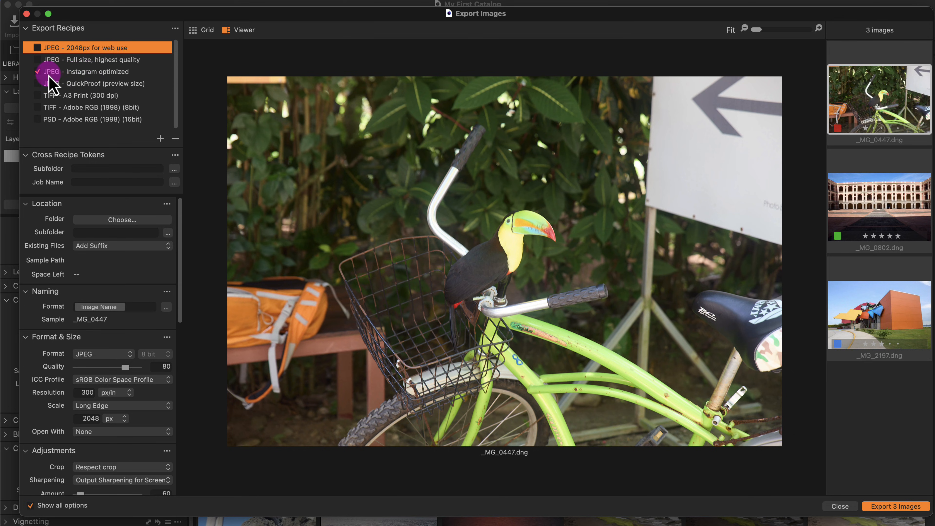
left_click(94, 61)
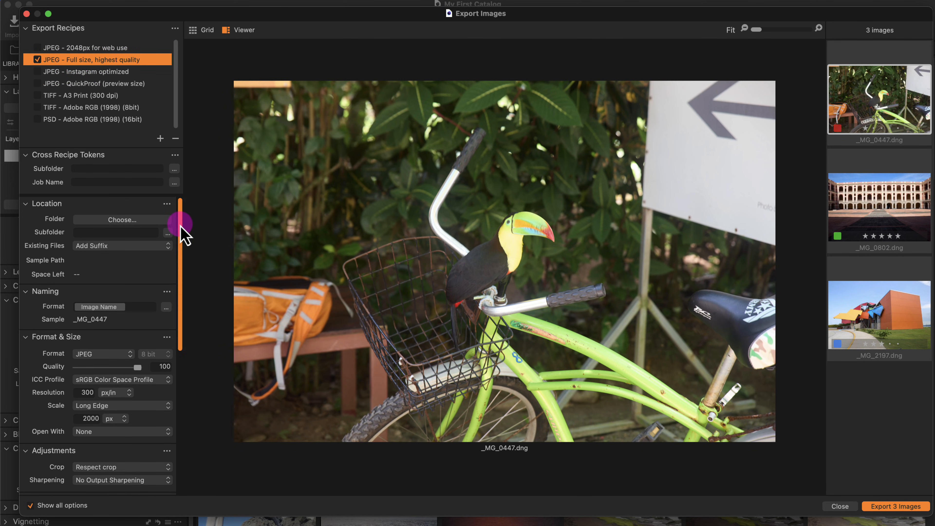
Examine the full-size JPEG recipe's location, naming, file format, resolution and scale settings, including the available format and scale options
scroll(181, 236, "down", 1)
scroll(180, 235, "up", 1)
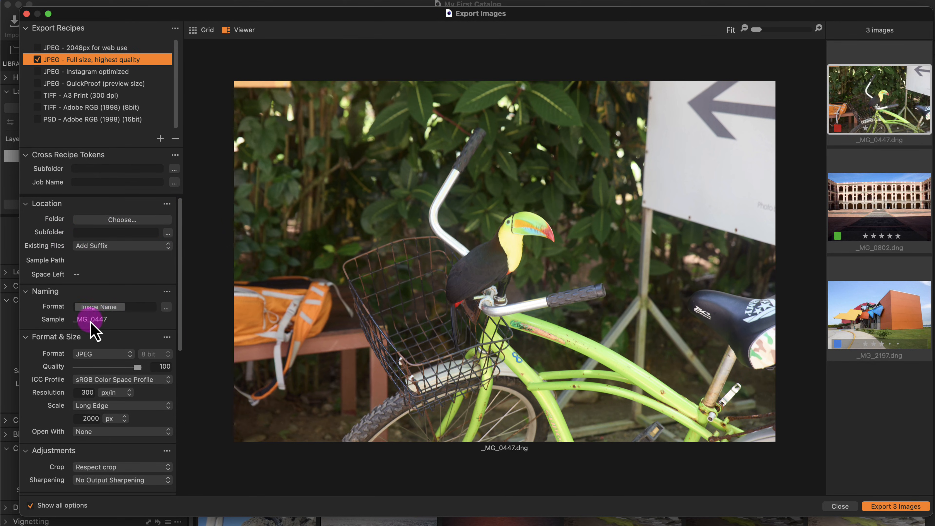
scroll(181, 307, "down", 4)
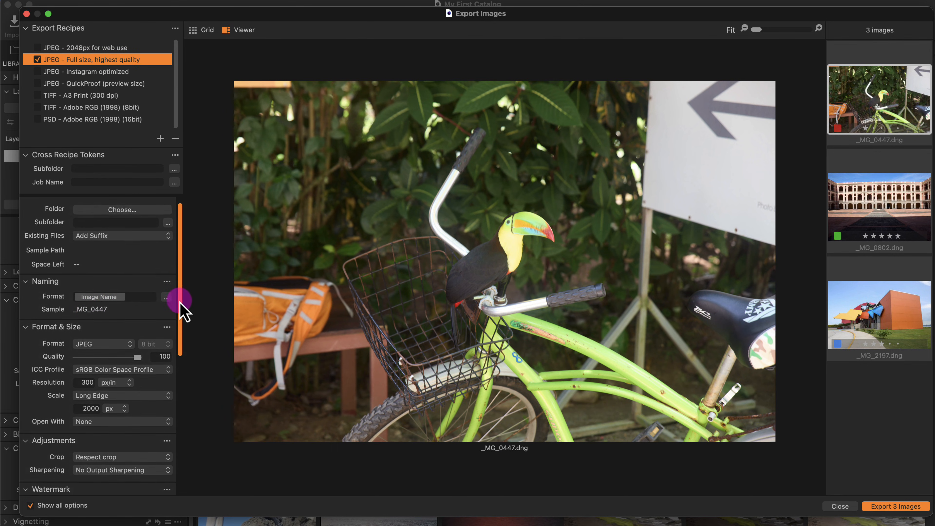
scroll(176, 345, "down", 2)
left_click(95, 256)
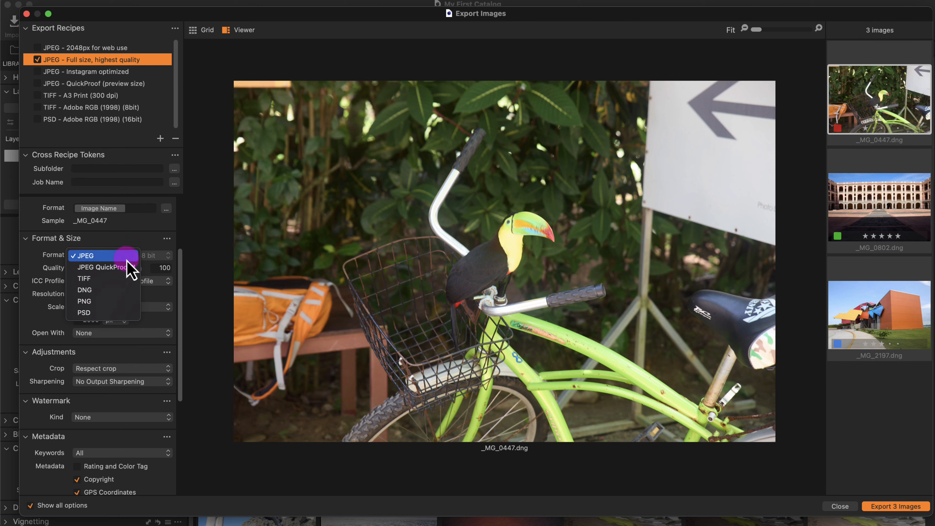
left_click(132, 238)
mouse_move(148, 268)
left_mouse_down()
mouse_move(135, 269)
mouse_move(150, 268)
left_mouse_up()
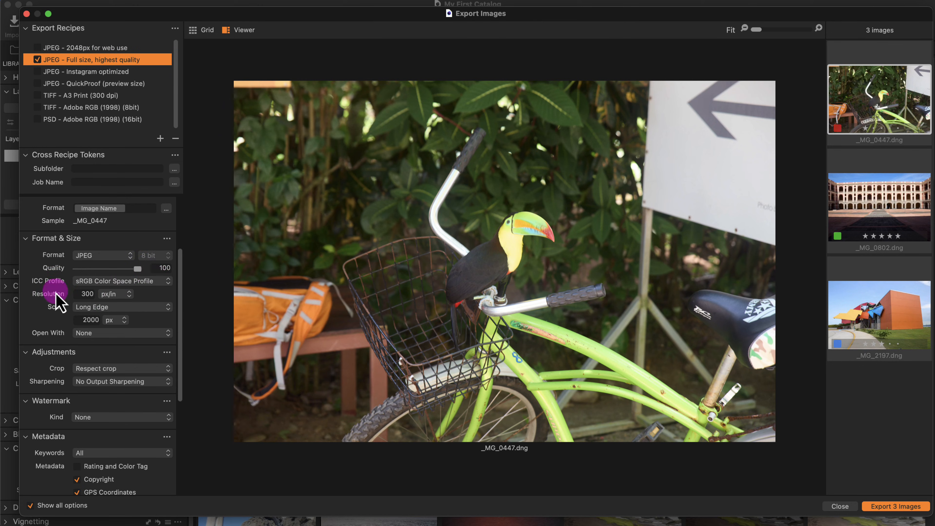
left_click(90, 298)
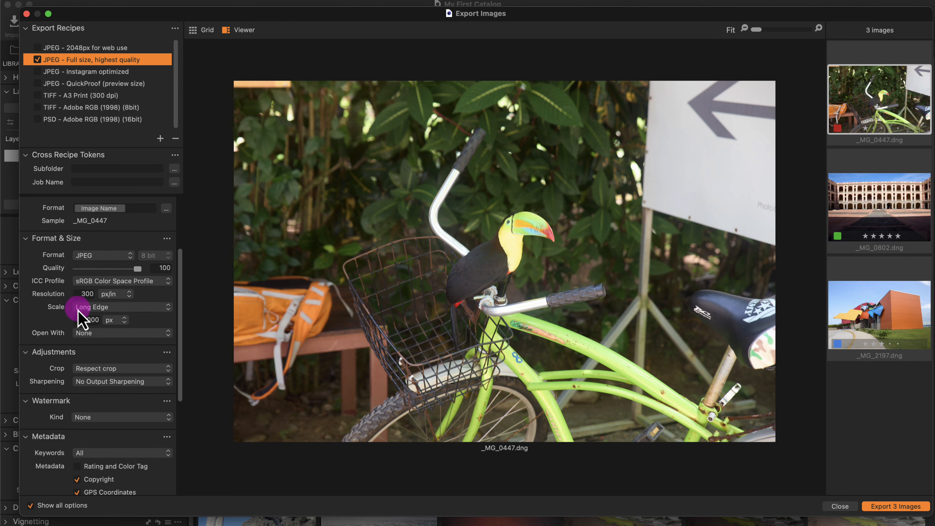
left_click(89, 308)
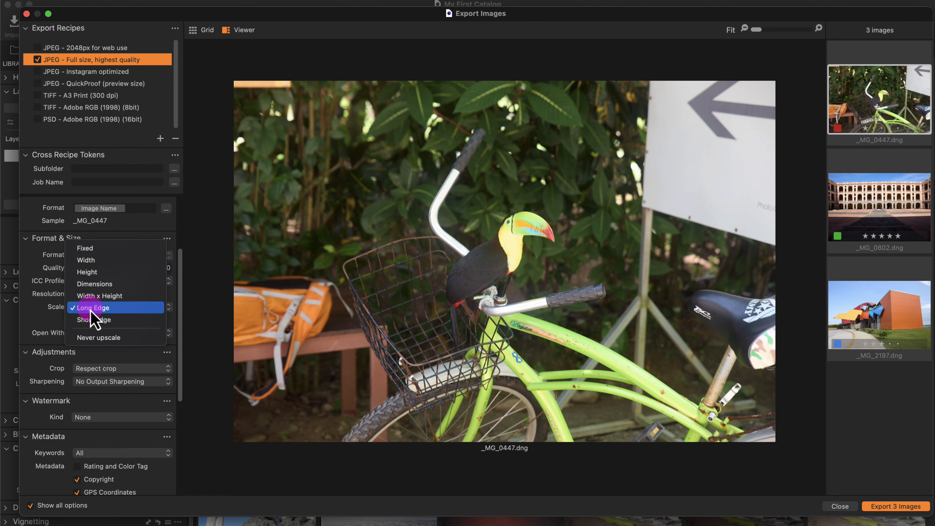
left_click(119, 308)
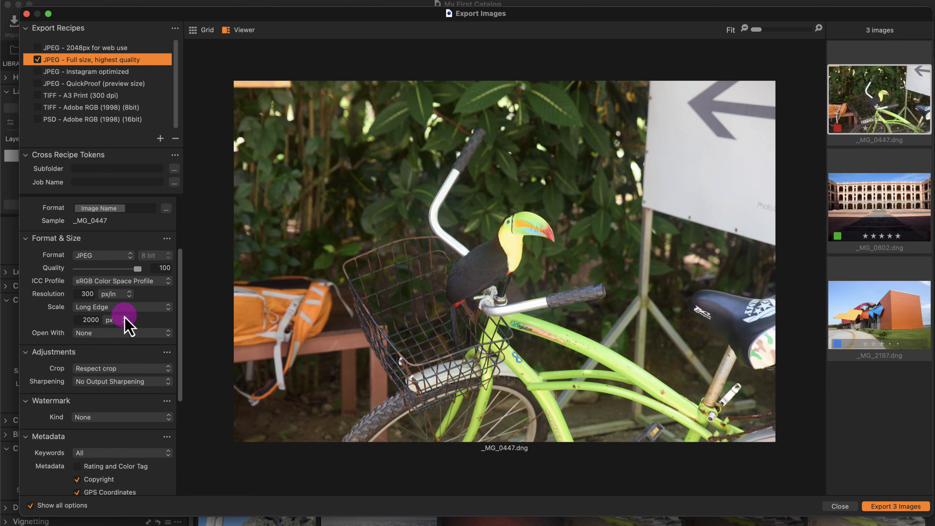
double_click(90, 318)
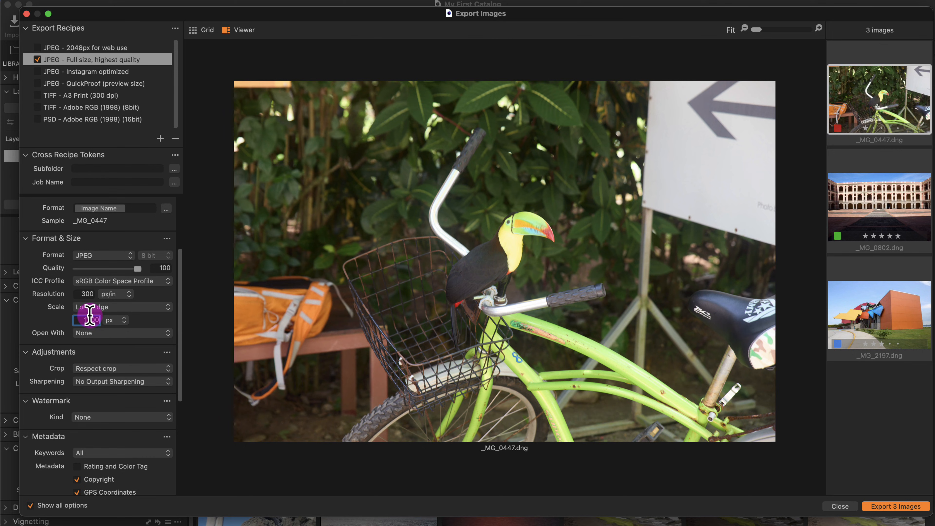
Look over the adjustment, watermark and metadata options, then hide the additional export options and show them all again
left_click_drag(178, 328, 176, 390)
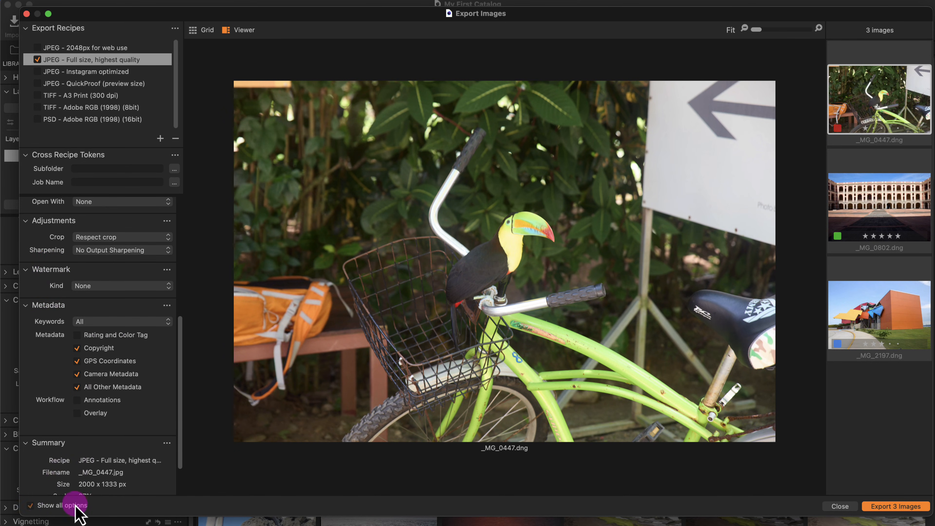
left_click(49, 507)
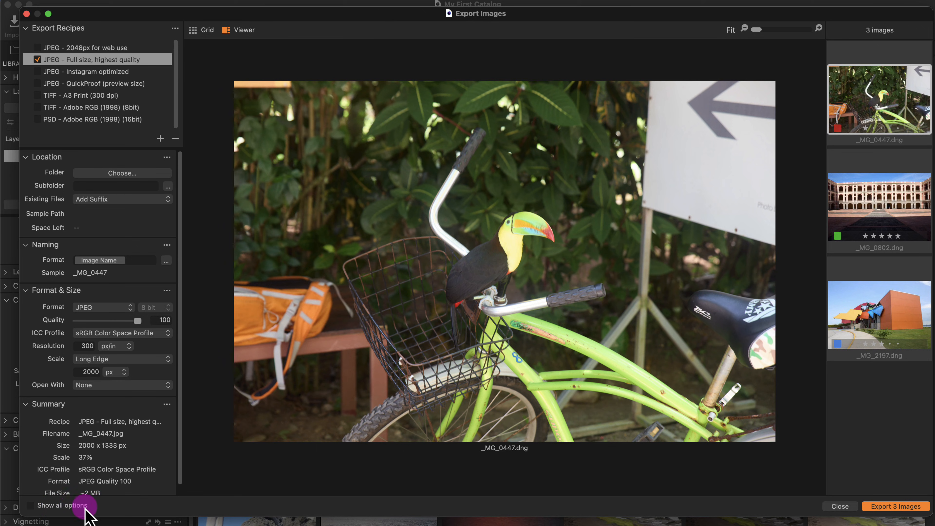
left_click(30, 505)
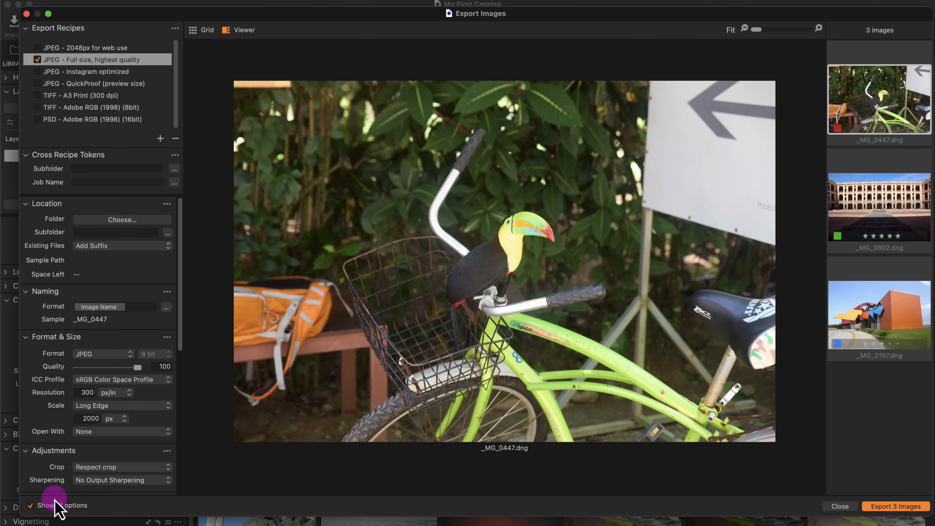
Add the text watermark "Aperlust" to the export and position it at Horizontal 6.3 and Vertical 23.9
left_click_drag(178, 203, 162, 324)
left_click(150, 323)
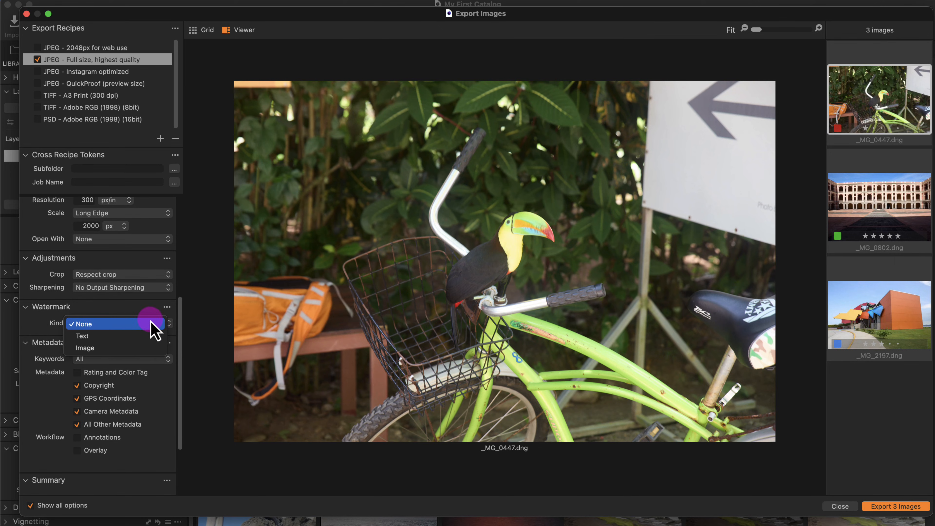
left_click(144, 336)
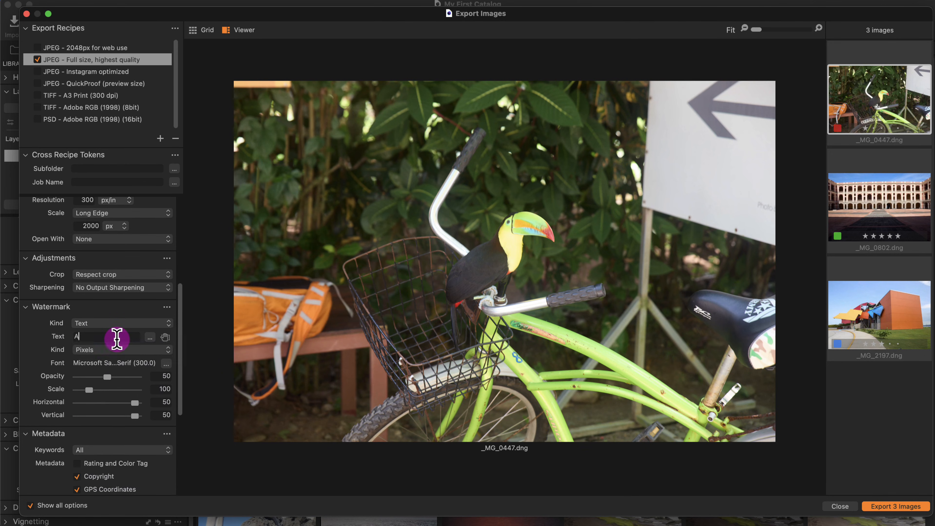
type("Aperlust")
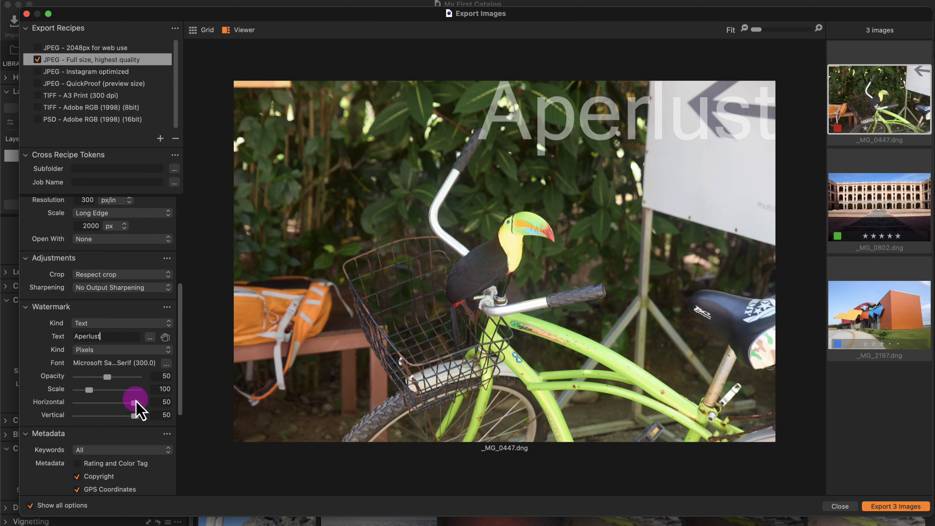
left_click_drag(135, 402, 120, 416)
Switch the watermark kind to Image without assigning a file, and export the three selected images
left_click(138, 326)
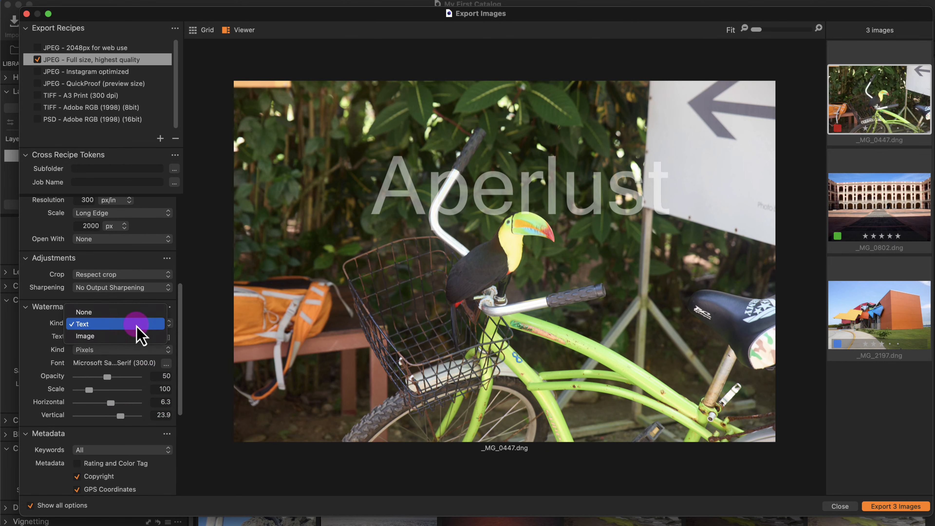
left_click(136, 337)
left_click(102, 354)
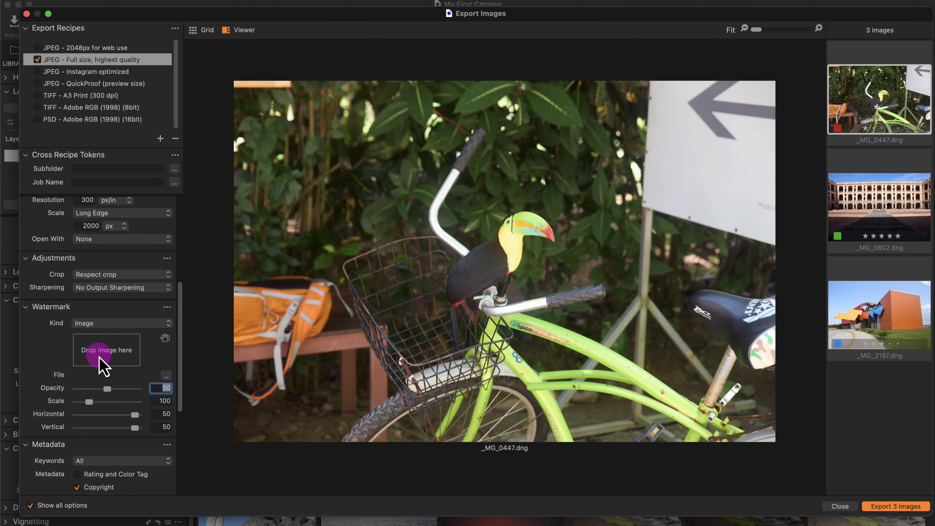
left_click(896, 508)
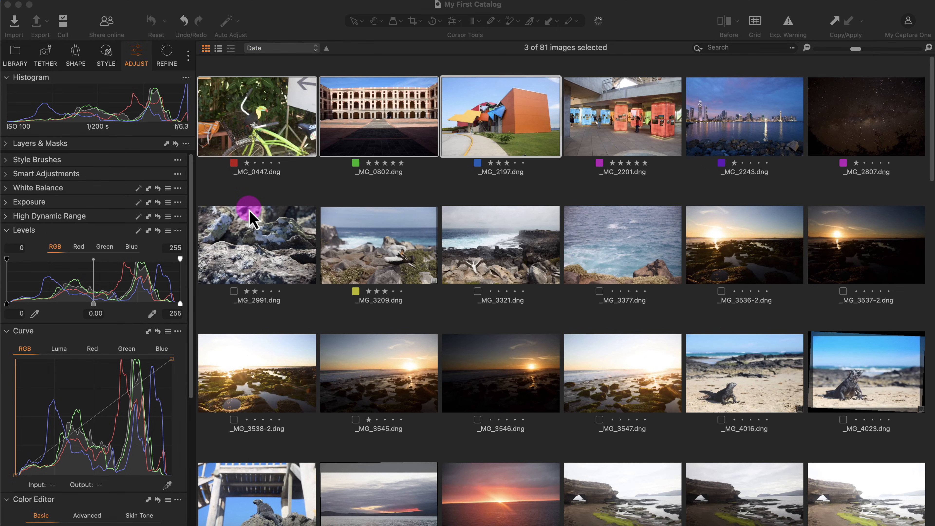